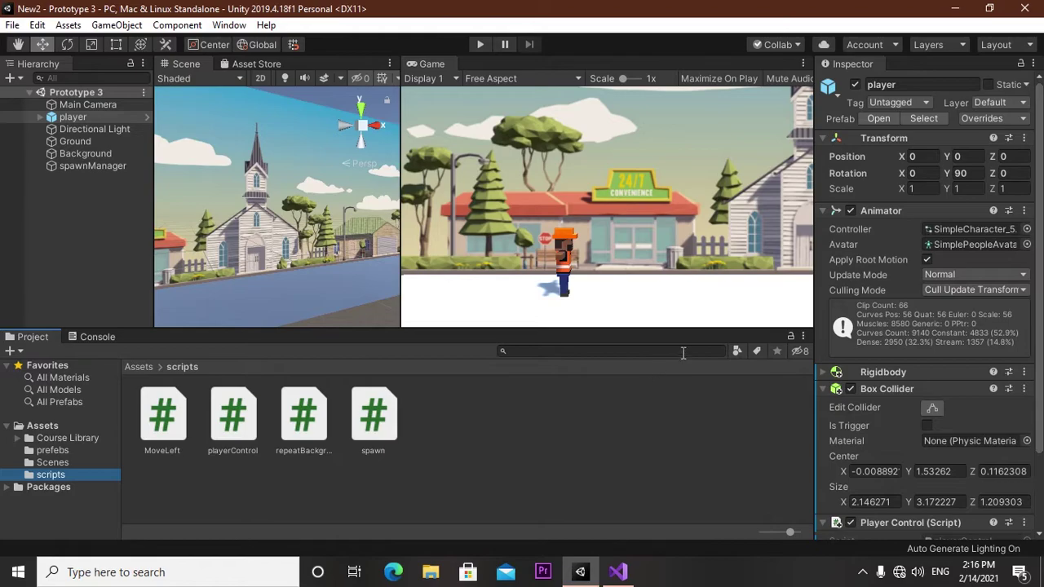
Step: Play-test the game twice, jumping repeatedly with space, then stop the run
left_click(483, 44)
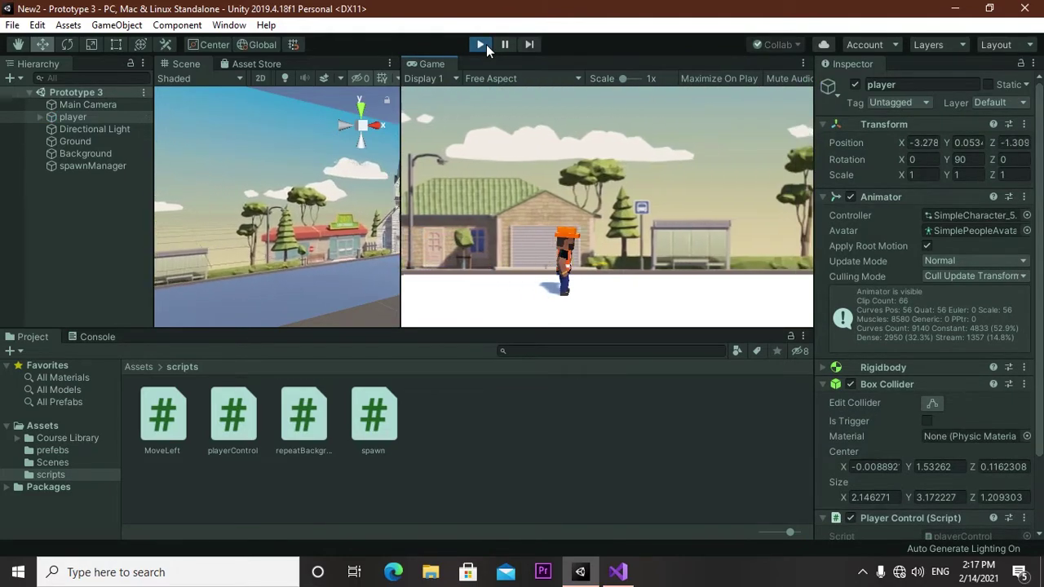
key("space")
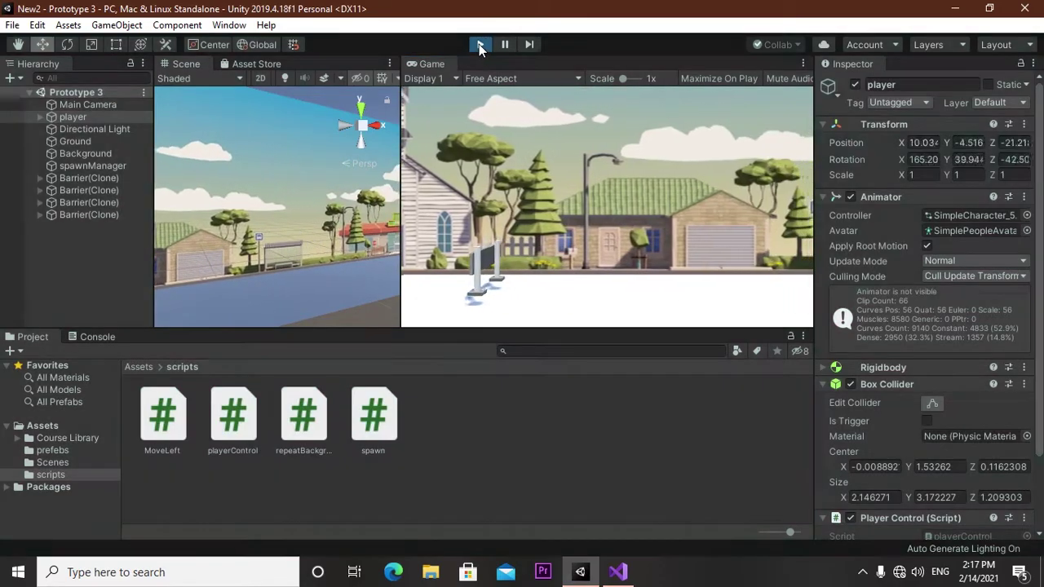
left_click(479, 46)
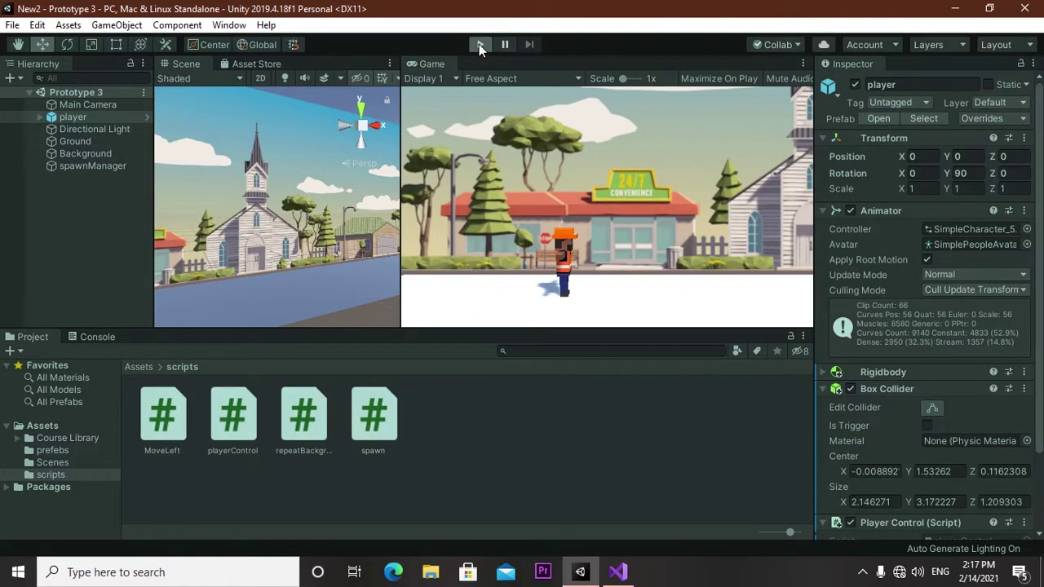
left_click(480, 46)
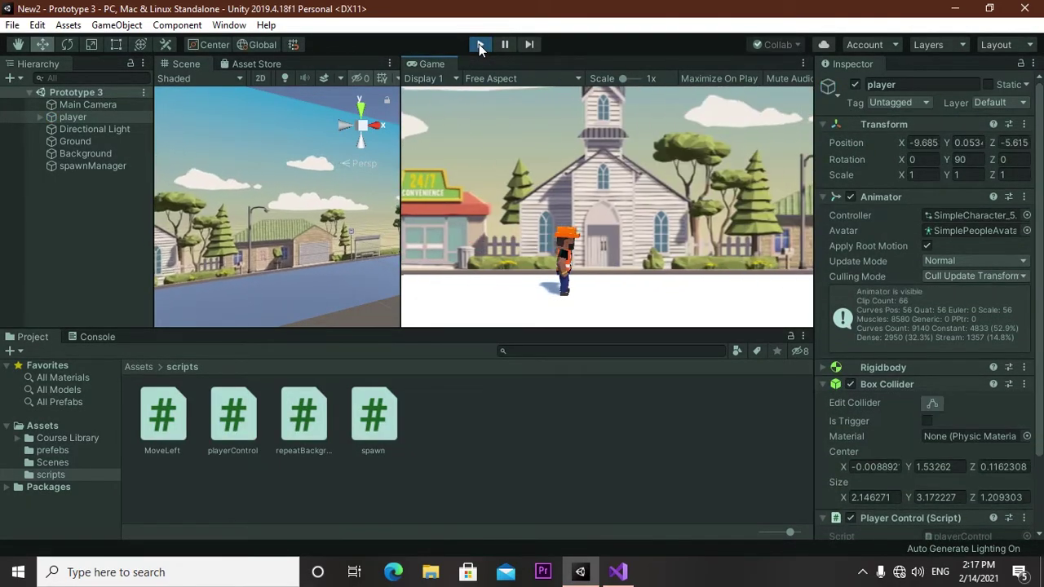
key("space")
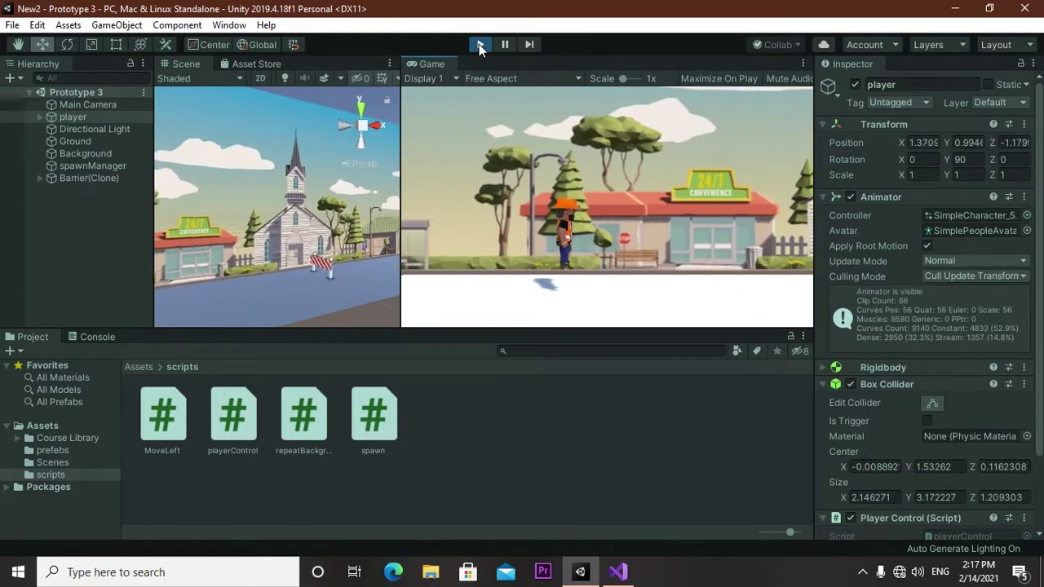
key("space")
key("space")
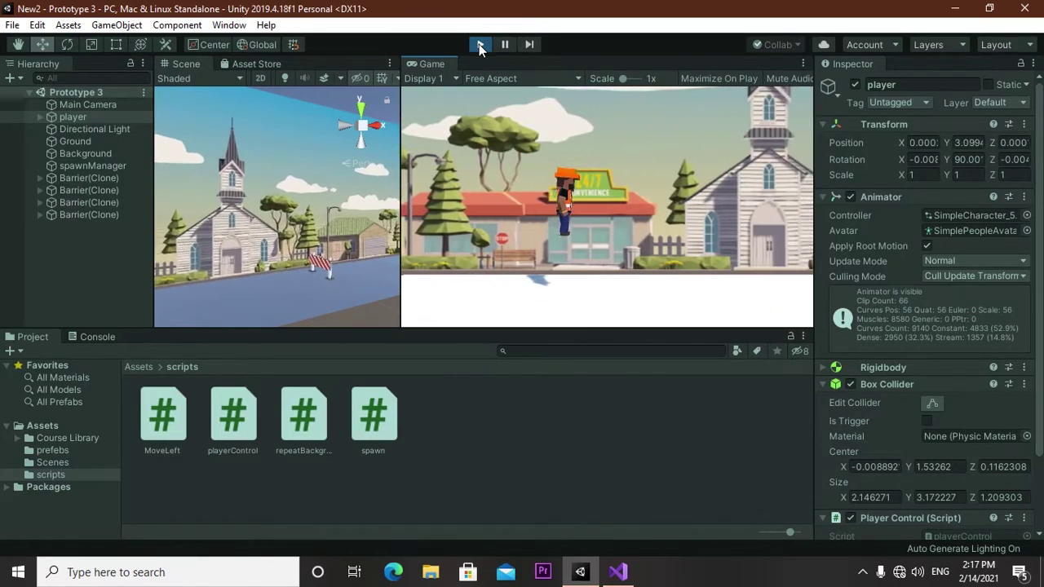
key("space")
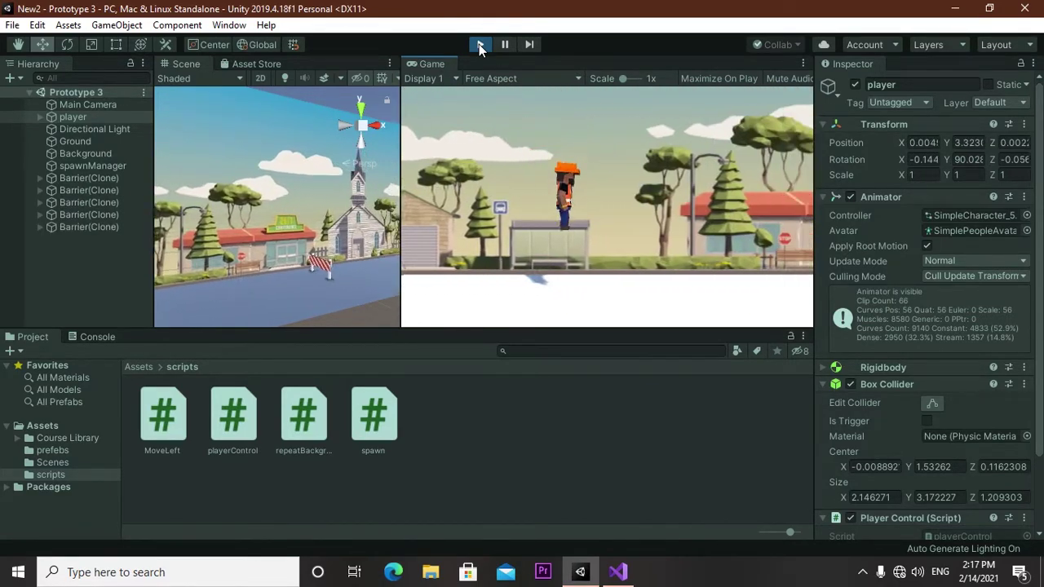
key("space")
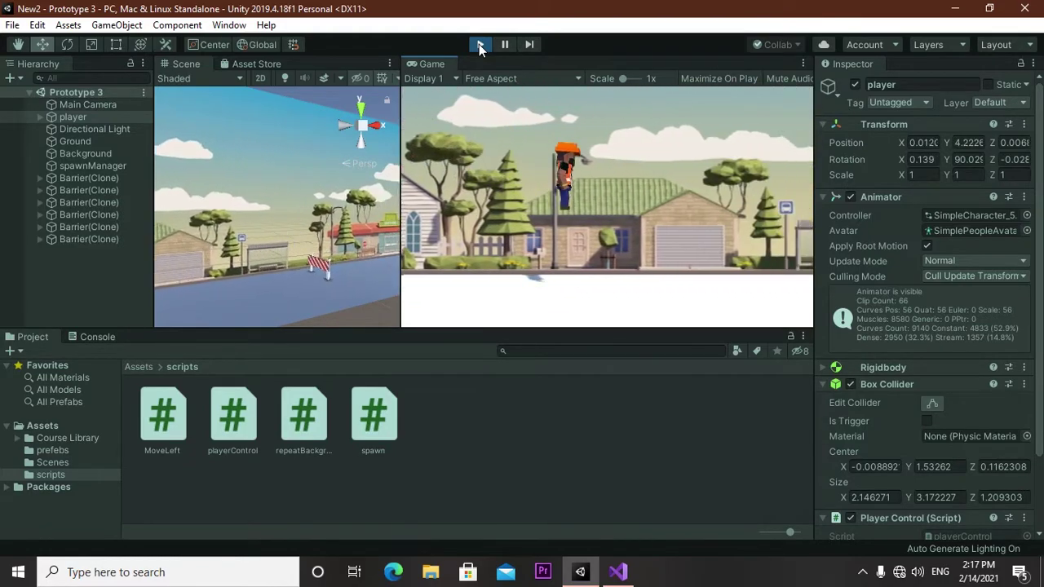
key("space")
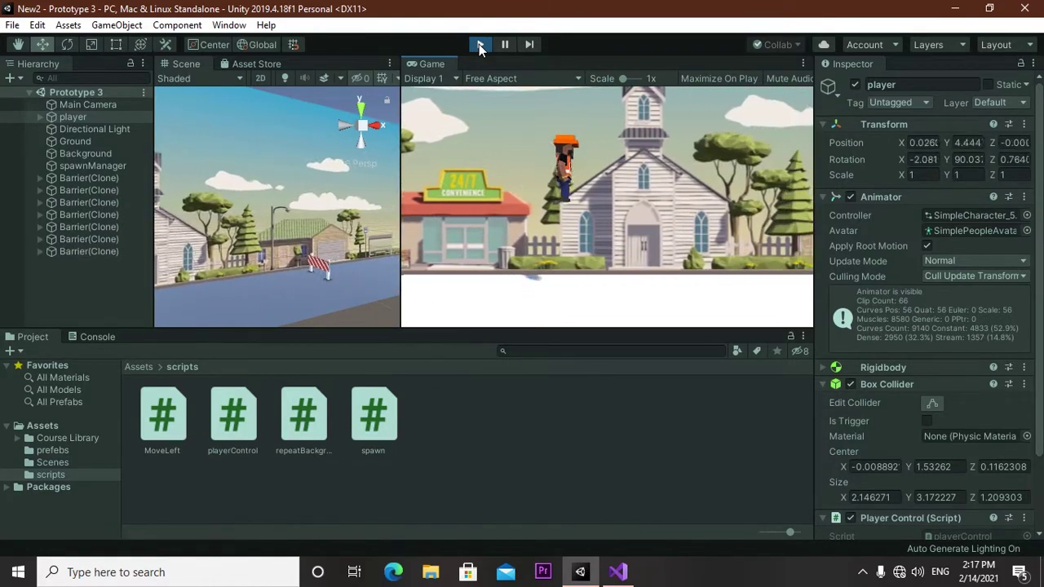
key("space")
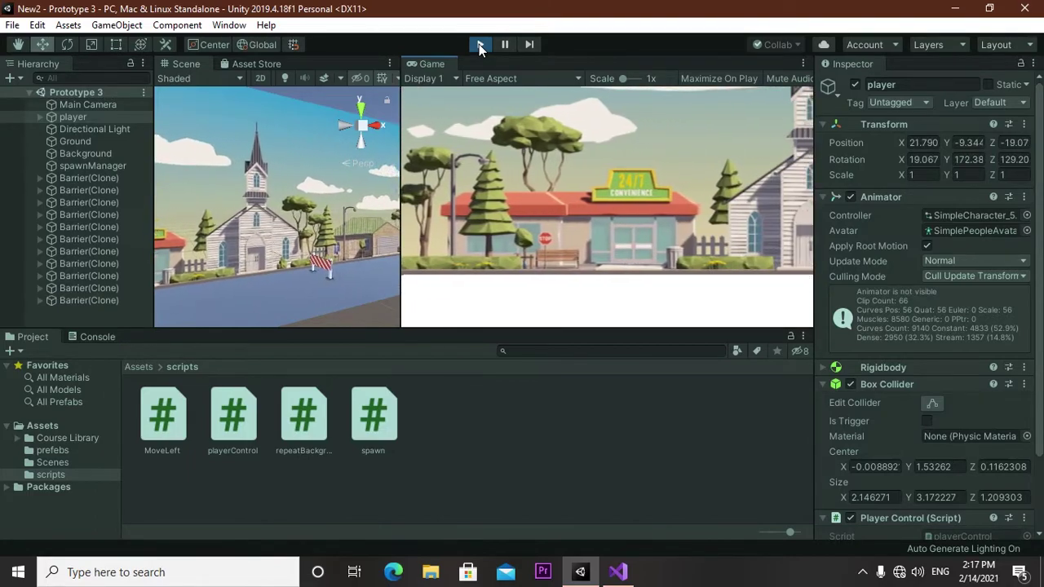
left_click(480, 46)
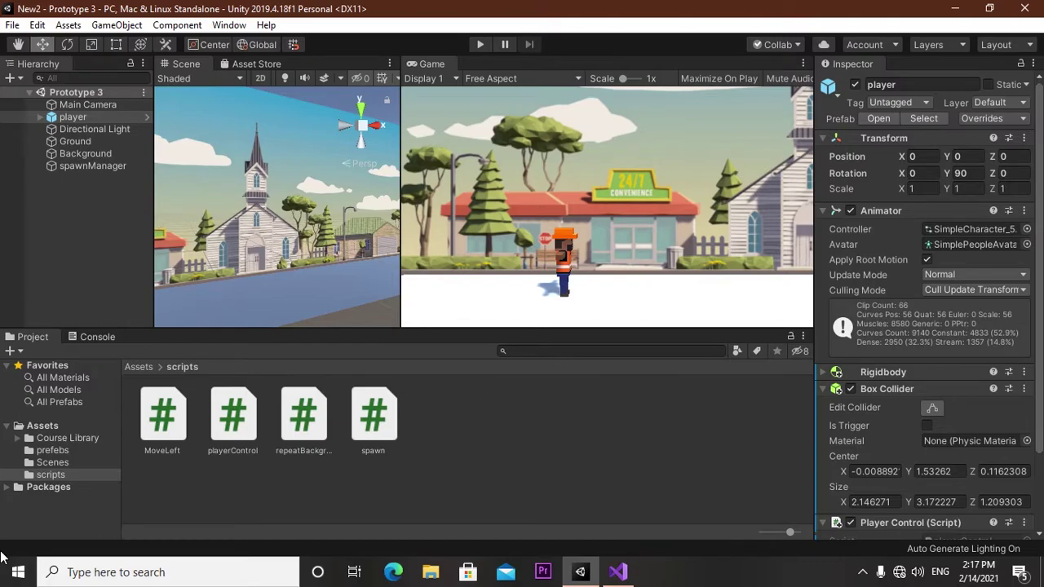
Step: Look over the playerControl script in the code editor and return to Unity
left_click(618, 572)
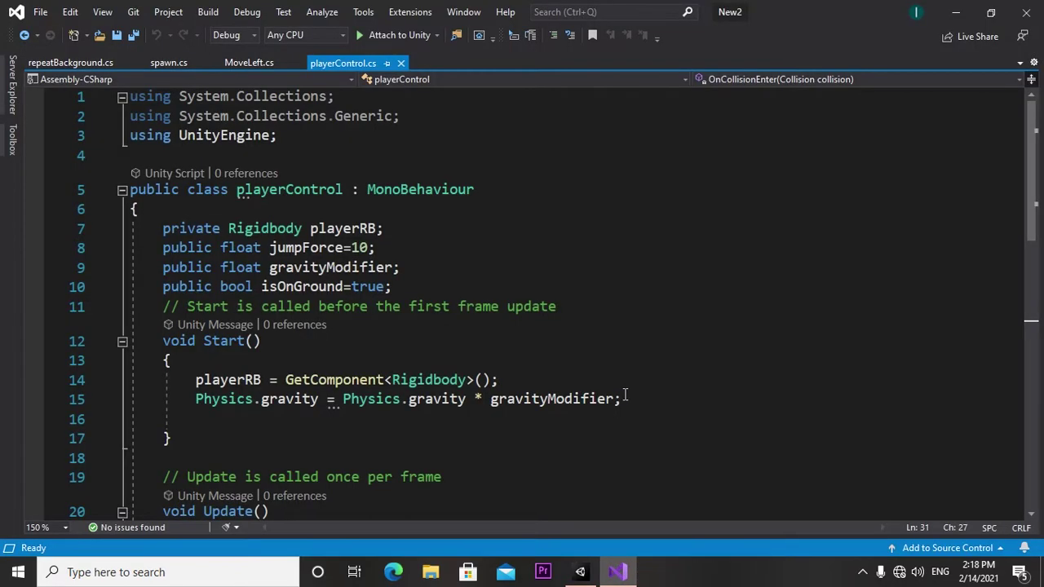
left_click(580, 572)
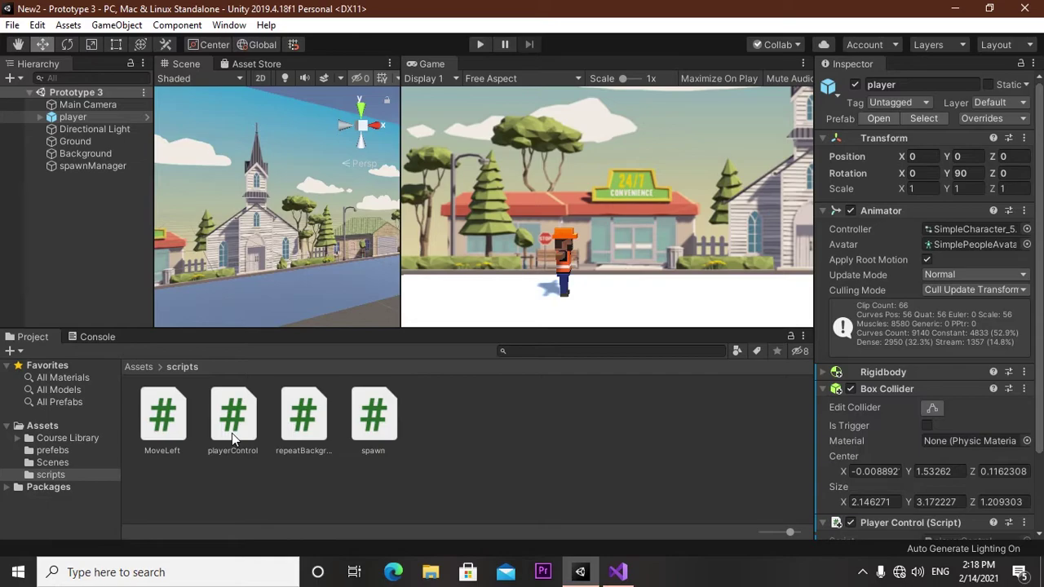
left_click(617, 571)
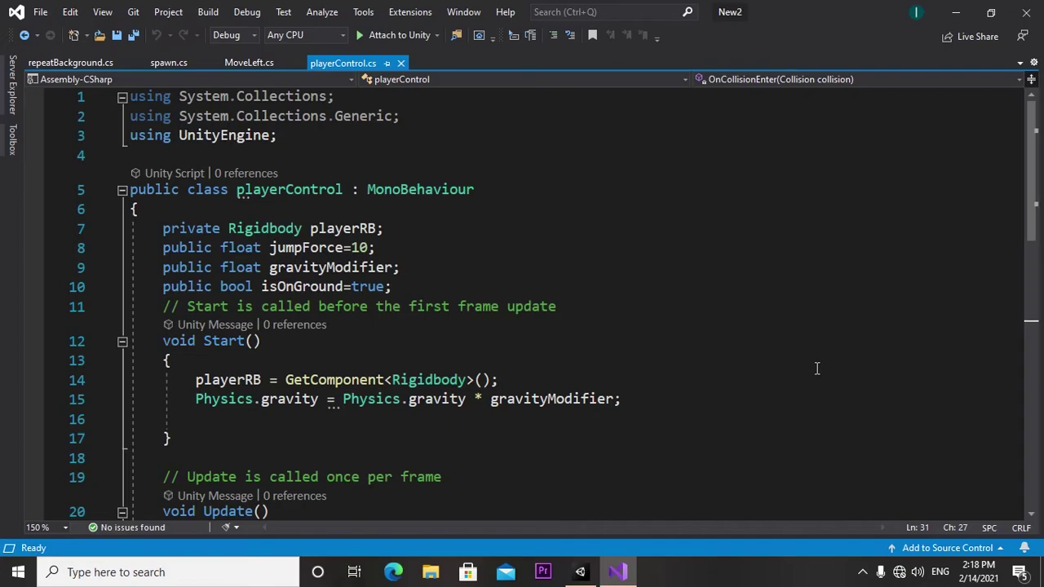
left_click(580, 572)
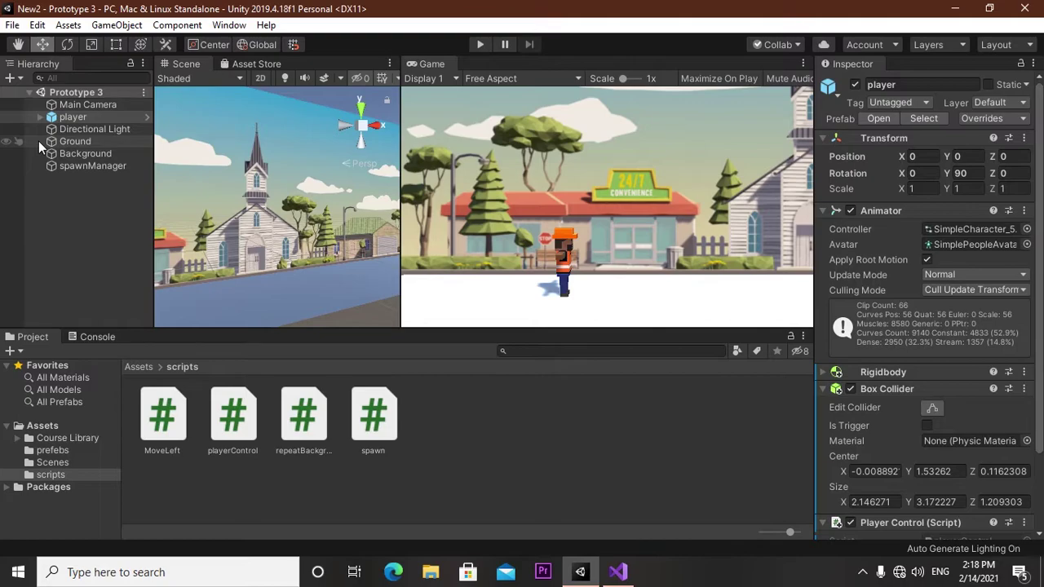
Step: Select the Barrier prefab in the prefabs folder
left_click(60, 117)
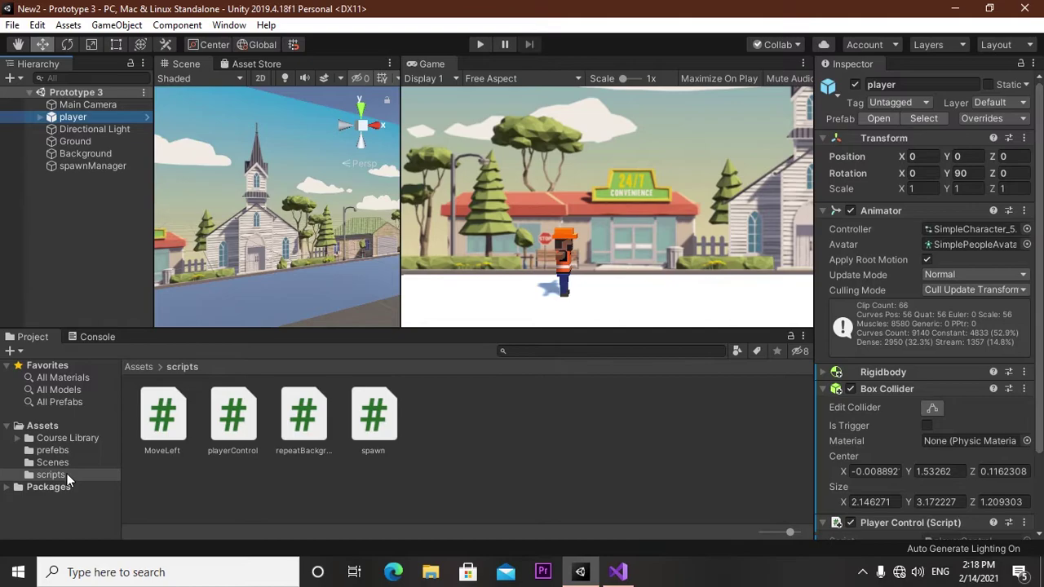
left_click(46, 450)
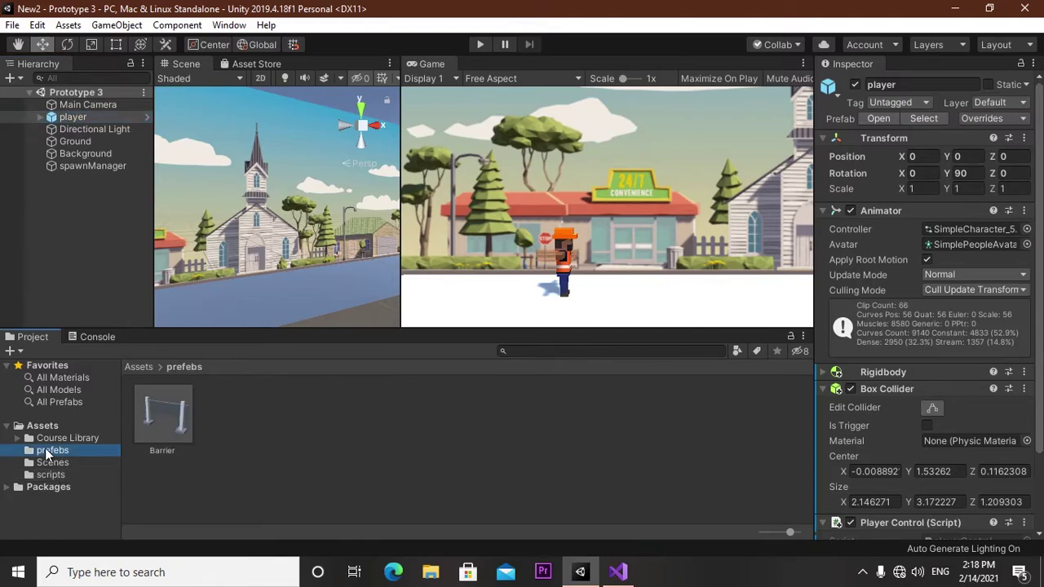
left_click(177, 422)
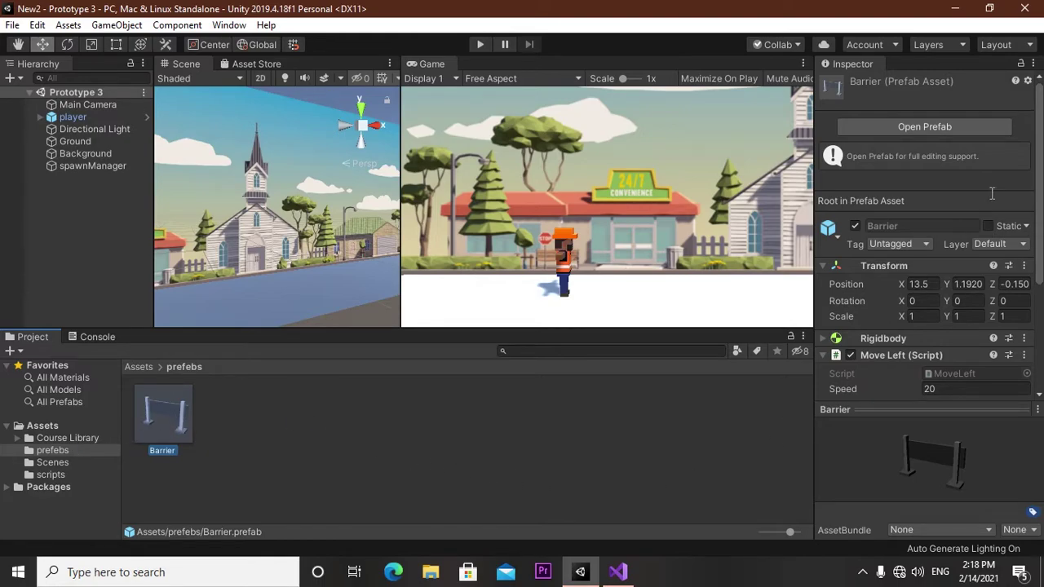
Step: Add a new project tag named Obstracal, save it, and reselect the Barrier prefab
left_click(898, 247)
left_click(913, 384)
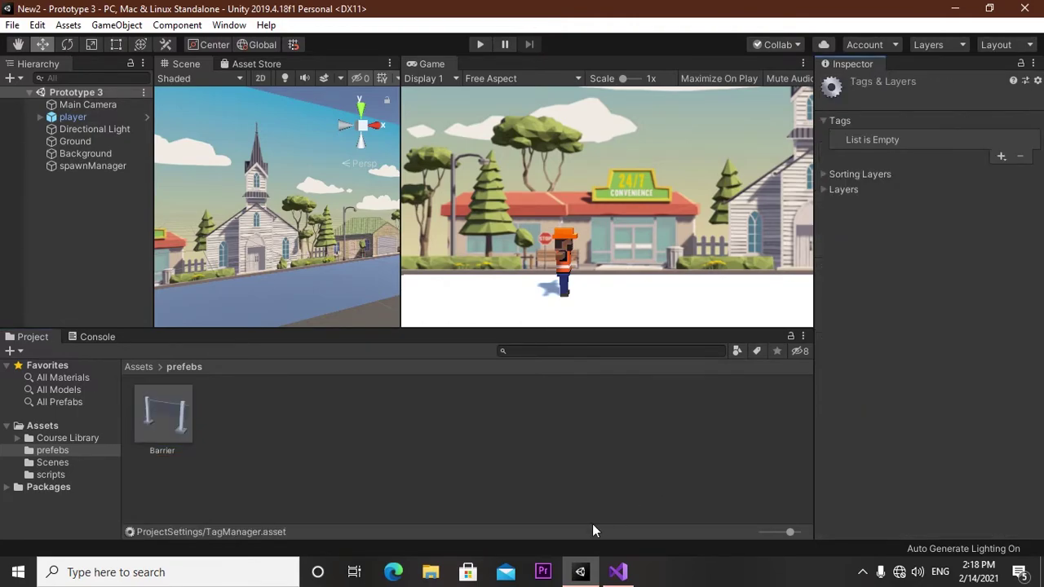
left_click(1002, 157)
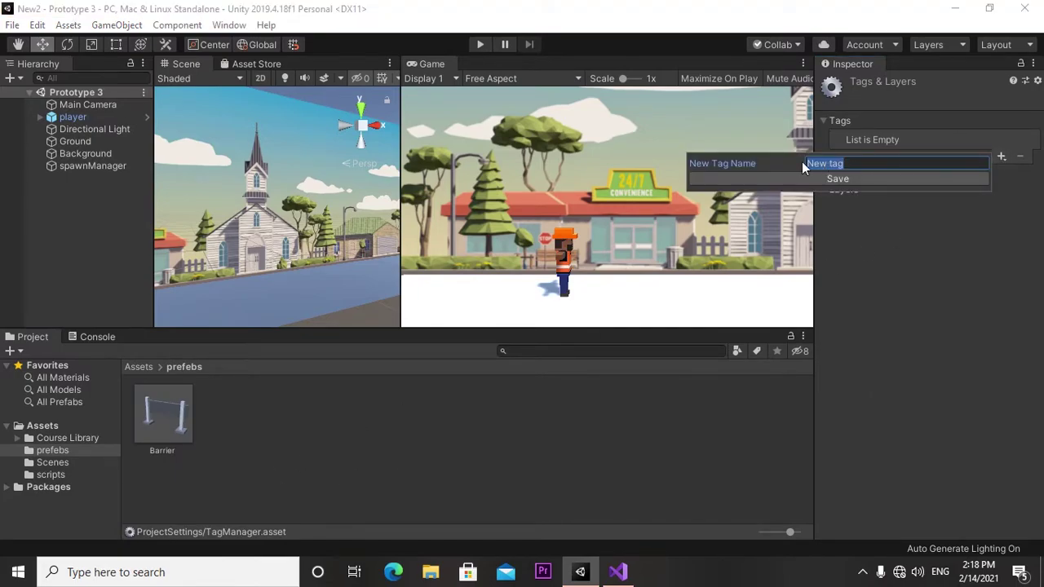
key("BackSpace")
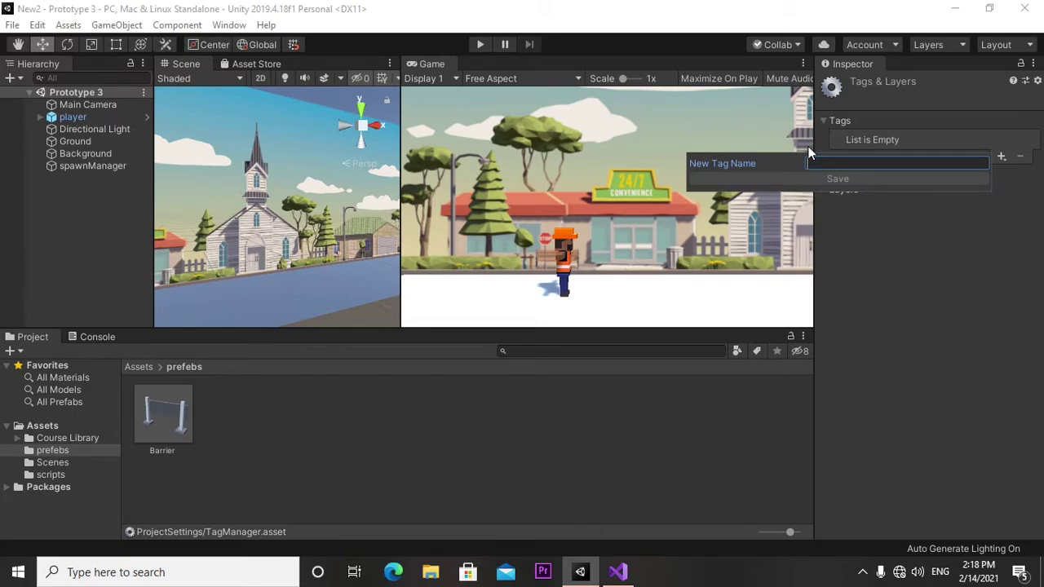
type("Ob")
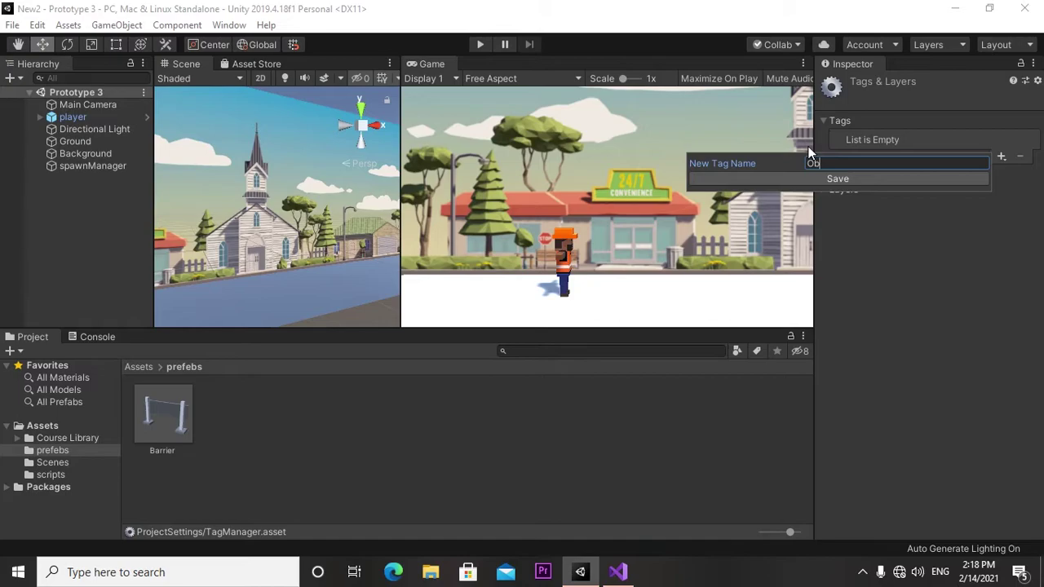
type("strac")
type("le")
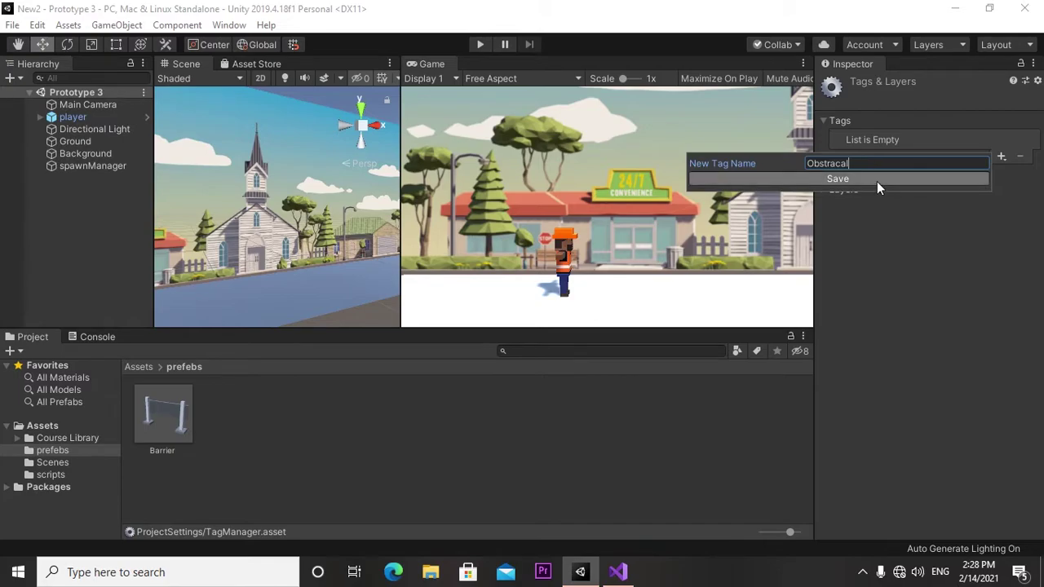
left_click(877, 181)
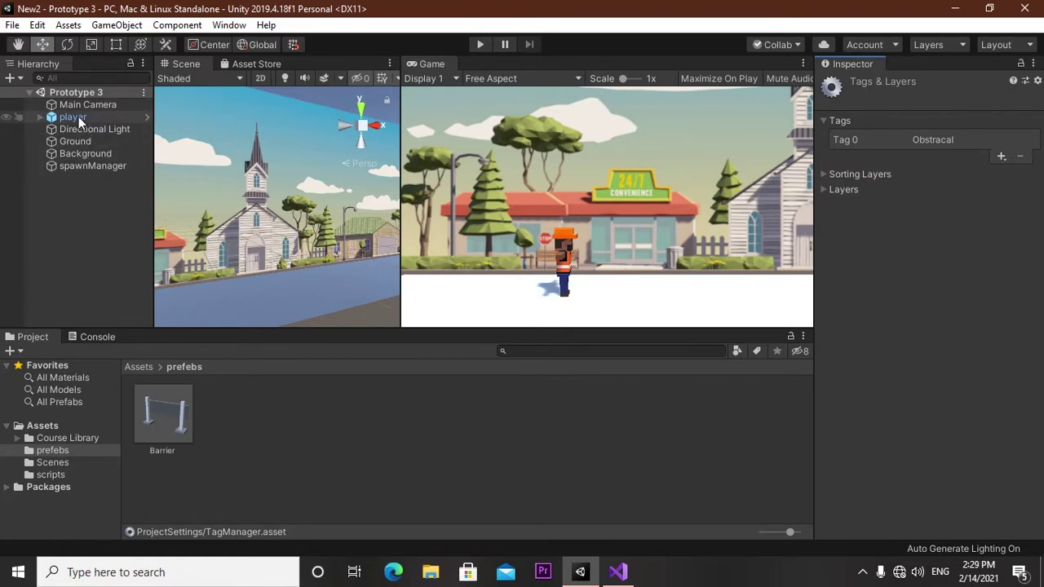
left_click(165, 421)
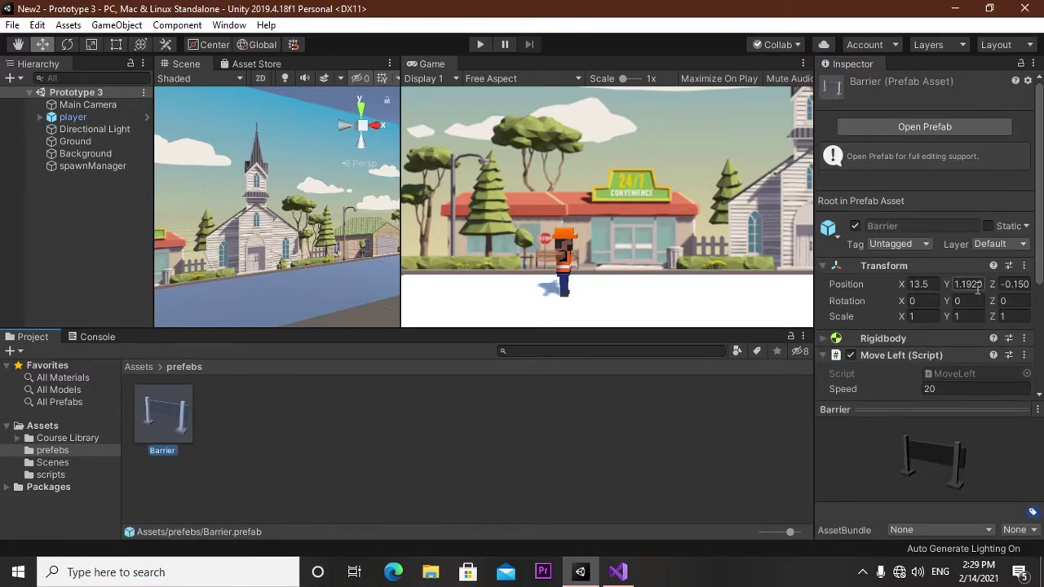
Step: Tag the Barrier prefab as Obstracal and add a new tag named Ground
left_click(926, 244)
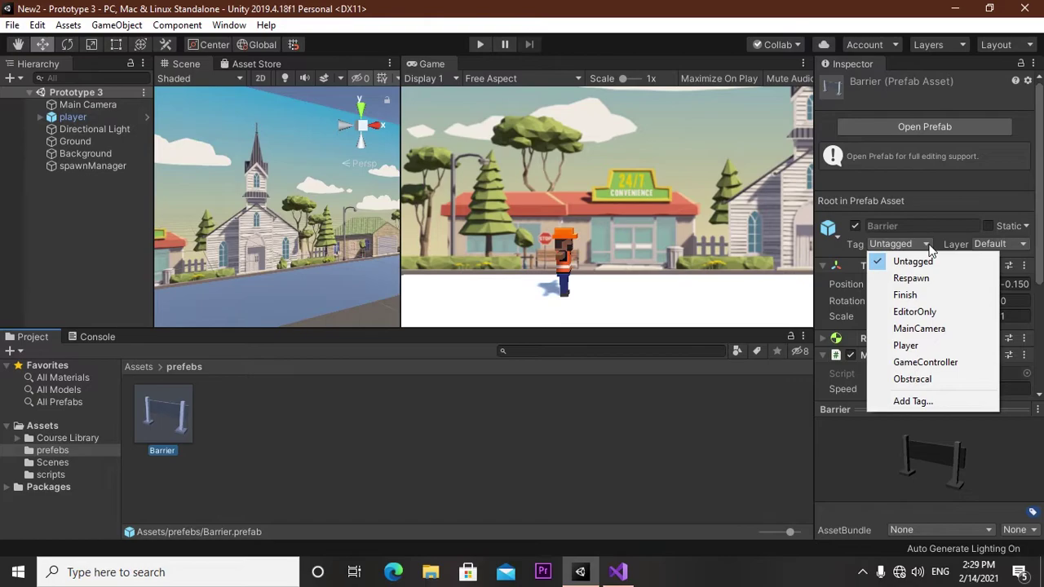
left_click(912, 378)
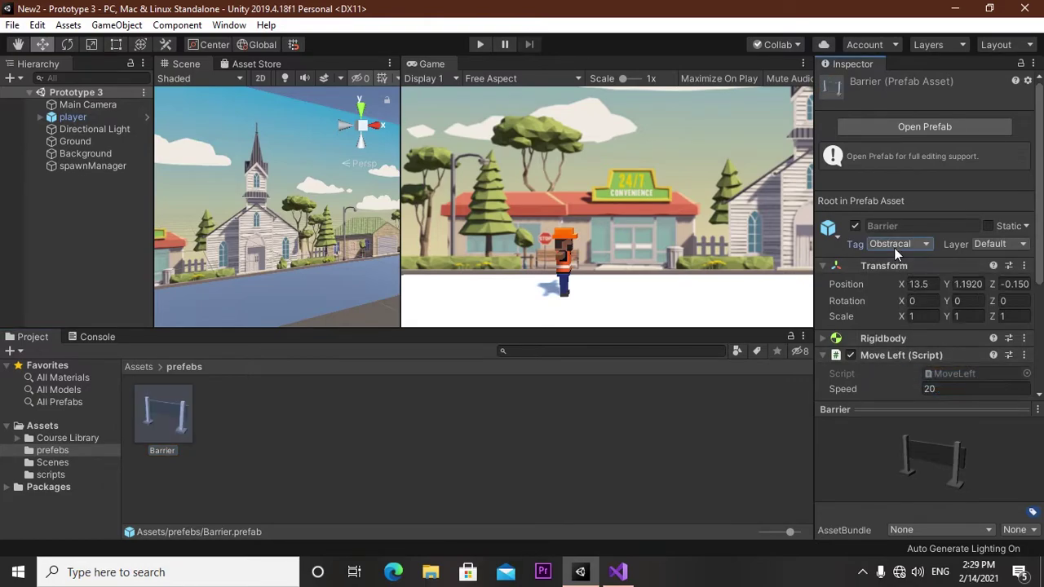
left_click(91, 141)
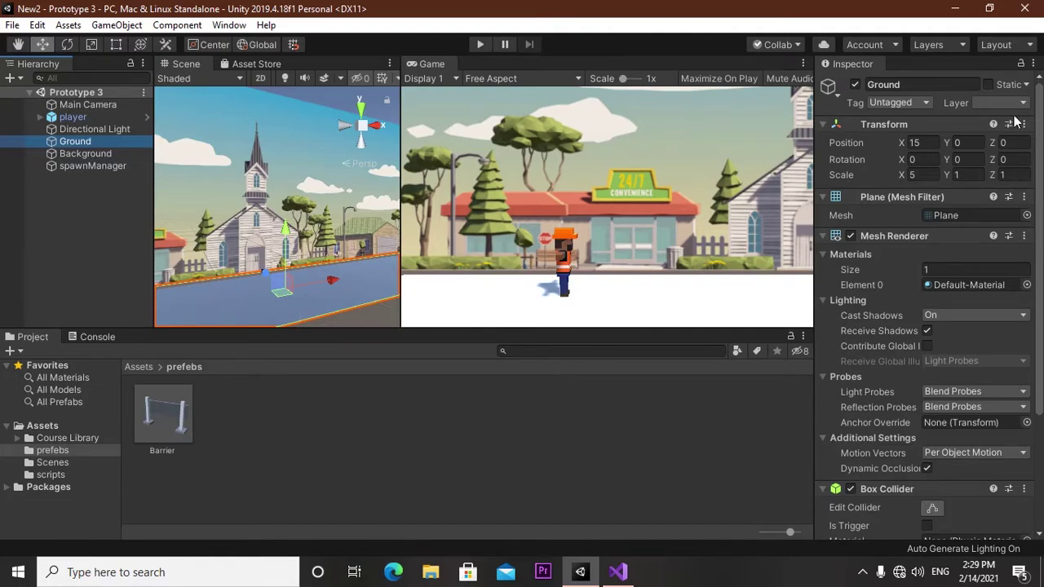
left_click(917, 107)
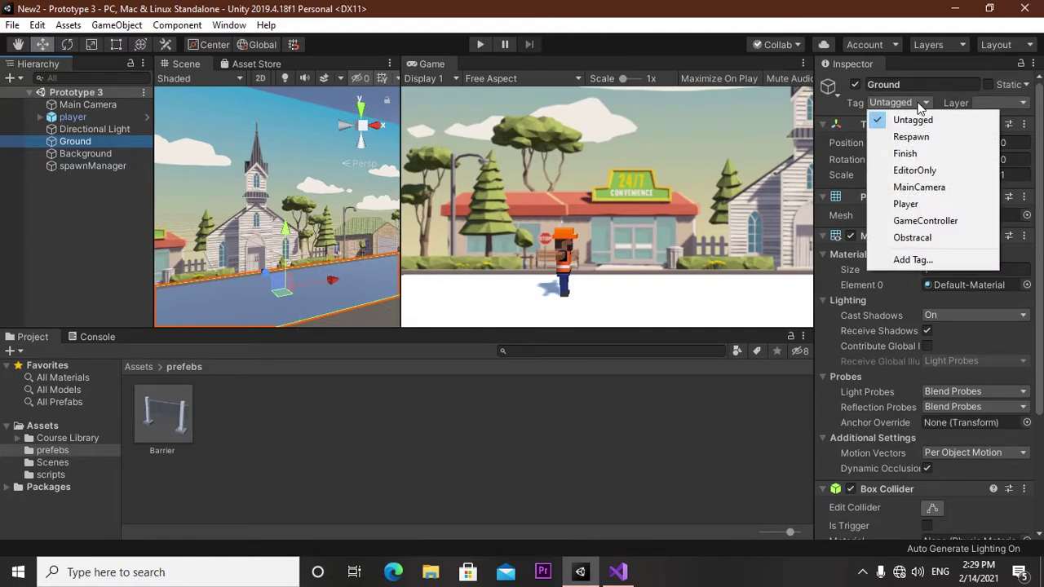
left_click(912, 260)
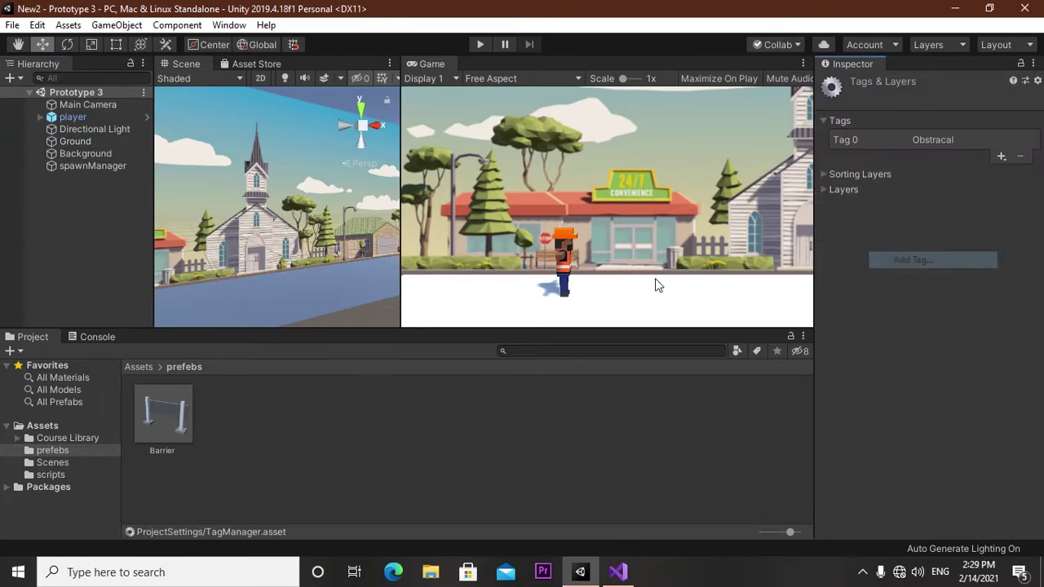
left_click(1002, 156)
key("BackSpace")
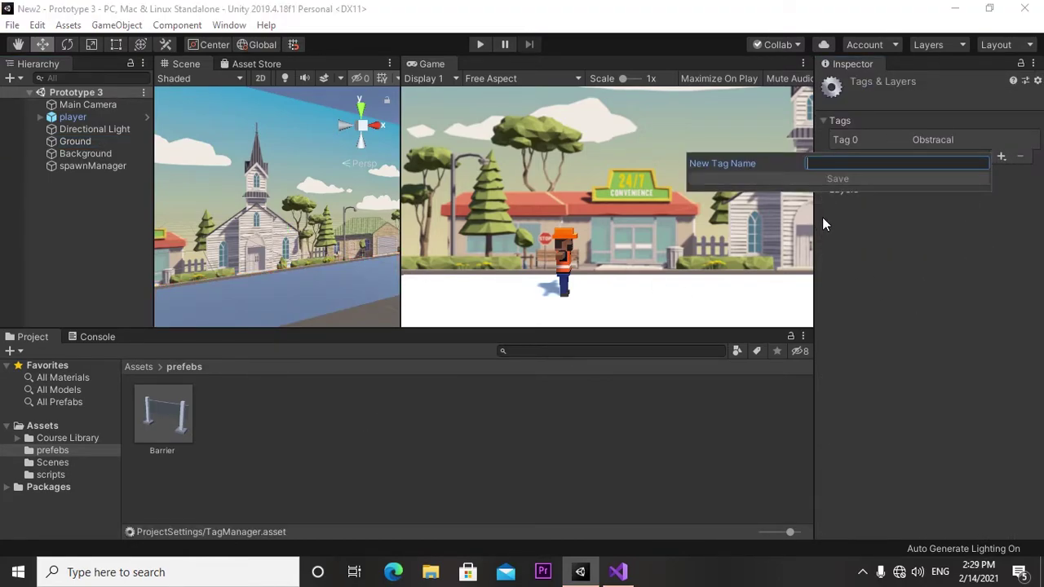
type("Ground")
left_click(898, 177)
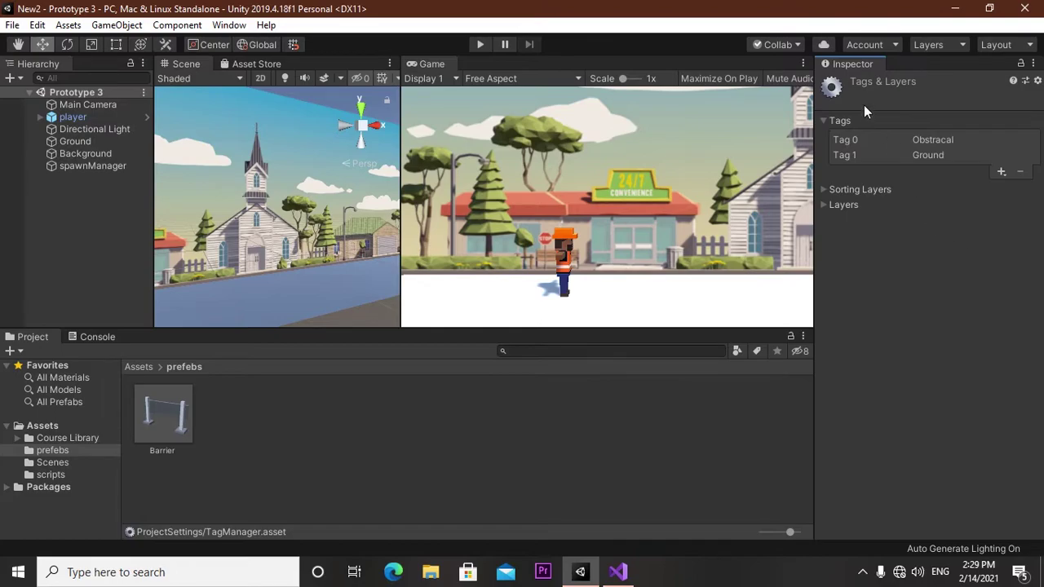
left_click(823, 120)
left_click(823, 120)
Step: Set the Ground object's tag to Ground, then open playerControl from the scripts folder
left_click(72, 142)
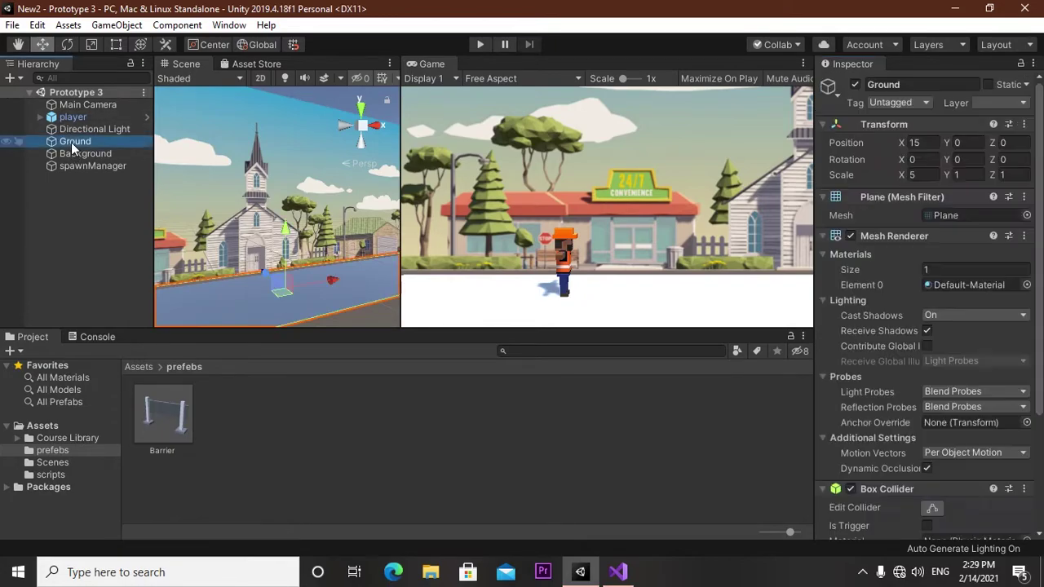
left_click(897, 102)
left_click(926, 256)
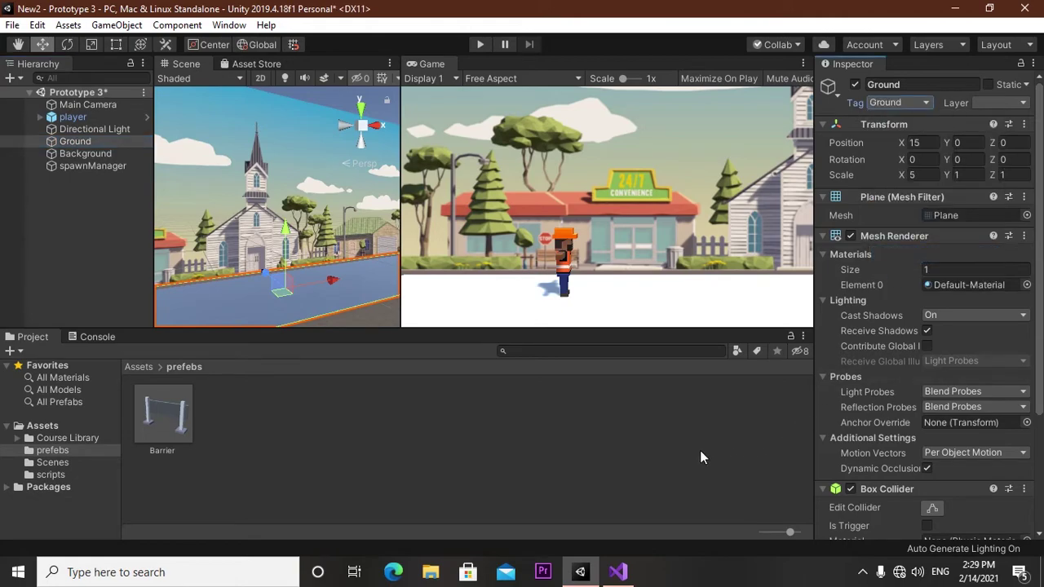
left_click(700, 456)
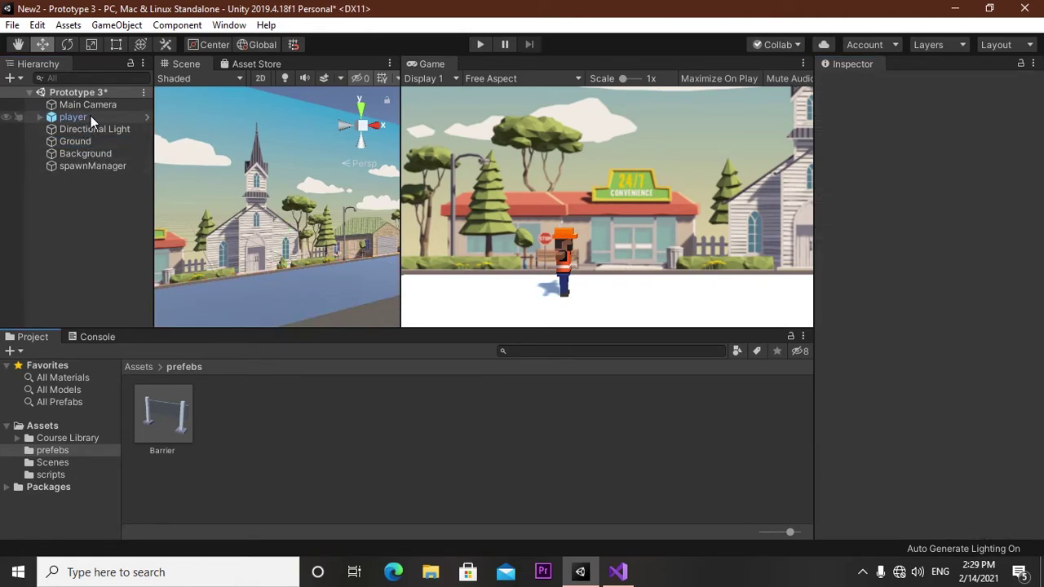
left_click(92, 139)
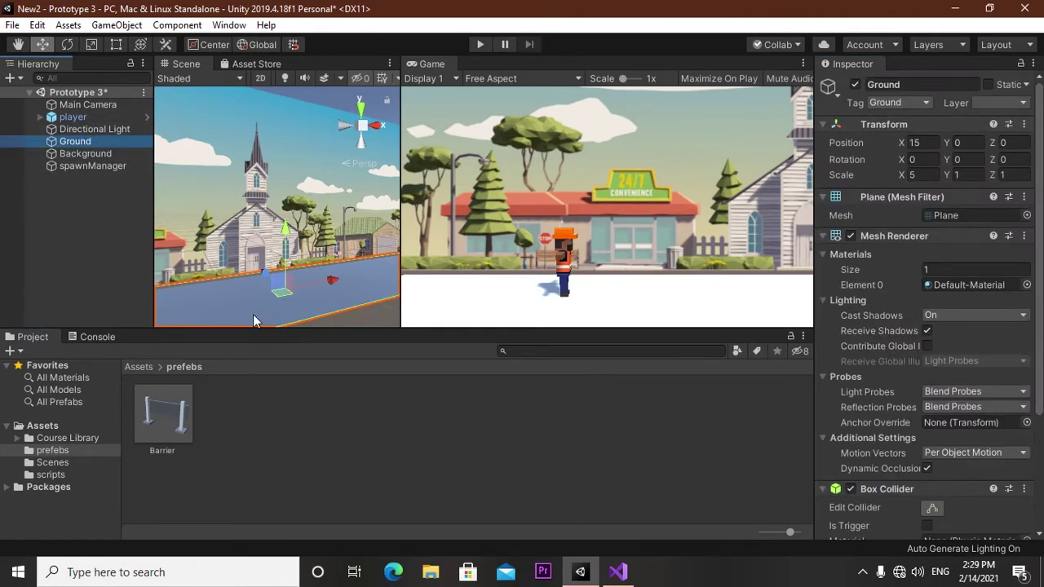
left_click(39, 477)
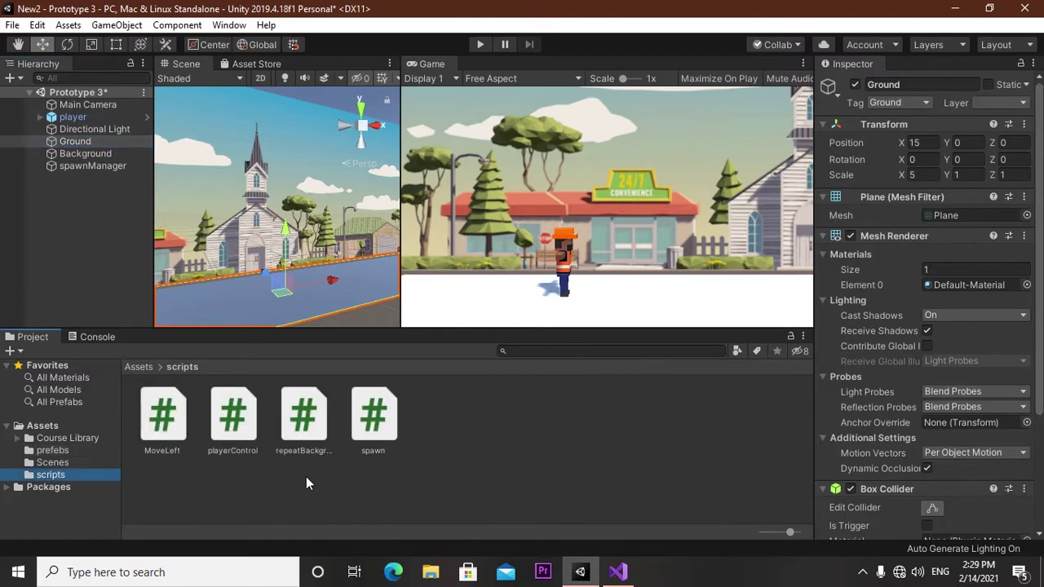
double_click(233, 421)
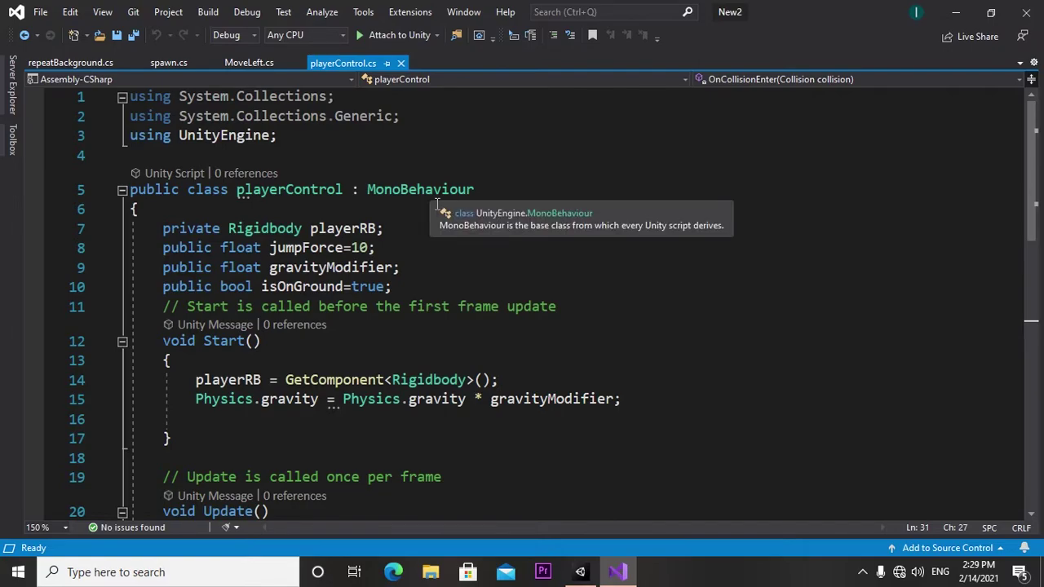
Step: Add 'public bool gameover;' on a new line after the isOnGround declaration
left_click(418, 287)
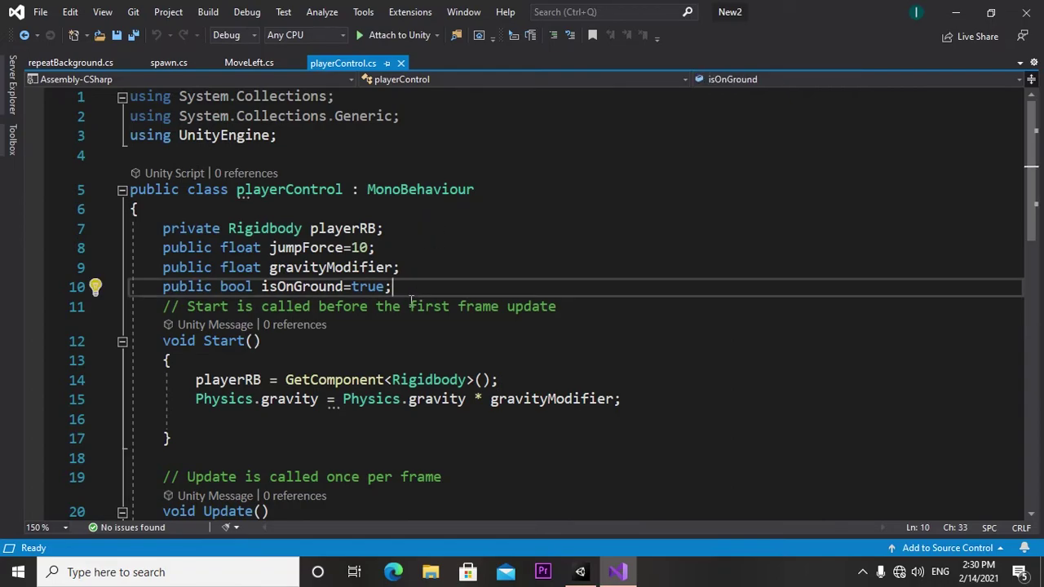
key("Delete")
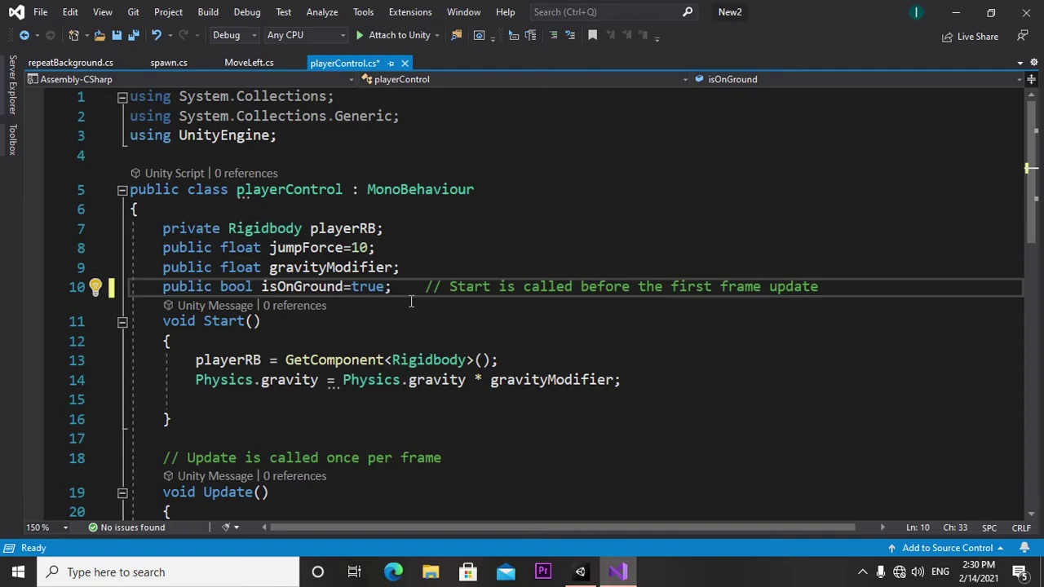
key("ctrl+z")
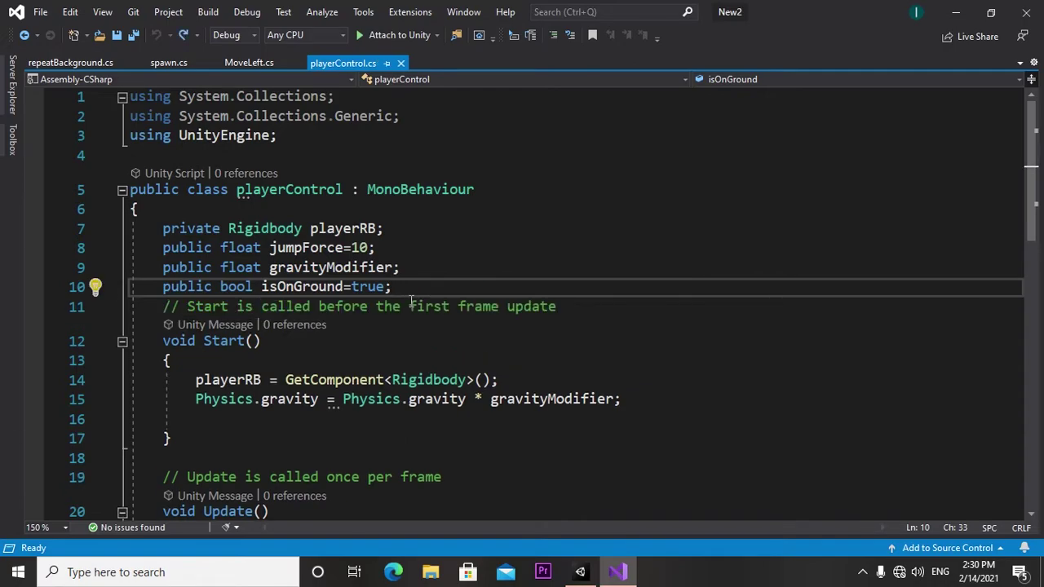
key("Return")
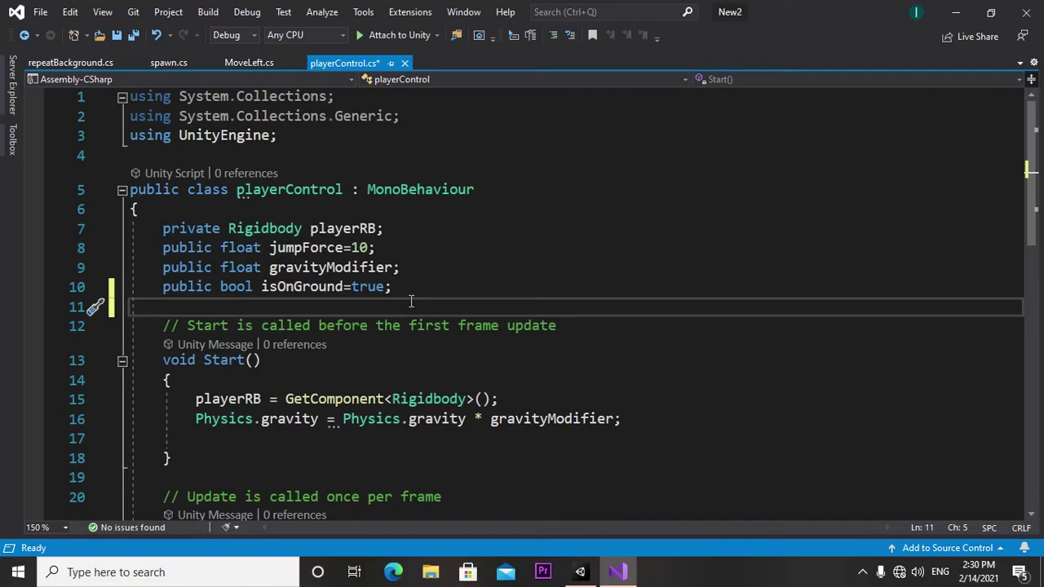
type("publi")
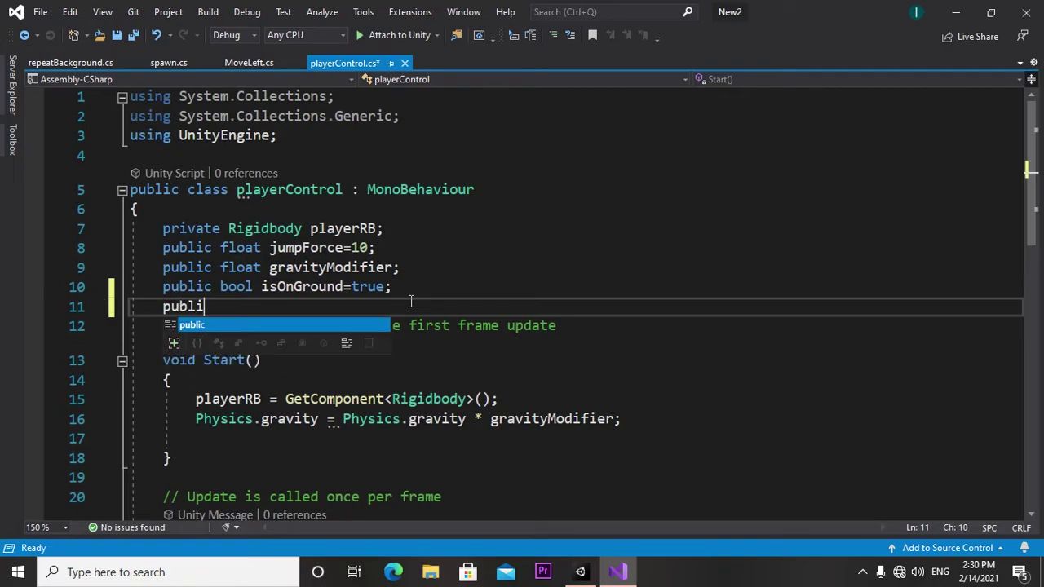
type("c bool")
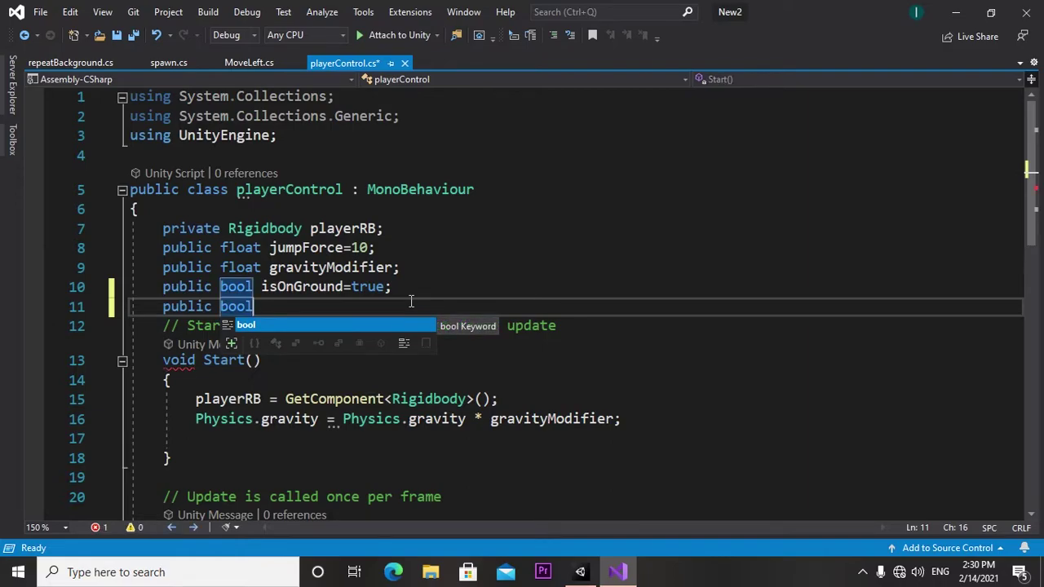
type(" gameover")
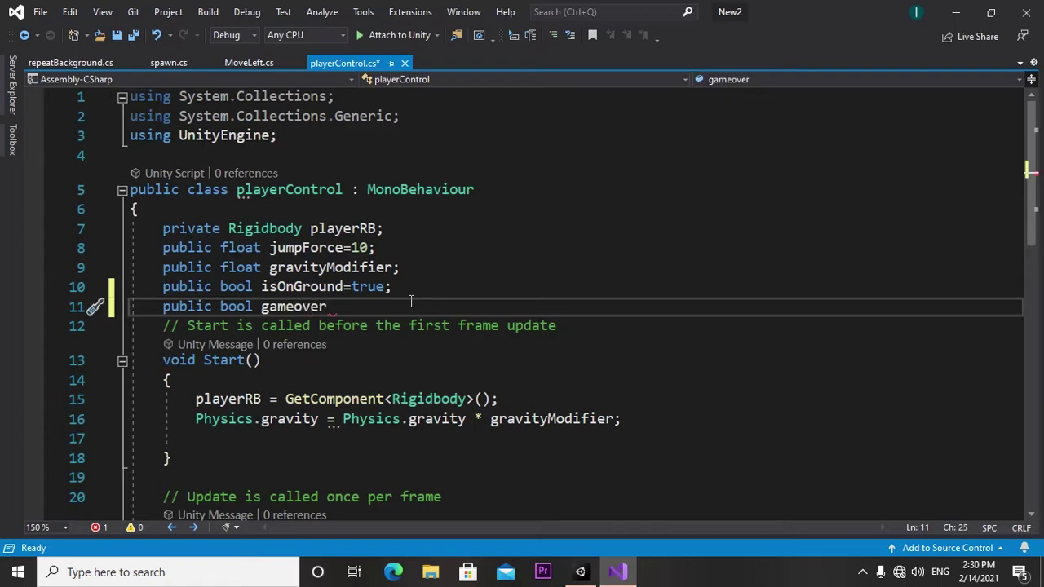
type(";")
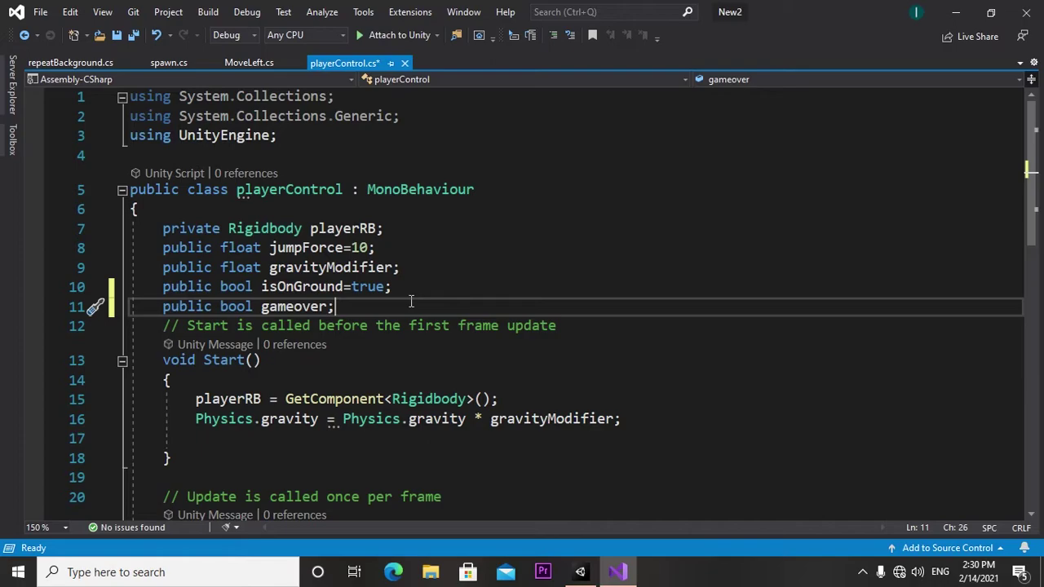
Step: Select the isOnGround = true statement in OnCollisionEnter
scroll(410, 302, "down", 3)
scroll(409, 302, "down", 1)
scroll(409, 302, "down", 1)
scroll(409, 302, "down", 2)
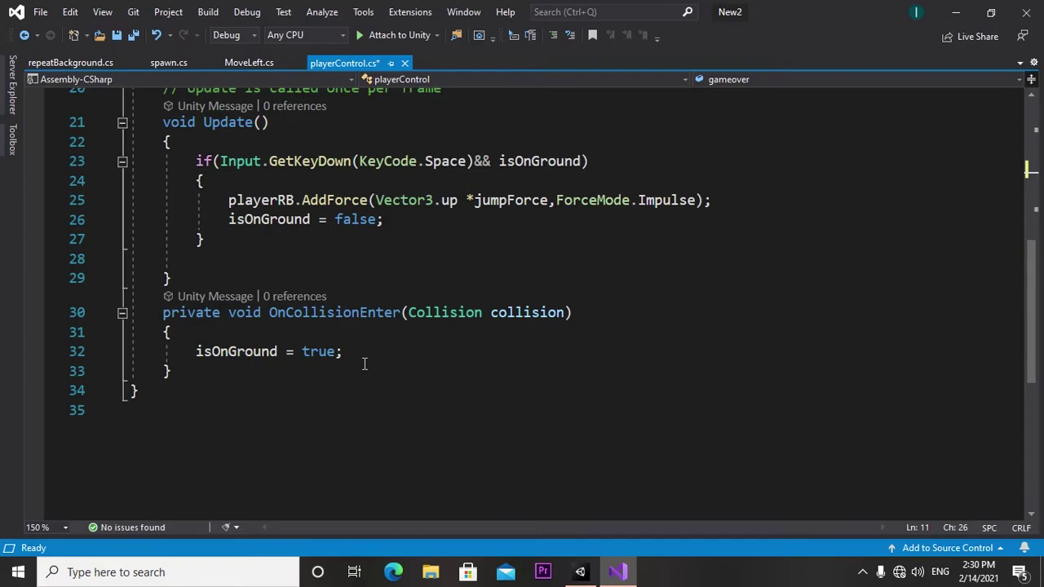
left_click_drag(347, 354, 196, 351)
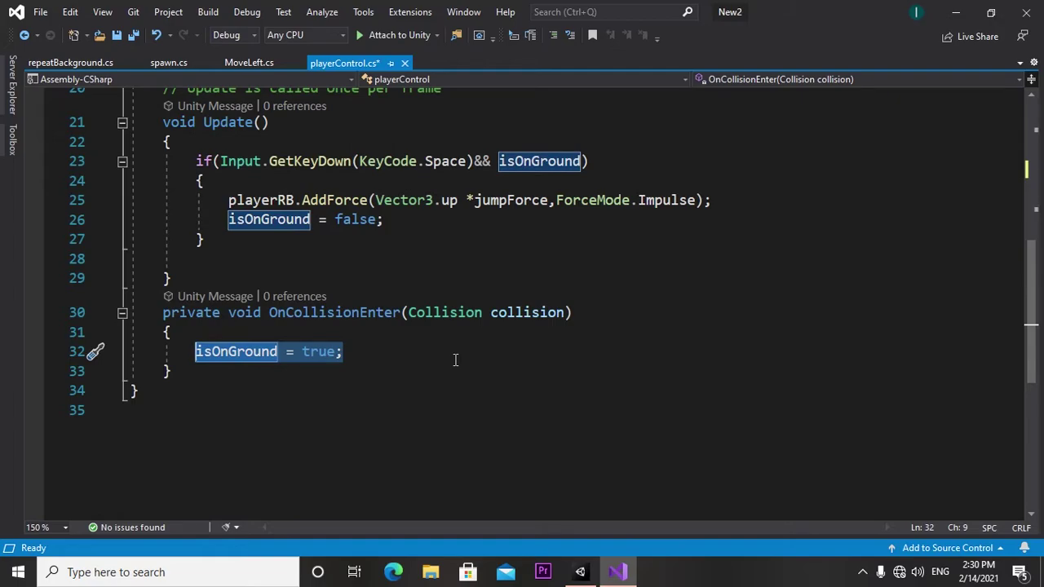
Step: Write if (collision.gameObject.CompareTag("Ground")) at the top of OnCollisionEnter
left_click(336, 356)
left_click(223, 340)
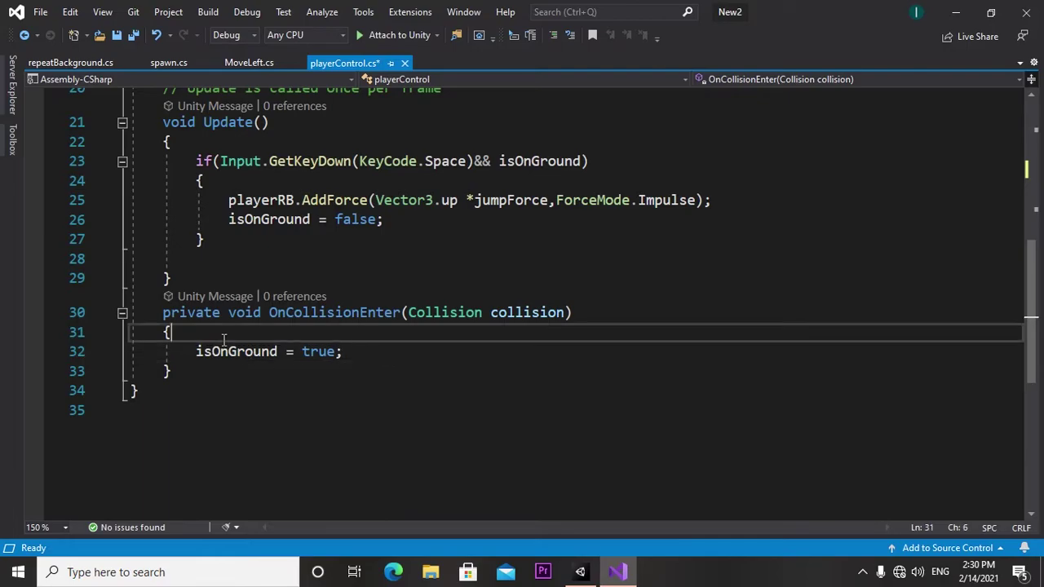
key("Return")
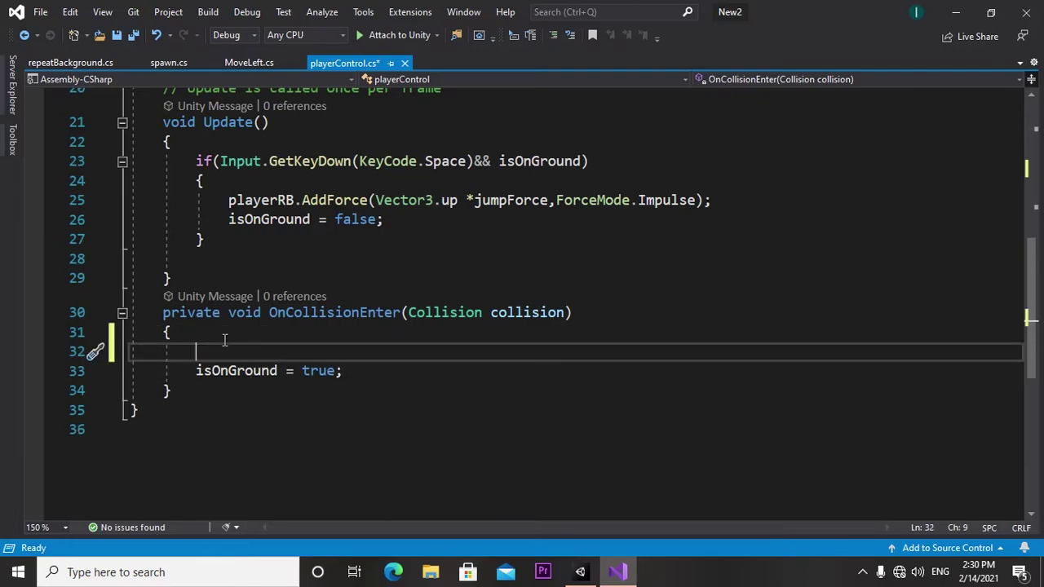
type("if(")
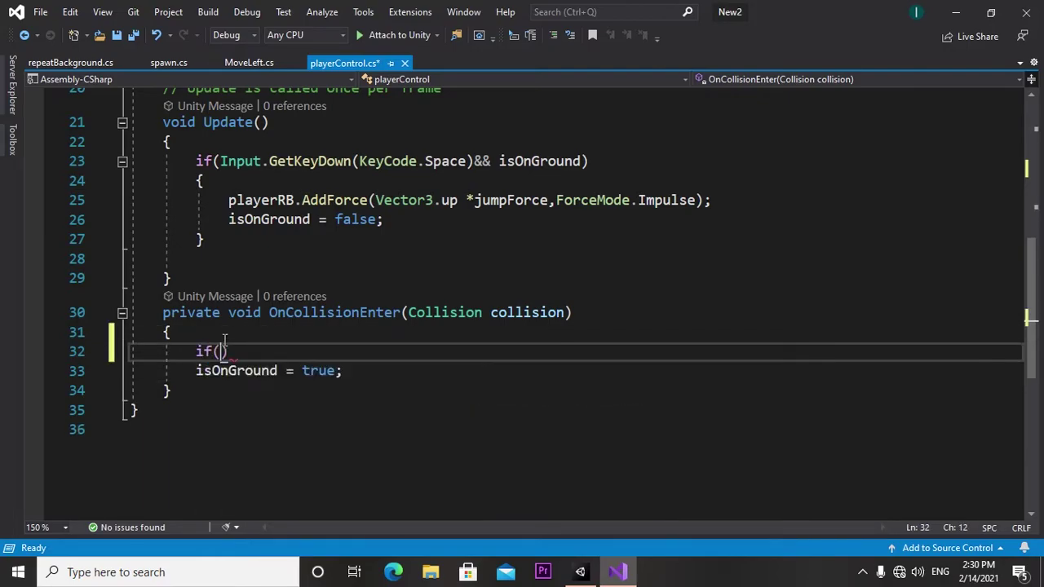
type("c")
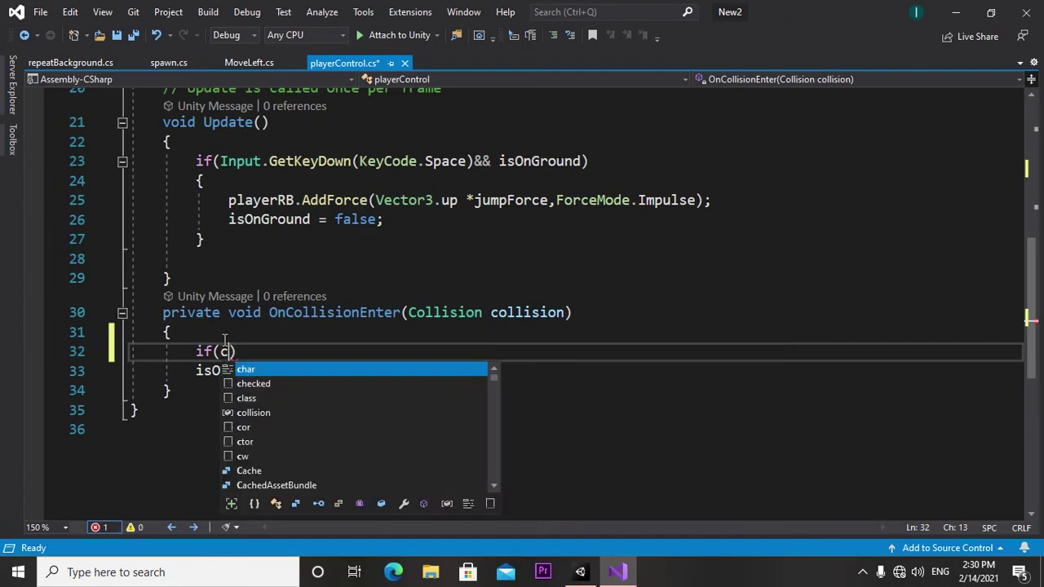
type("oli")
key("Return")
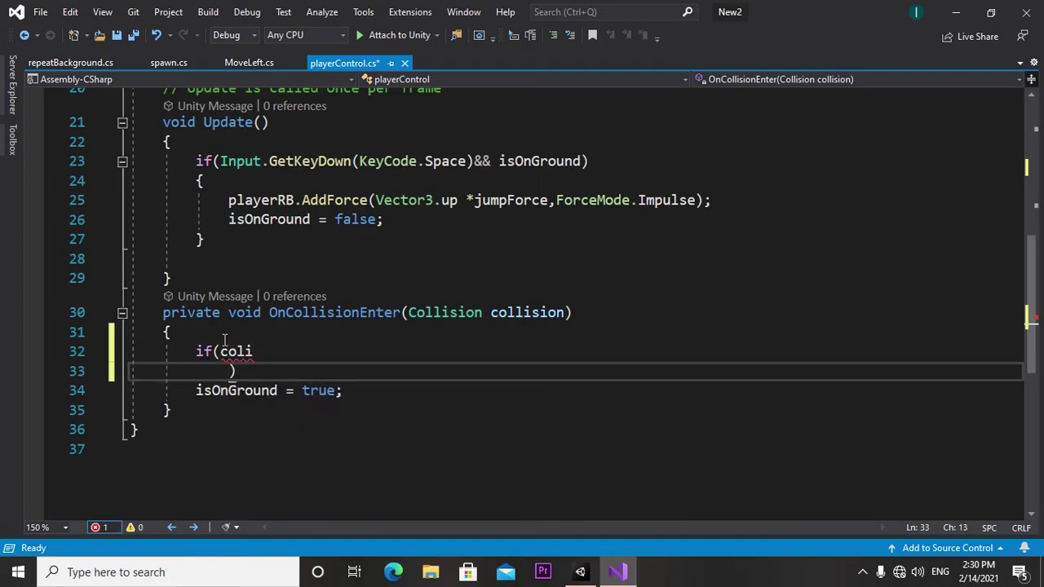
key("BackSpace")
key("BackSpace")
key("BackSpace")
key("BackSpace")
key("BackSpace")
key("BackSpace")
key("BackSpace")
key("BackSpace")
key("BackSpace")
key("BackSpace")
key("BackSpace")
key("BackSpace")
key("BackSpace")
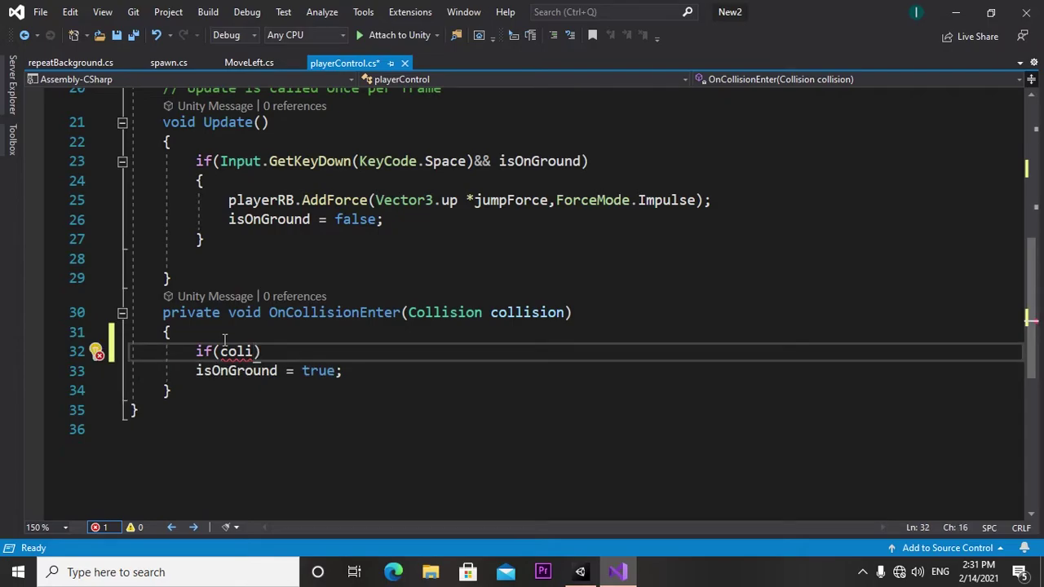
type("s")
key("BackSpace")
key("BackSpace")
key("BackSpace")
key("BackSpace")
key("BackSpace")
type("coll")
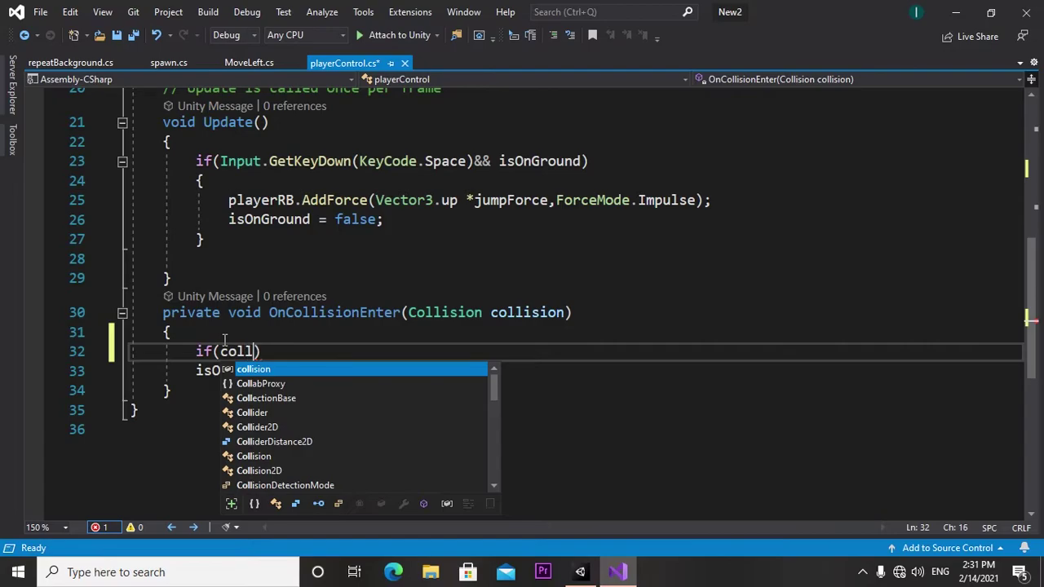
key("Tab")
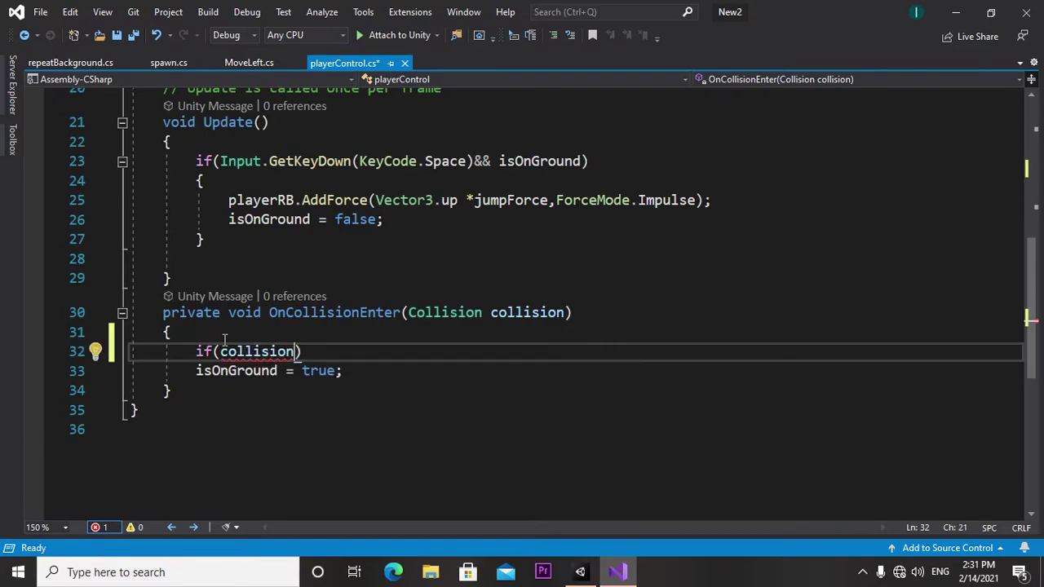
type(".game")
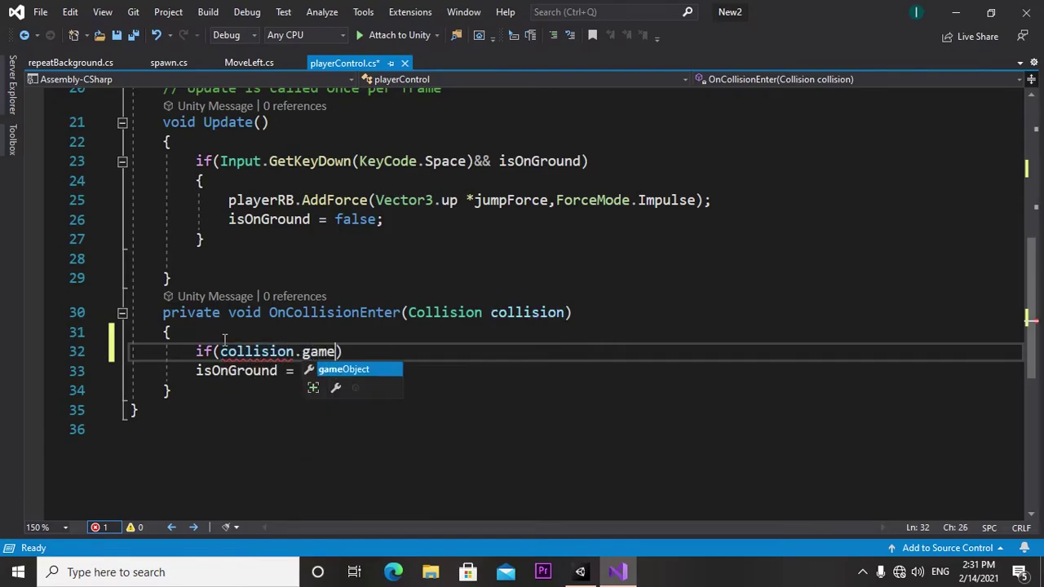
key("Tab")
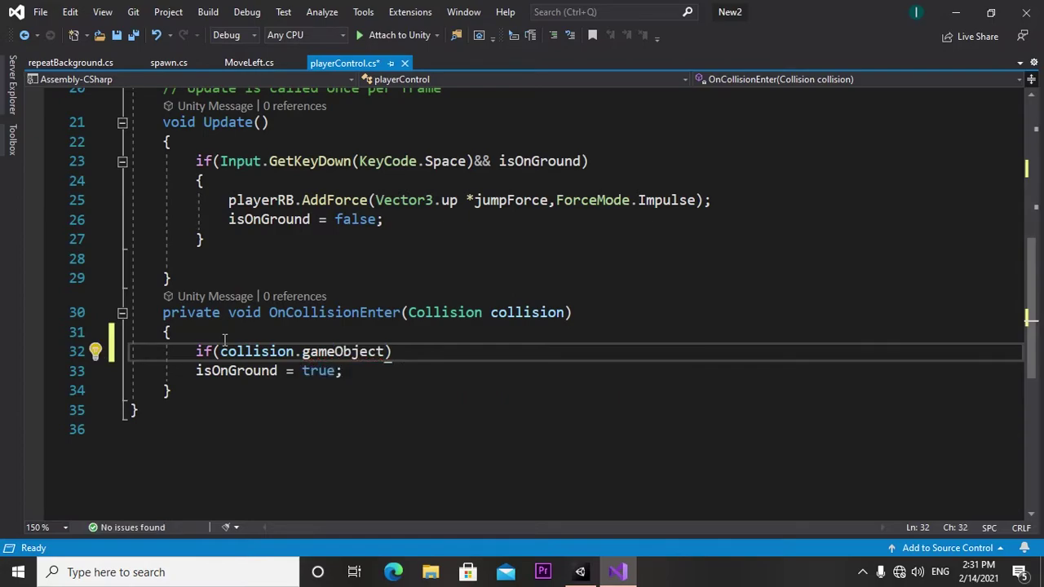
type(".Co")
key("Tab")
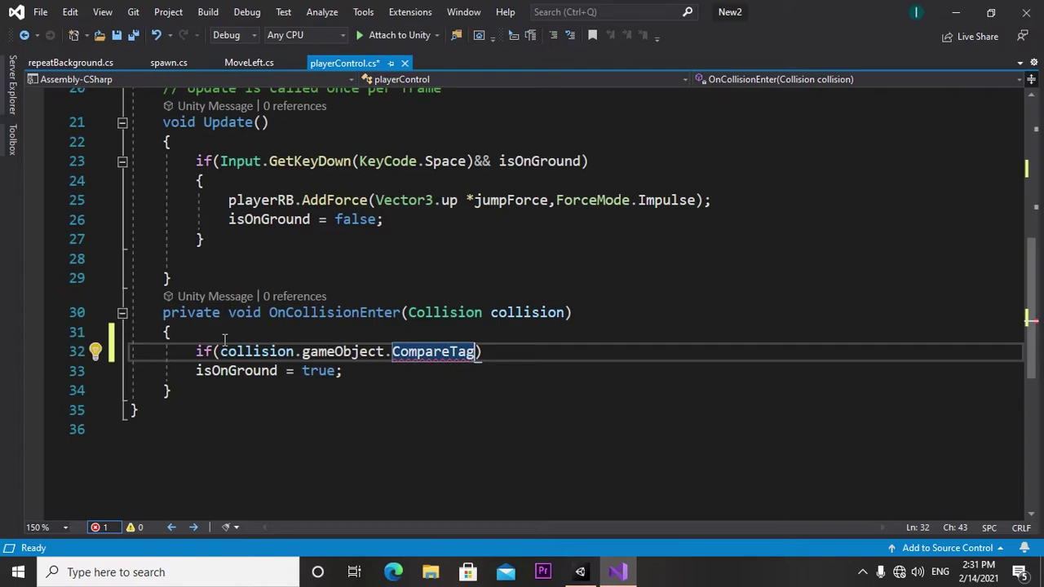
type("(")
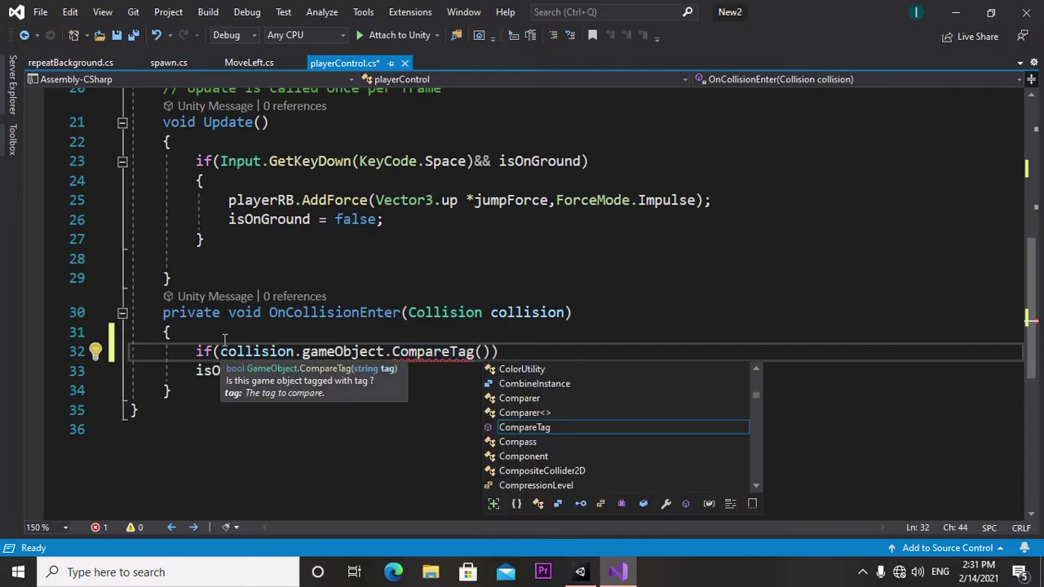
type("\"")
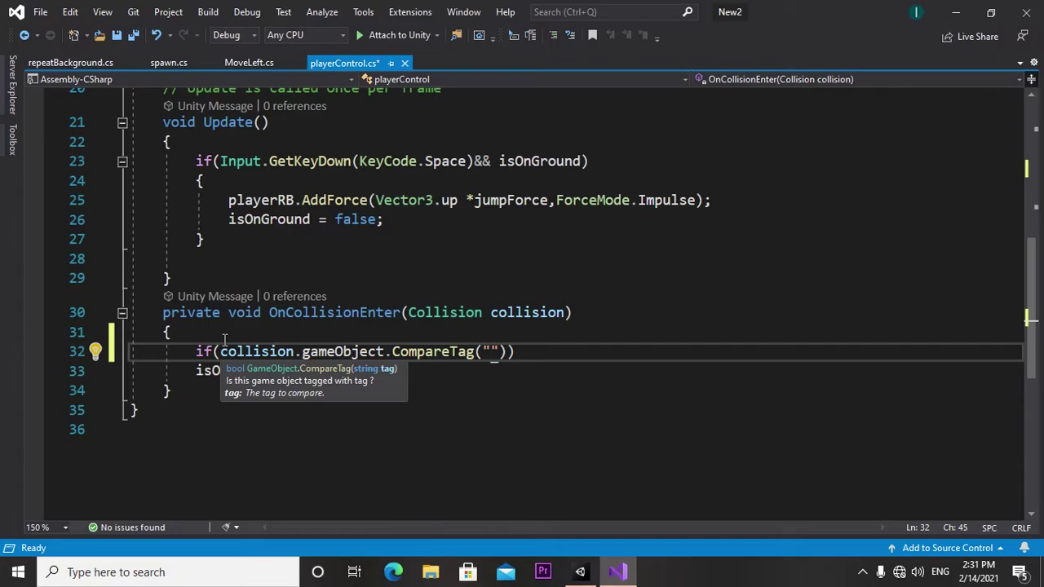
type("Ground")
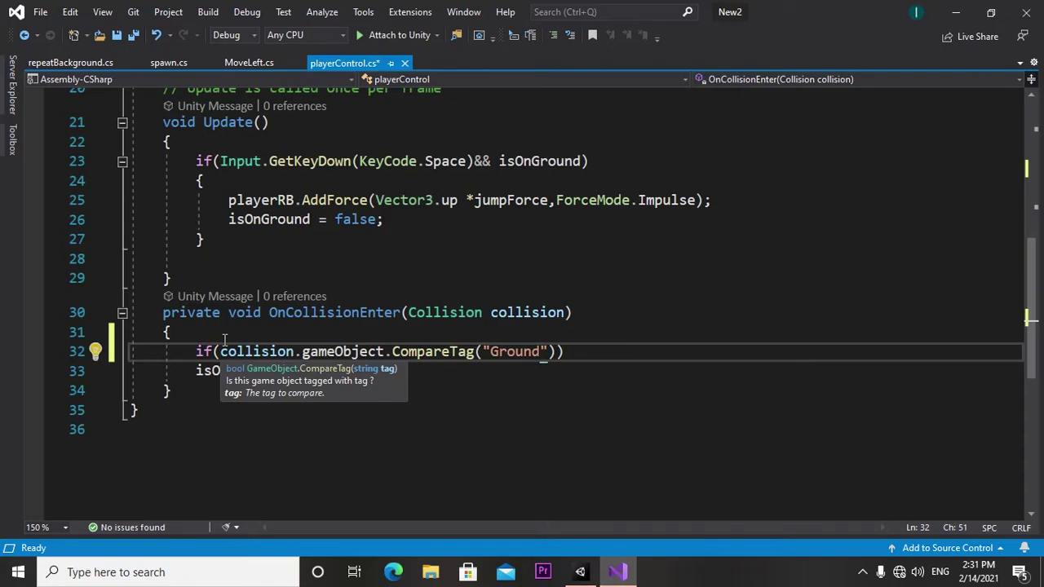
Step: Add braces under the Ground check and move isOnGround = true inside them
key("Right")
key("Right")
key("Right")
key("Return")
type("{")
key("Return")
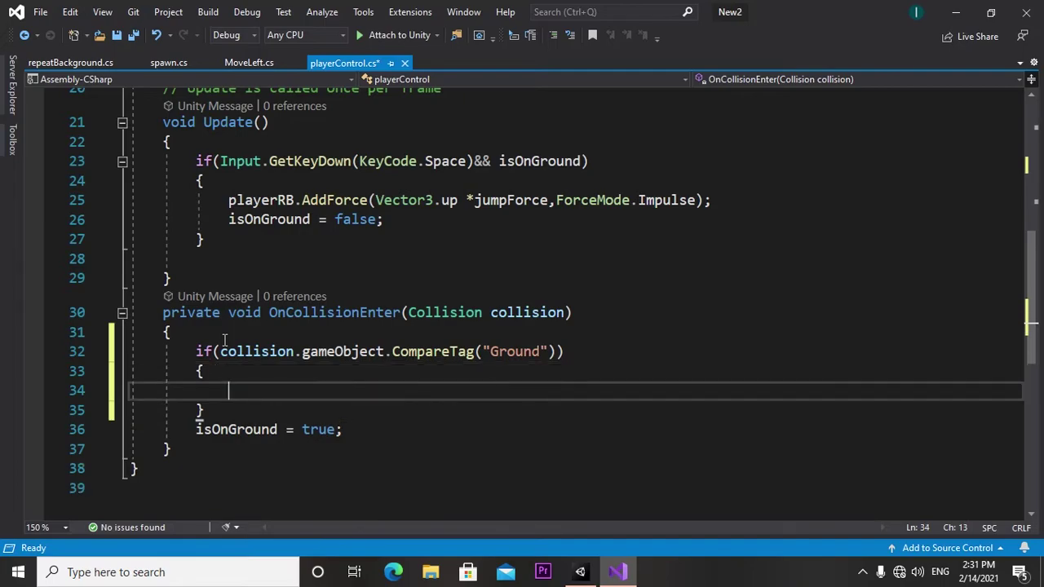
mouse_move(352, 432)
left_mouse_down()
mouse_move(306, 444)
mouse_move(203, 440)
left_mouse_up()
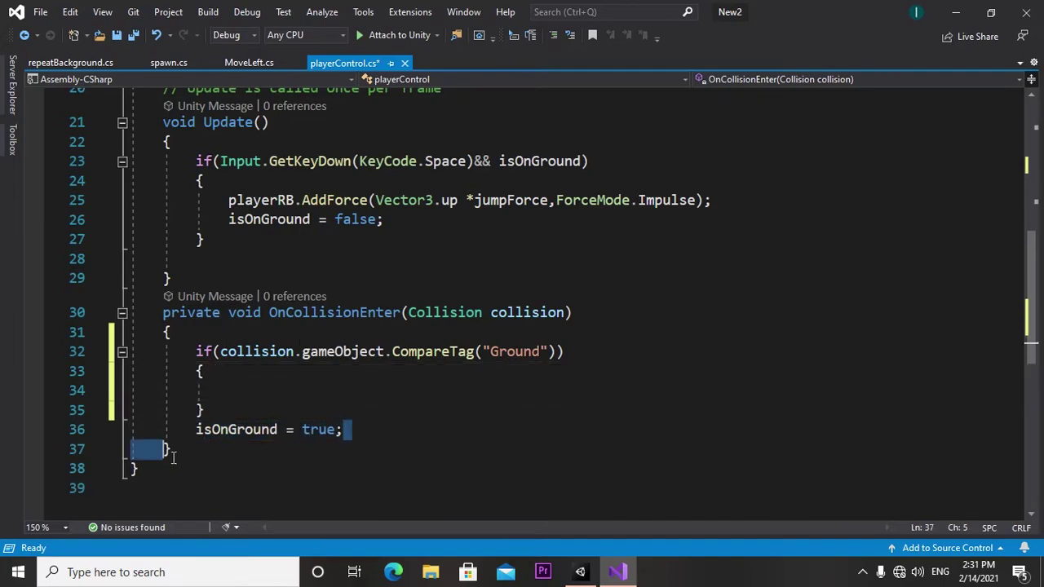
right_click(276, 429)
mouse_move(313, 428)
left_click(227, 487)
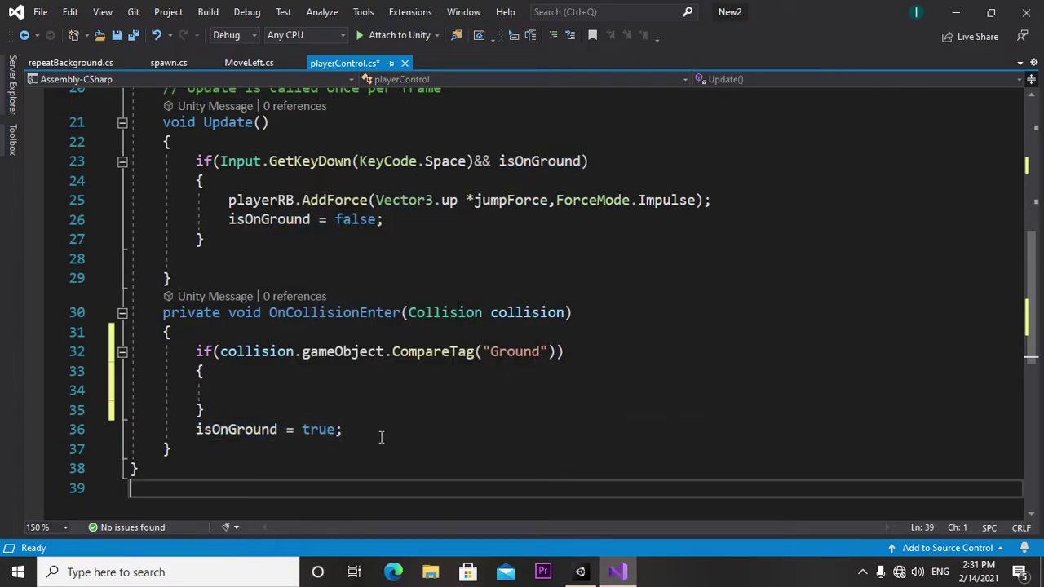
left_click_drag(343, 430, 197, 430)
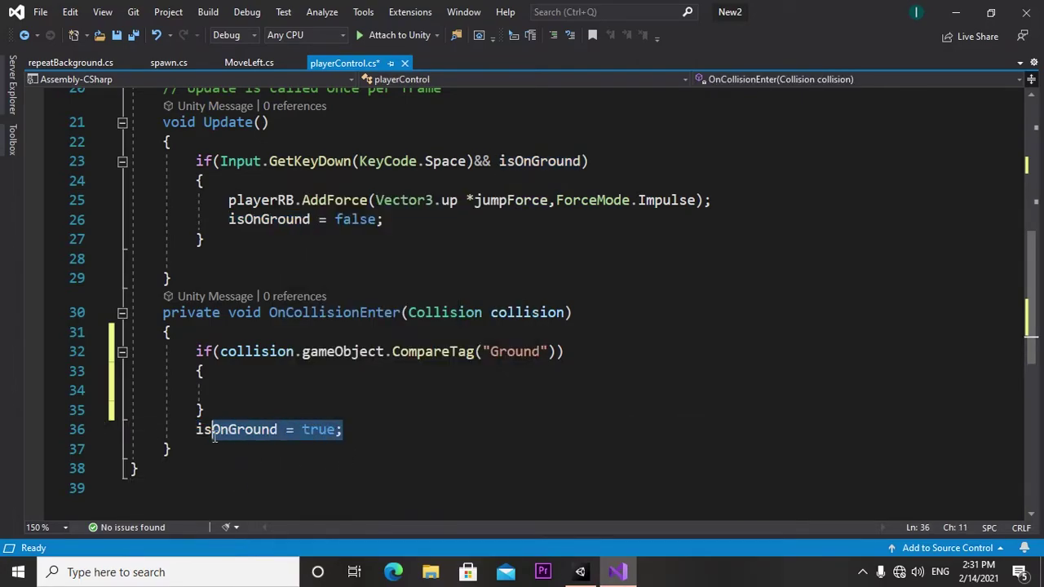
right_click(294, 431)
left_click(317, 451)
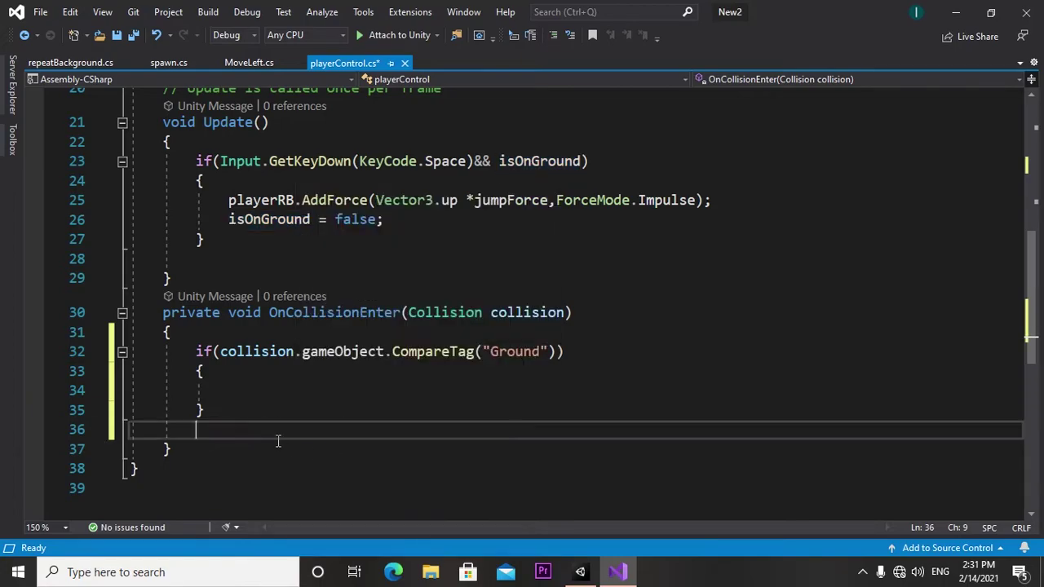
left_click(222, 393)
right_click(217, 391)
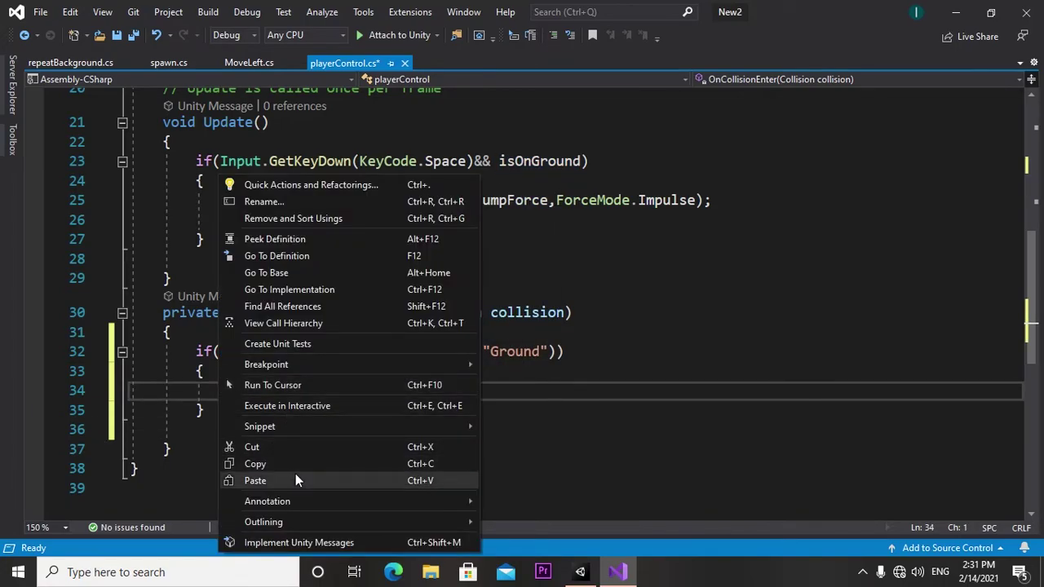
left_click(295, 473)
Step: Start a new line after the Ground block's closing brace
left_click(496, 477)
left_click(227, 414)
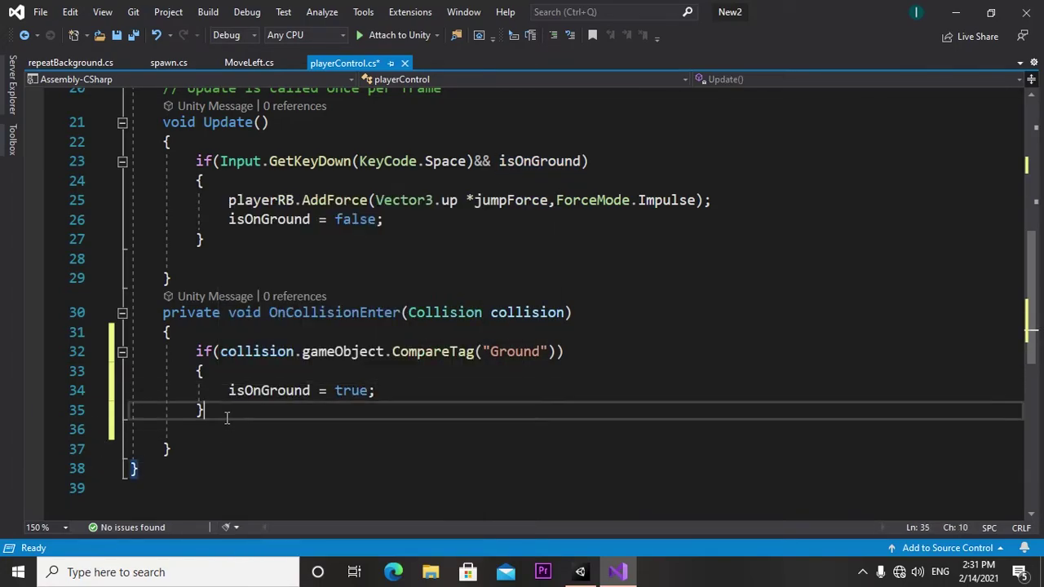
key("Return")
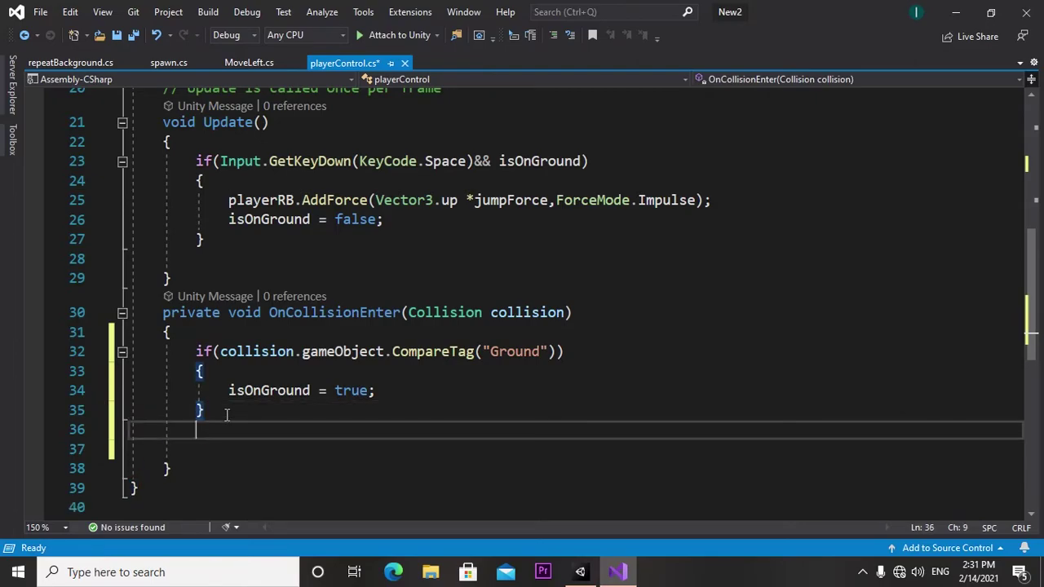
Step: Write else if (collision.gameObject.CompareTag("Obstracal")) with an opening brace beneath it
type("e")
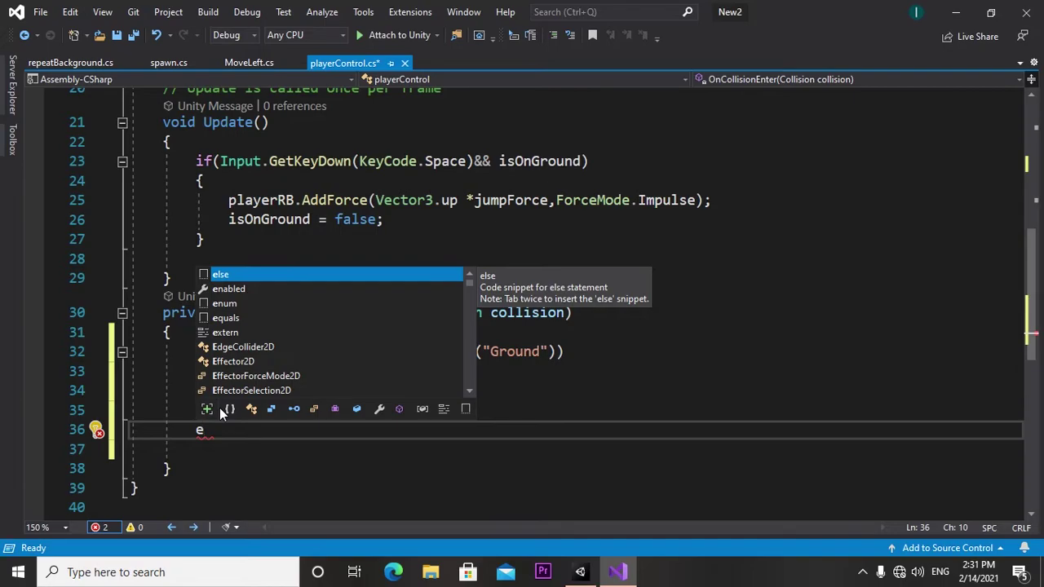
key("Tab")
type("if")
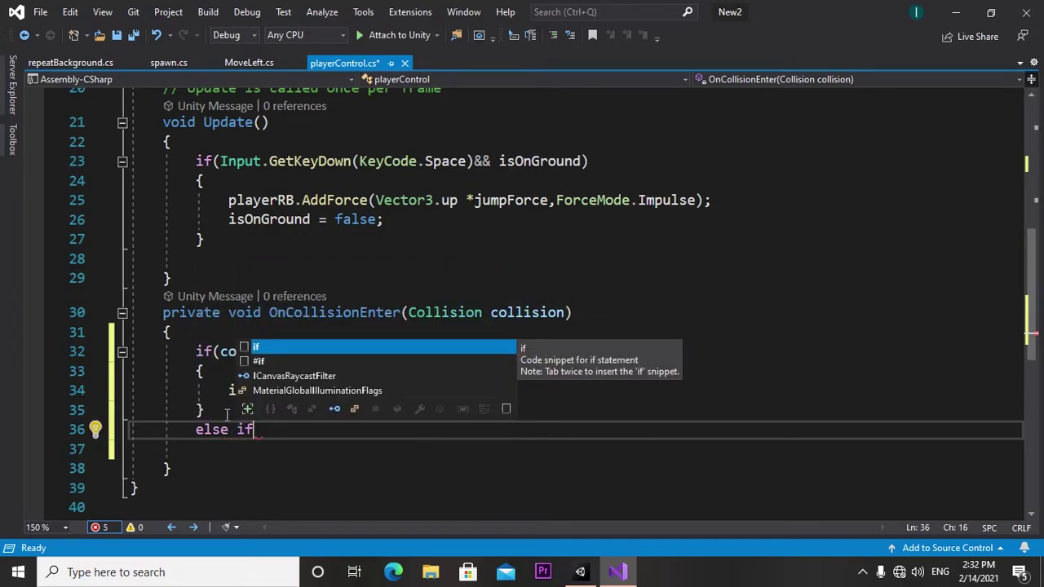
type(" (")
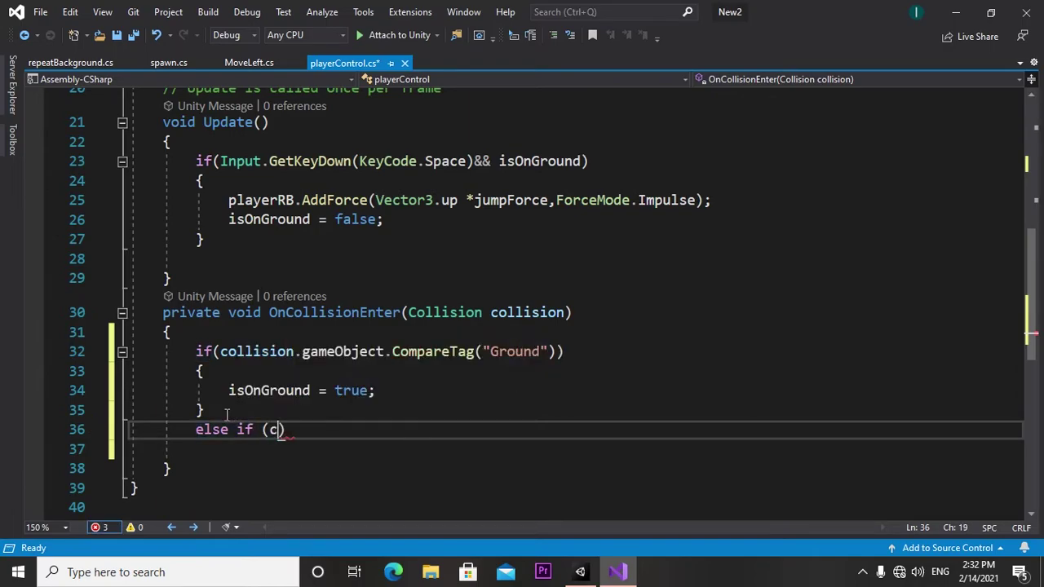
type("colli")
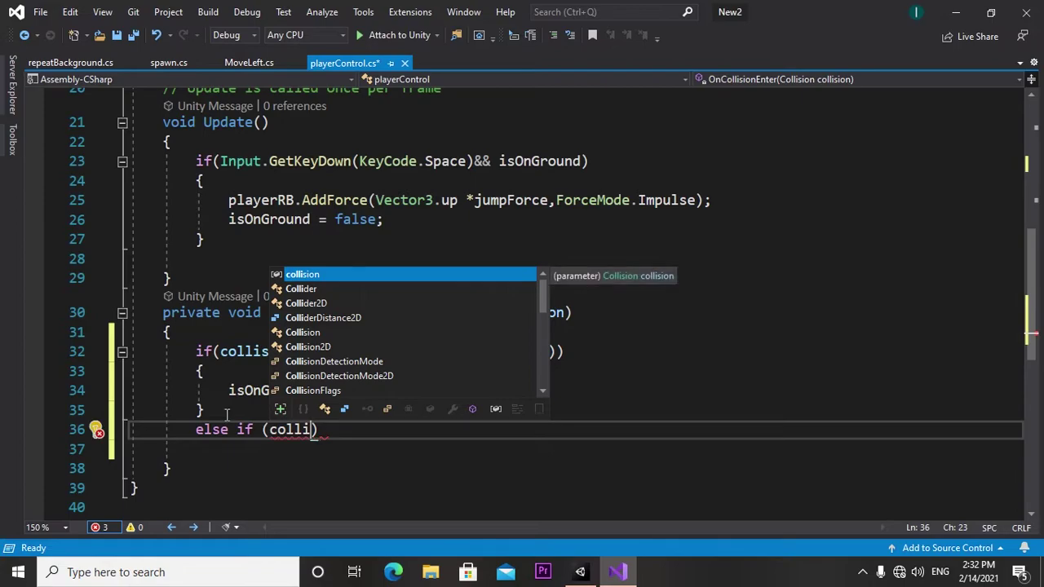
key("Tab")
type(".gamwe")
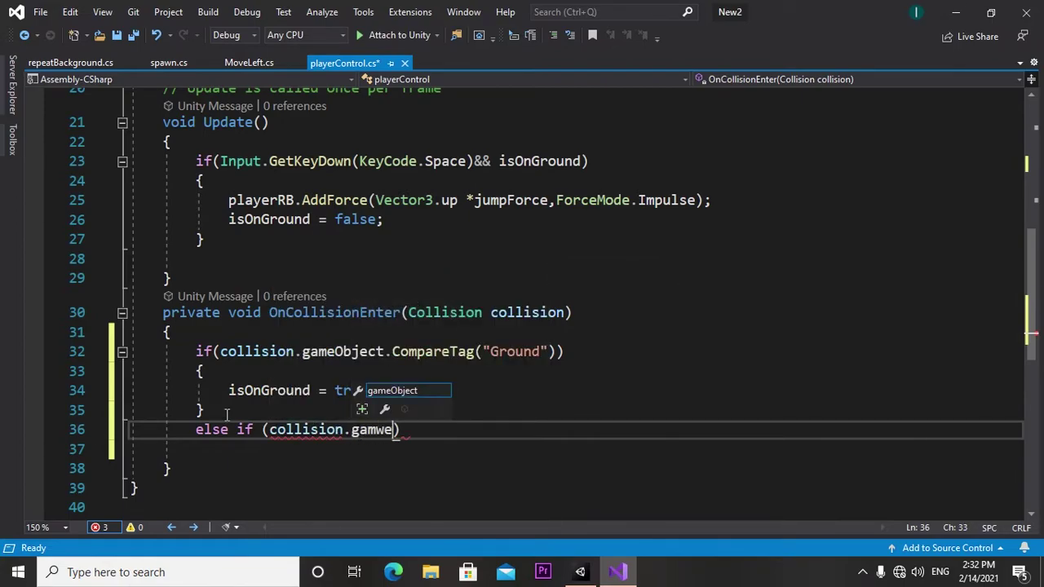
key("BackSpace")
key("BackSpace")
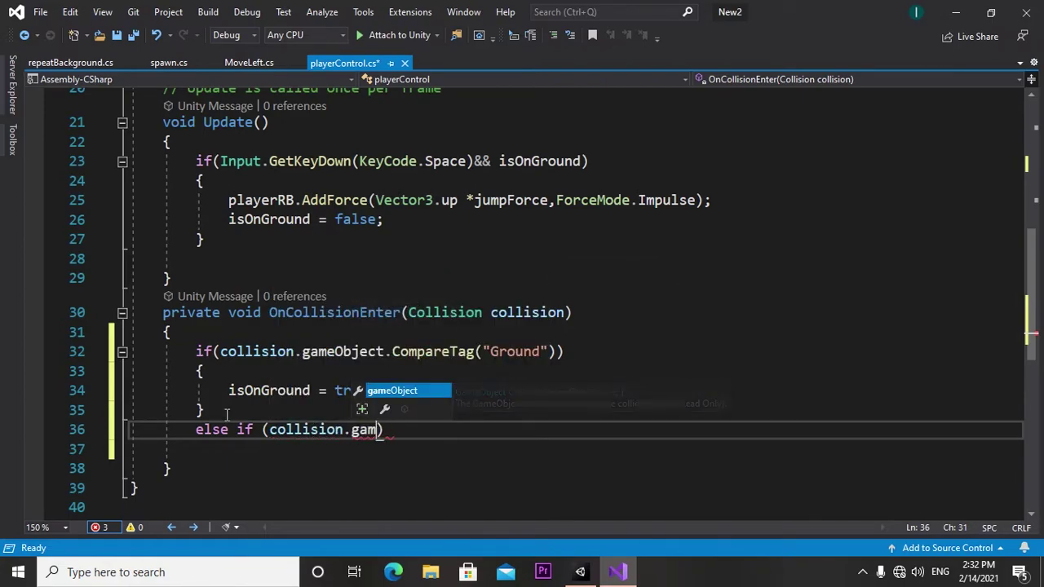
key("Tab")
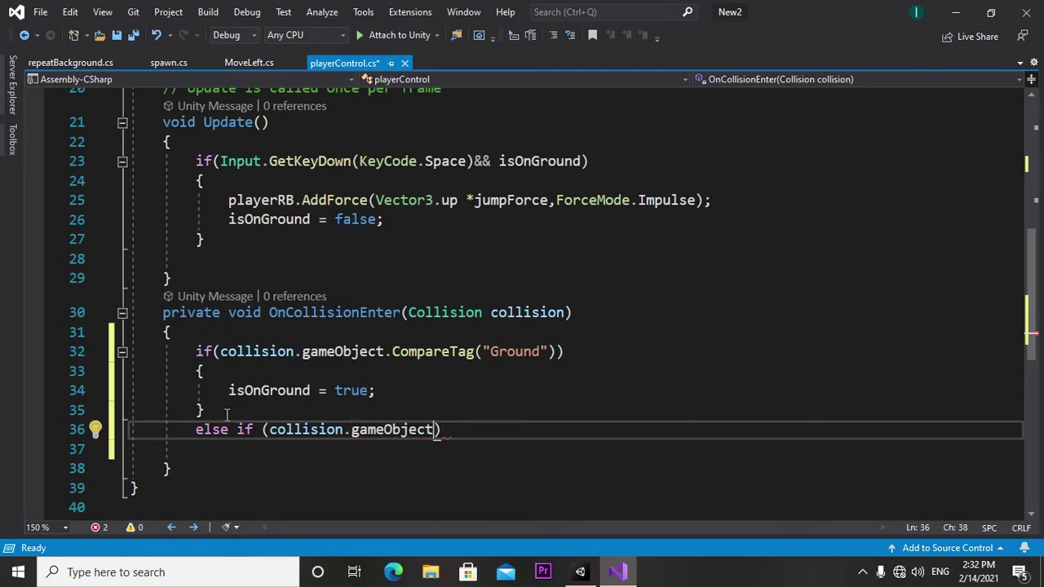
type(".compare")
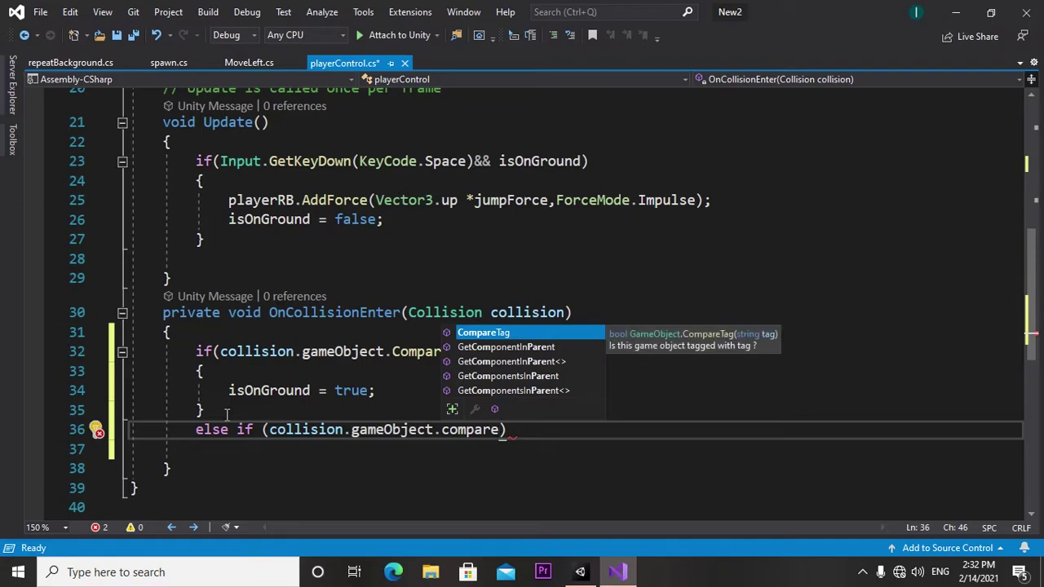
key("Tab")
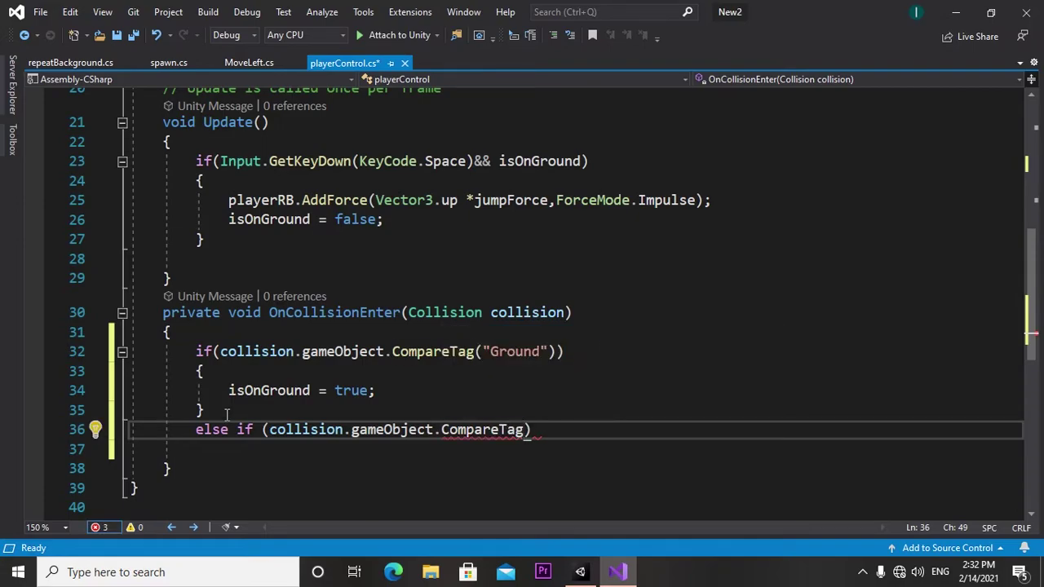
type("(")
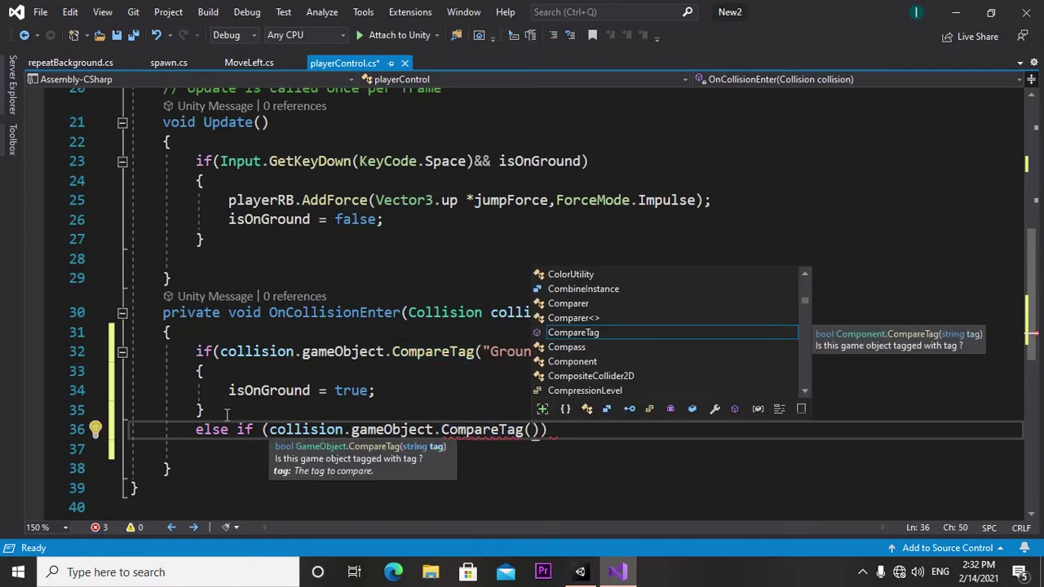
type("\"")
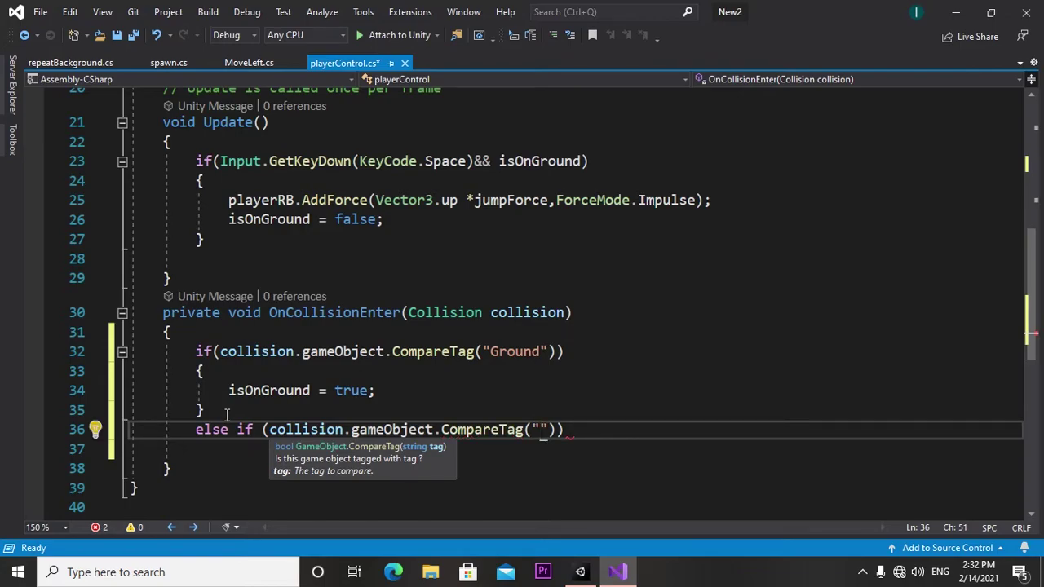
type("Ob")
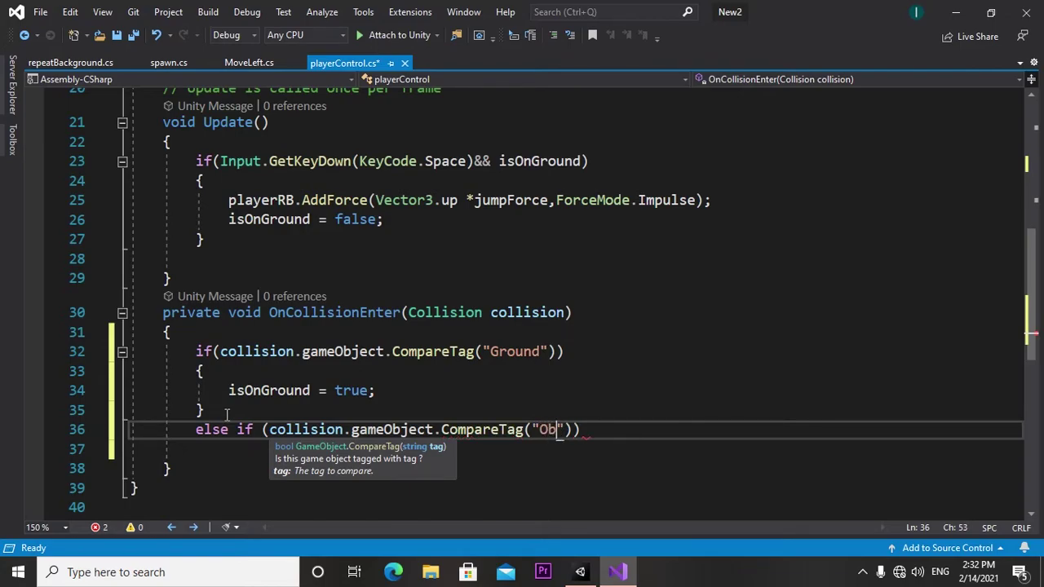
type("stracal")
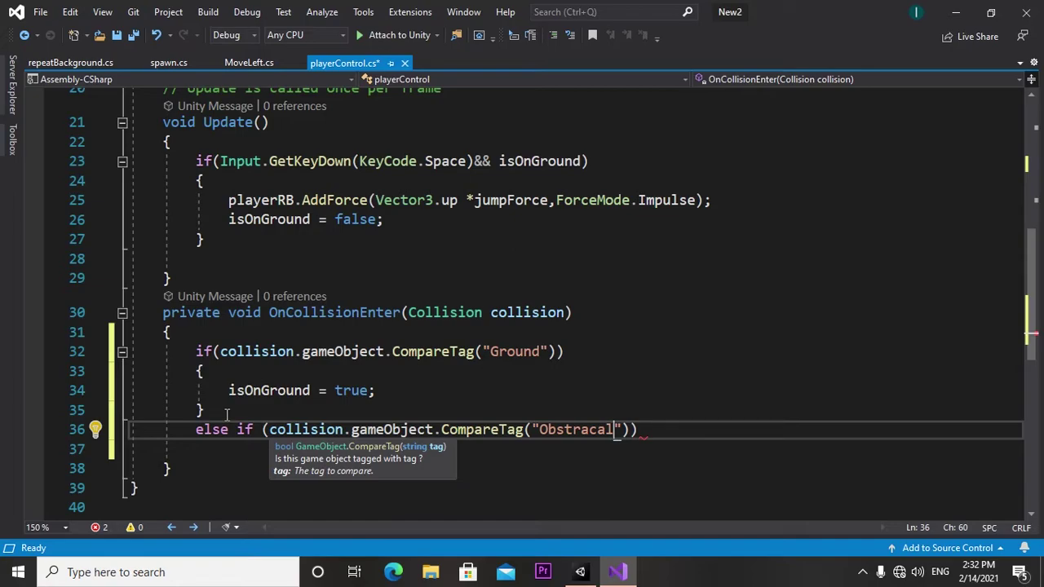
key("Right")
key("Right")
key("Right")
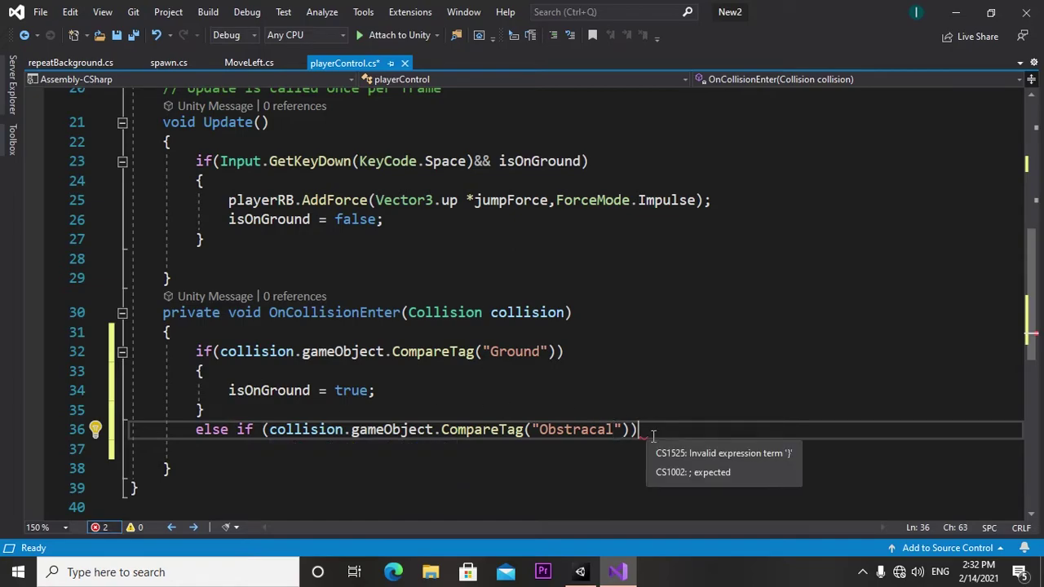
key("Return")
type("{")
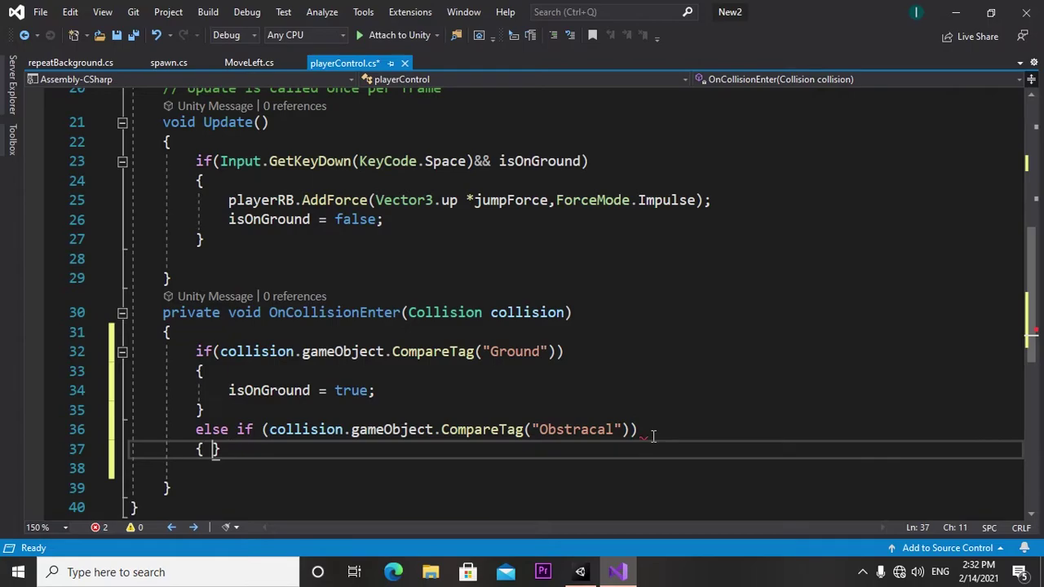
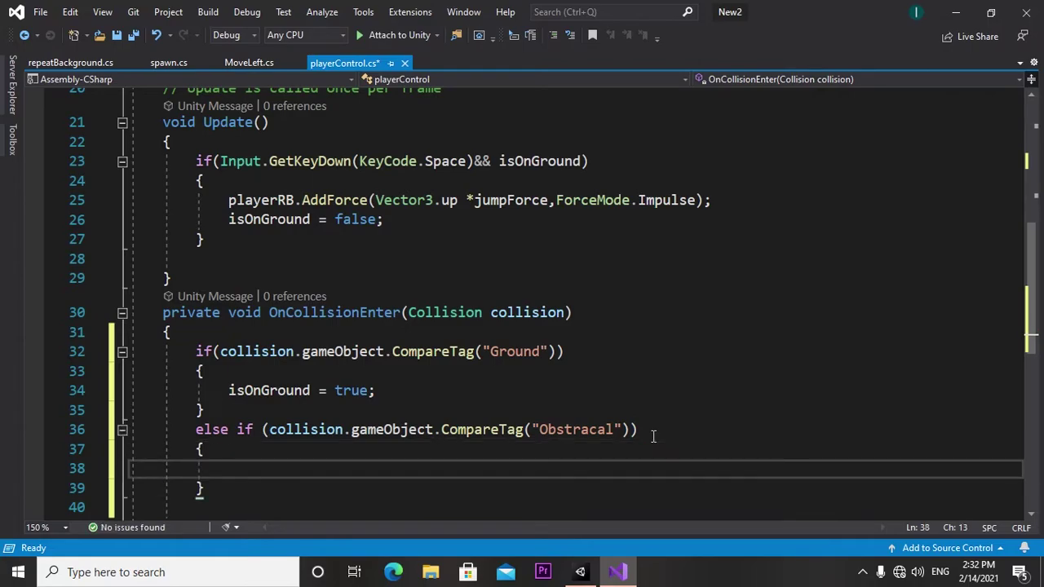
Step: Set gameover = true in the Obstracal collision branch of playerControl.cs
scroll(656, 420, "down", 1)
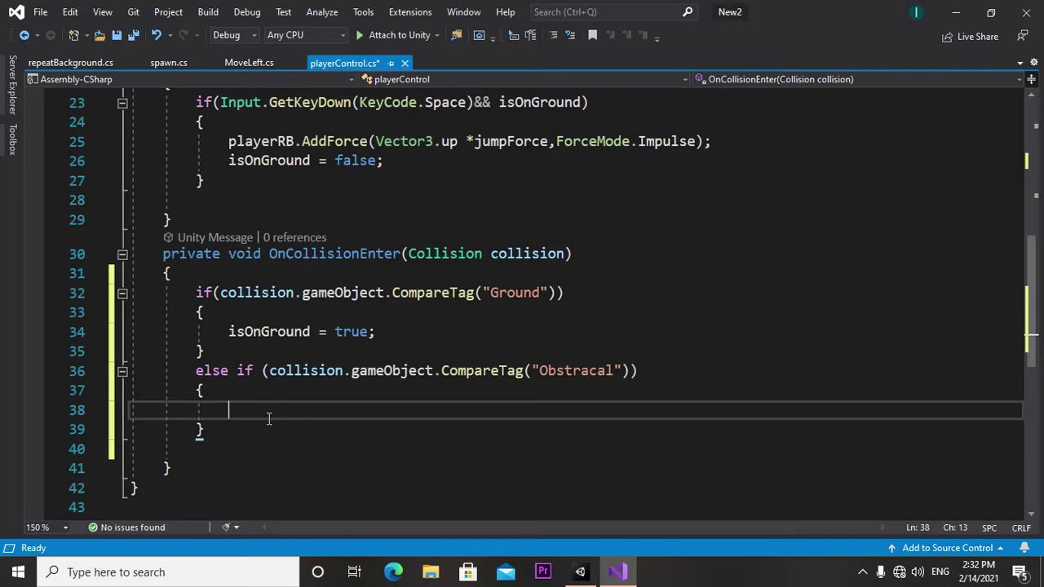
type("game")
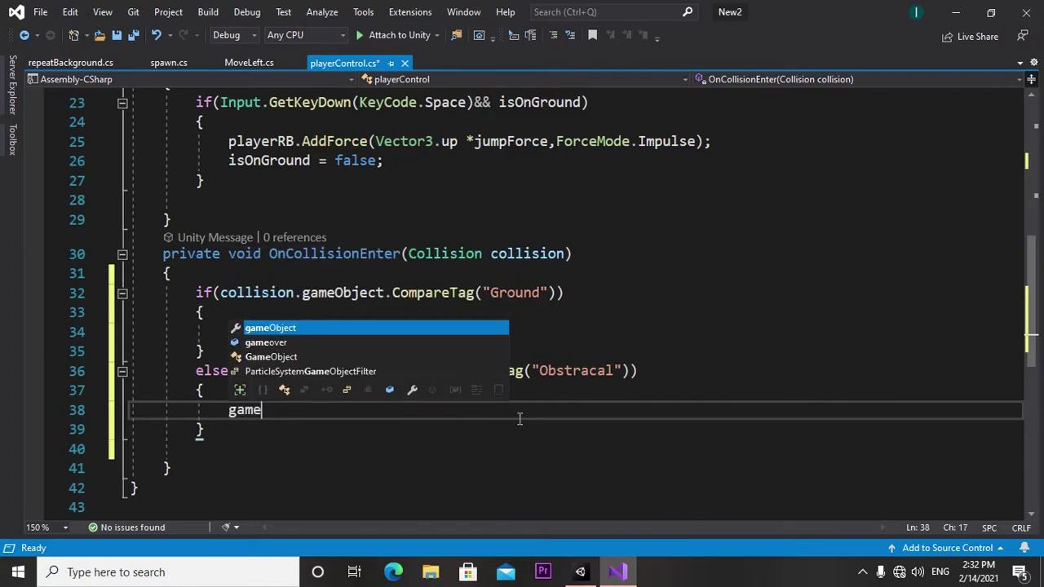
type("over")
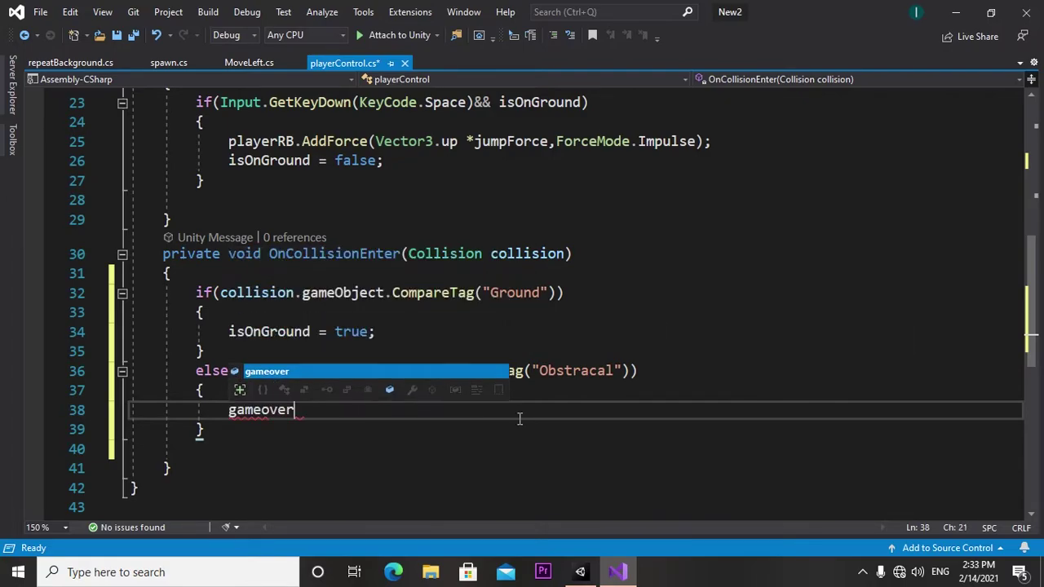
type("=")
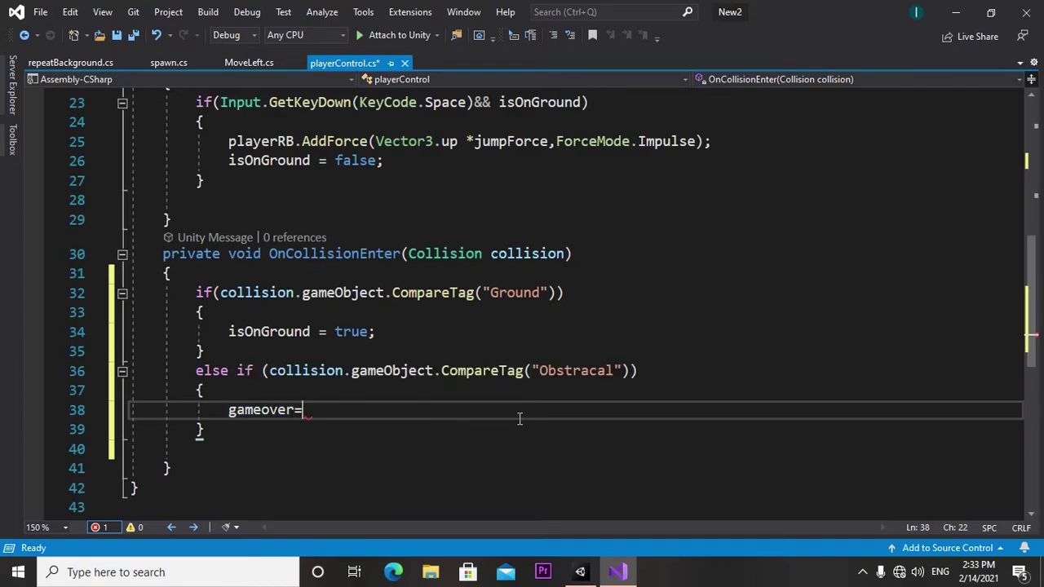
type("true")
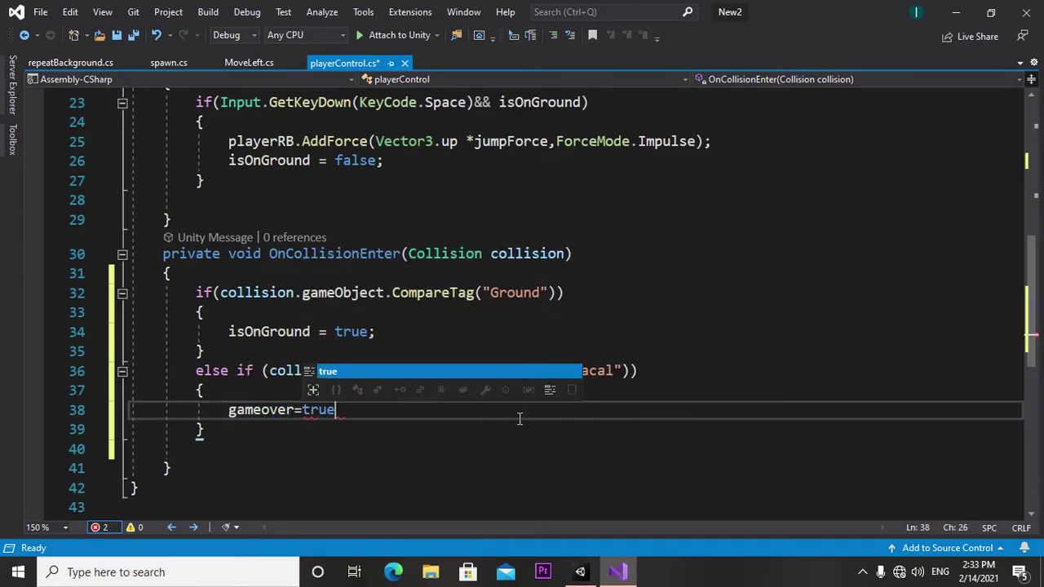
key("Escape")
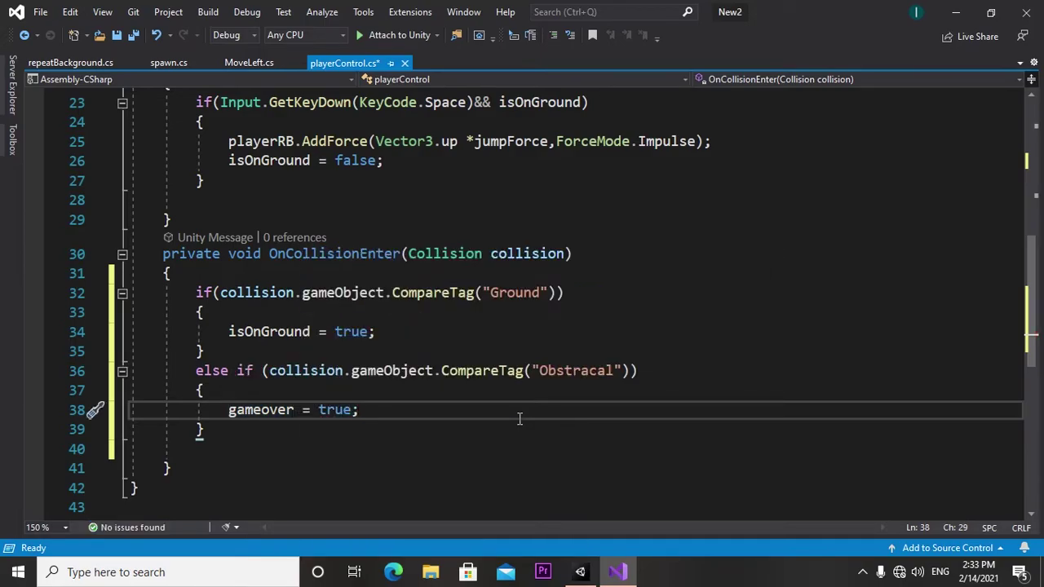
key("Return")
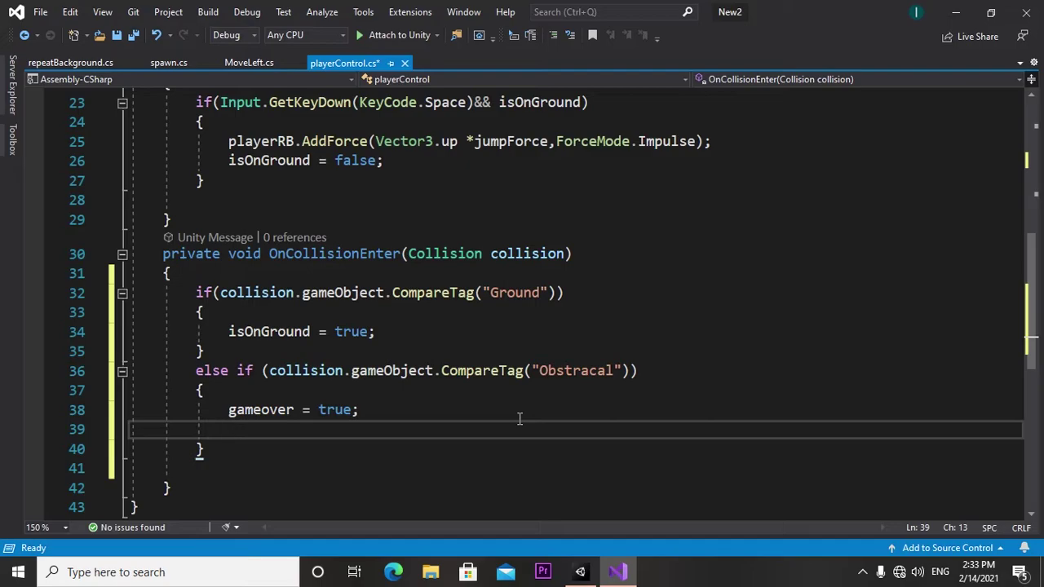
Step: Add Debug.Log("Game over"); below it and save playerControl.cs
type("d")
key("BackSpace")
type("Deb")
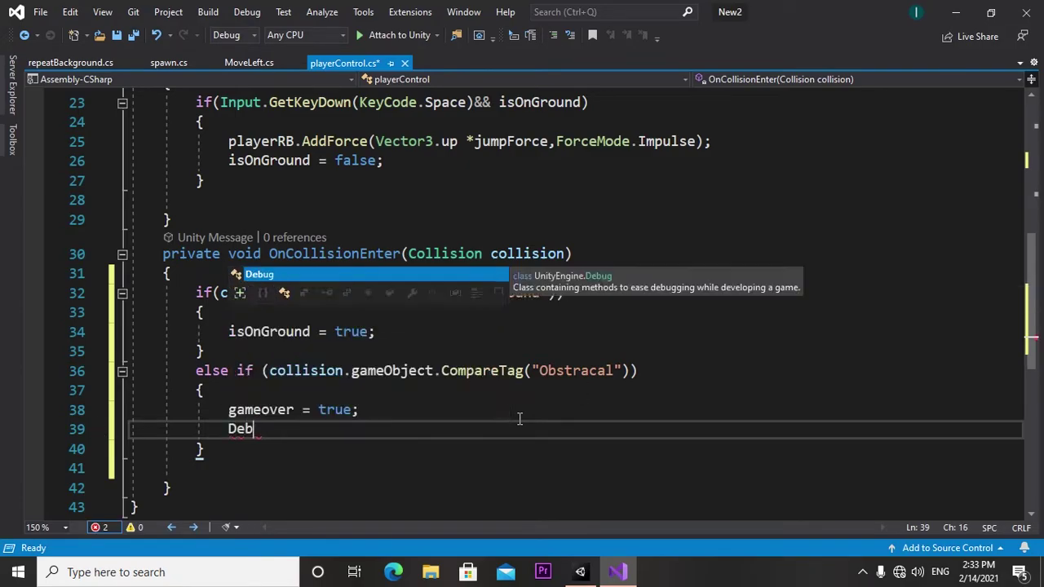
type("ug")
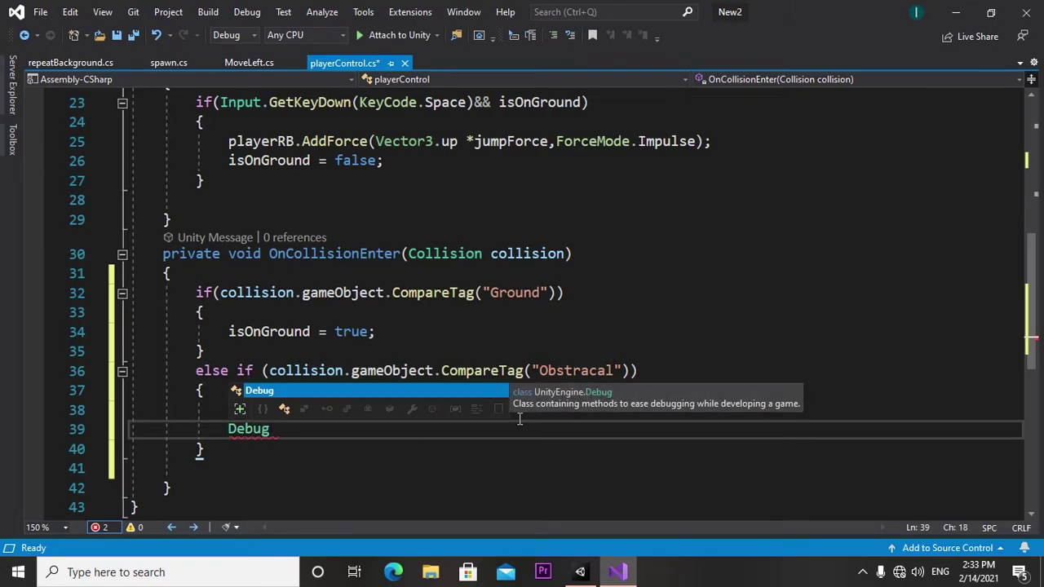
type(".Log")
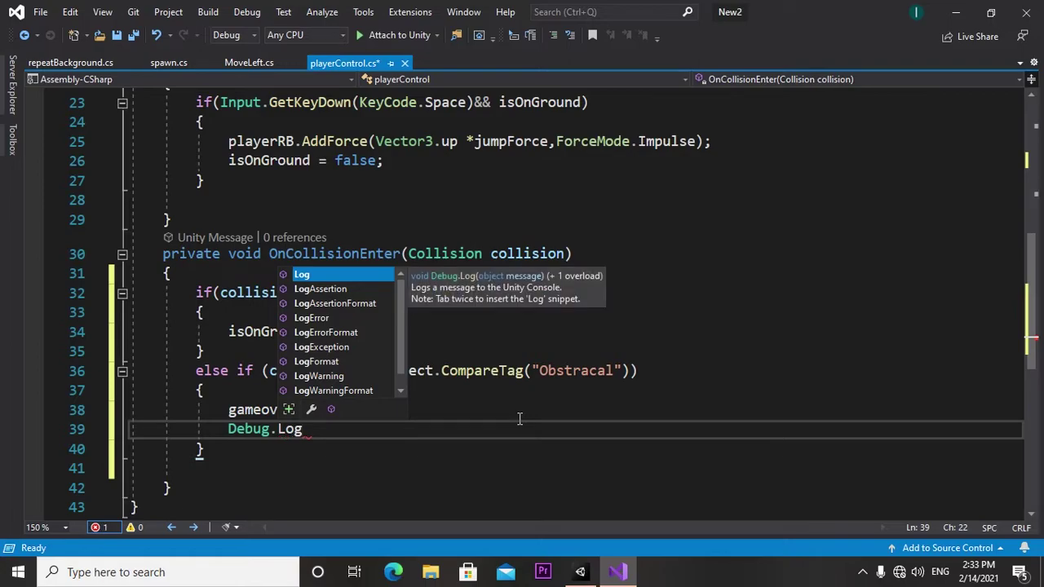
key("Escape")
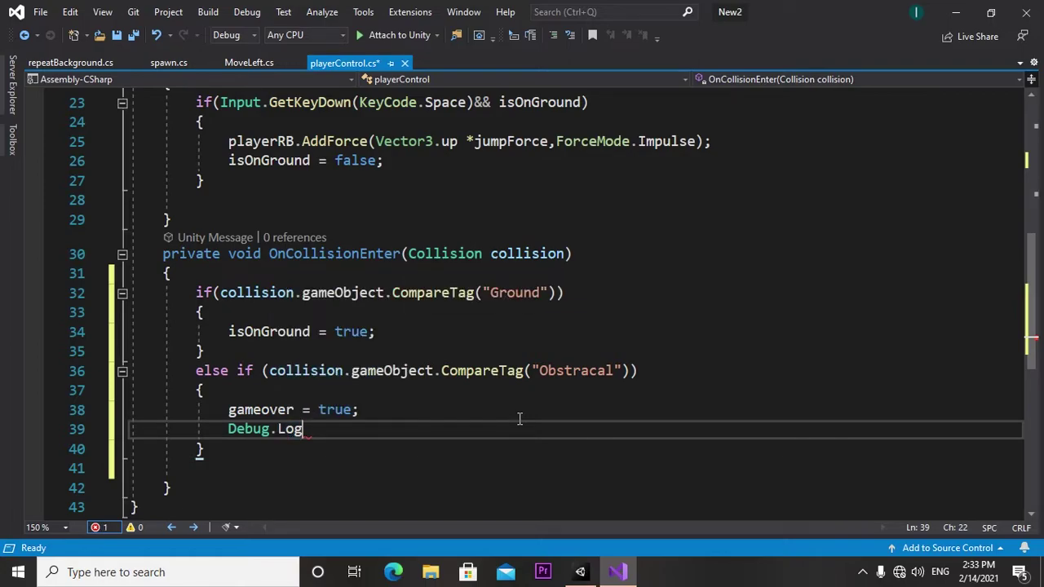
type("(\"")
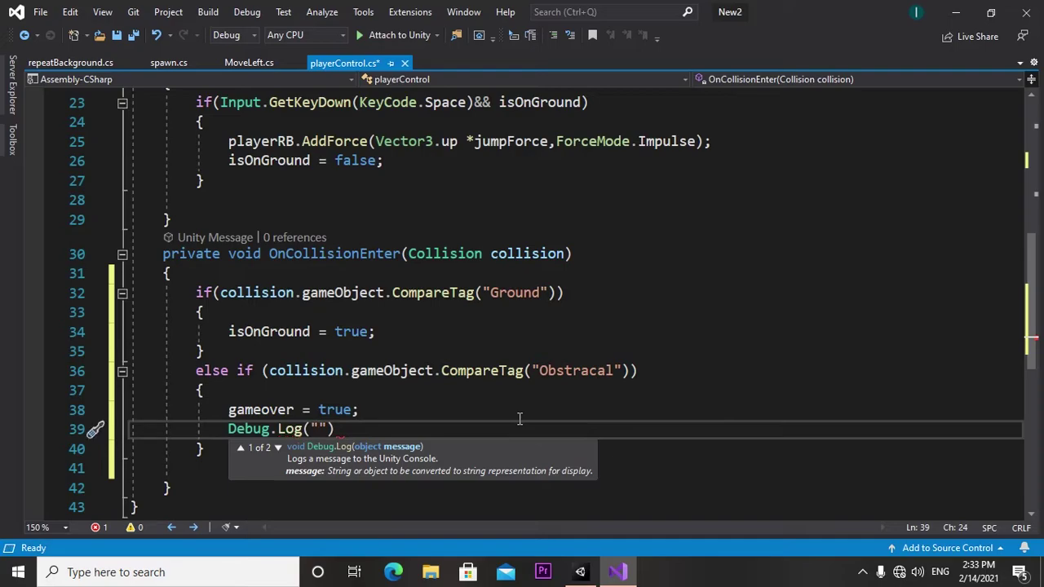
type("Game")
type(" over")
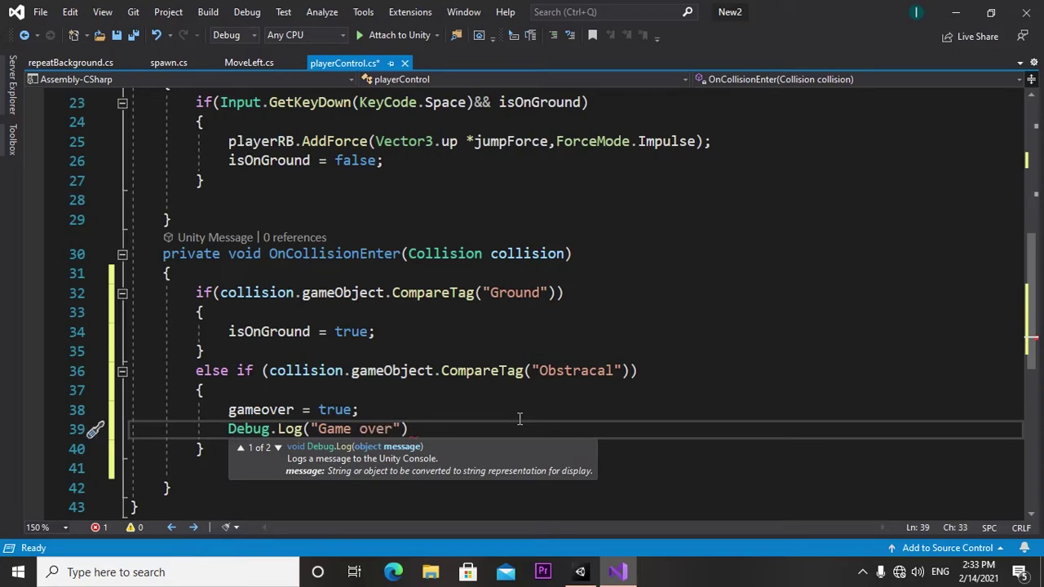
type("\");")
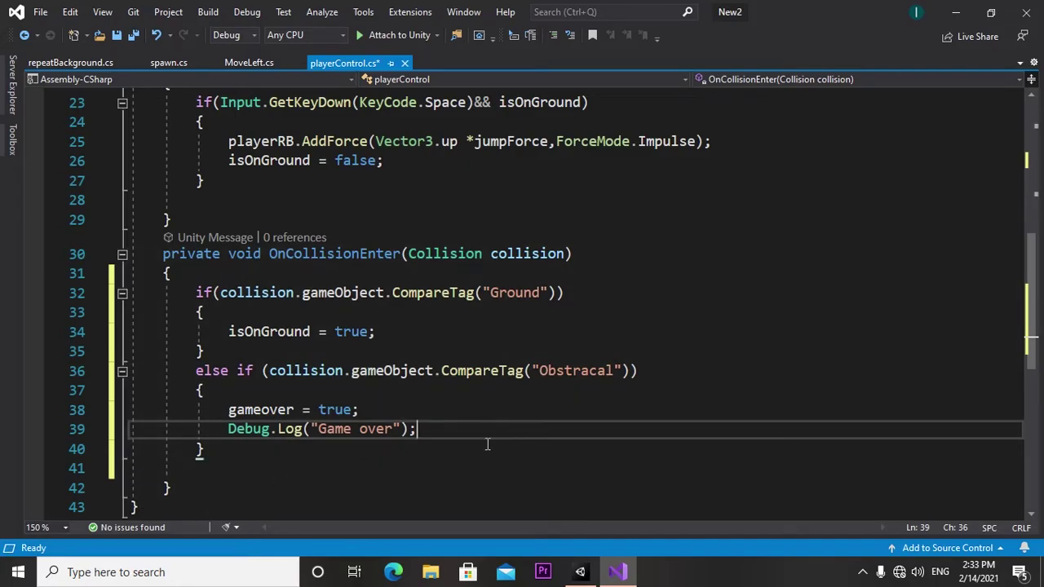
left_click(121, 39)
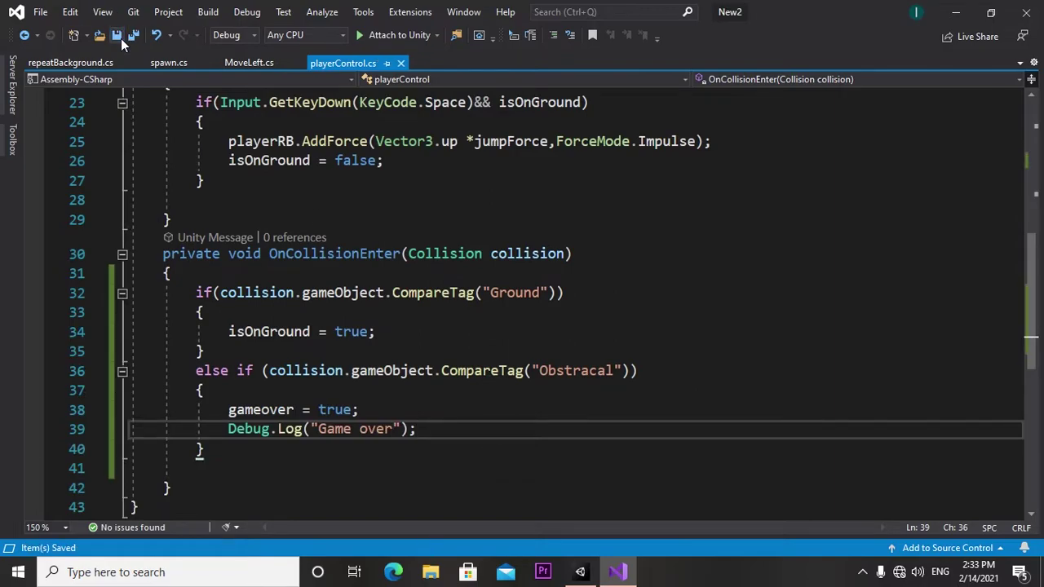
Step: Play-test in Unity, jumping with Space until Game over logs, then open MoveLeft.cs
left_click(576, 575)
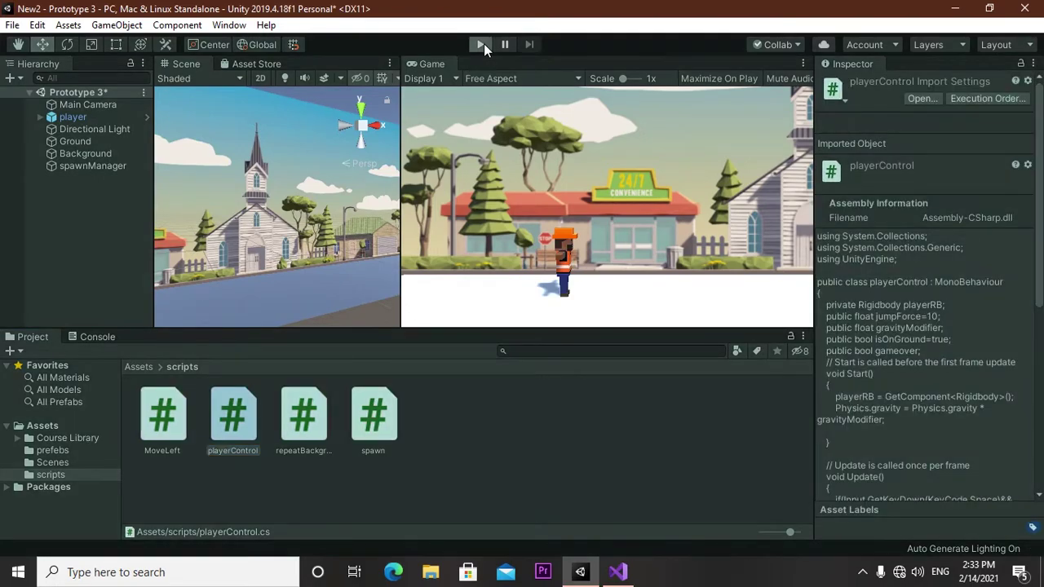
left_click(481, 44)
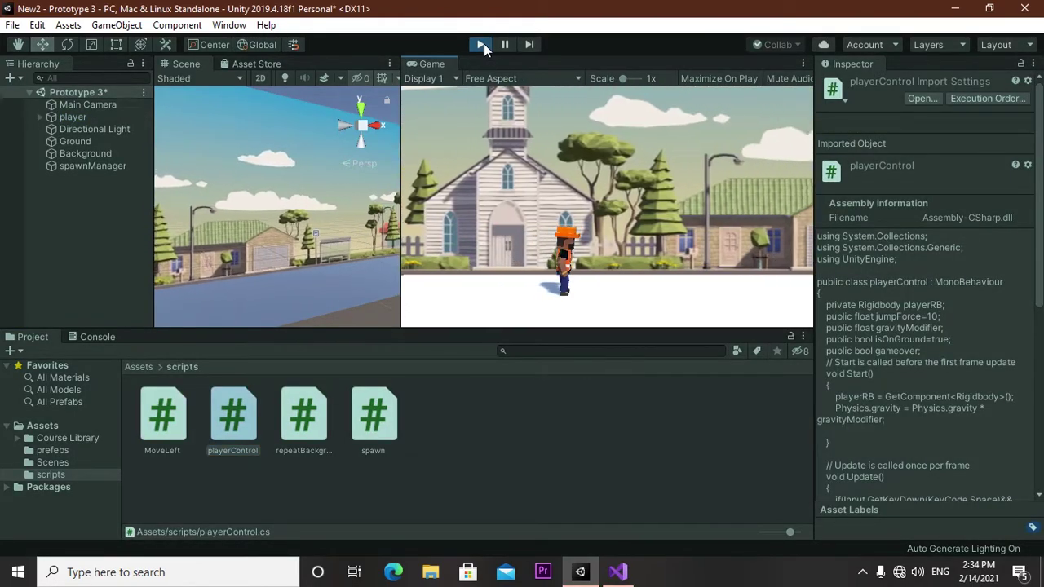
key("space")
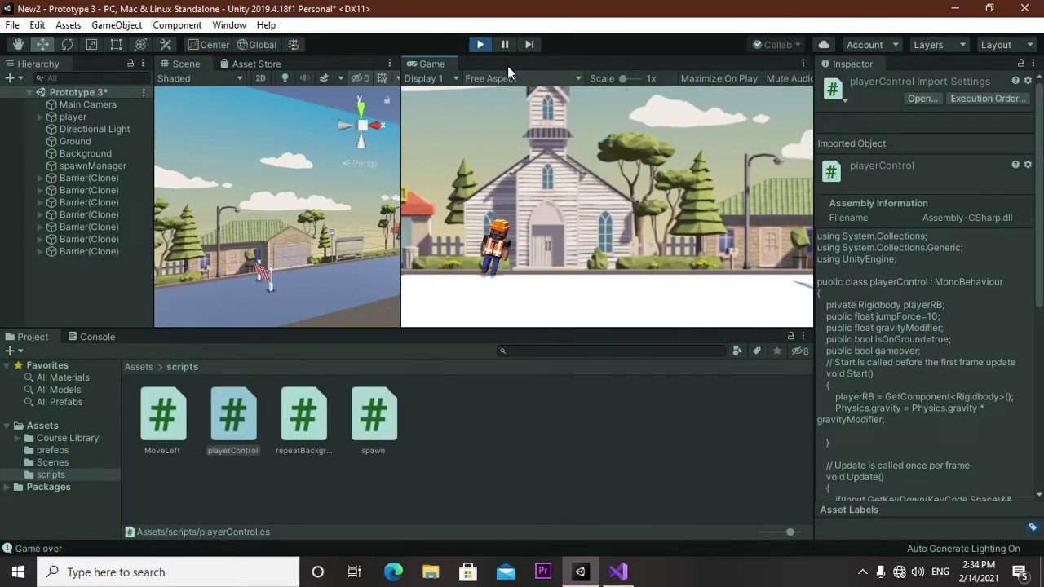
left_click(481, 45)
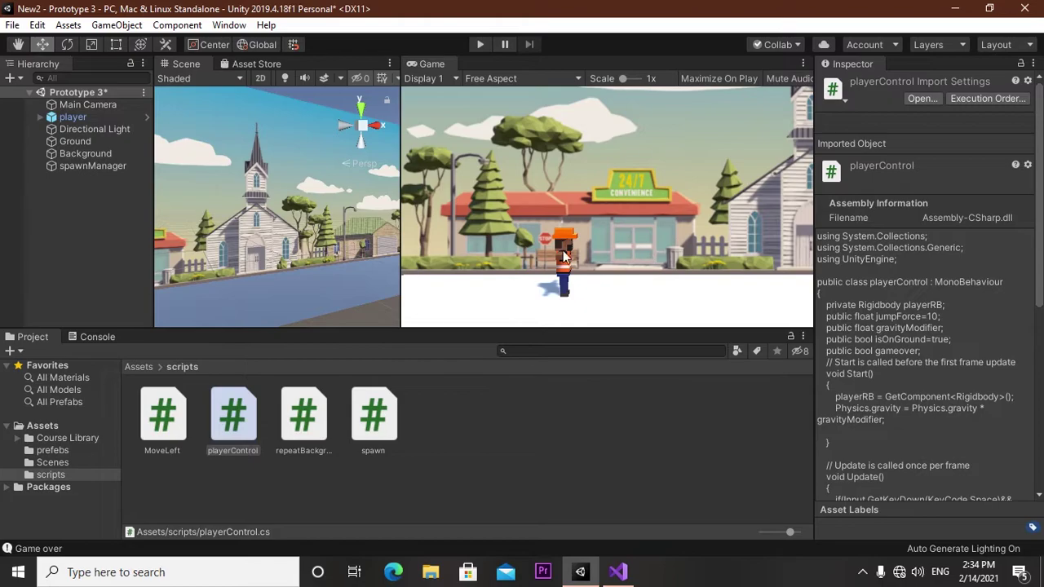
double_click(146, 429)
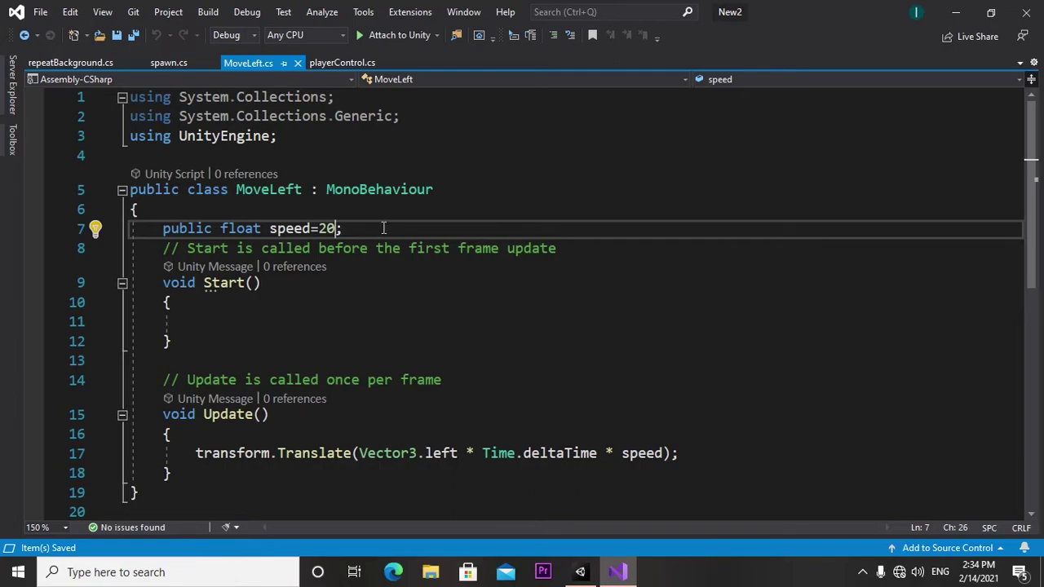
Step: Declare private playerControl playerControllerScript; under the speed field in MoveLeft.cs
left_click(367, 236)
key("Return")
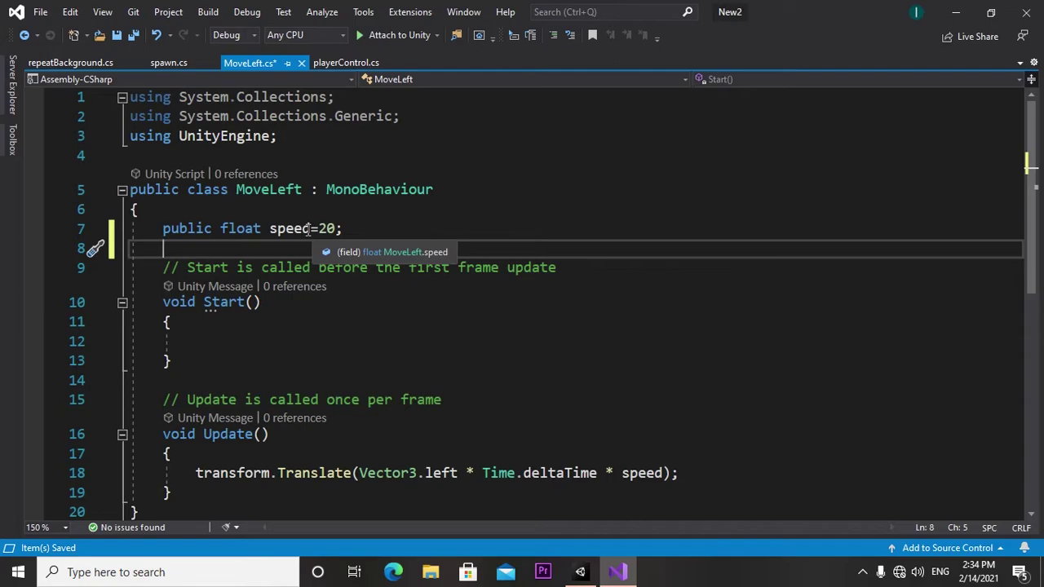
type("private")
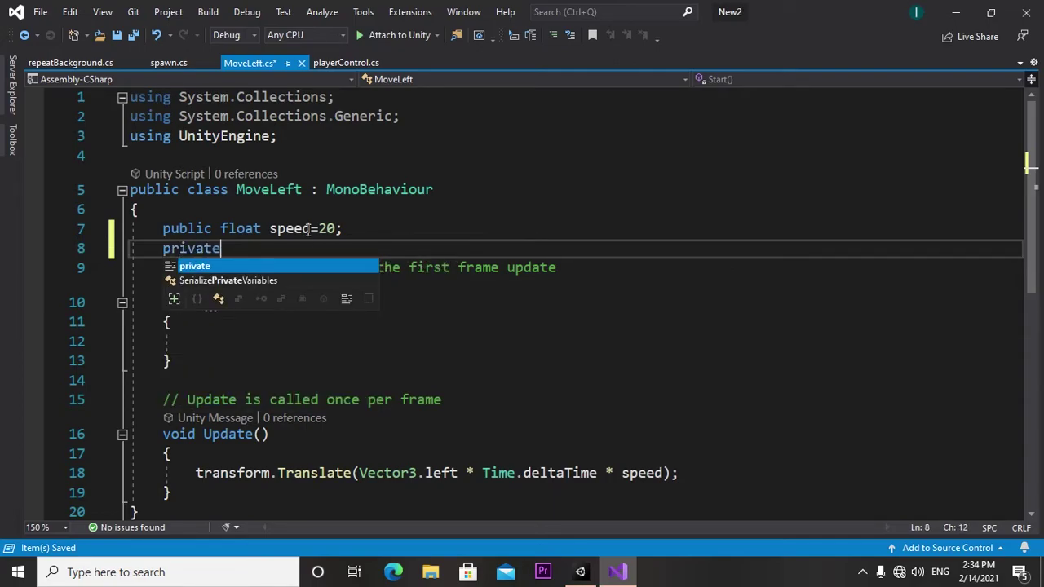
key("Escape")
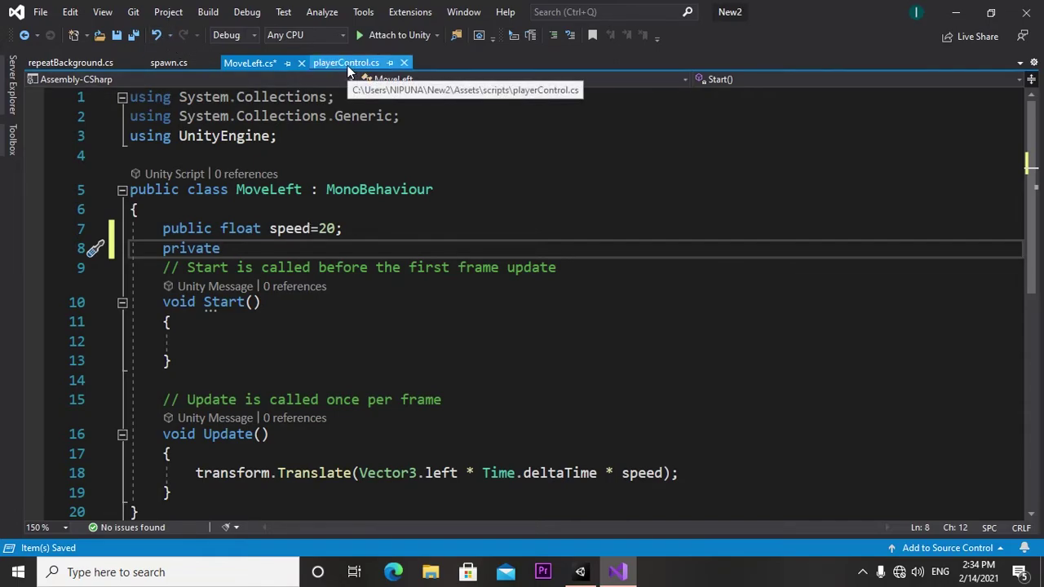
left_click(347, 64)
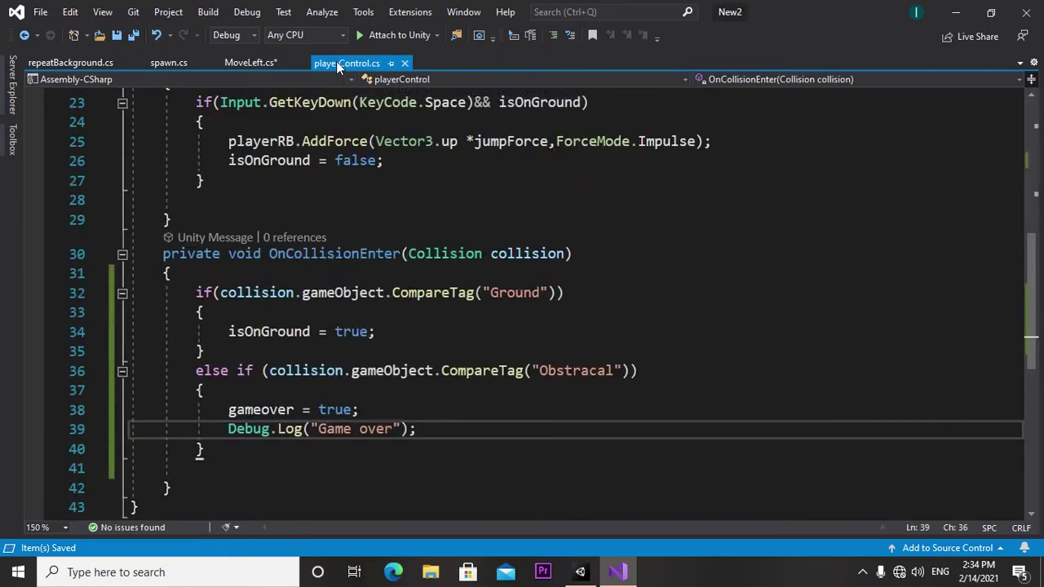
left_click(236, 64)
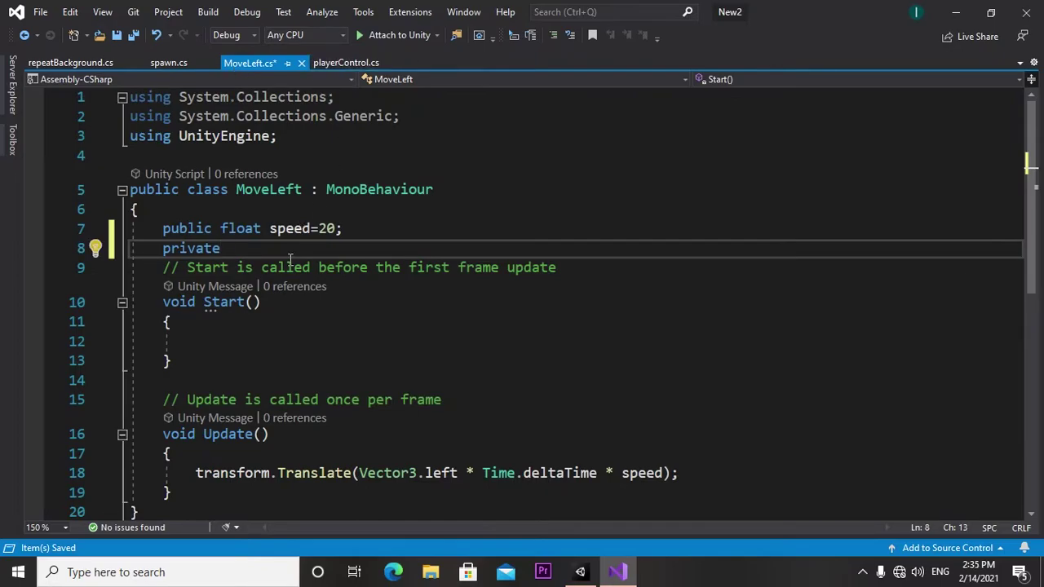
type("player")
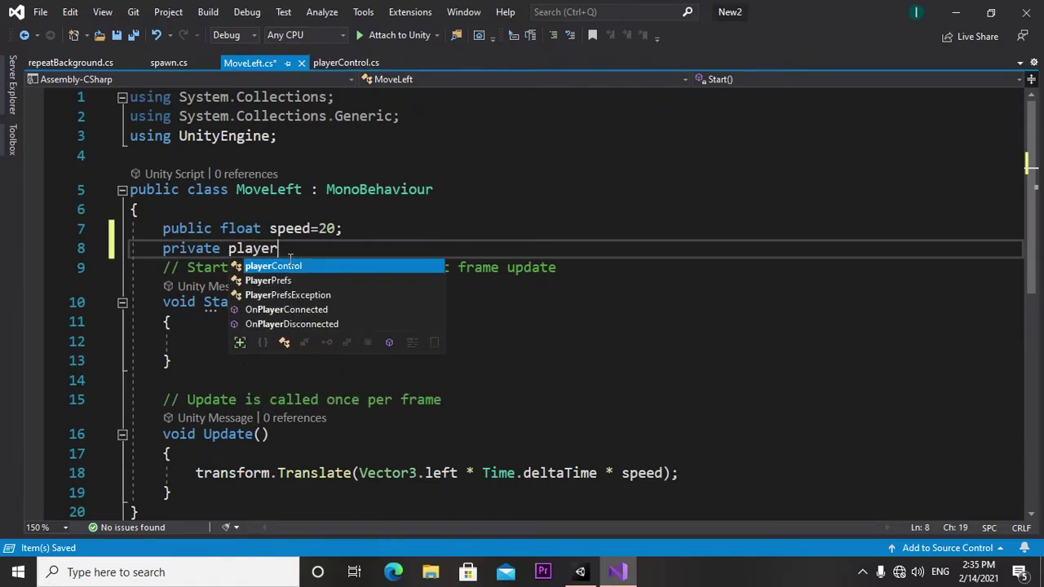
key("Tab")
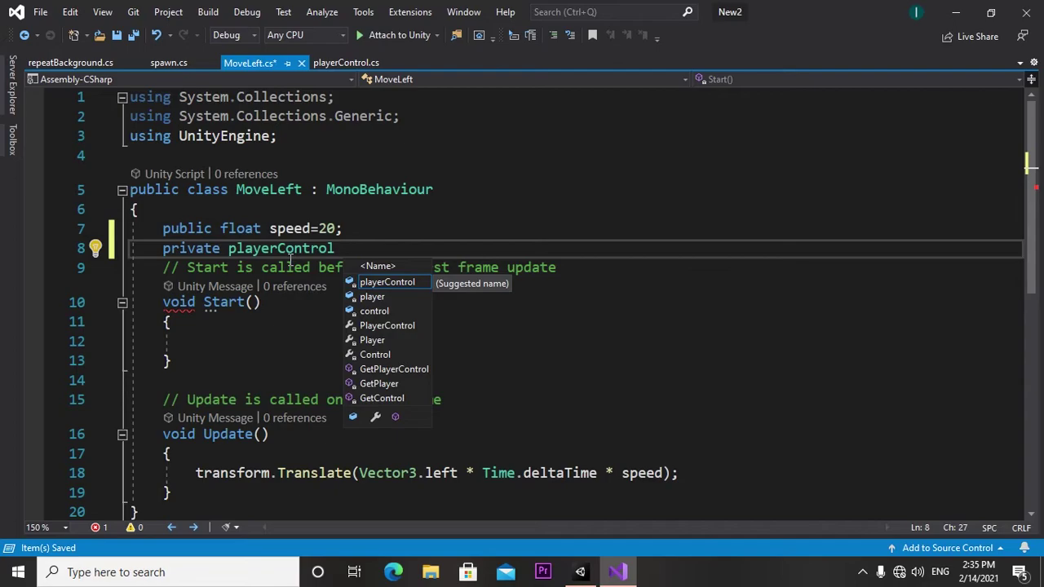
type("player")
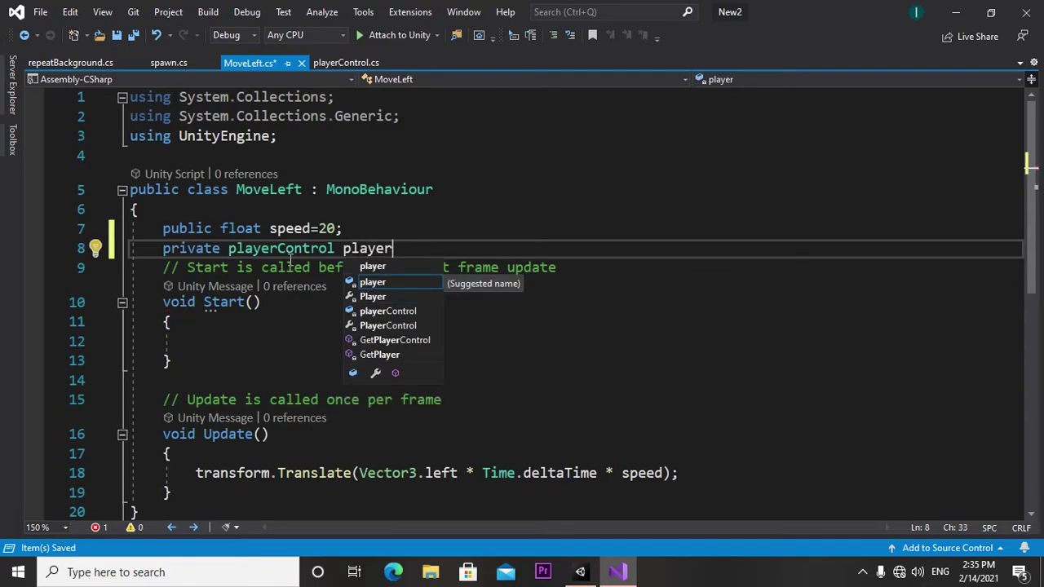
type("Cont")
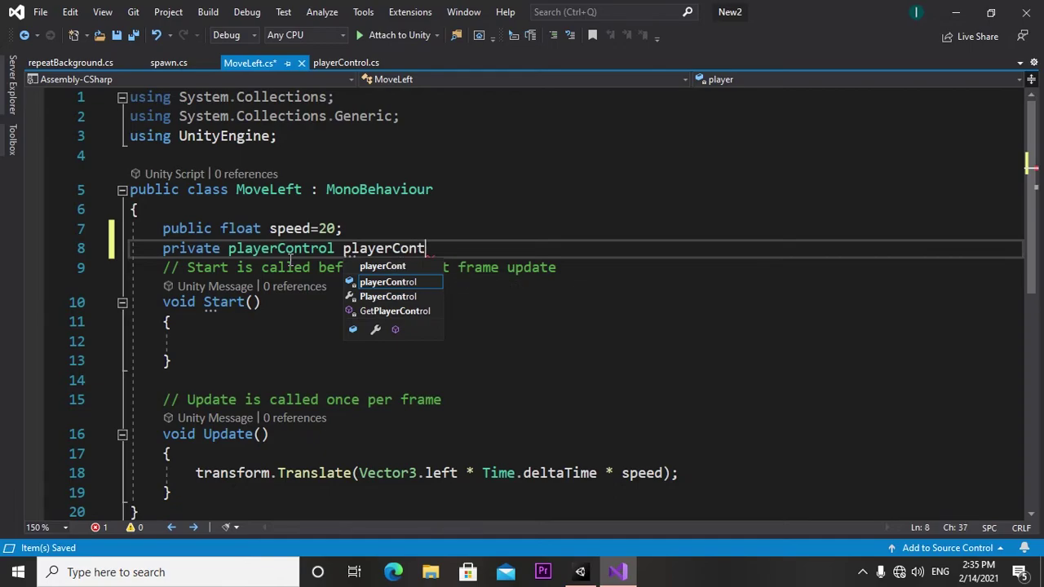
type("r")
type("o")
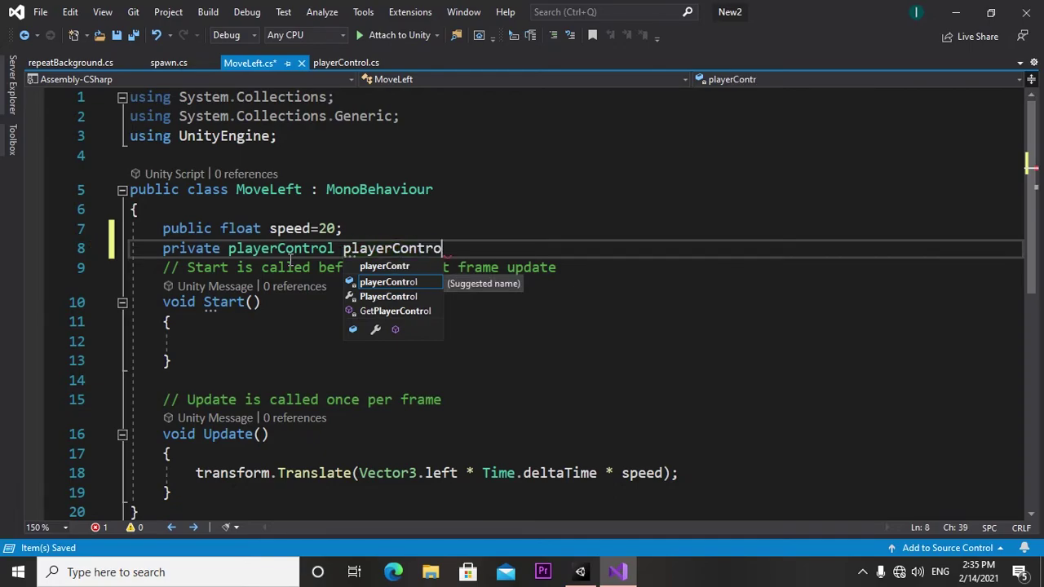
type("llerScript")
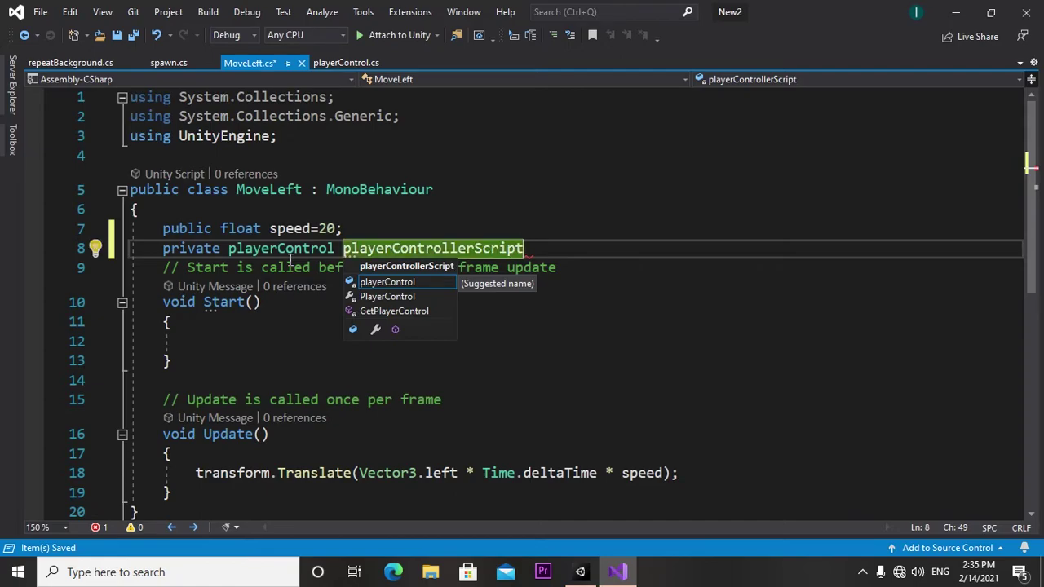
type(";")
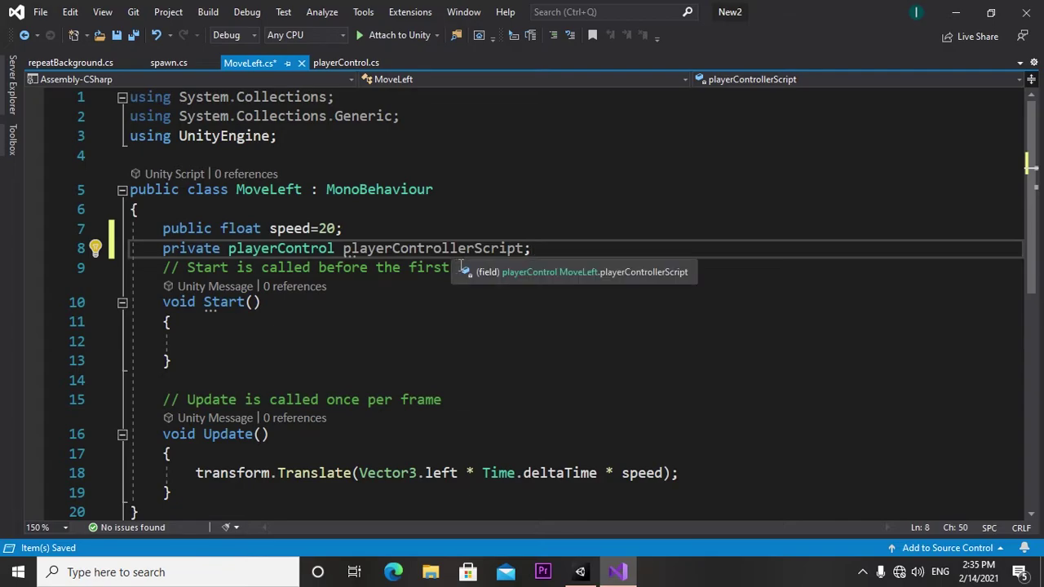
left_click(229, 343)
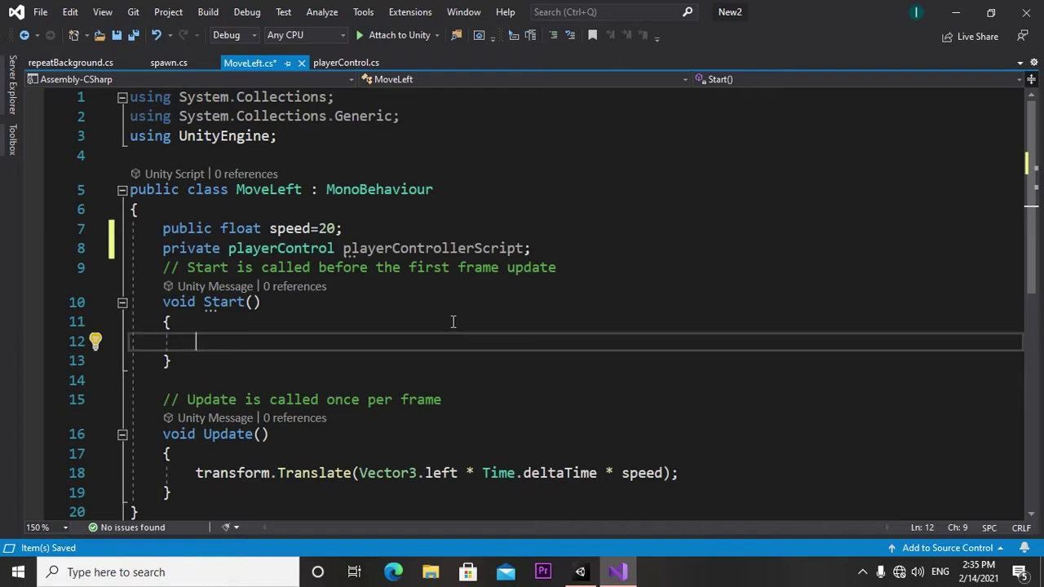
Step: Begin playerControllerScript=GameObject.Find(" in Start(), then select the player object in Unity
type("p")
key("Down")
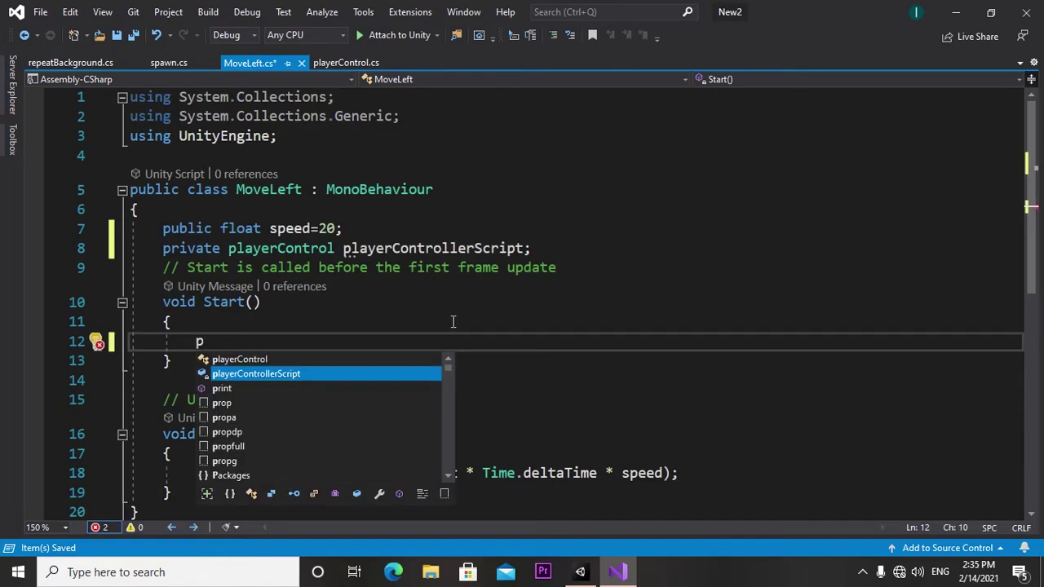
key("Tab")
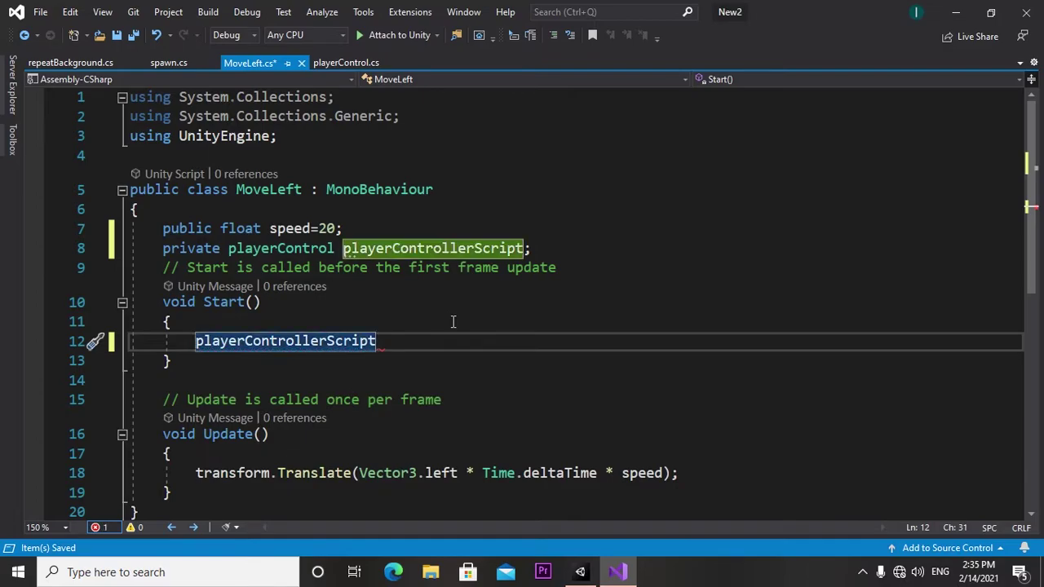
type("=")
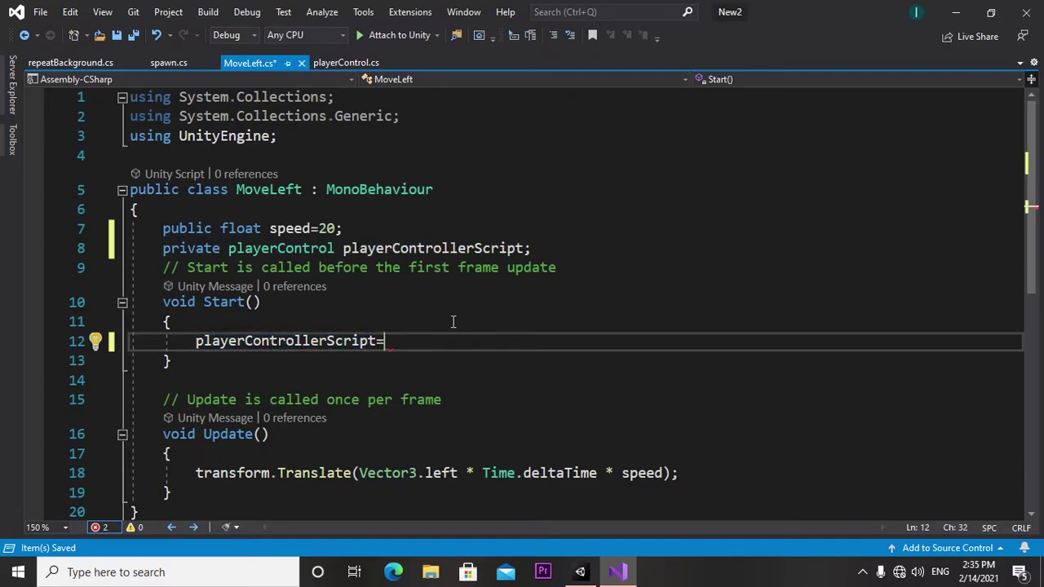
type("Game")
key("Tab")
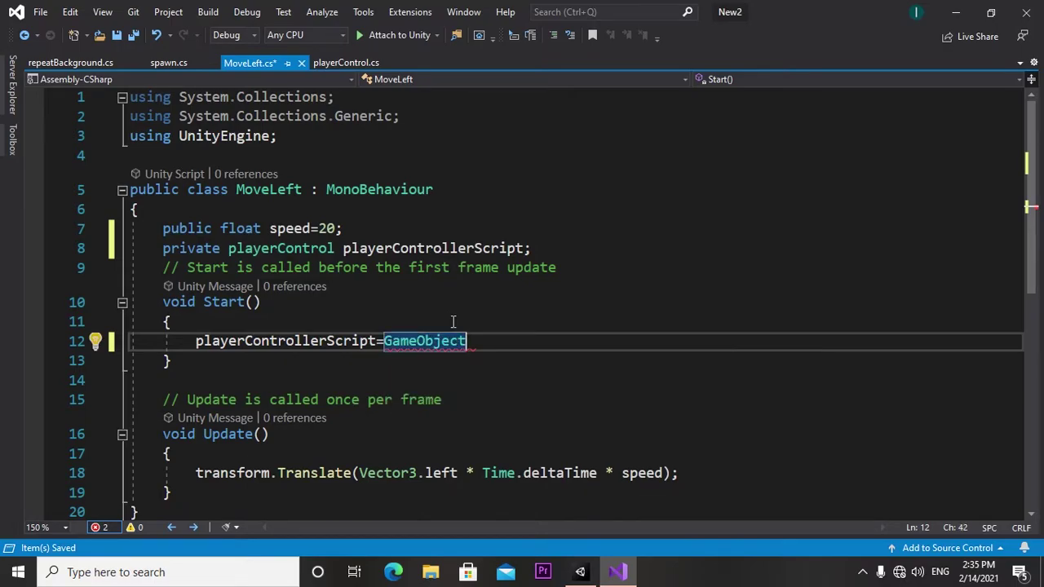
type(".fi")
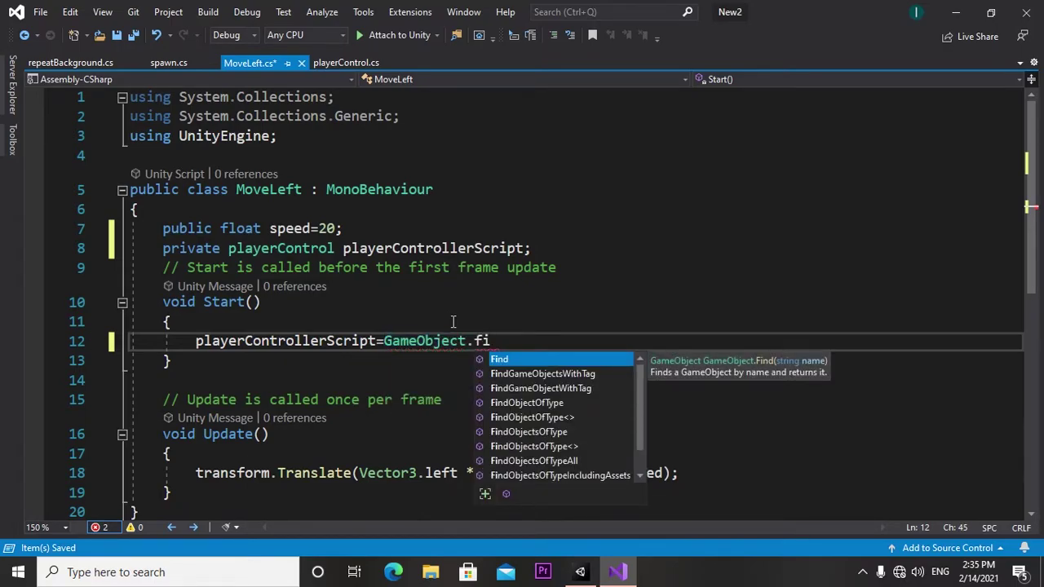
key("Tab")
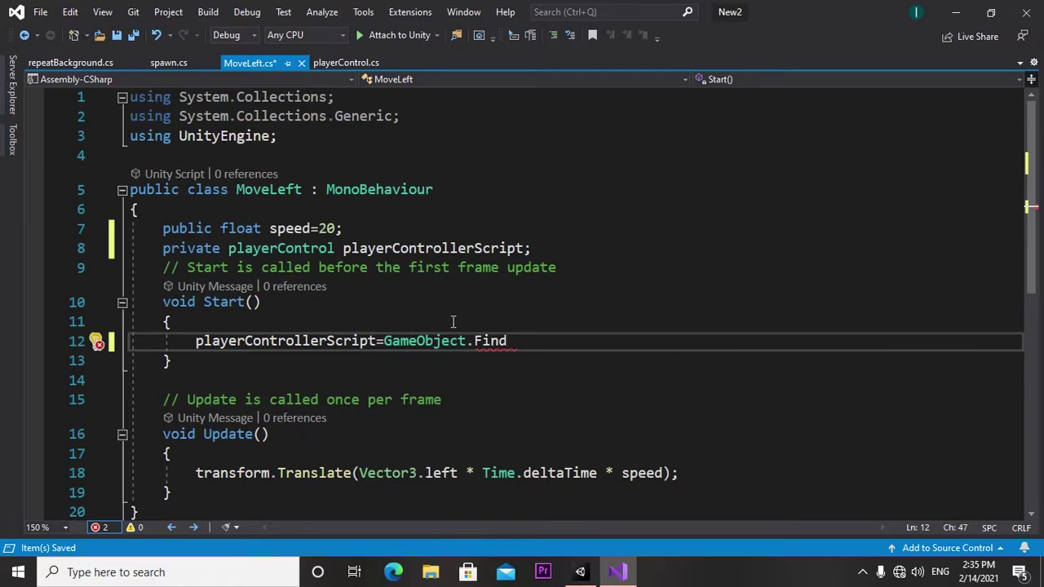
type("(\"")
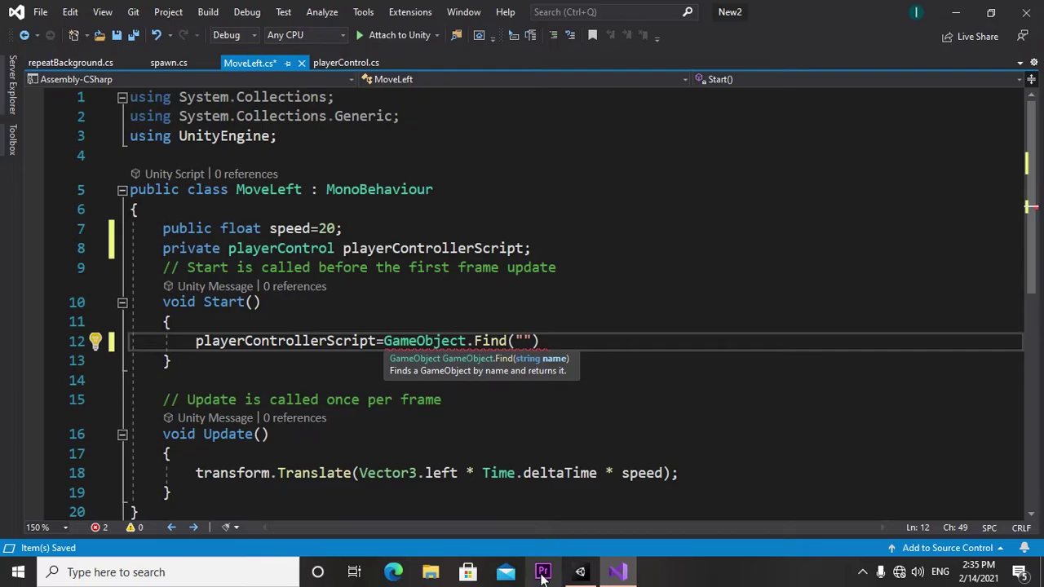
left_click(579, 576)
left_click(86, 119)
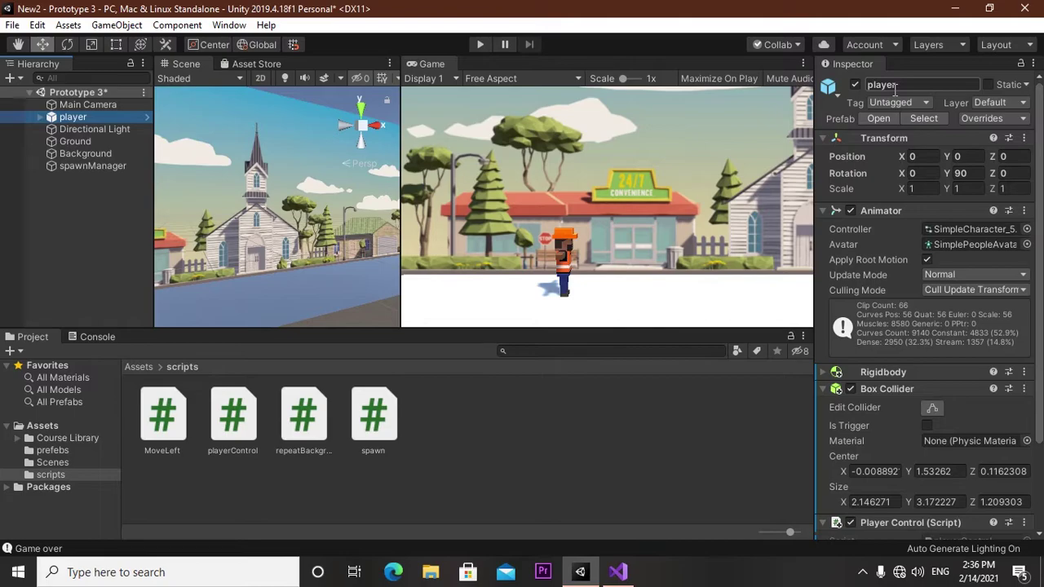
Step: Give the player object the Player tag and return to MoveLeft.cs
left_click(907, 102)
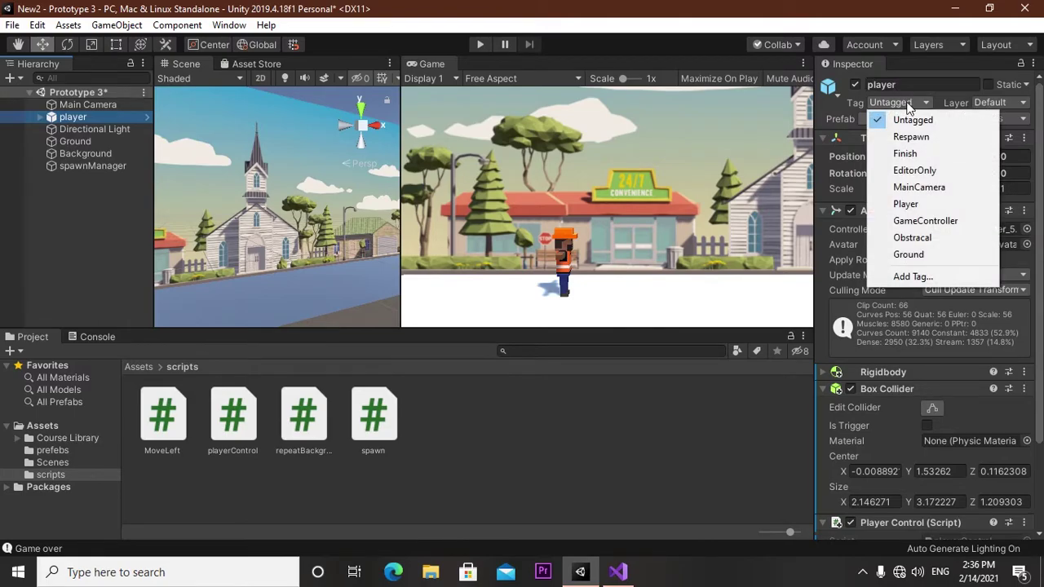
left_click(910, 204)
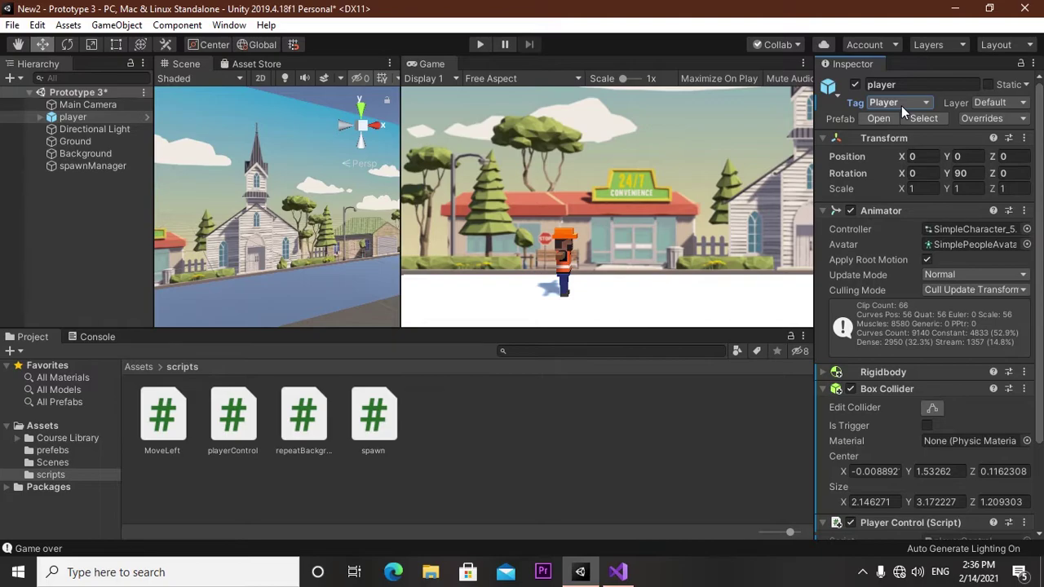
left_click(617, 572)
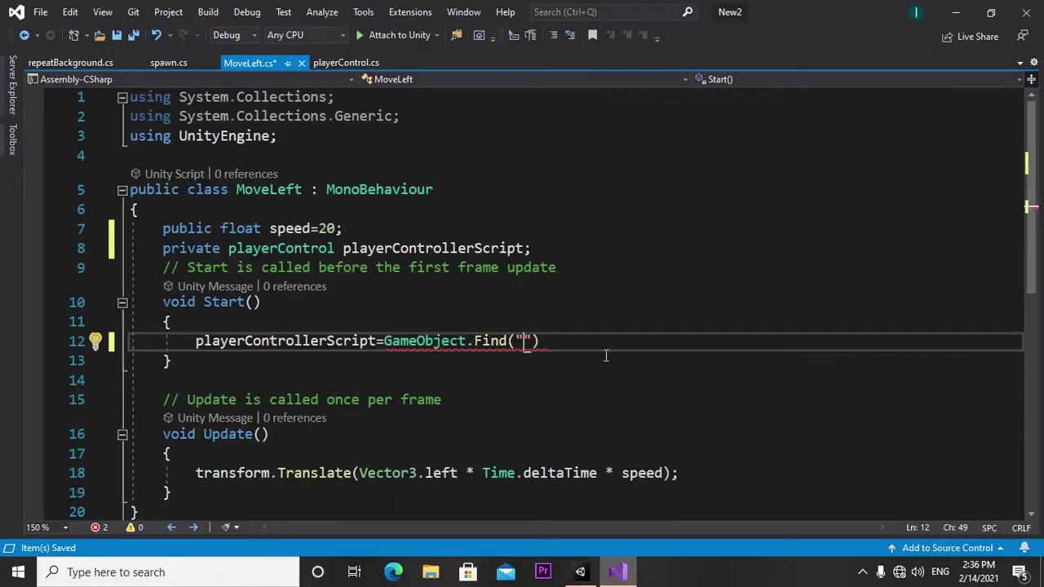
Step: Complete the line as GameObject.Find("Player").GetComponent<playerControl>(); in Start()
type("Player")
type("\")")
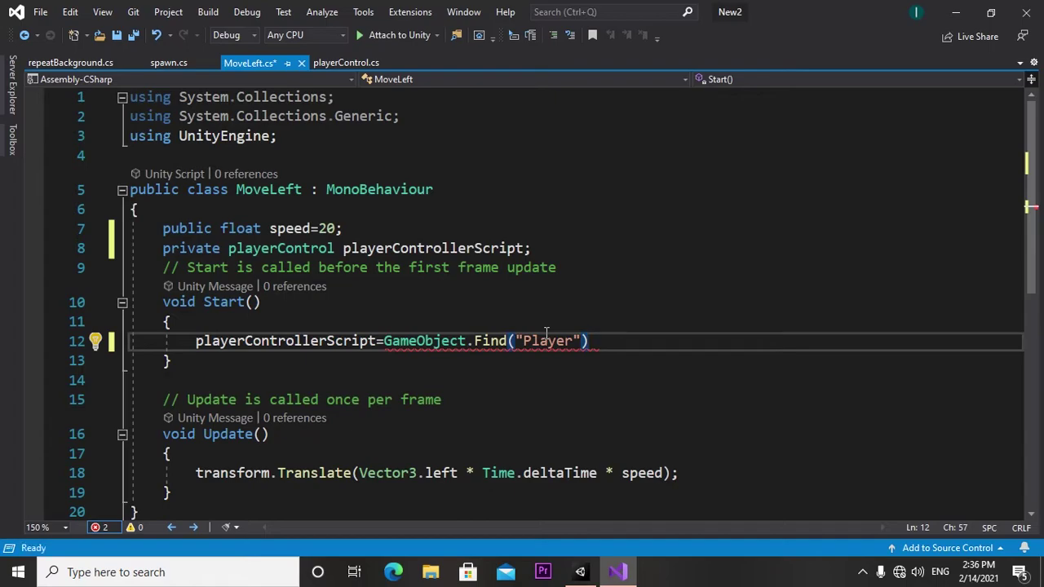
type(".")
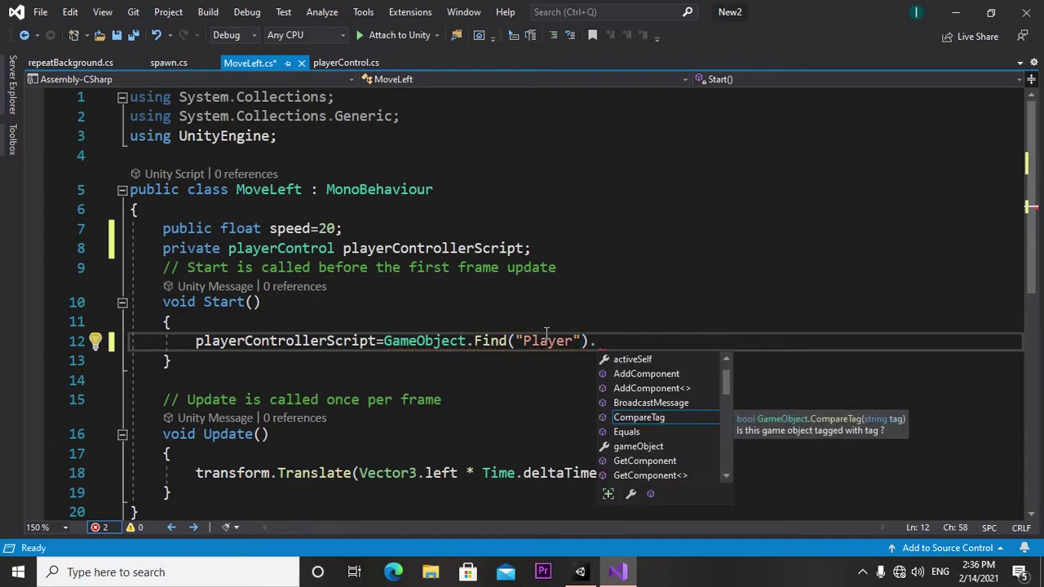
type("ge")
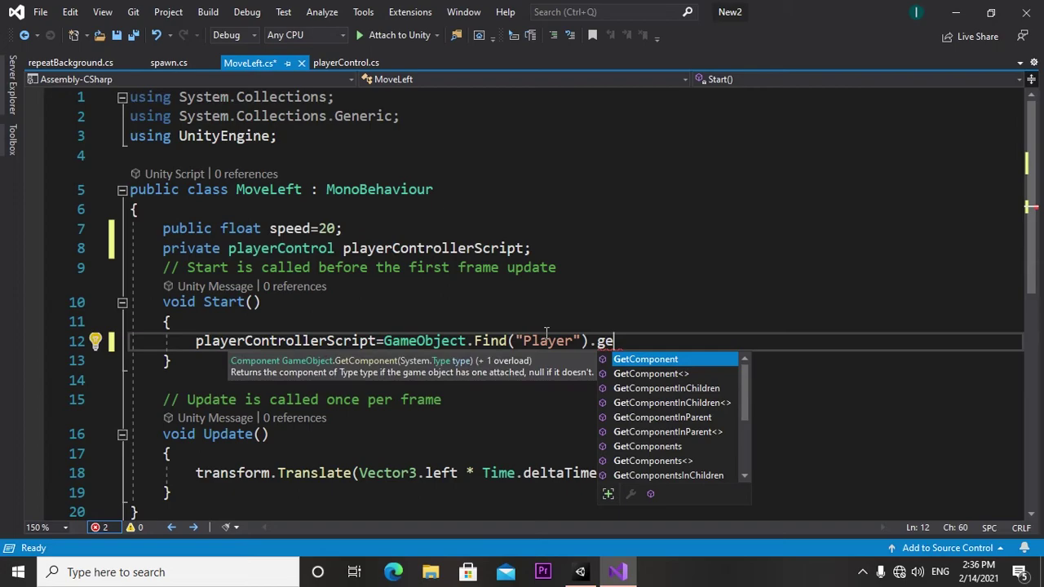
key("Tab")
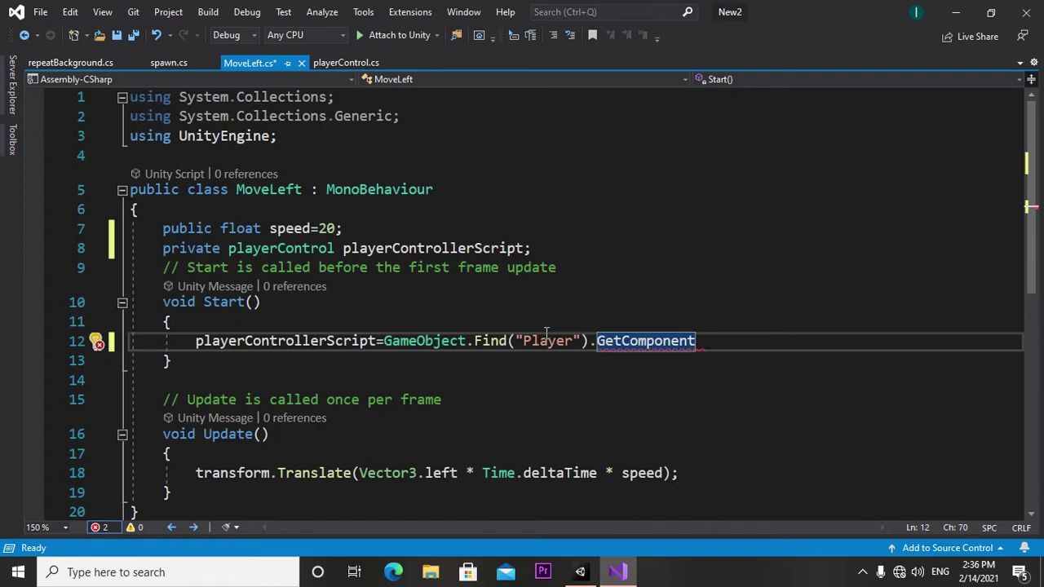
key("BackSpace")
key("BackSpace")
key("BackSpace")
key("BackSpace")
key("BackSpace")
key("BackSpace")
key("BackSpace")
key("BackSpace")
key("BackSpace")
key("BackSpace")
key("BackSpace")
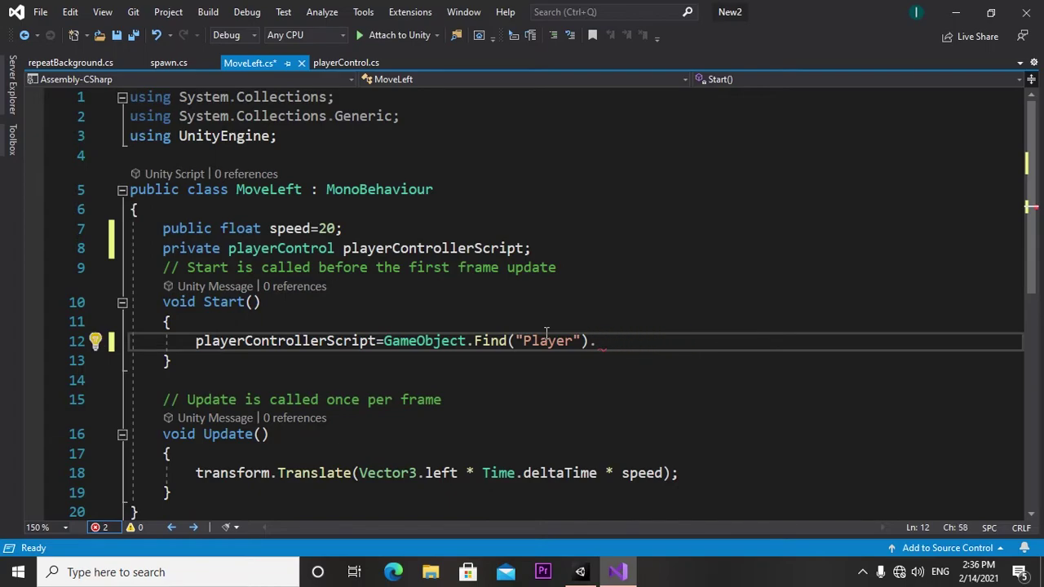
type("Ge")
key("Tab")
type("<")
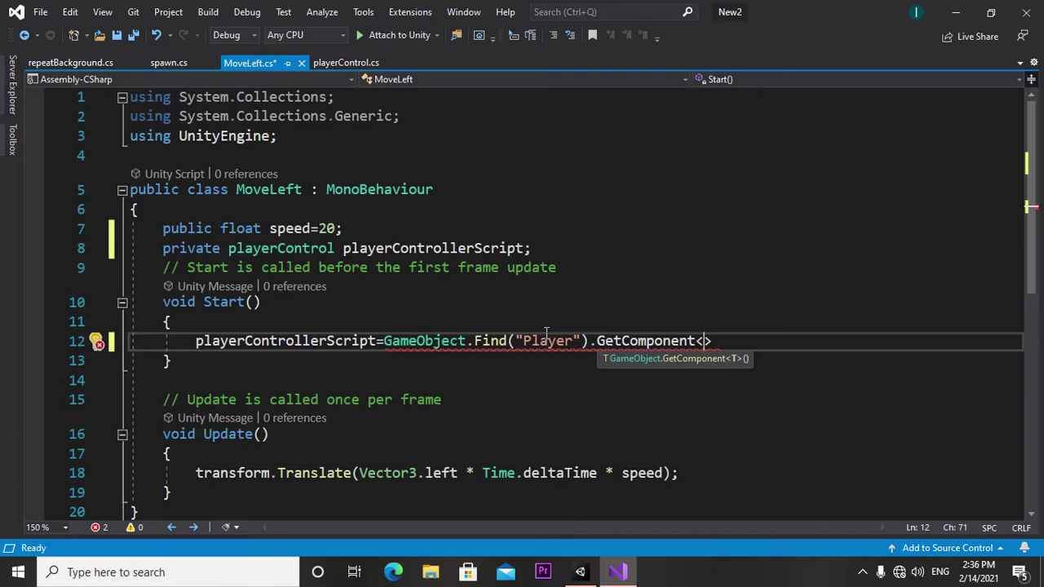
type("pla")
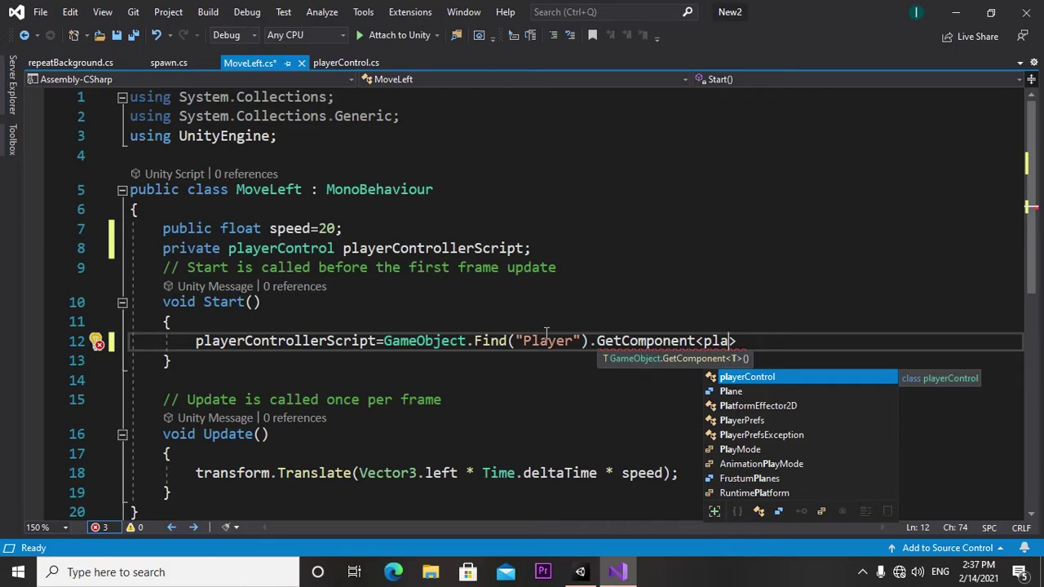
key("Tab")
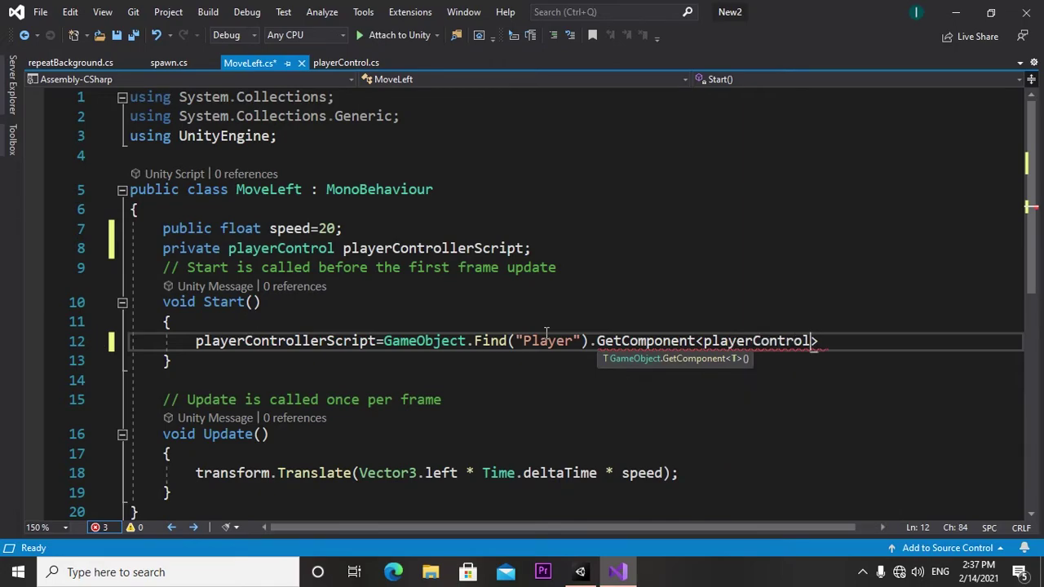
type(">")
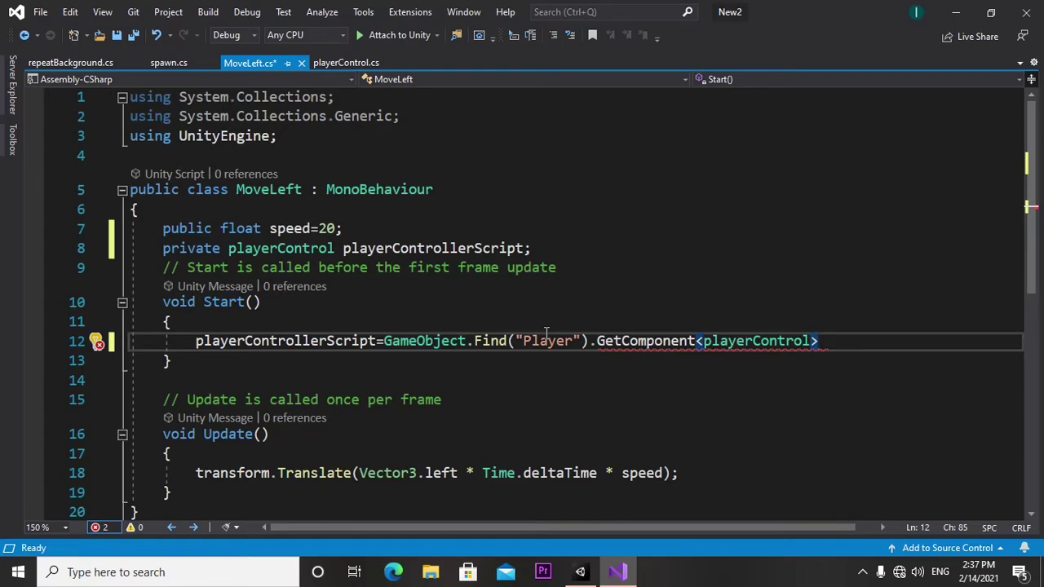
type("(")
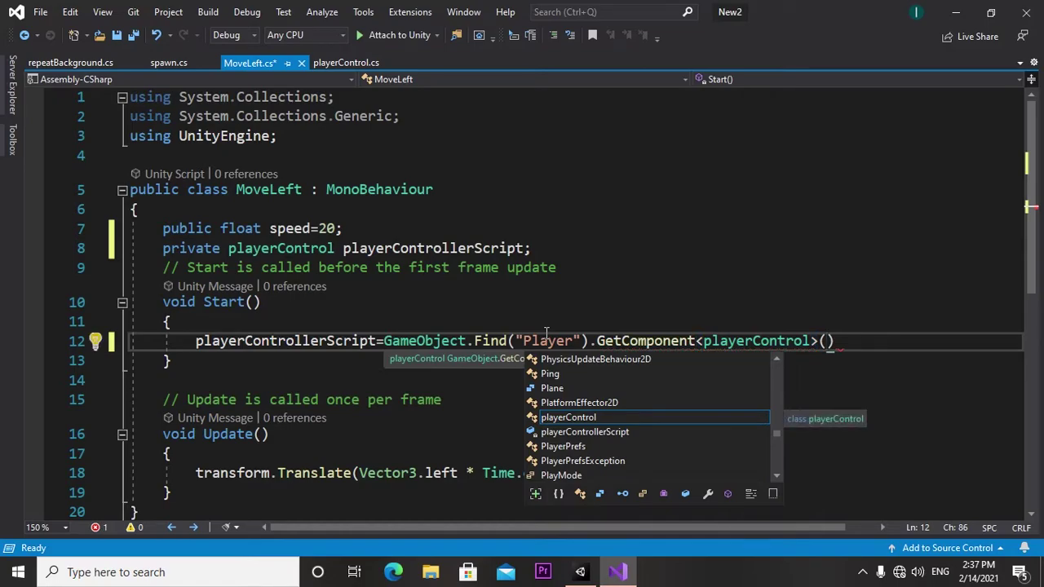
type(");")
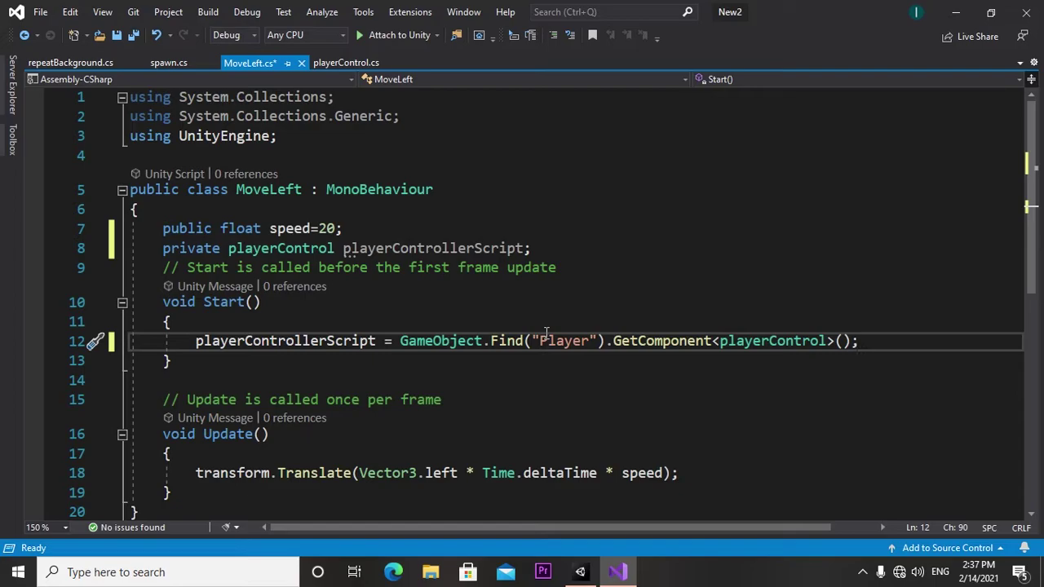
scroll(545, 332, "down", 2)
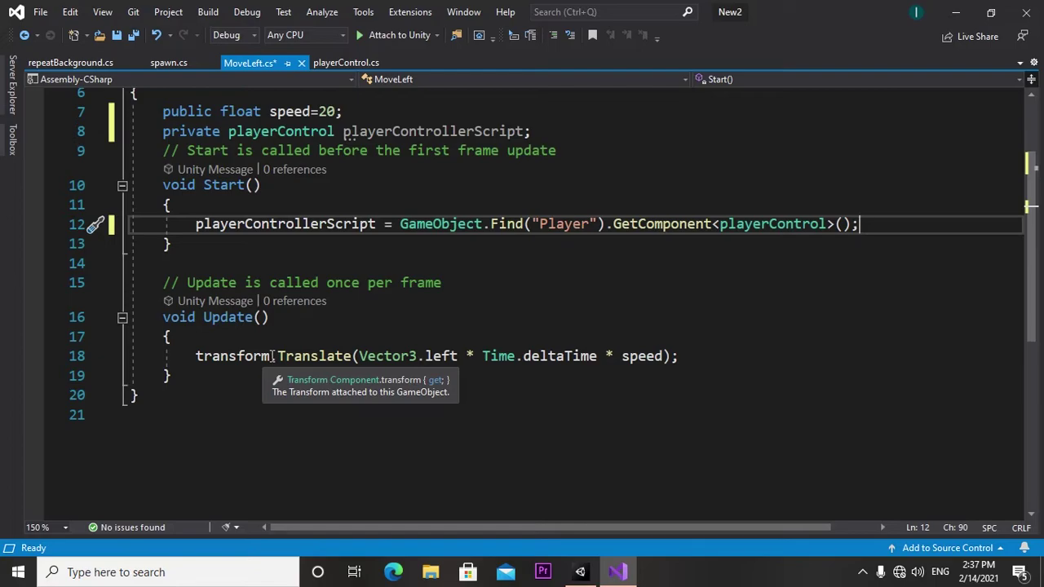
Step: Write if(playerControllerScript.gameover==false) at the top of Update()
left_click(214, 343)
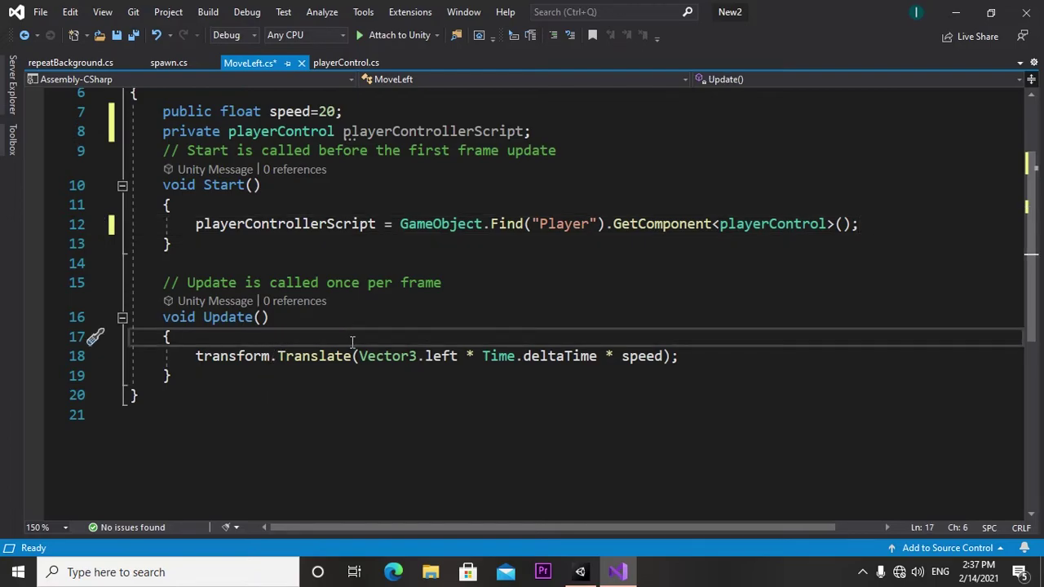
key("Return")
type("i")
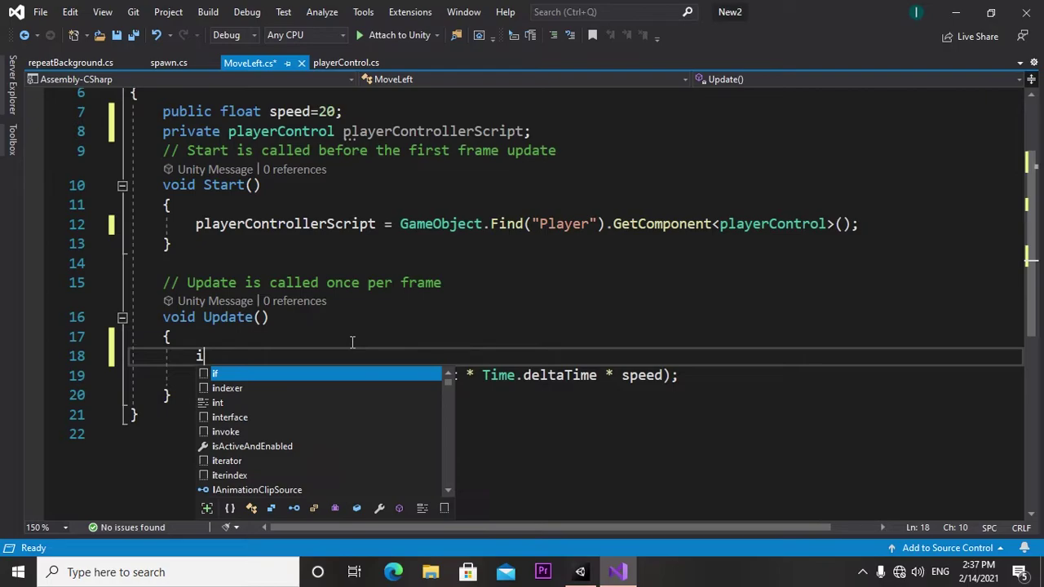
type("f")
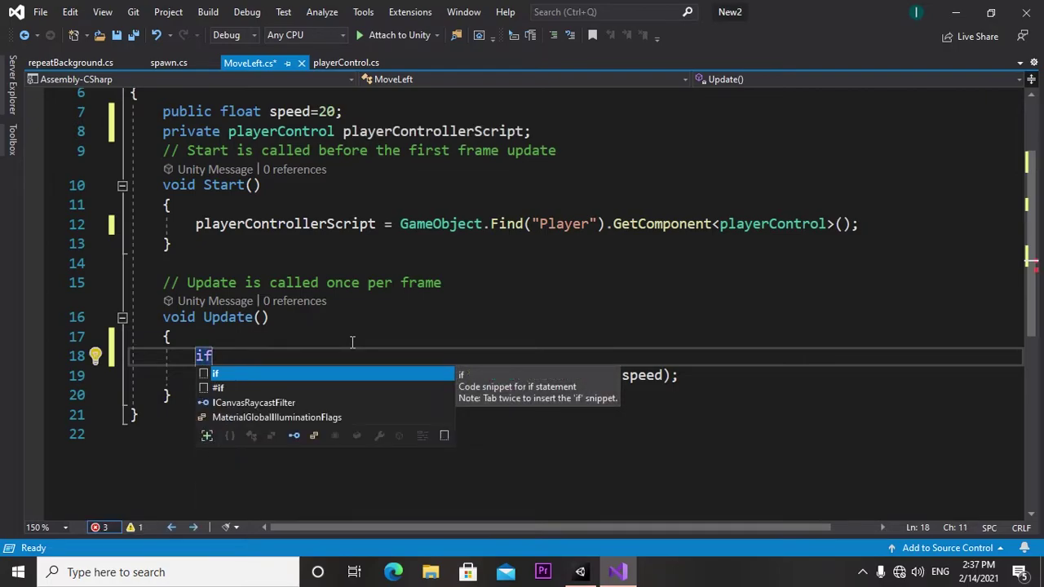
type("(pla")
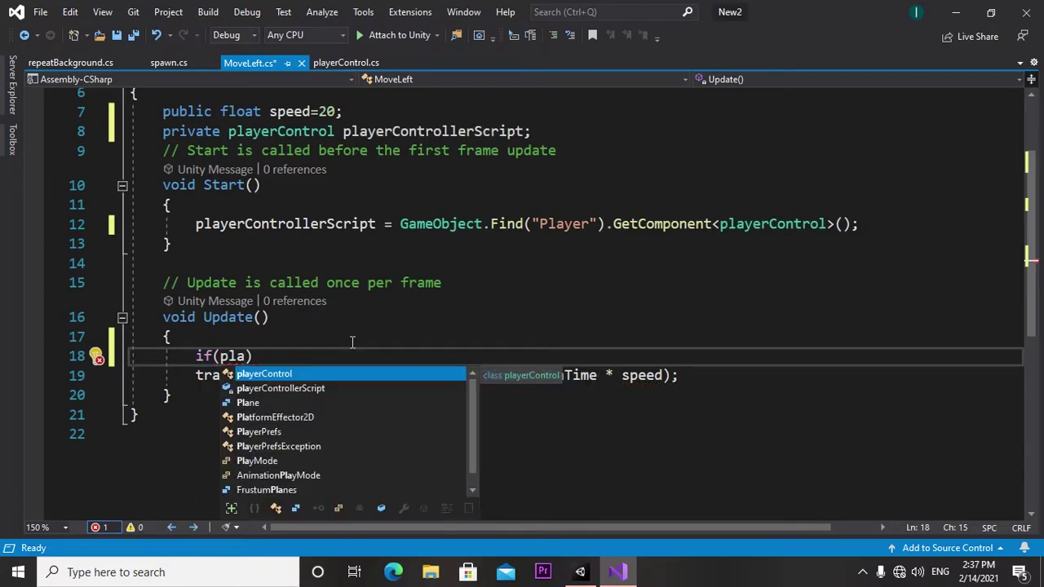
key("Down")
key("Tab")
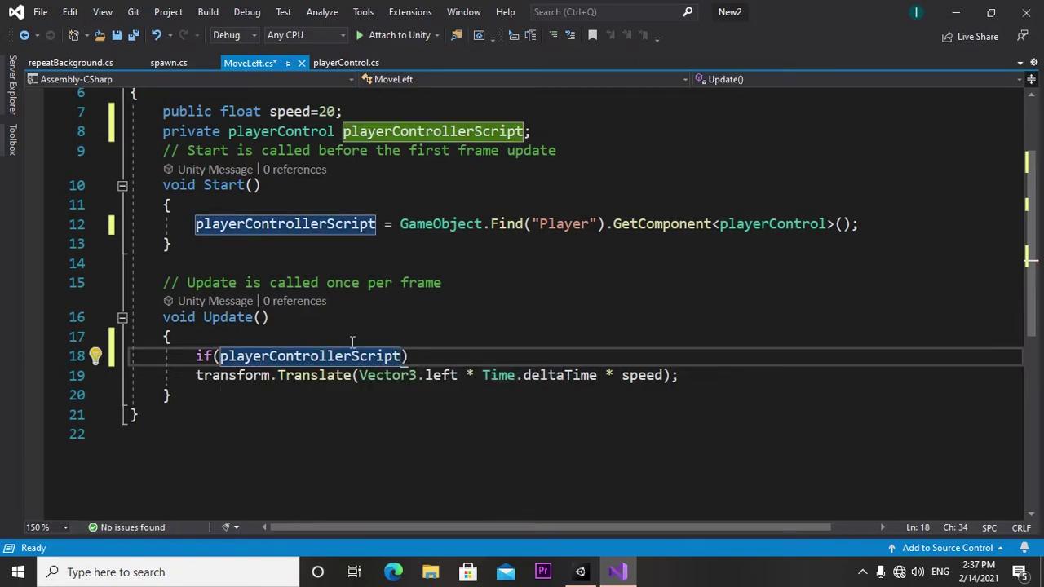
type(".game")
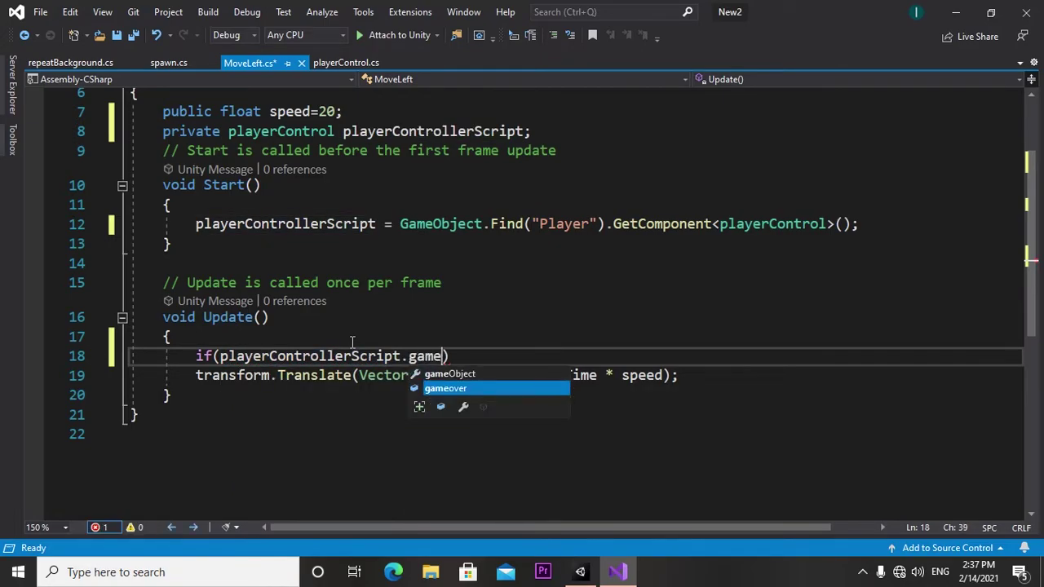
key("Tab")
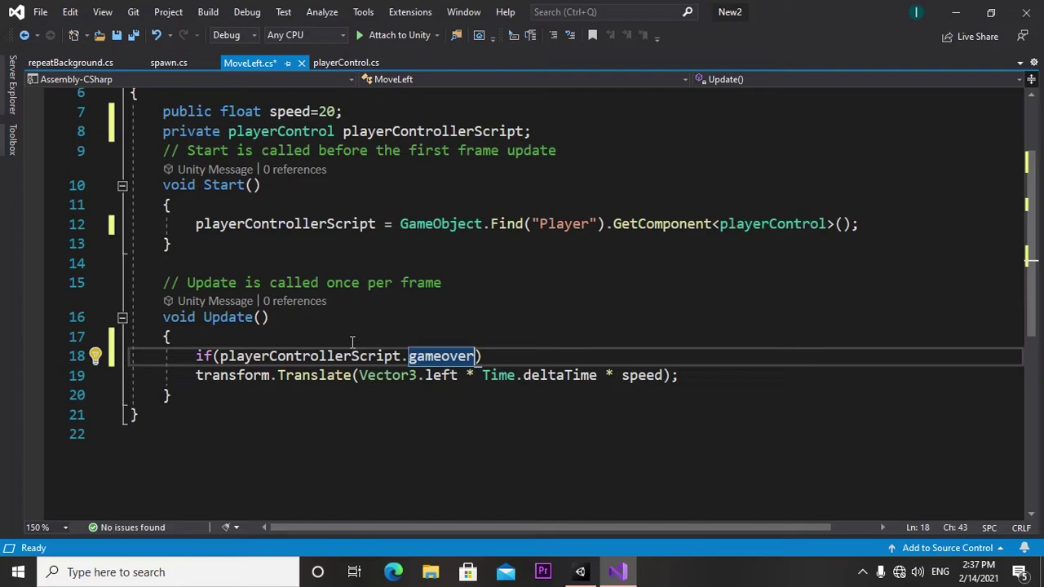
type("++")
key("BackSpace")
key("BackSpace")
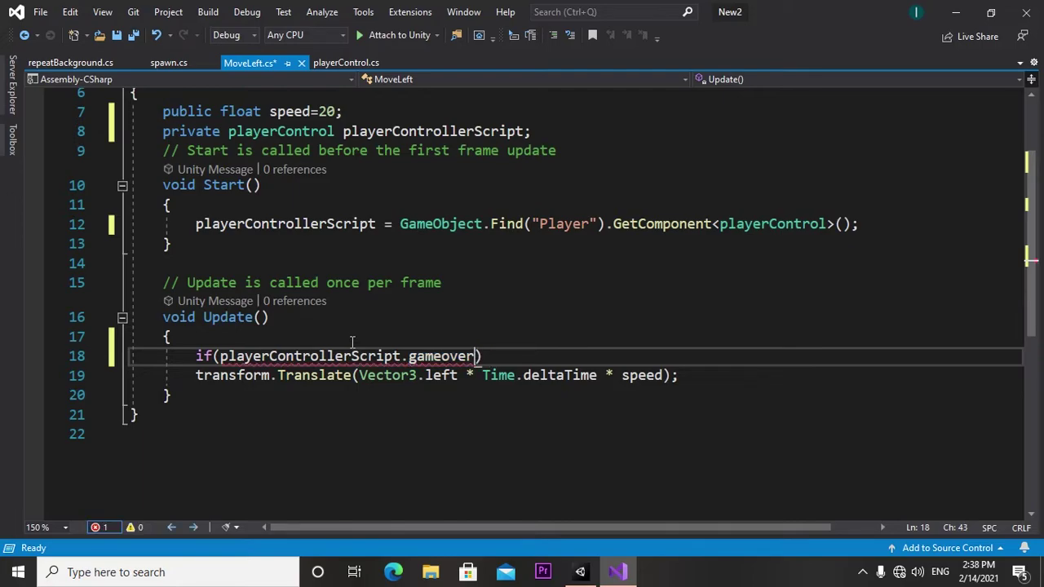
type("==")
type("fals")
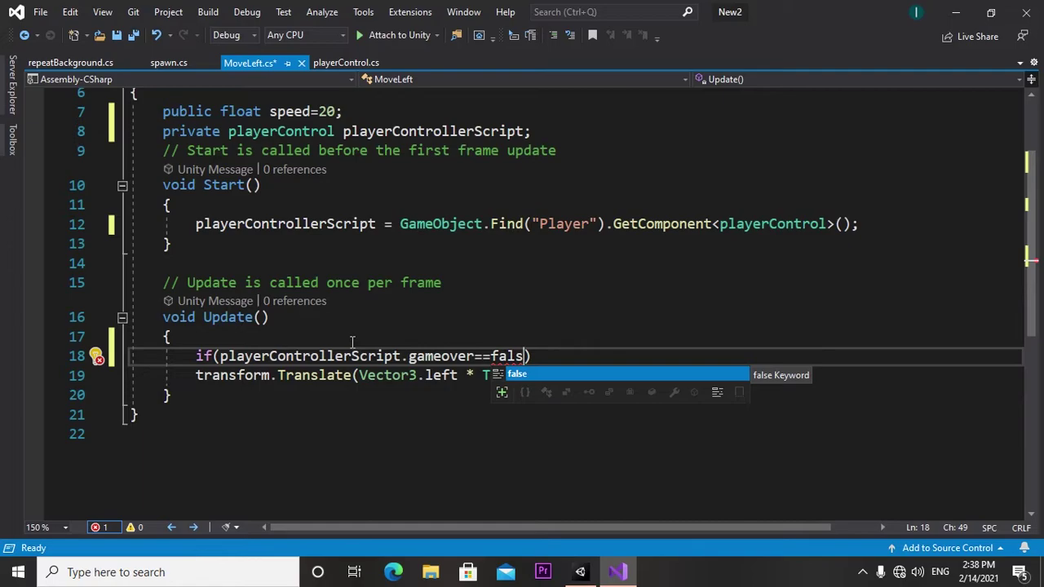
type("e")
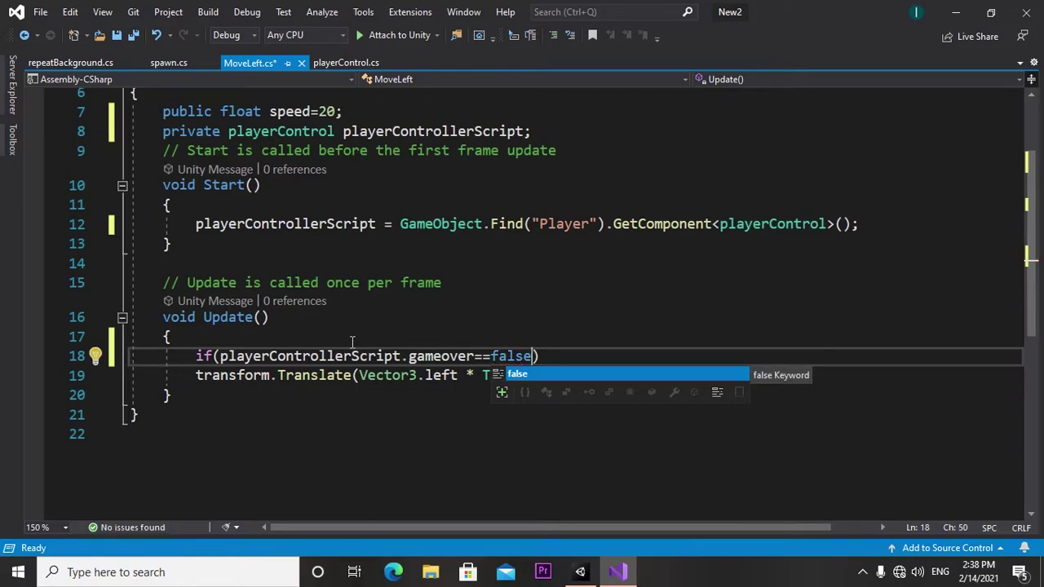
type(")")
Step: Move the transform.Translate line into the if block's braces and save MoveLeft.cs
left_click_drag(702, 381, 193, 385)
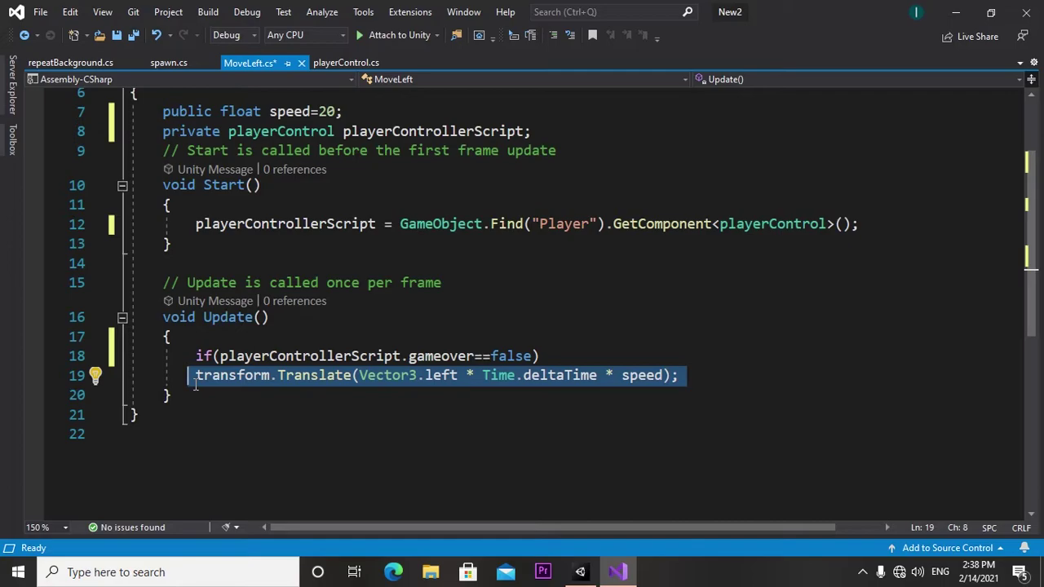
key("ctrl+x")
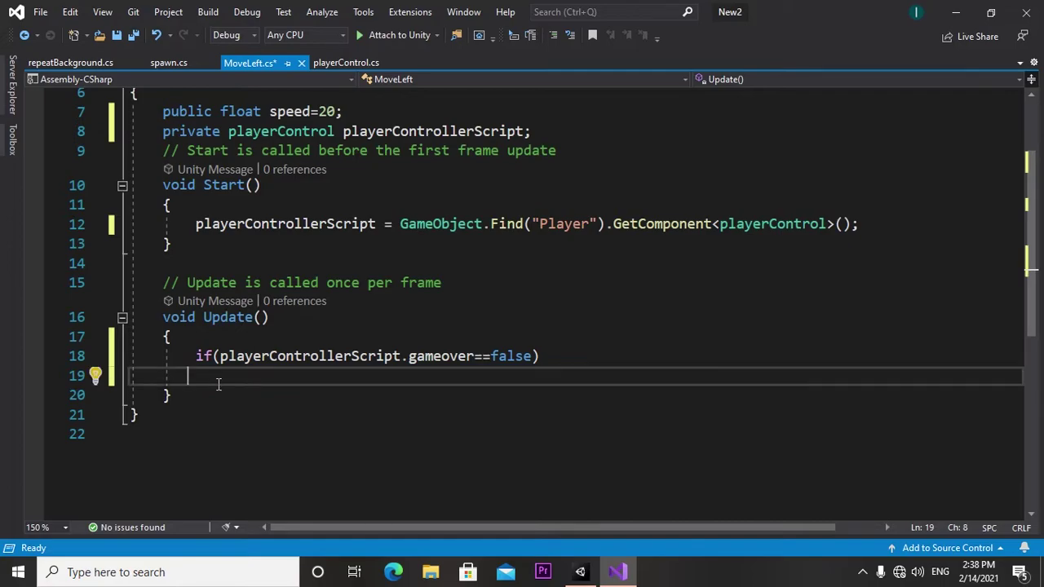
type("{")
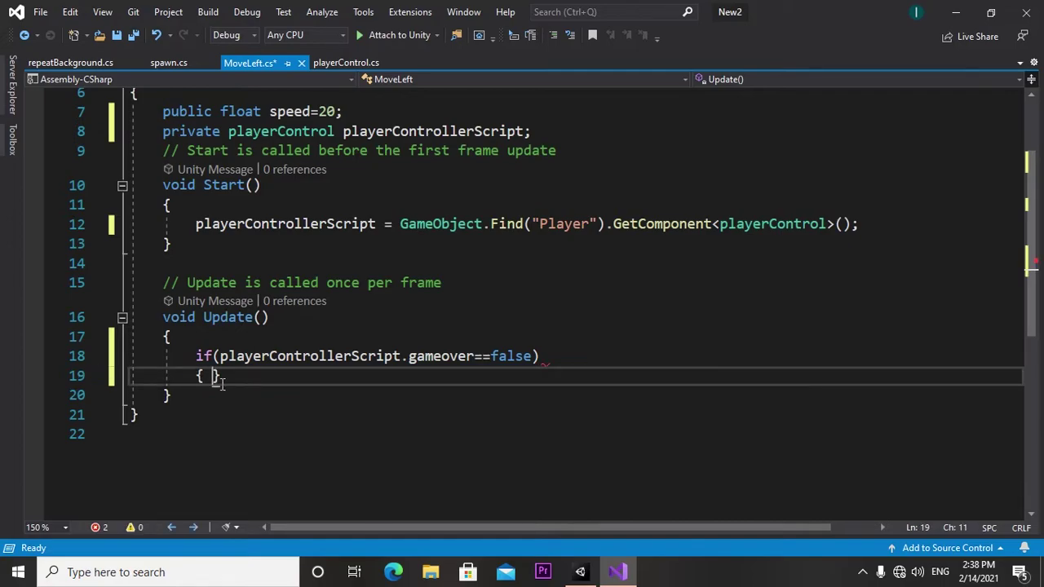
key("Return")
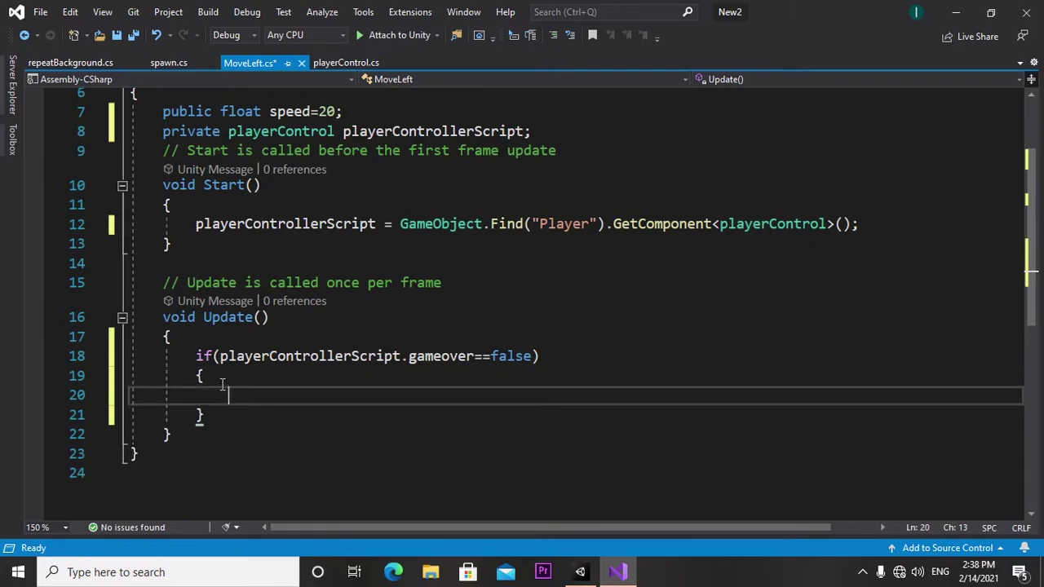
key("ctrl+v")
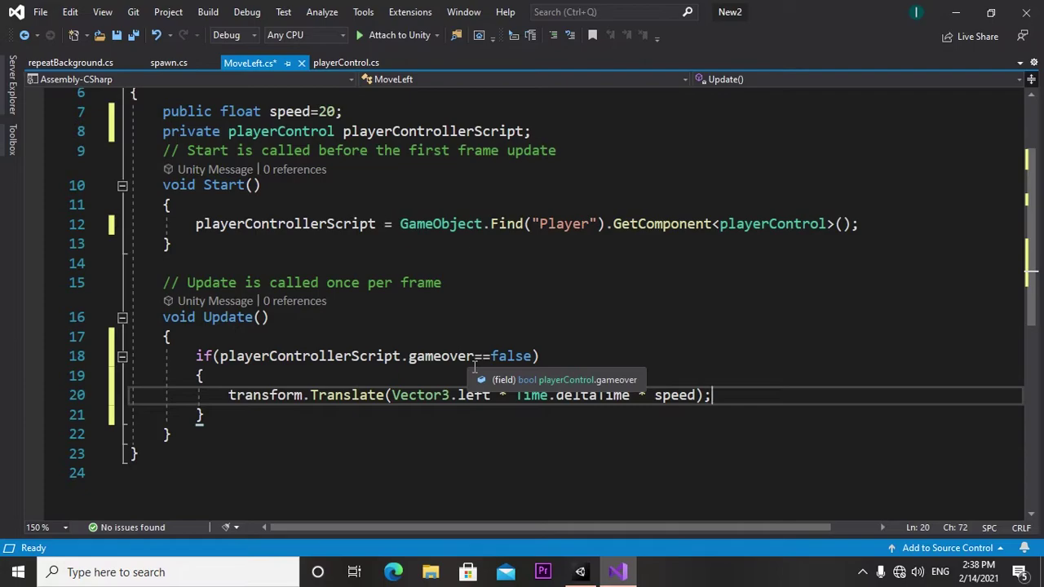
left_click(119, 37)
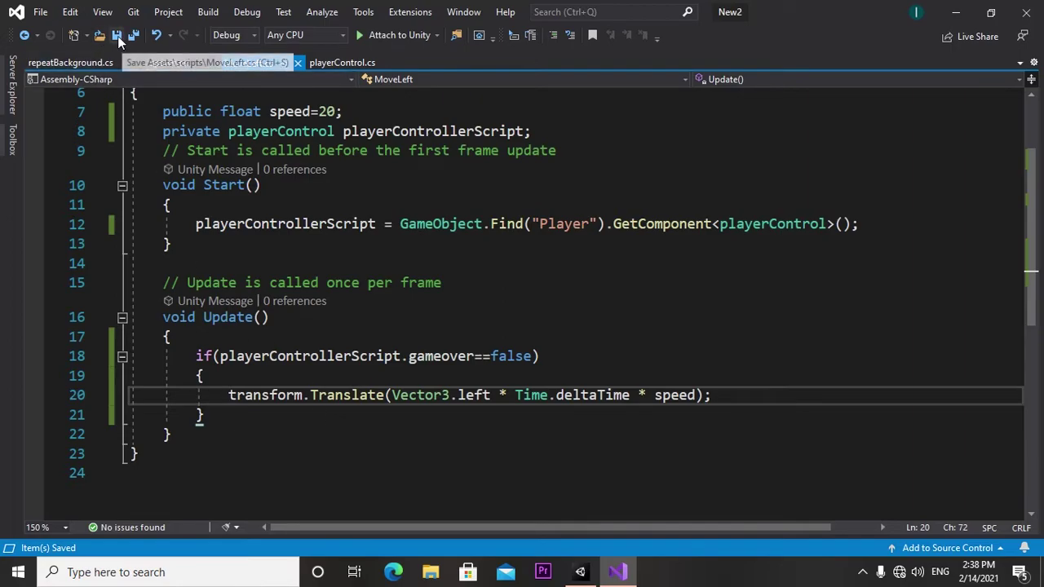
left_click(581, 574)
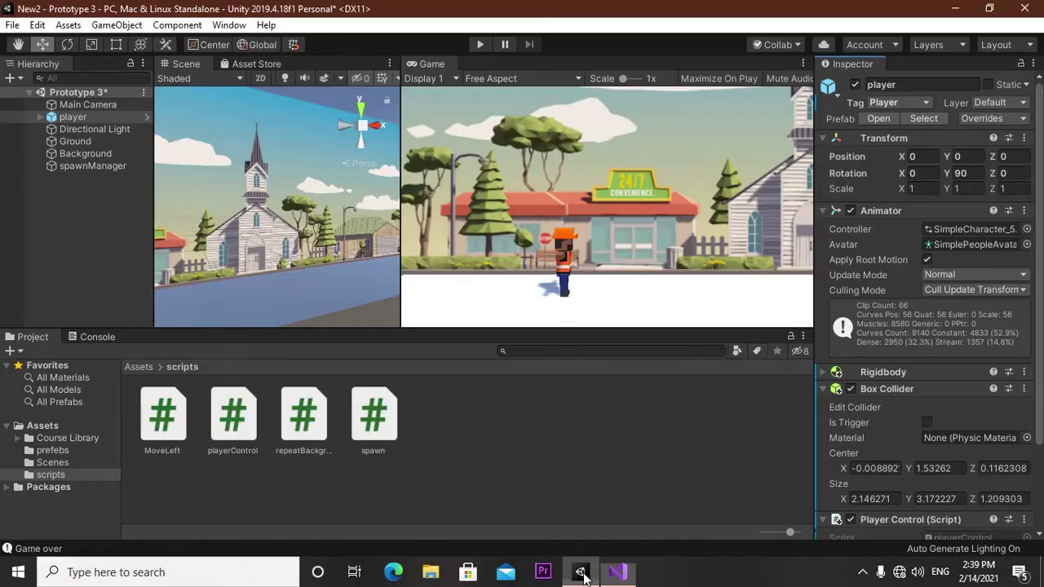
Step: Run and stop play mode twice, hitting a NullReferenceException, then return to MoveLeft.cs
left_click(484, 42)
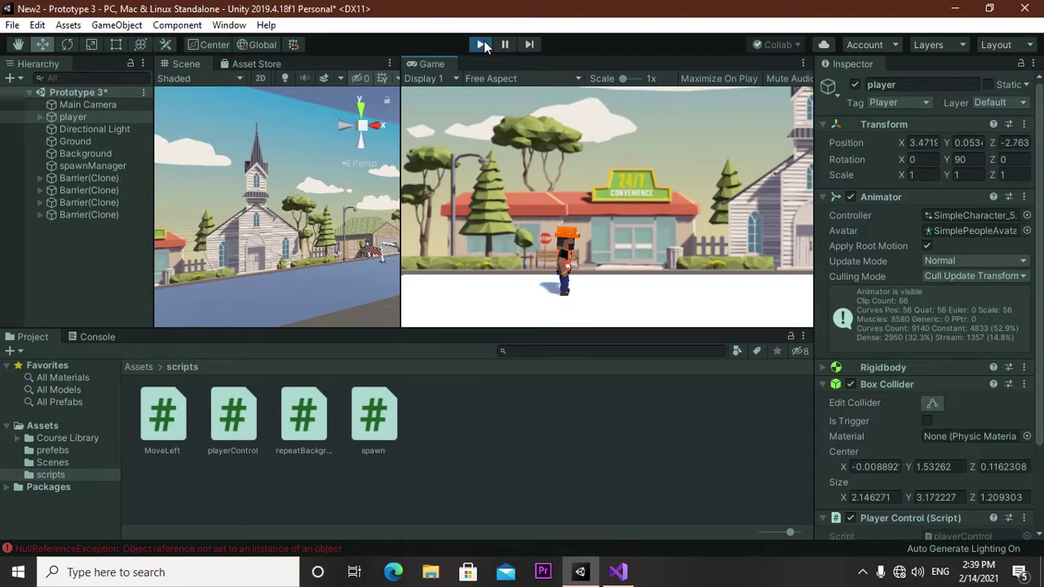
left_click(484, 45)
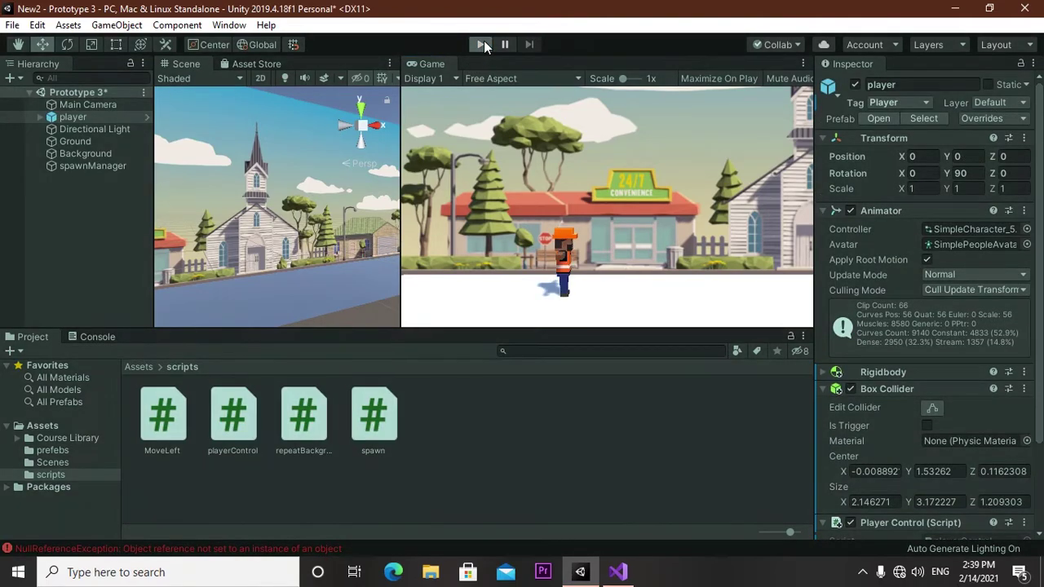
left_click(484, 45)
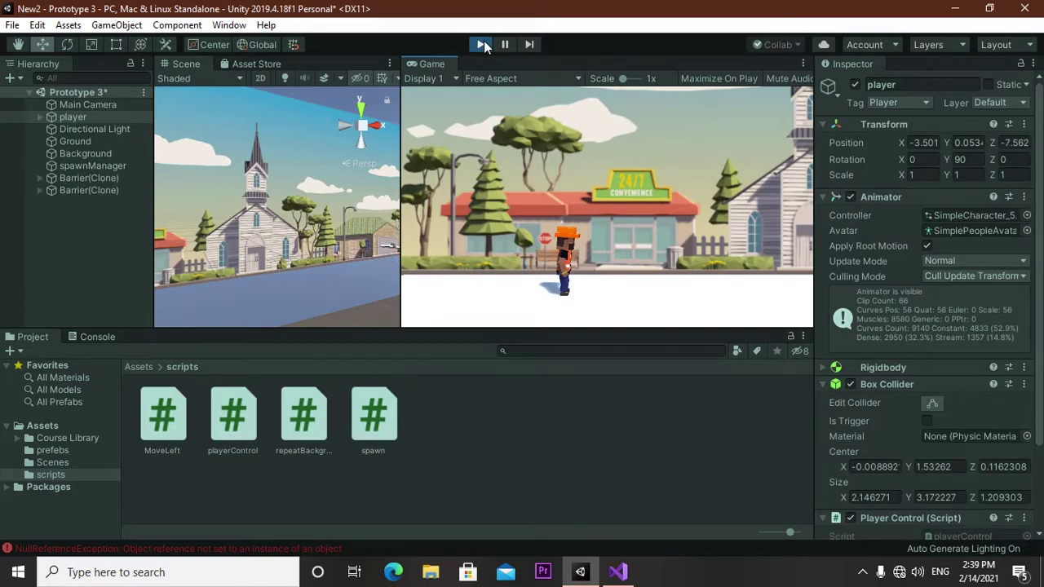
left_click(484, 45)
mouse_move(615, 578)
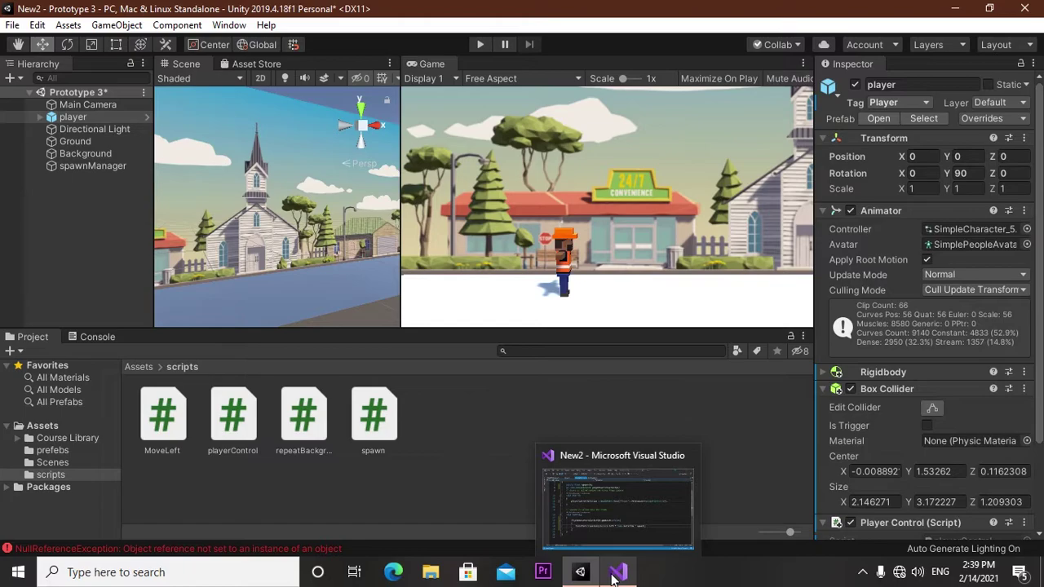
left_click(615, 578)
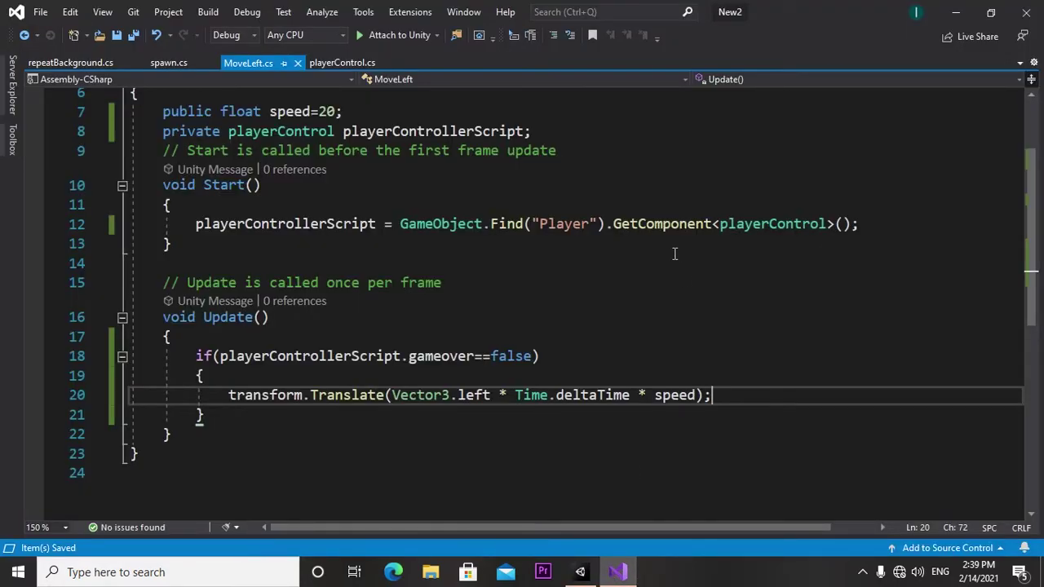
Step: Change GameObject.Find("Player") to lowercase "player" and save MoveLeft.cs
left_click(547, 229)
key("BackSpace")
type("p")
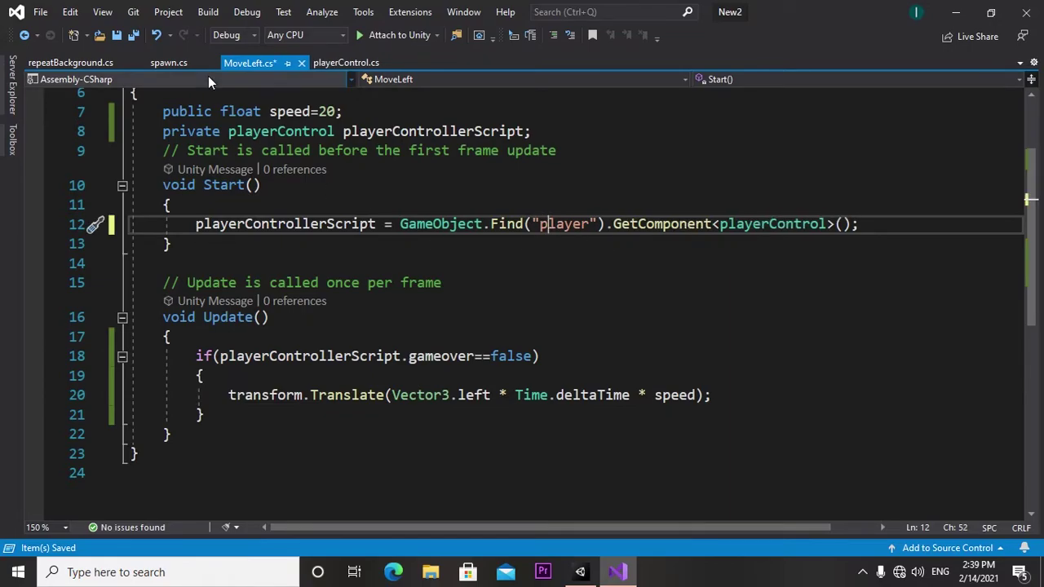
left_click(116, 35)
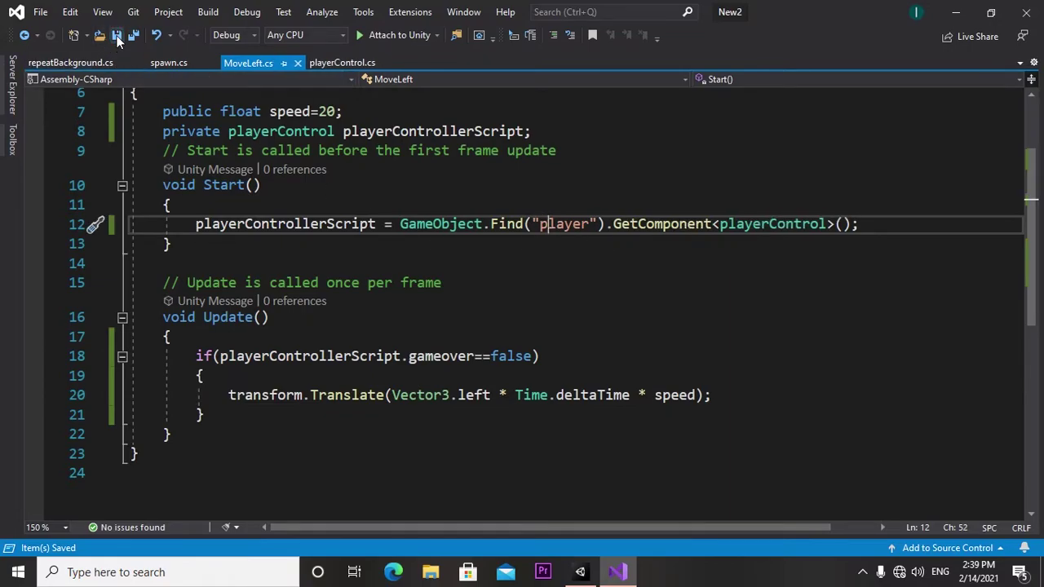
Step: Back in Unity, set the player object's tag to Untagged
left_click(582, 576)
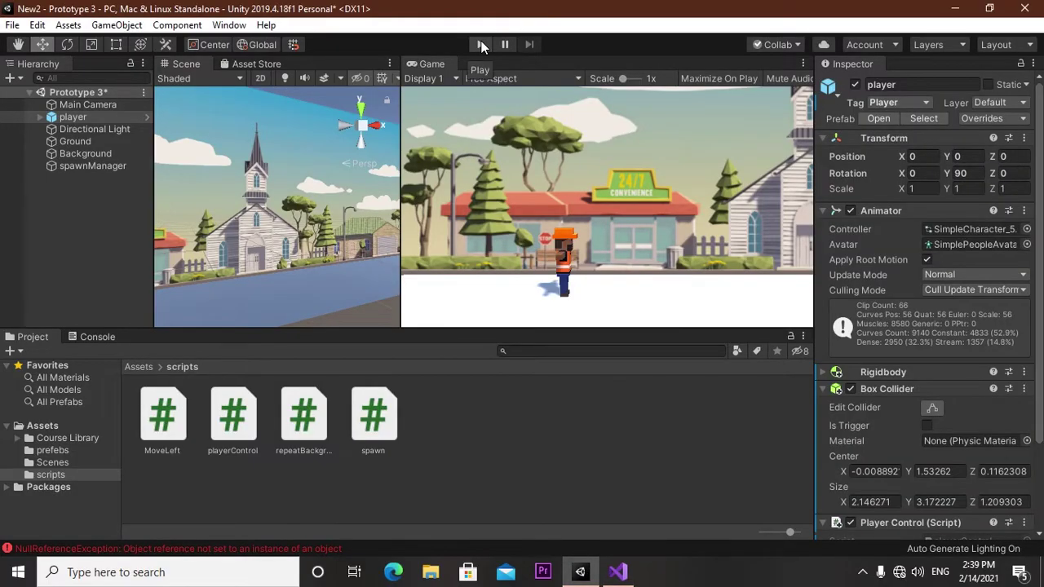
left_click(918, 102)
left_click(918, 125)
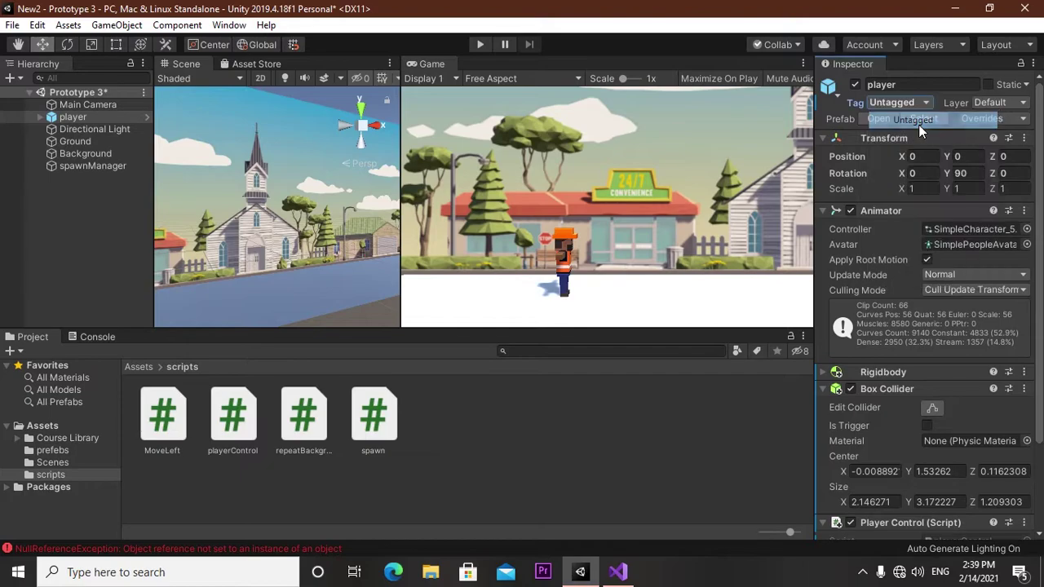
Step: Play-test, jumping three times until a barrier hit ends the game, then stop and restart
left_click(482, 45)
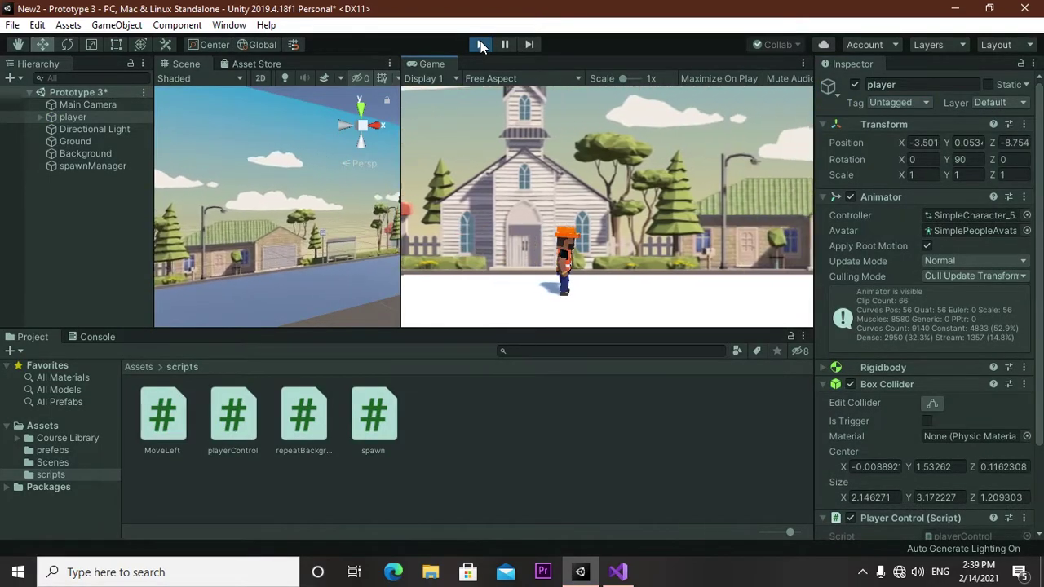
key("space")
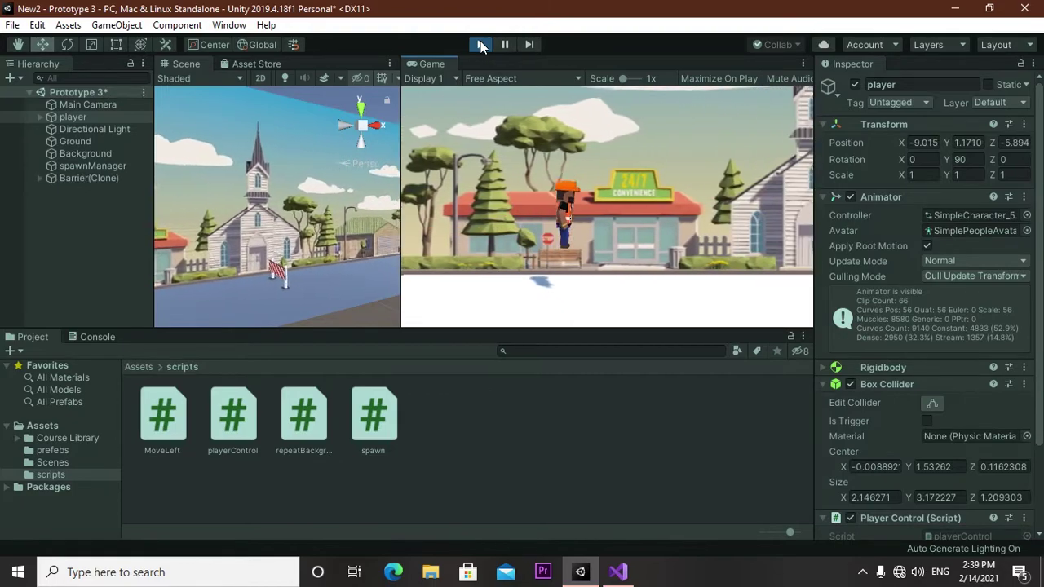
key("space")
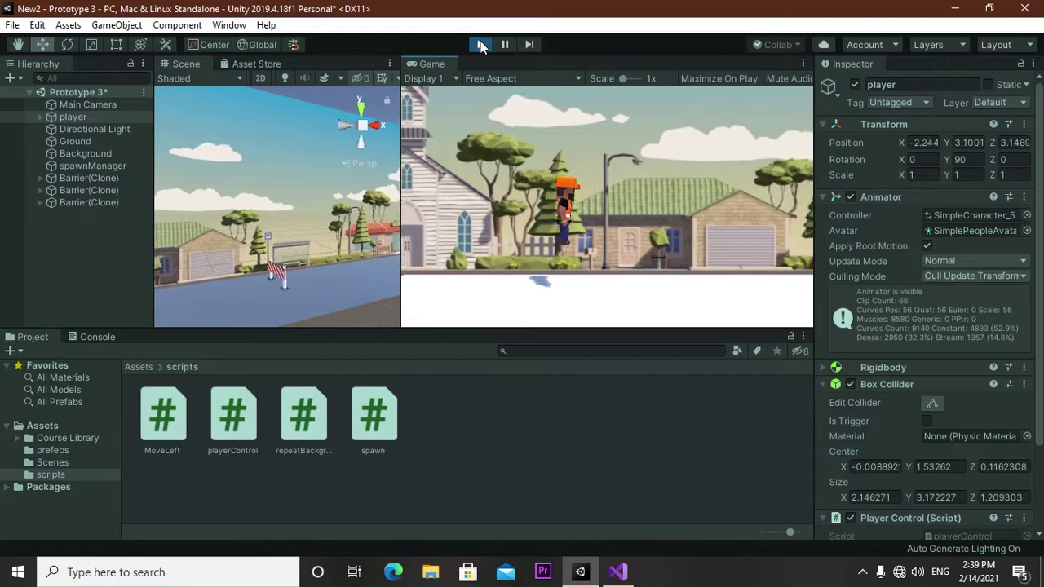
key("space")
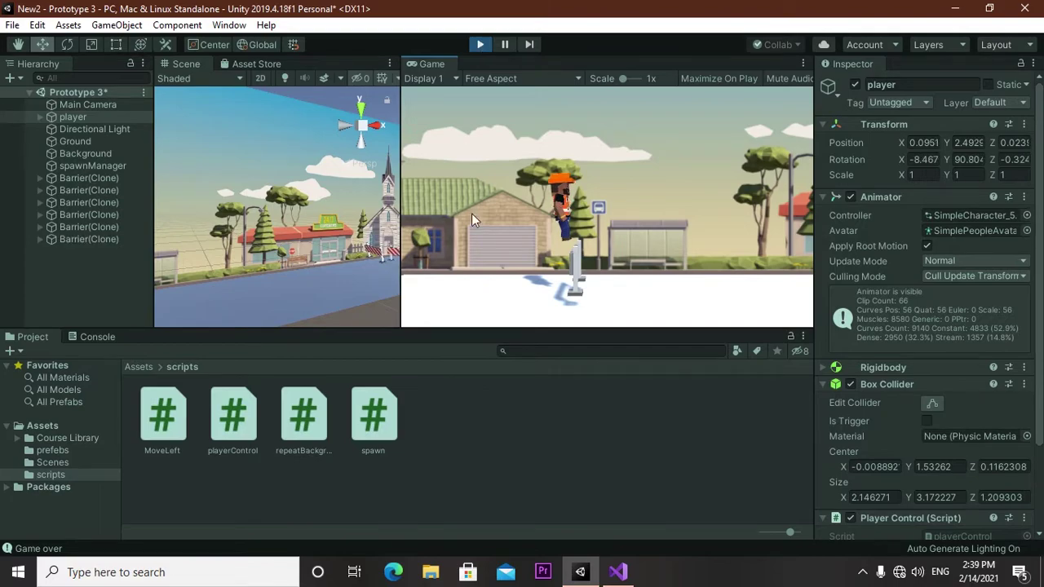
left_click(481, 44)
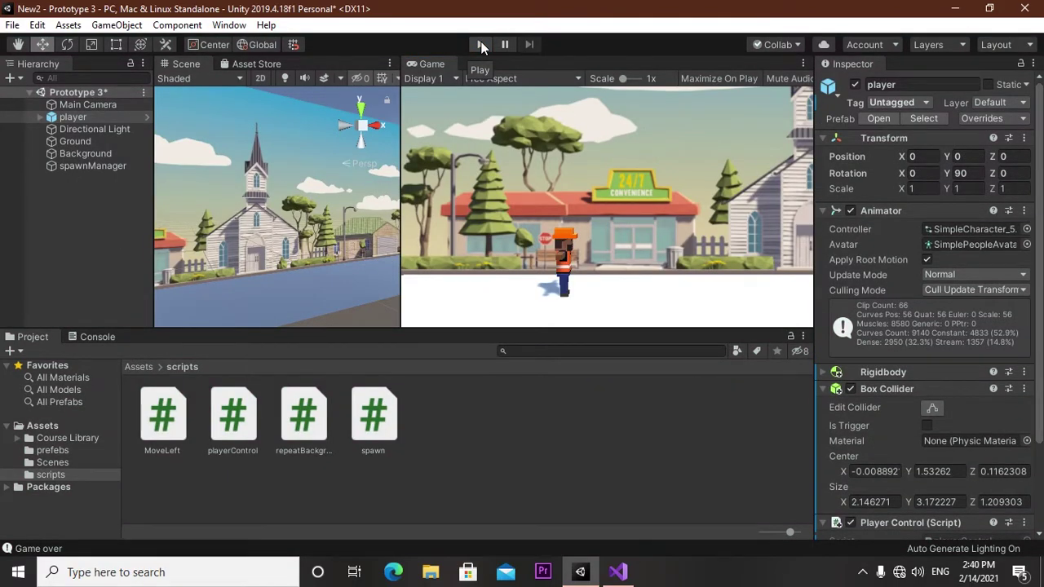
left_click(481, 45)
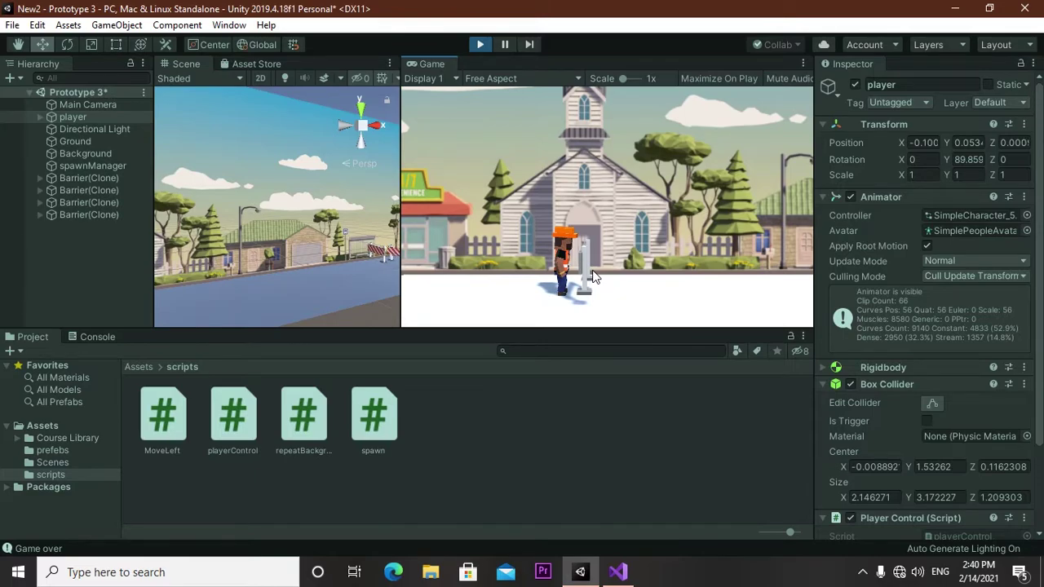
Step: Widen the Scene view beside the Game view as barrier clones pile up, then stop the game
left_click_drag(409, 245, 610, 249)
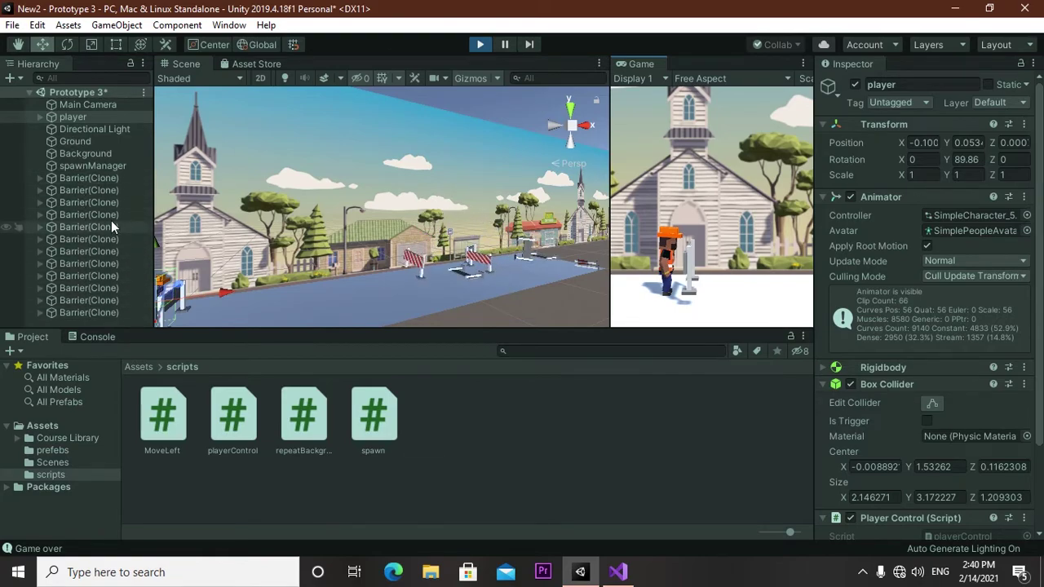
left_click(477, 45)
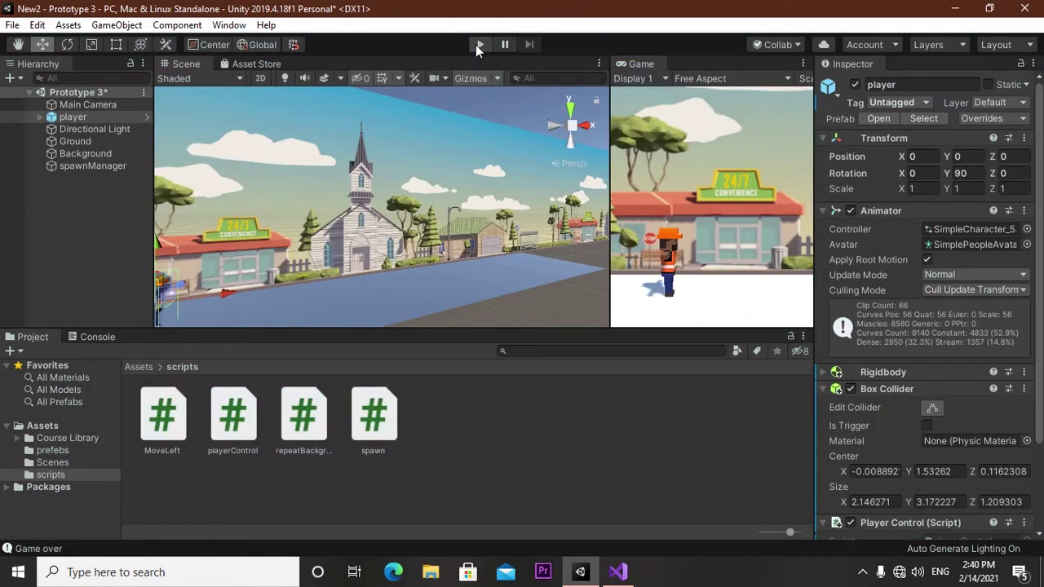
left_click(618, 572)
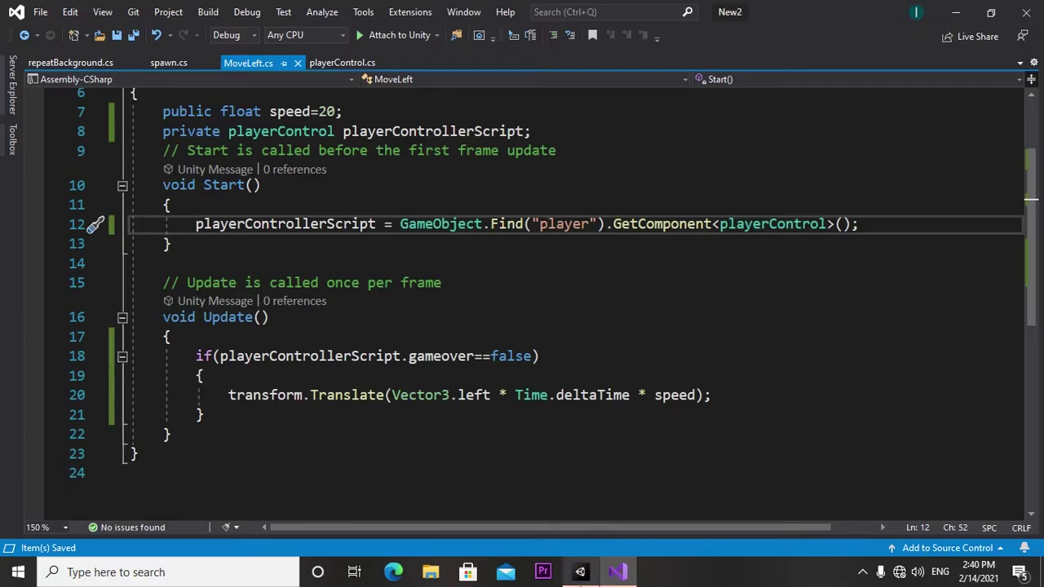
Step: Widen the Game view, orbit toward the store and player, and play, jumping over four barriers
left_click(579, 571)
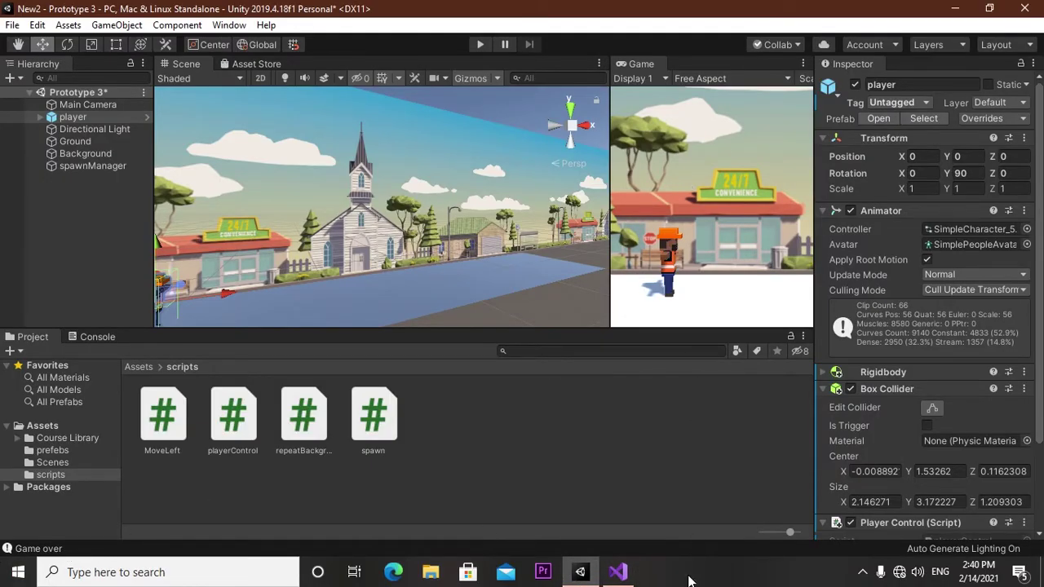
left_click_drag(619, 185, 479, 209)
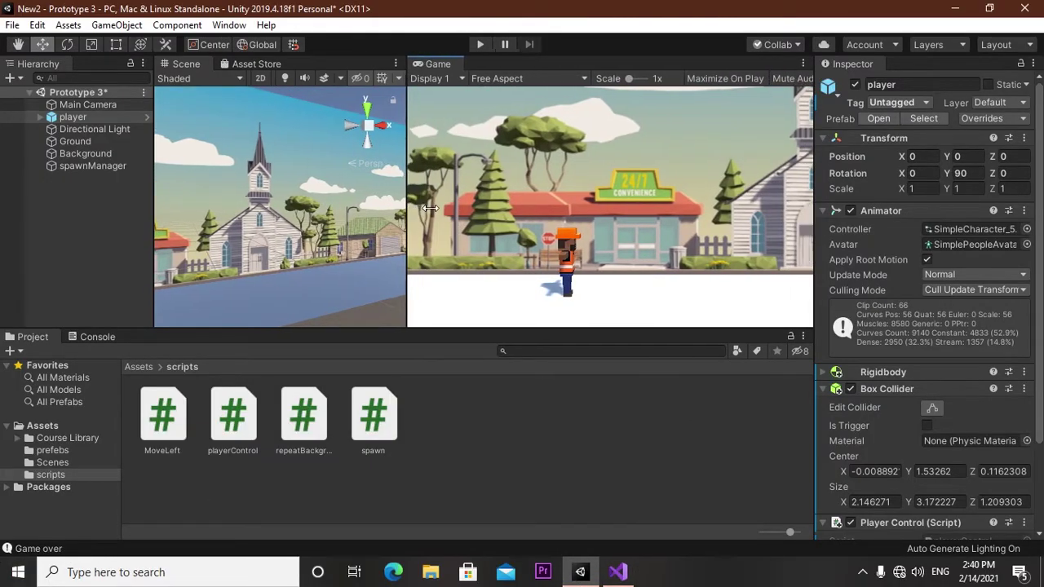
left_click_drag(440, 269, 80, 276, "alt")
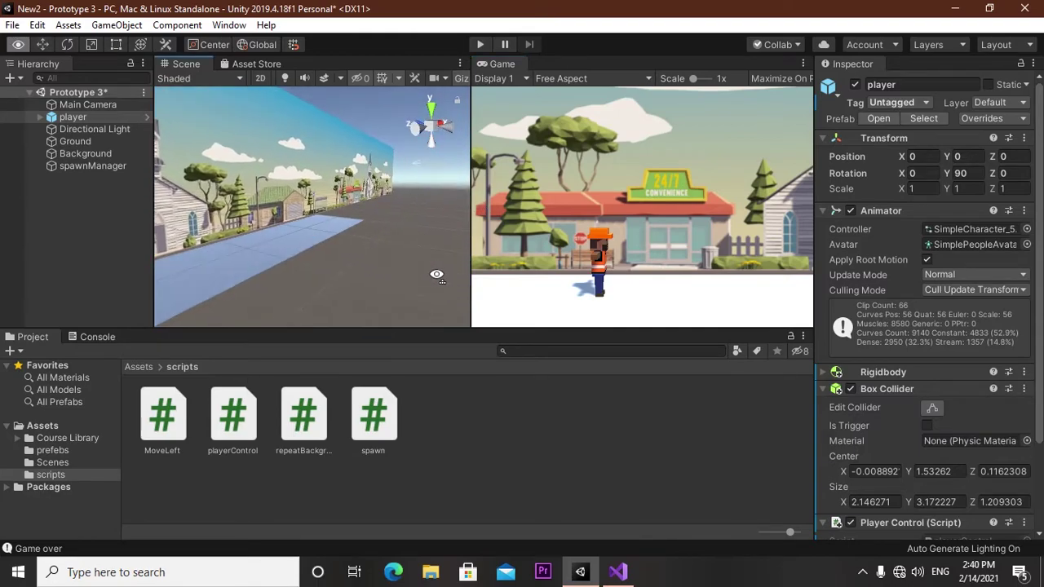
left_click(480, 43)
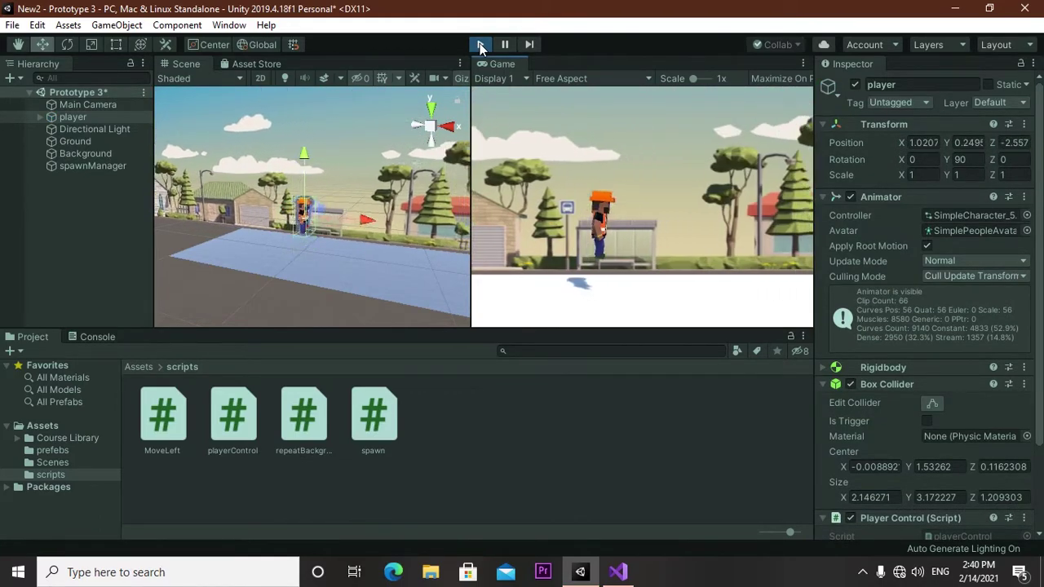
key("space")
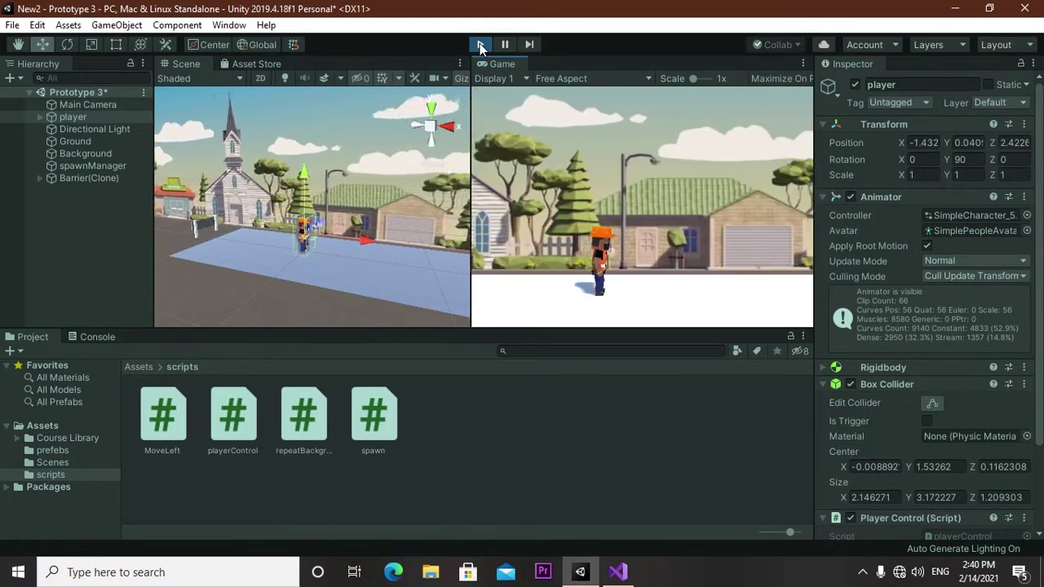
key("space")
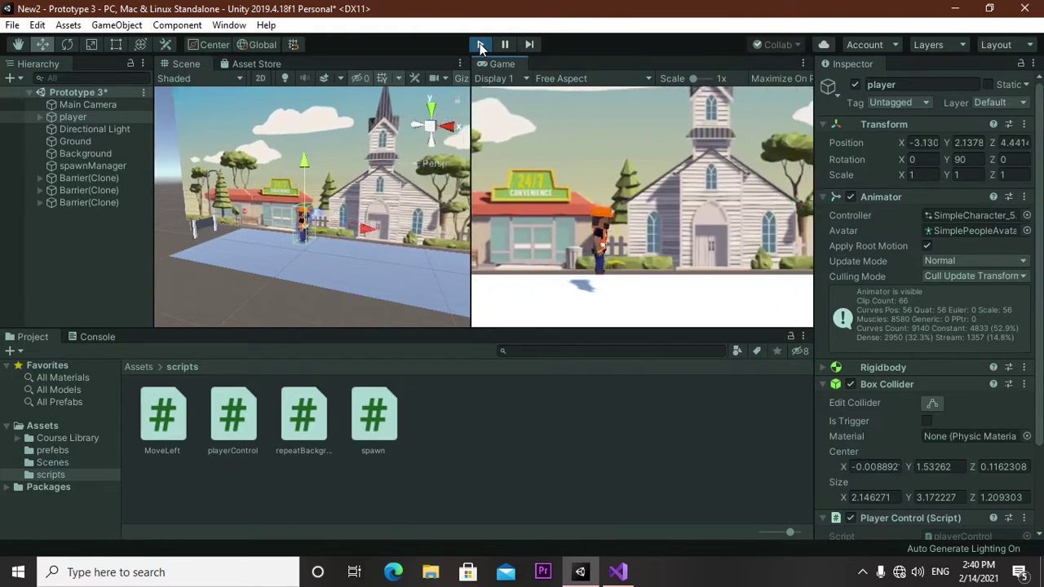
key("space")
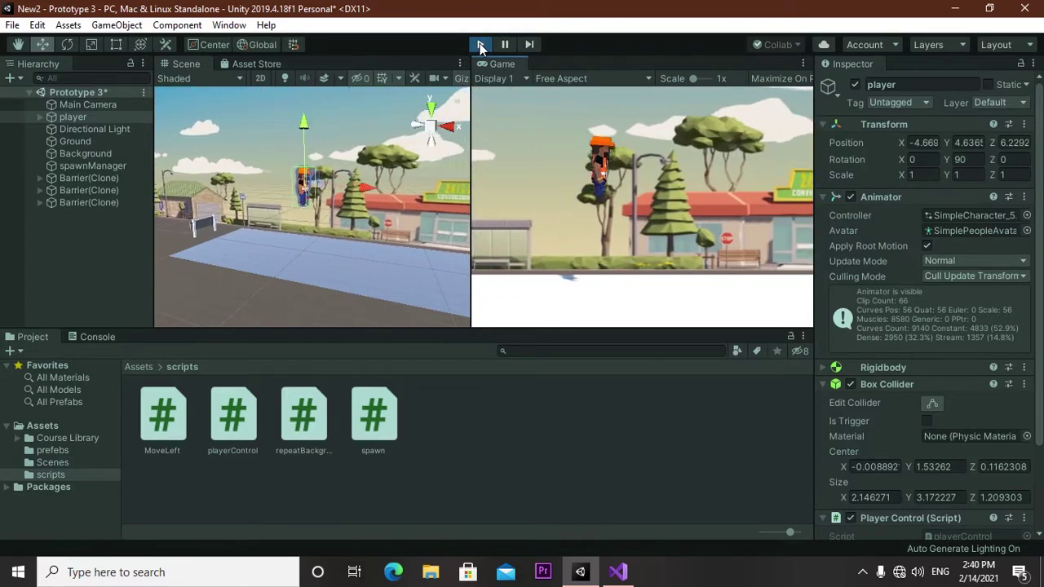
key("space")
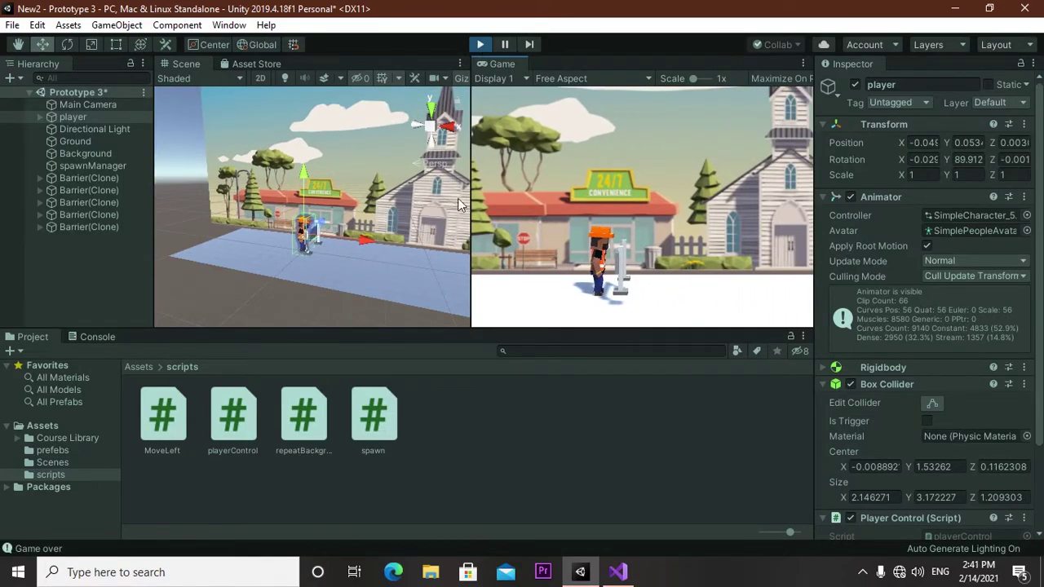
Step: Frame a leftover Barrier(Clone) in the Scene view, then stop play and check the Game over log
left_click_drag(384, 285, 132, 303, "alt")
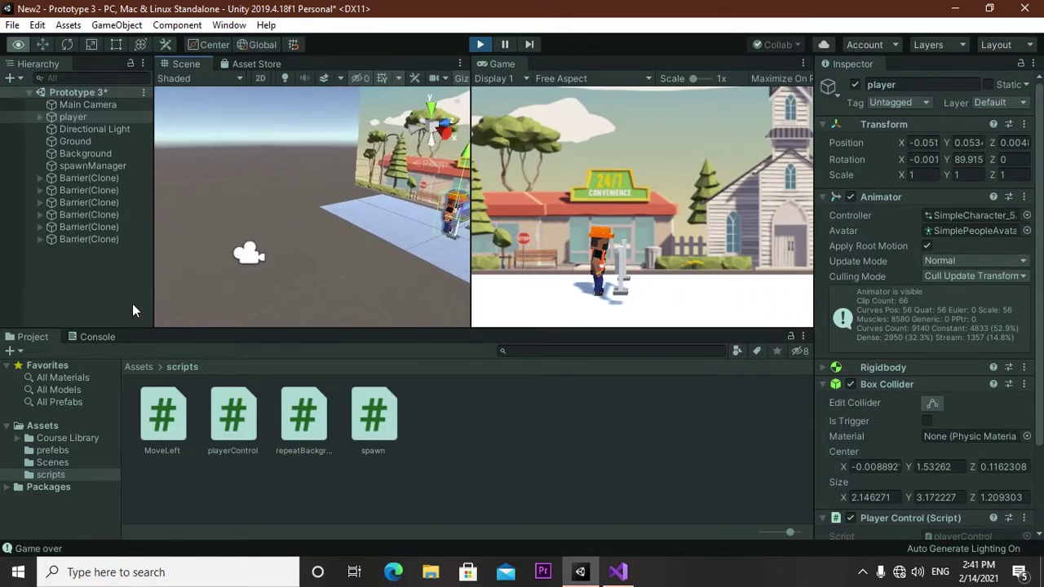
left_click(82, 190)
key("f")
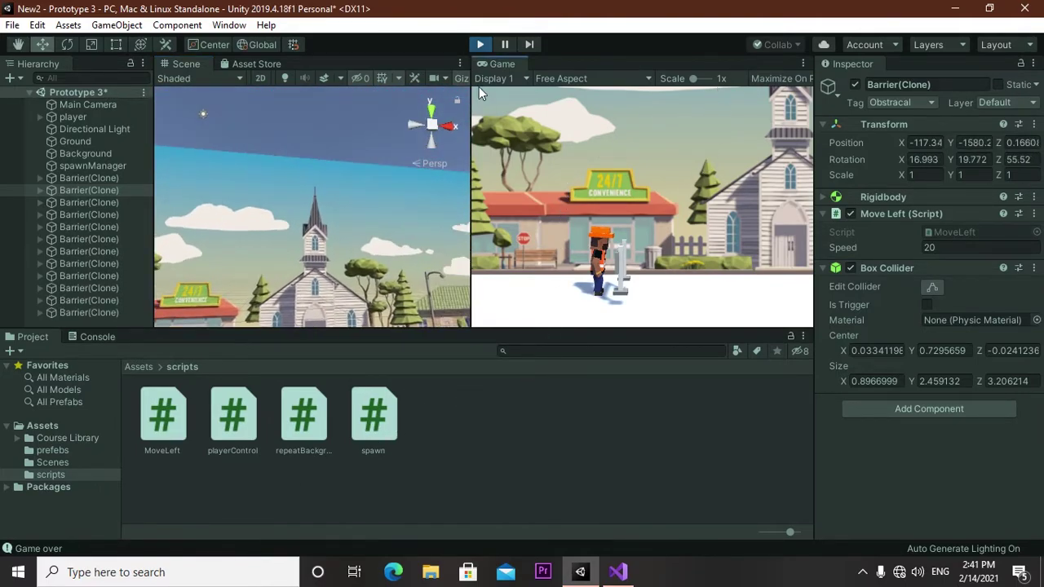
left_click(479, 45)
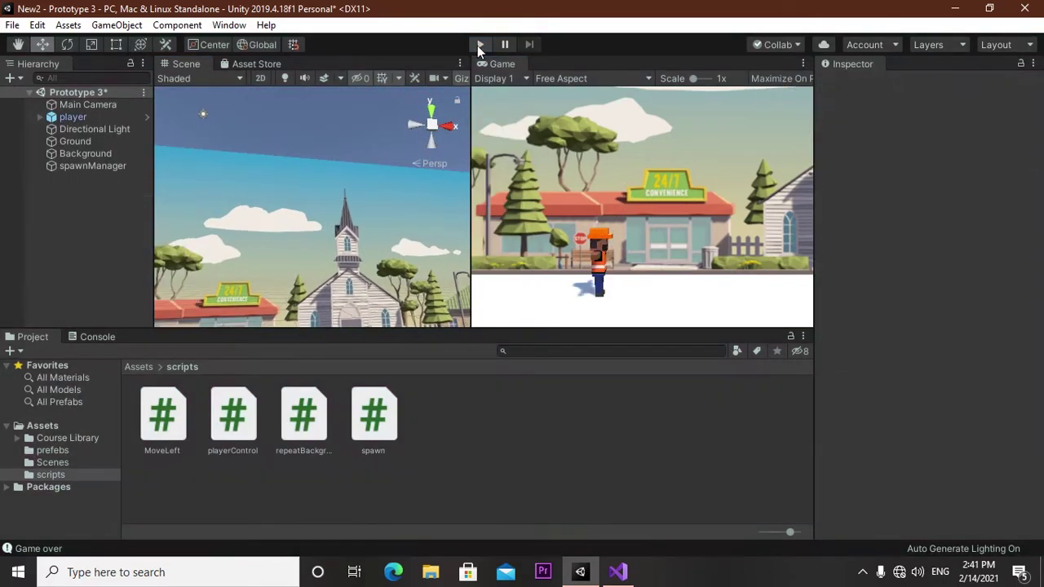
left_click(659, 547)
left_click(22, 341)
left_click_drag(244, 334, 244, 339)
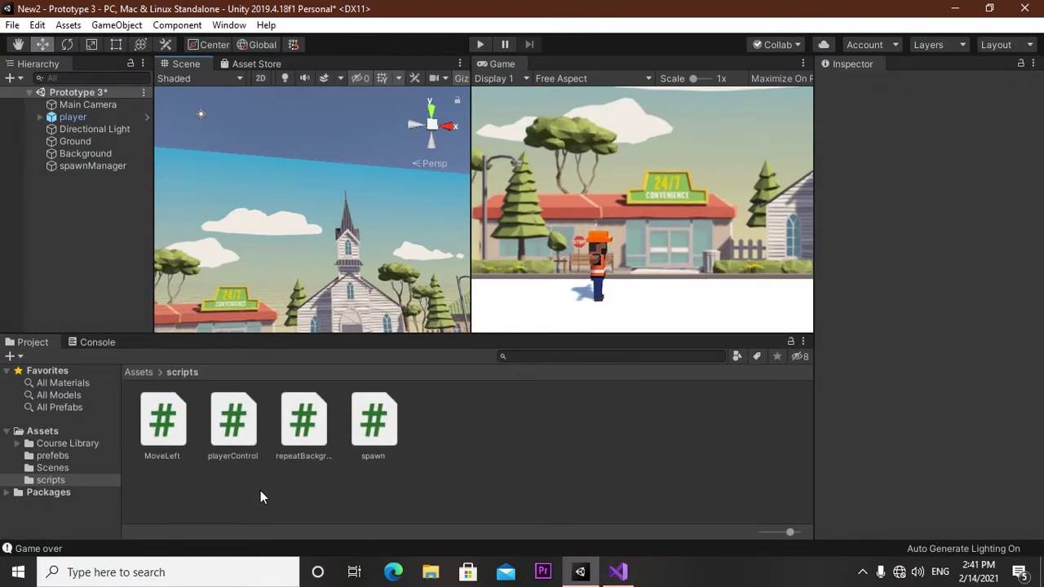
left_click(618, 577)
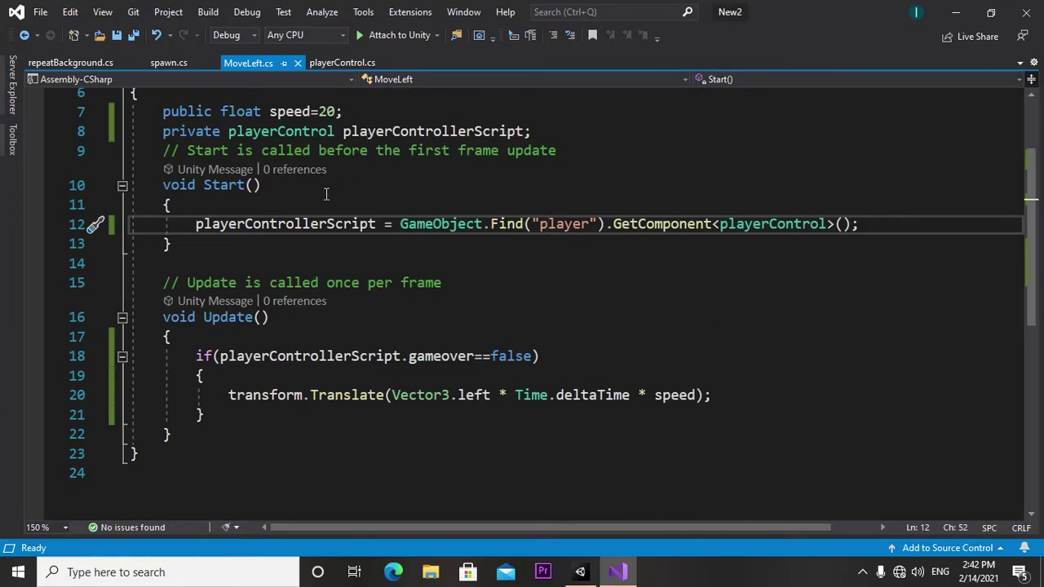
Step: Add the field 'private float leftBound = -15;' below playerControl in MoveLeft.cs
scroll(380, 194, "up", 1)
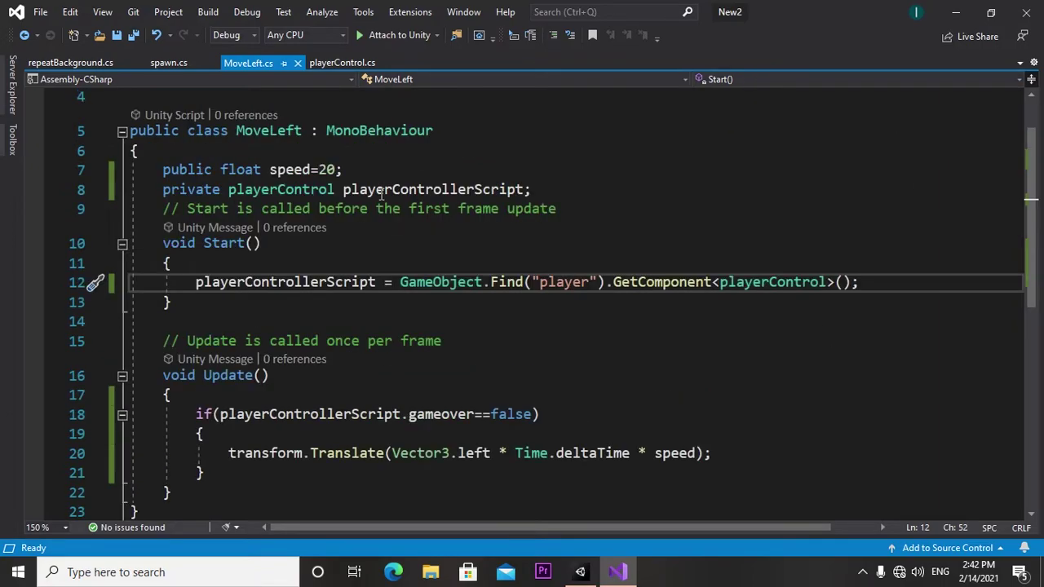
left_click(589, 203)
key("Return")
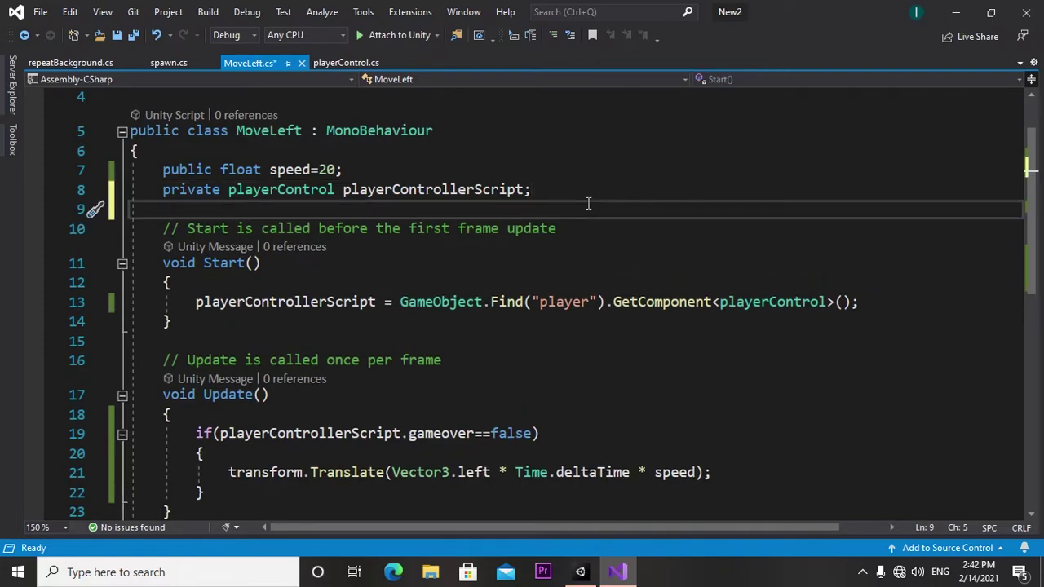
type("p")
type("rivate ")
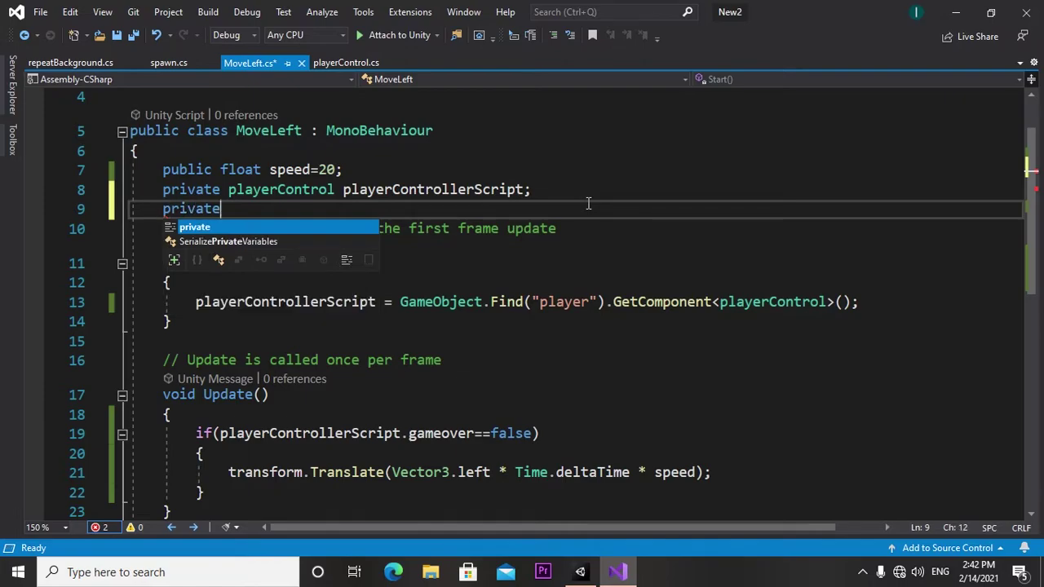
type("floa")
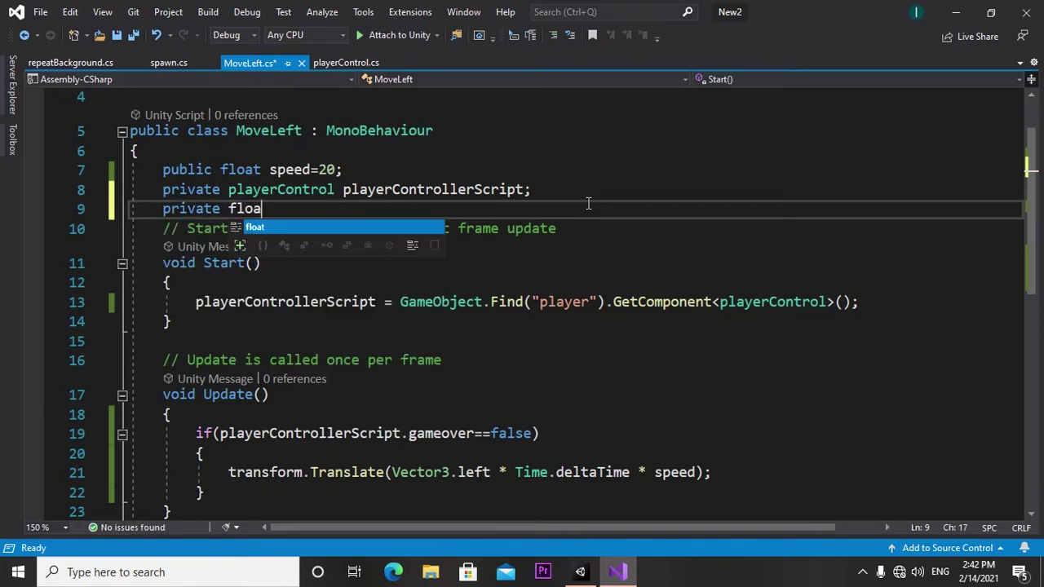
type("te")
key("BackSpace")
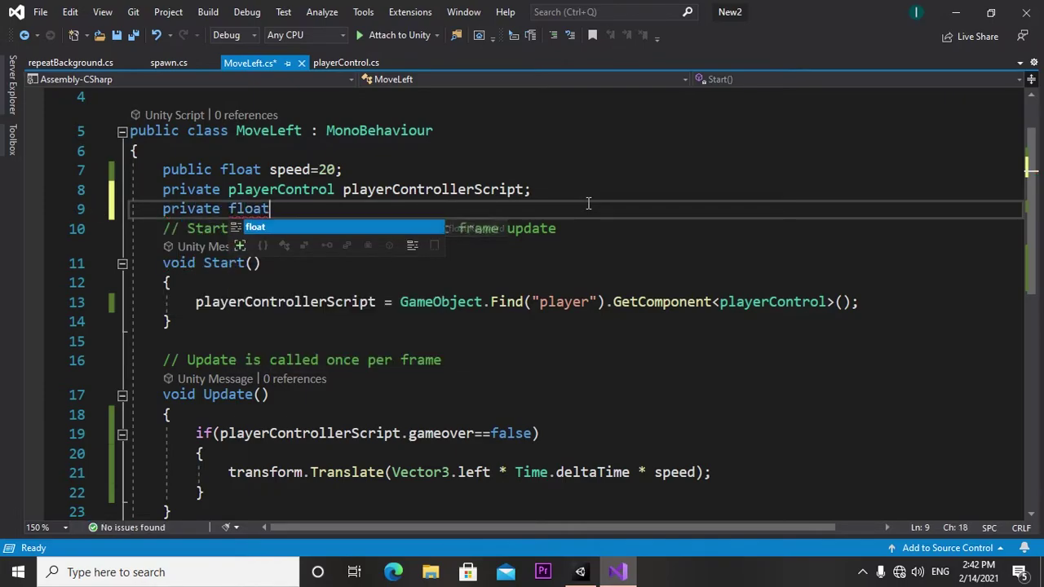
key("Escape")
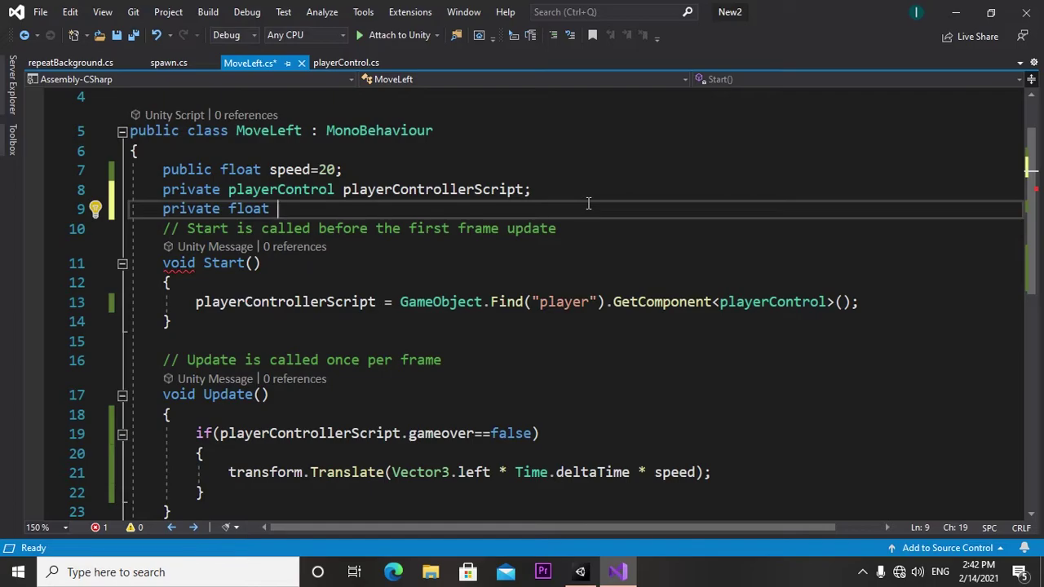
type("leftBound ")
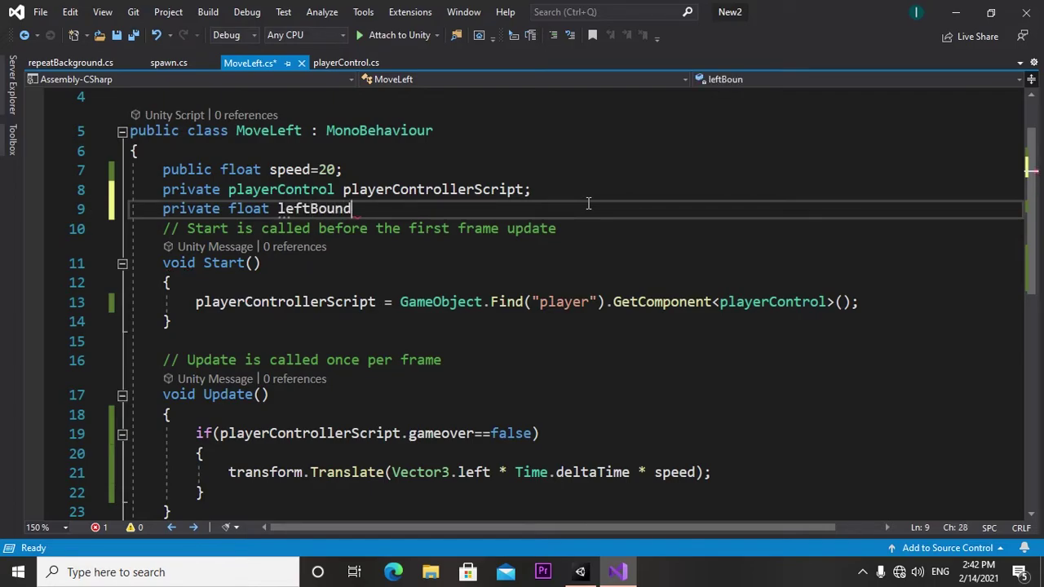
type("= ")
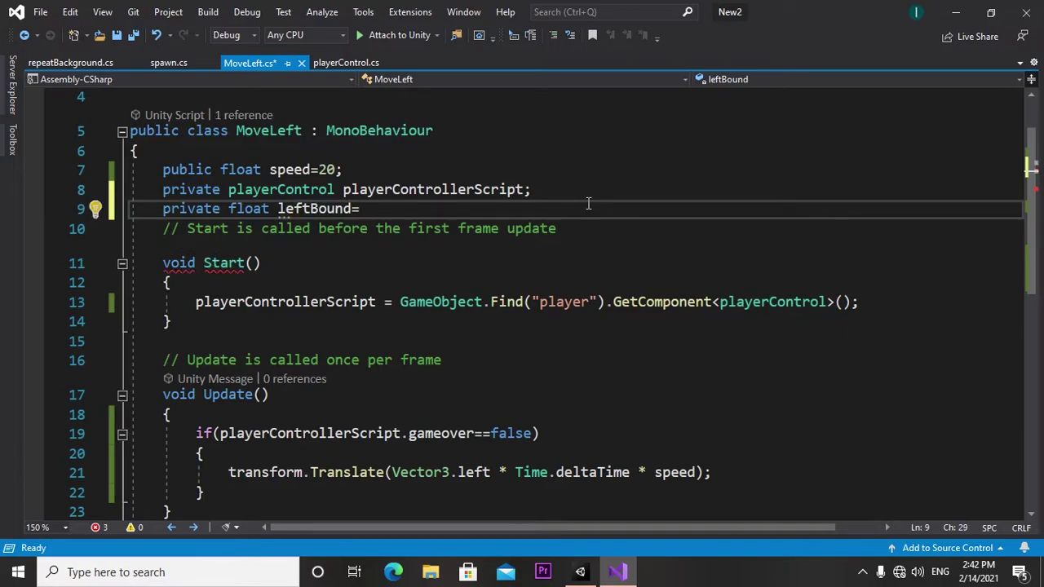
type("-15")
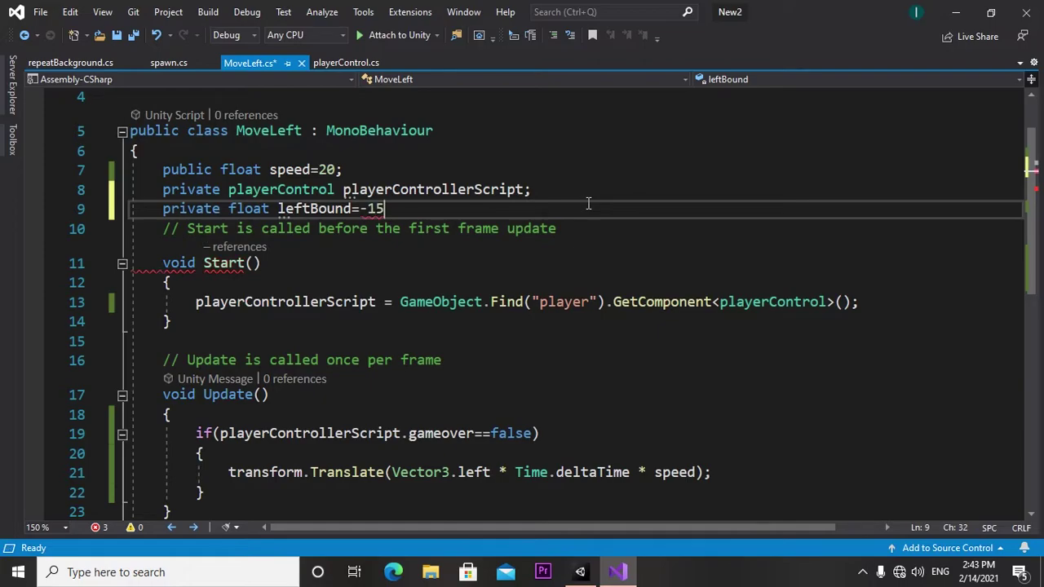
type(";0")
key("BackSpace")
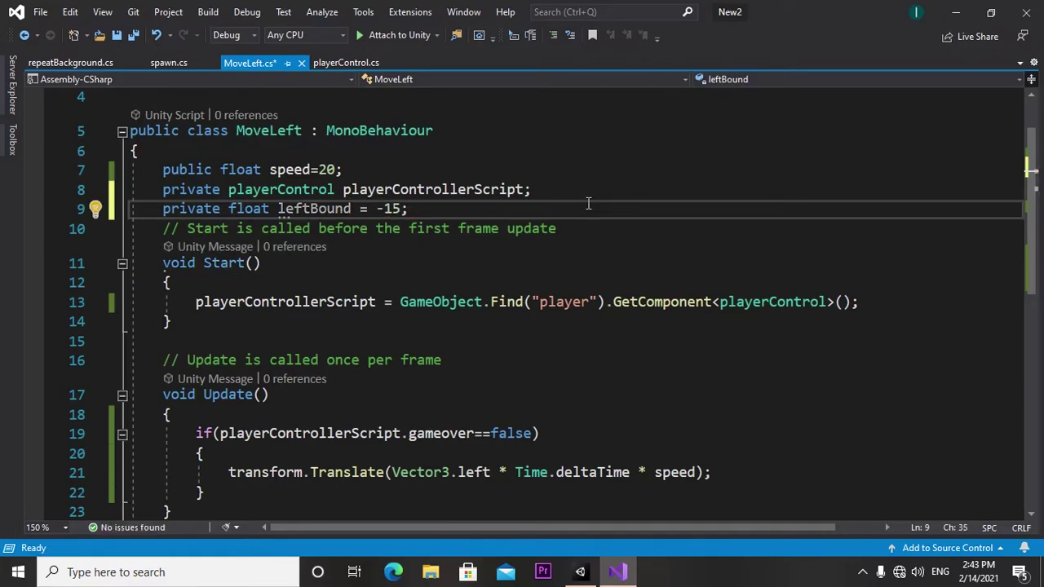
scroll(543, 233, "down", 2)
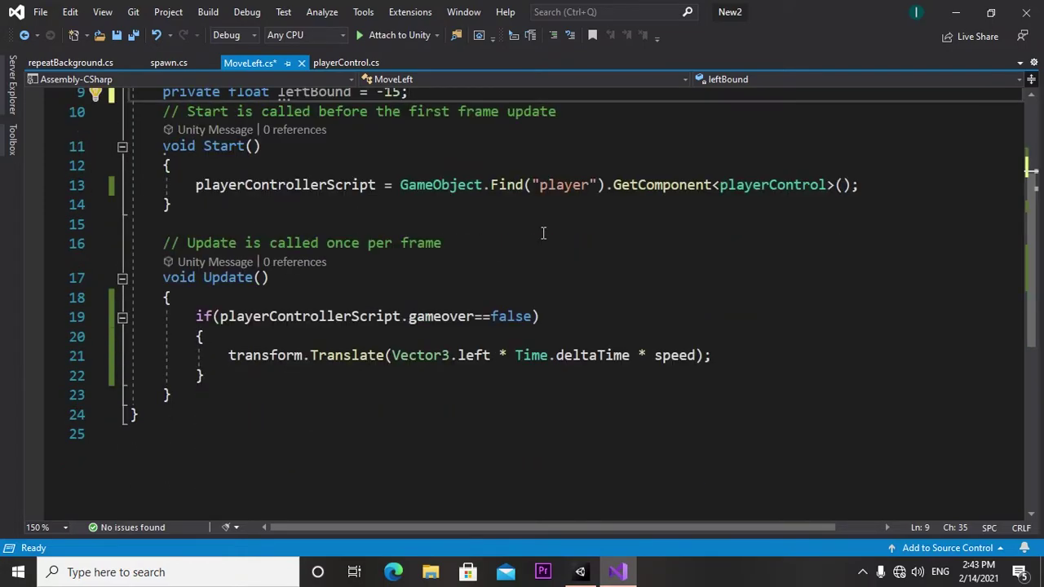
Step: Start a new if condition in Update checking transform.position.x < leftBound
left_click(252, 381)
key("Return")
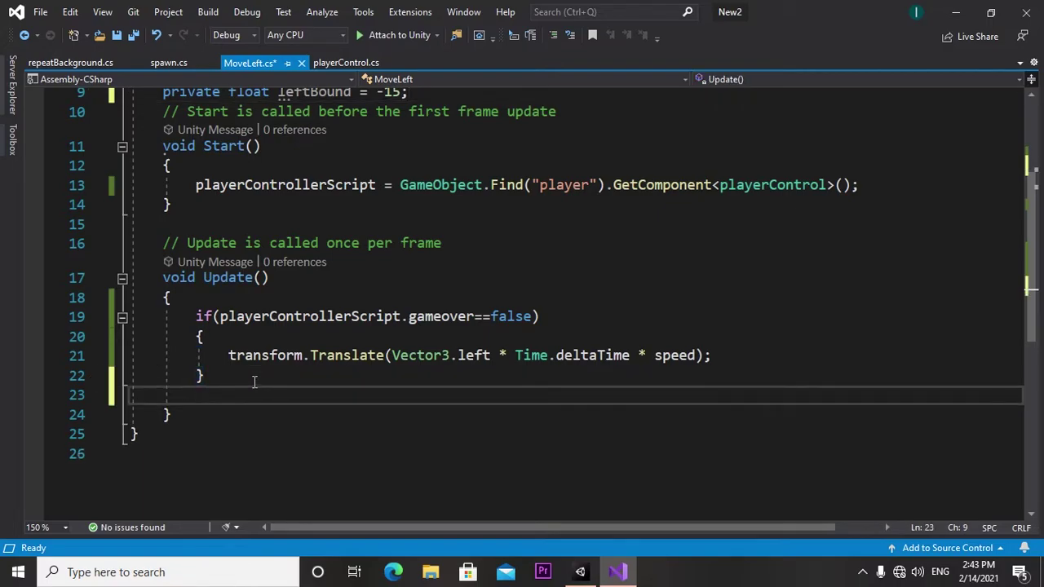
type("if(tra")
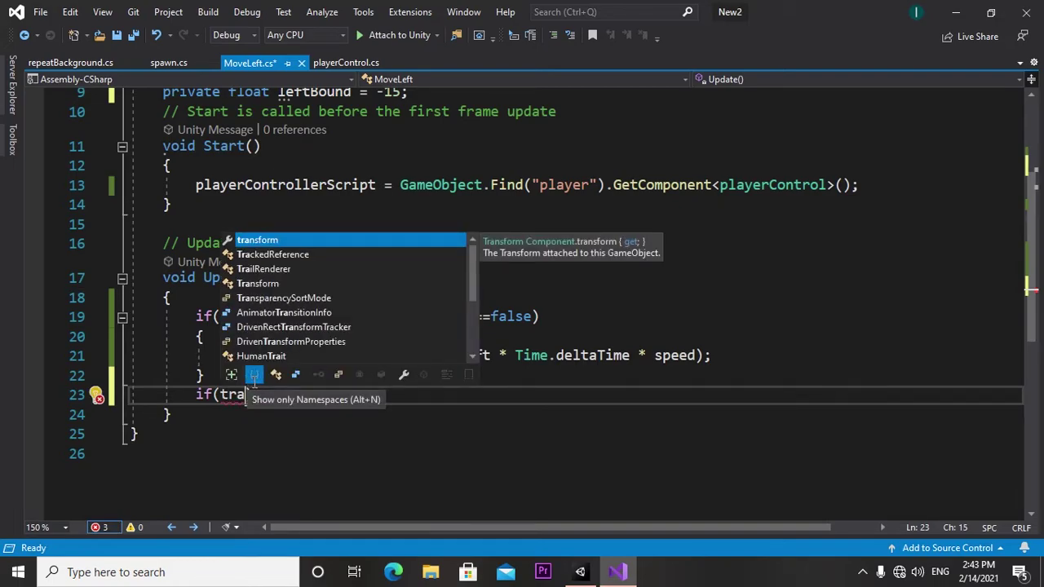
key("Tab")
type(".po")
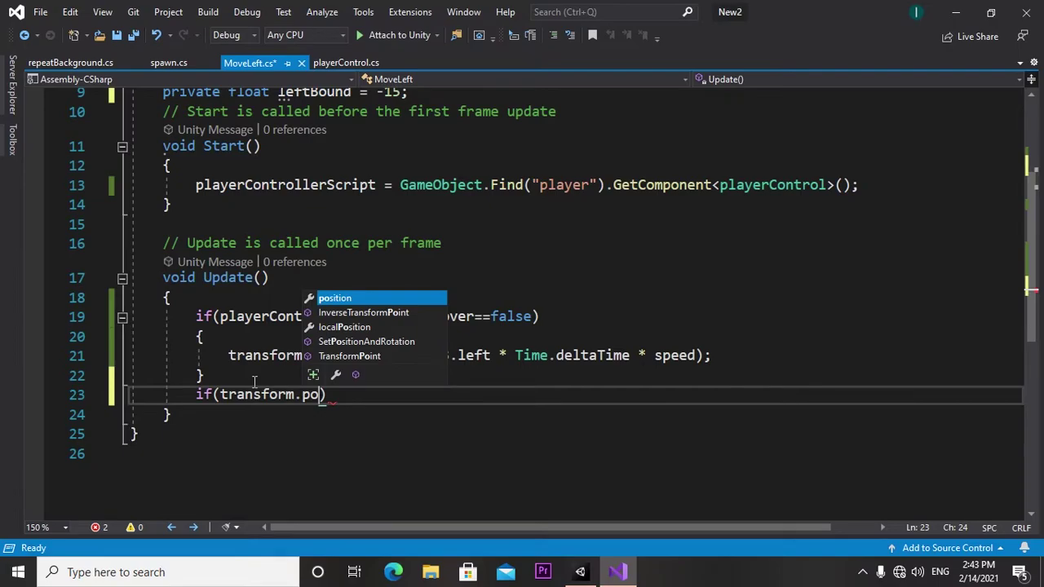
type("sition")
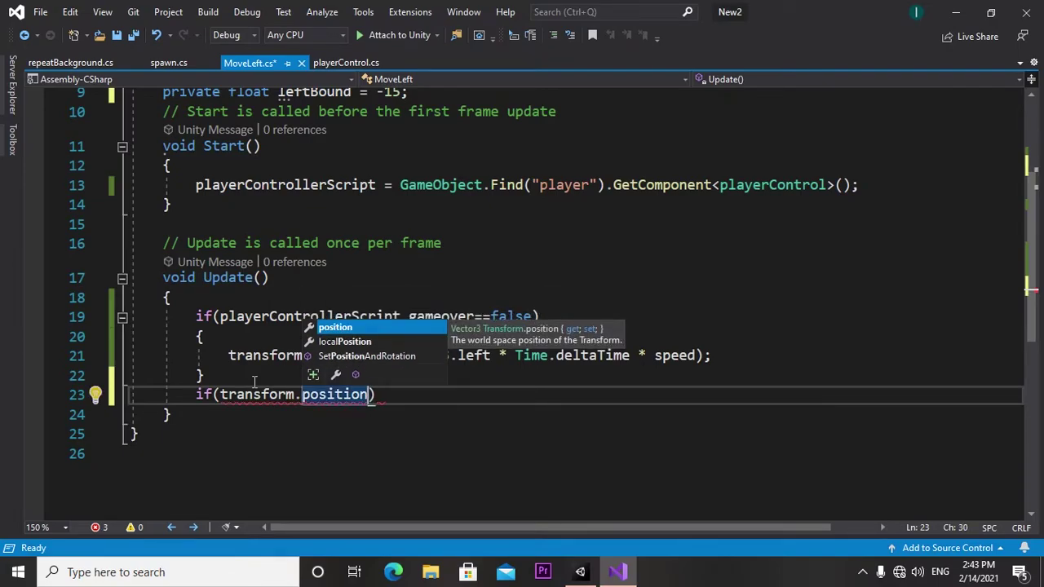
type(".x")
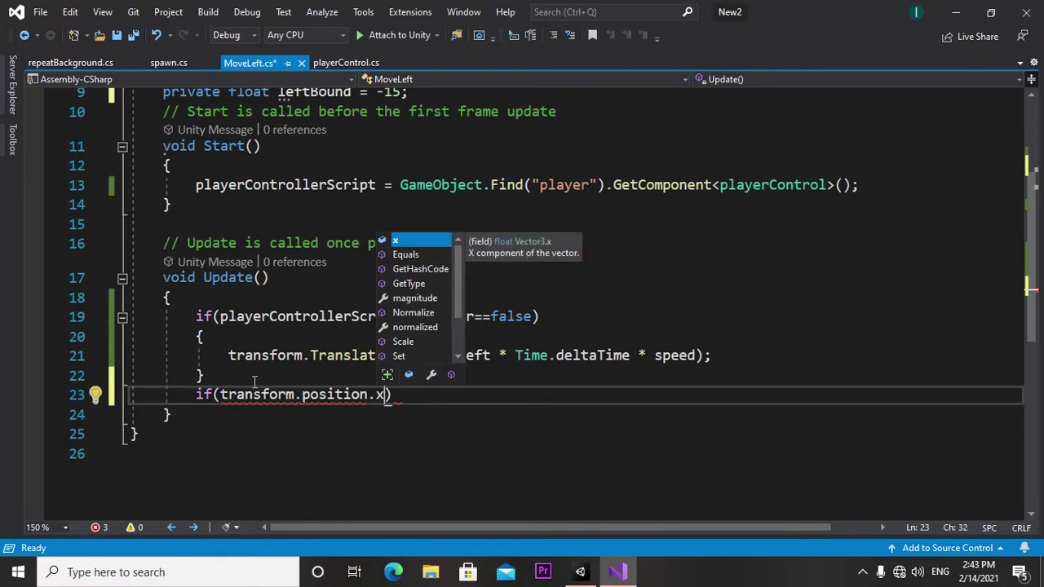
type("<")
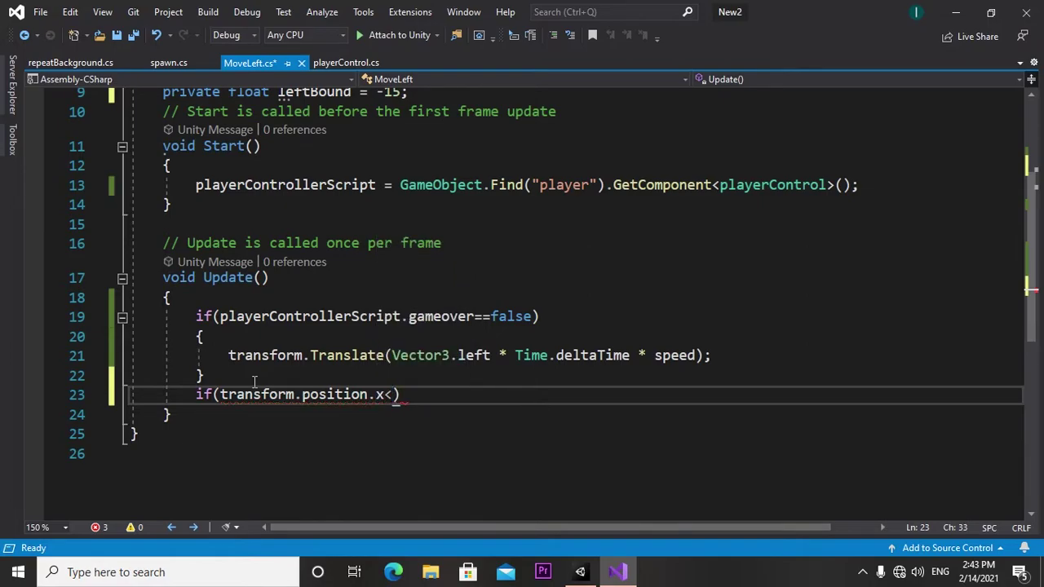
type("leftboun")
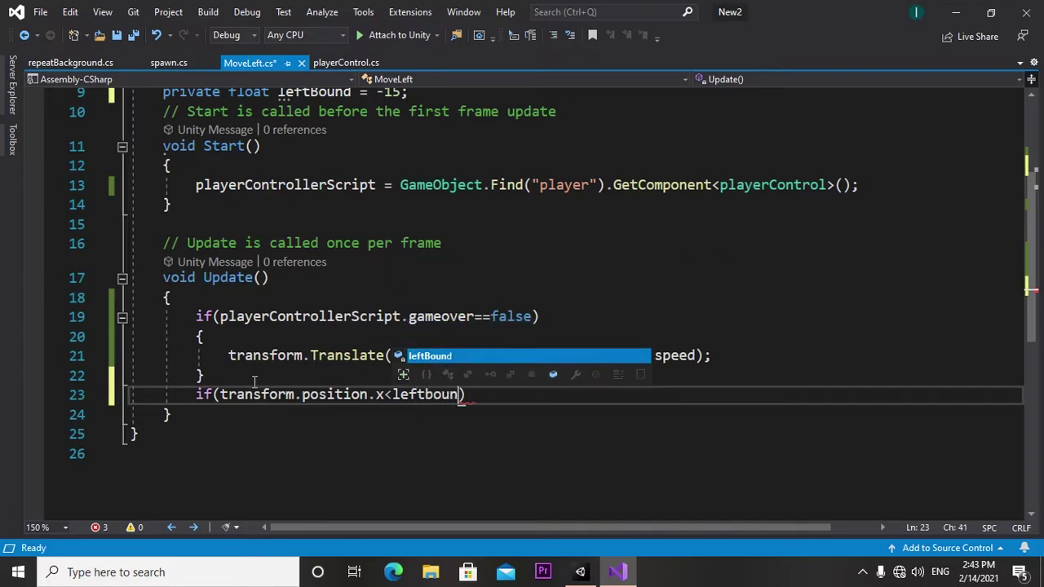
key("Tab")
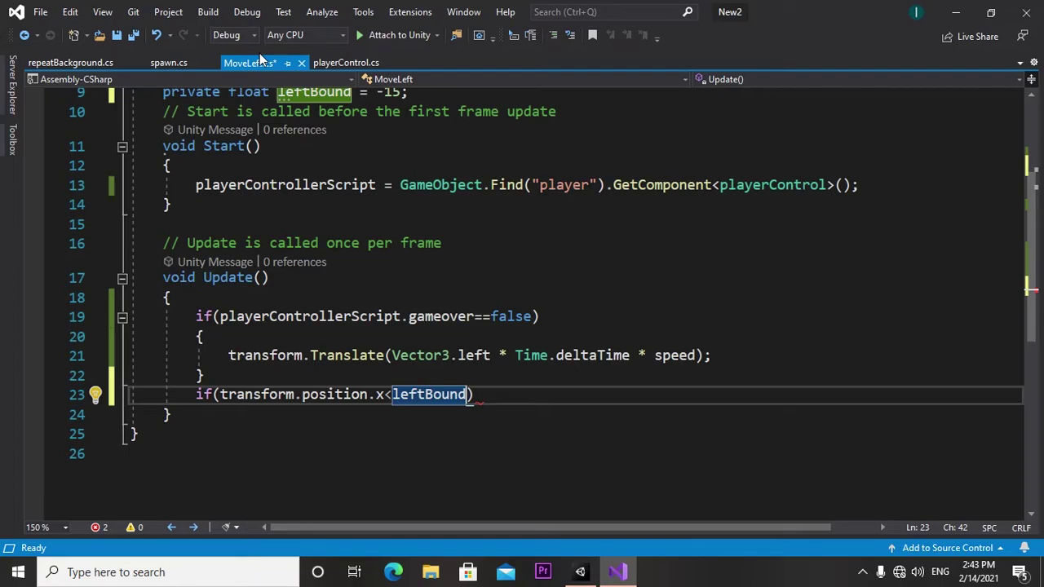
Step: Extend the condition with && gameObject.CompareTag("Obstracal")
type("&&")
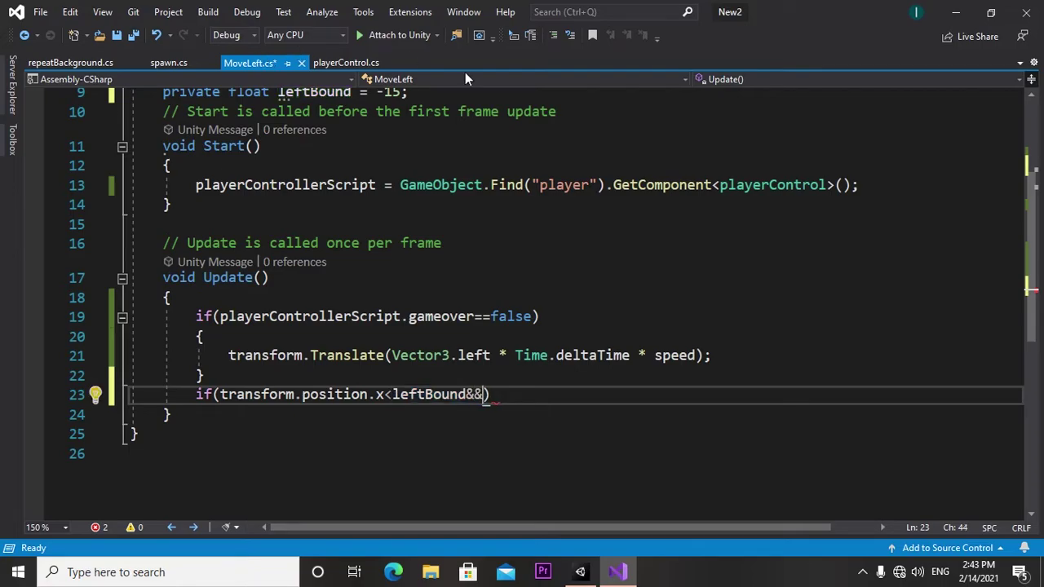
left_click(467, 394)
left_click(491, 396)
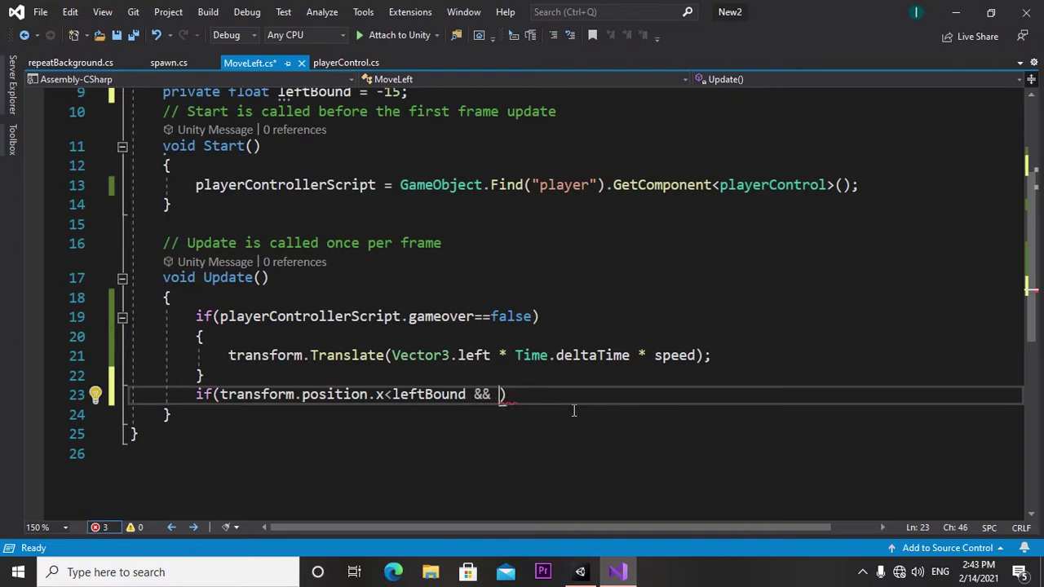
type("gam")
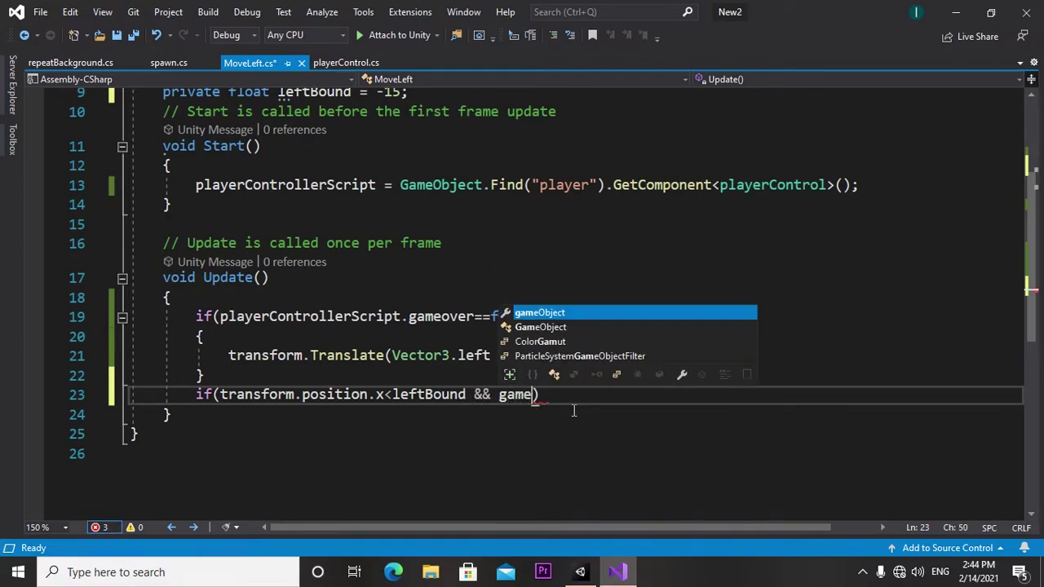
type("e")
key("Tab")
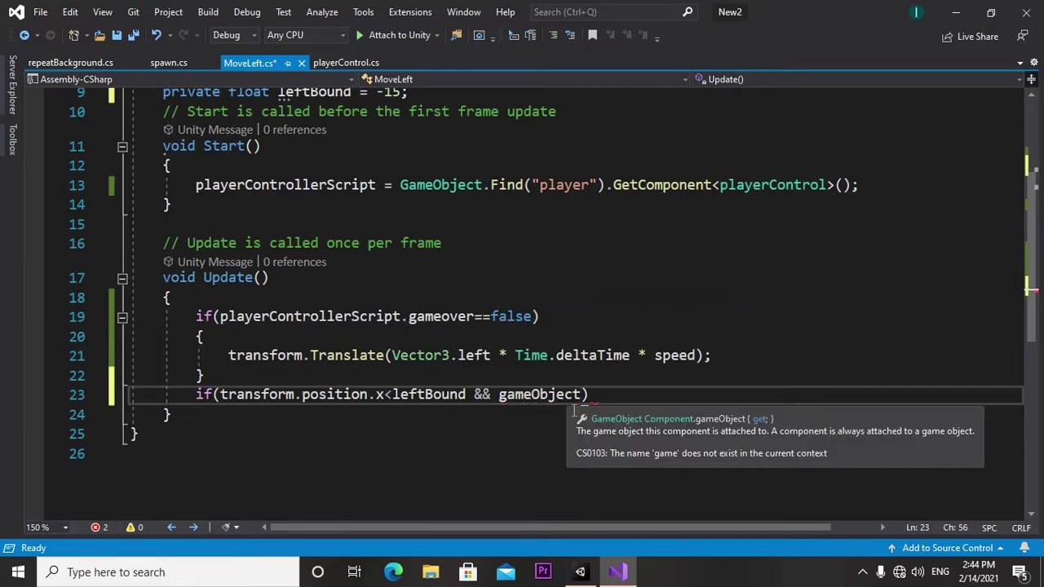
type(".co")
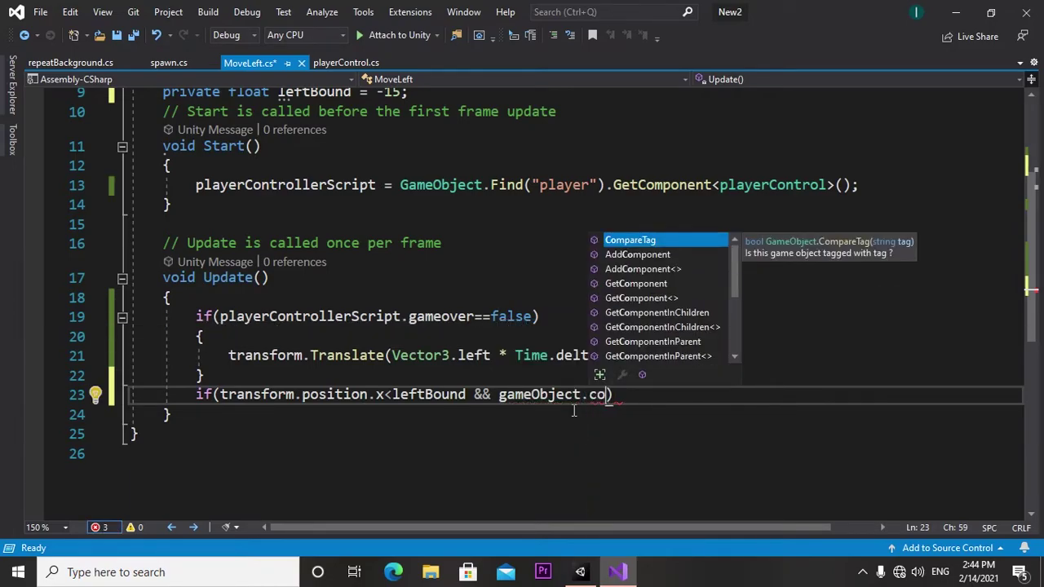
key("Tab")
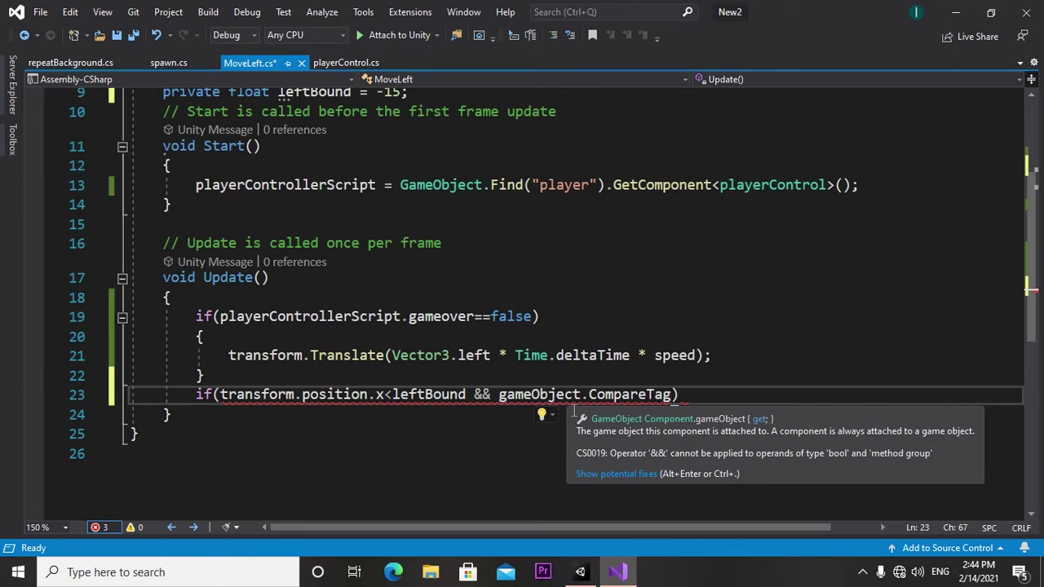
type("(")
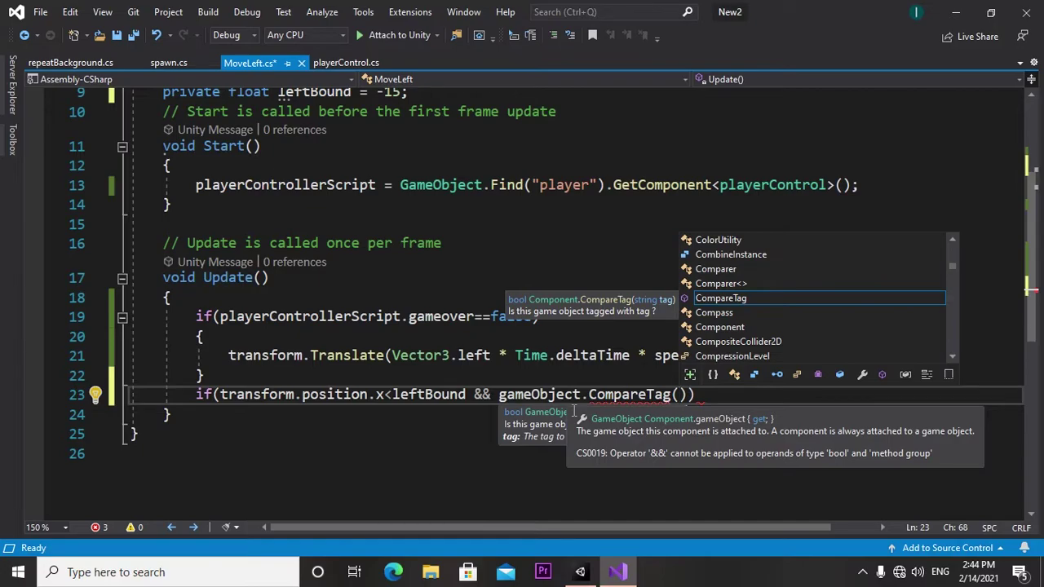
type("\"")
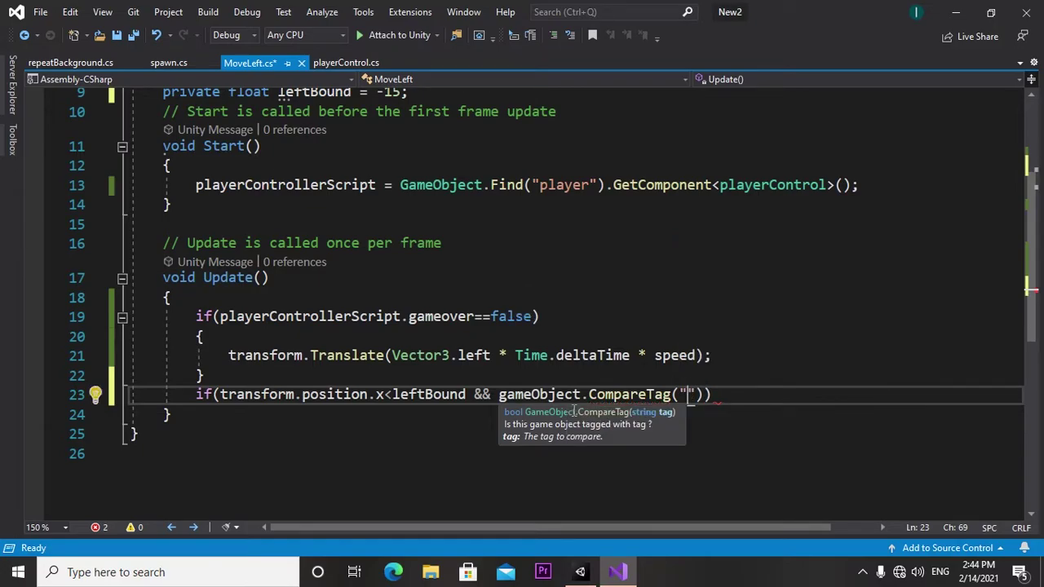
type("g")
key("BackSpace")
type("O")
type("bstrac")
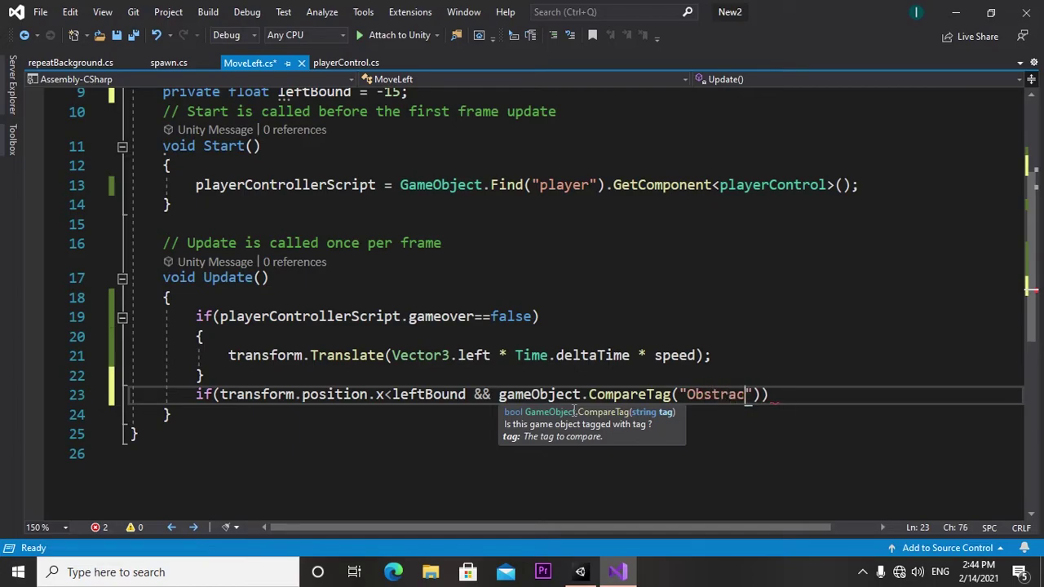
type("al")
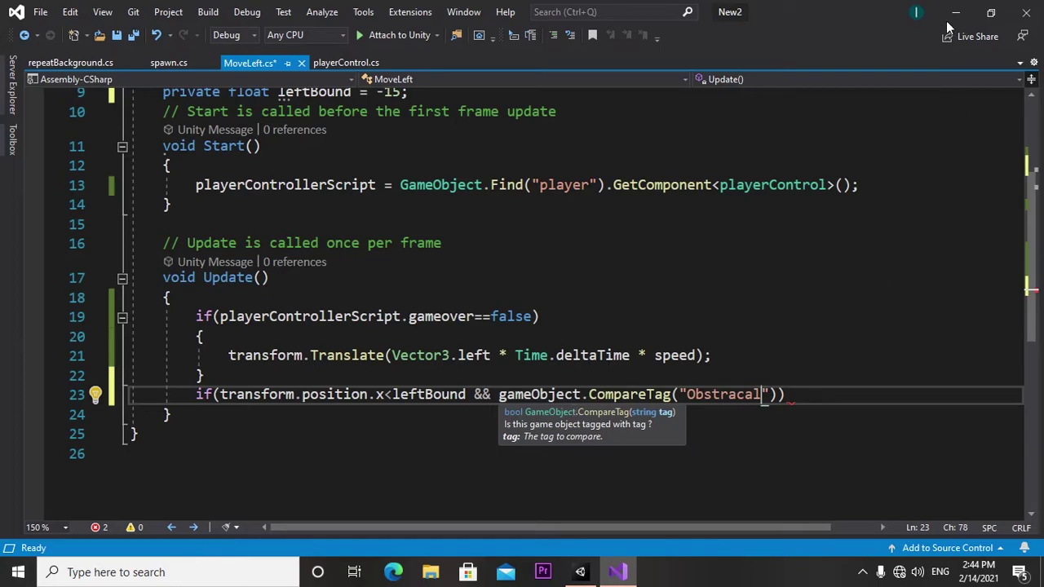
left_click(167, 64)
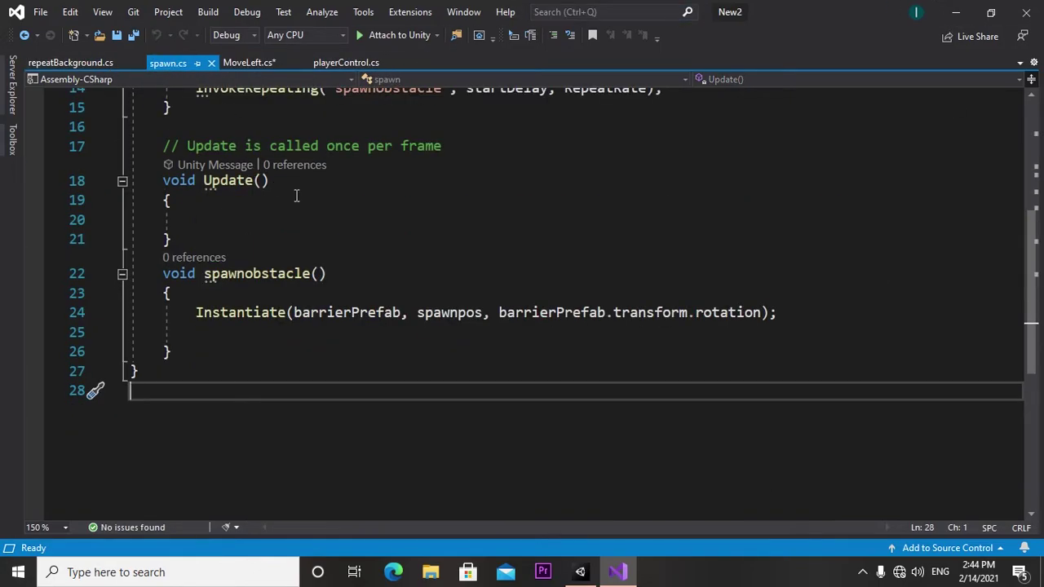
scroll(296, 196, "up", 3)
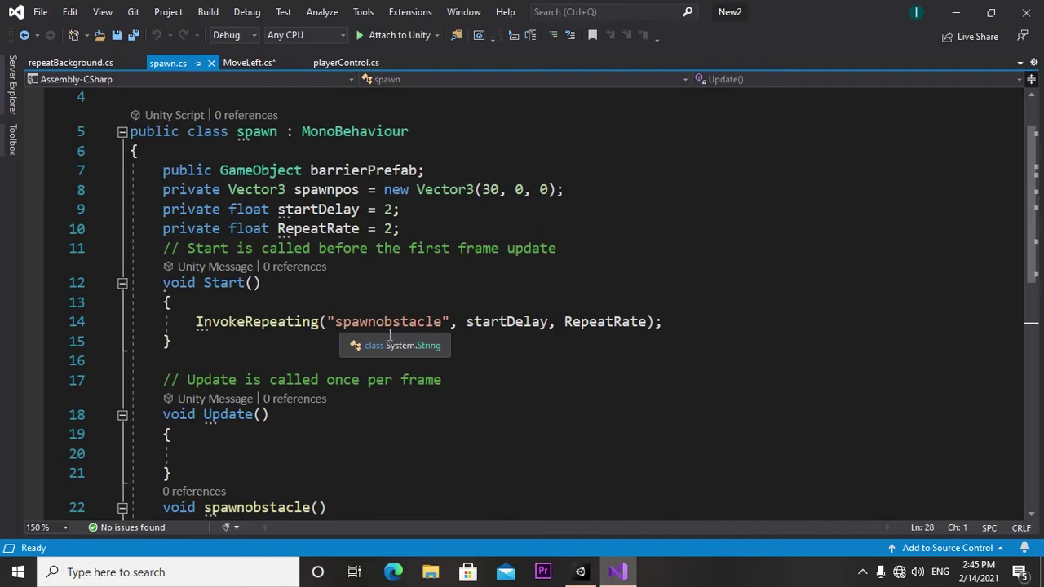
left_click(70, 63)
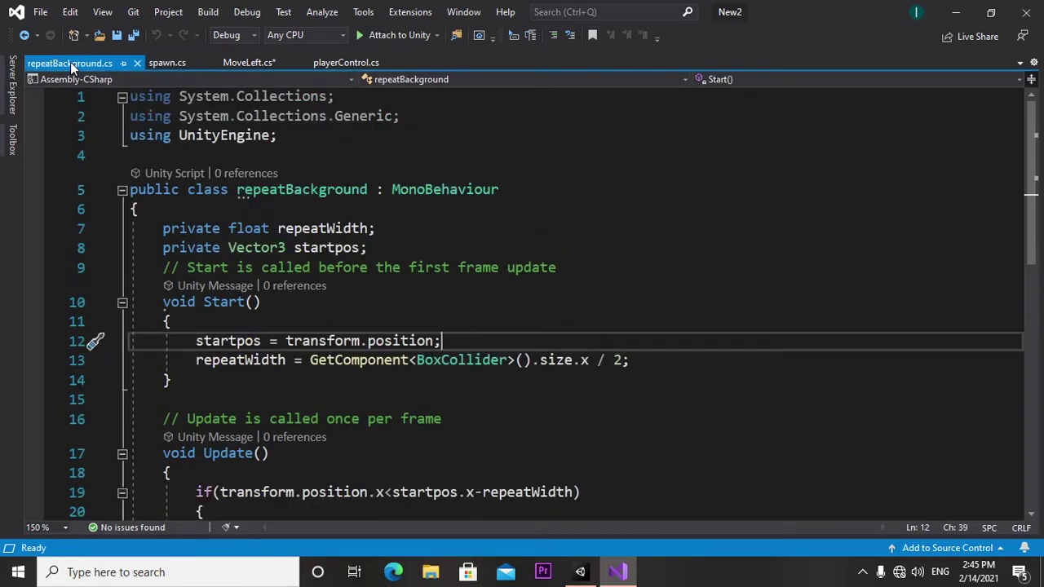
left_click(345, 64)
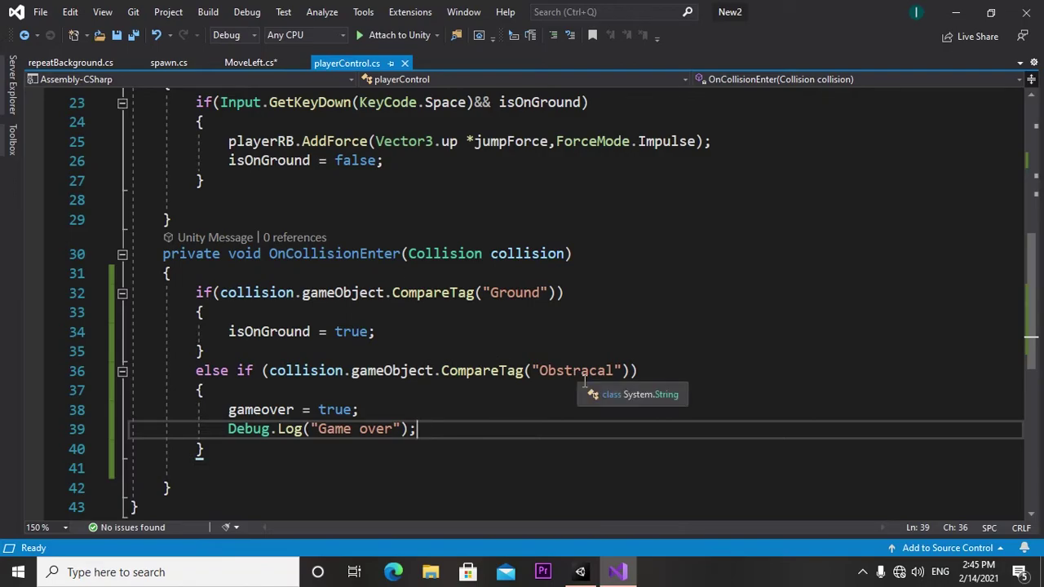
scroll(586, 382, "up", 4)
scroll(585, 382, "down", 5)
scroll(585, 382, "down", 1)
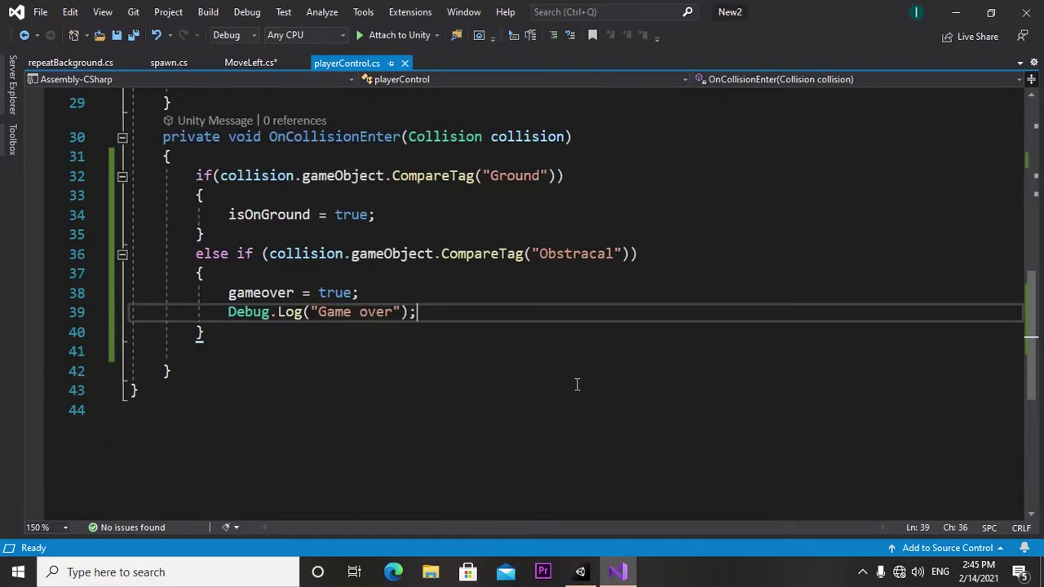
left_click(188, 64)
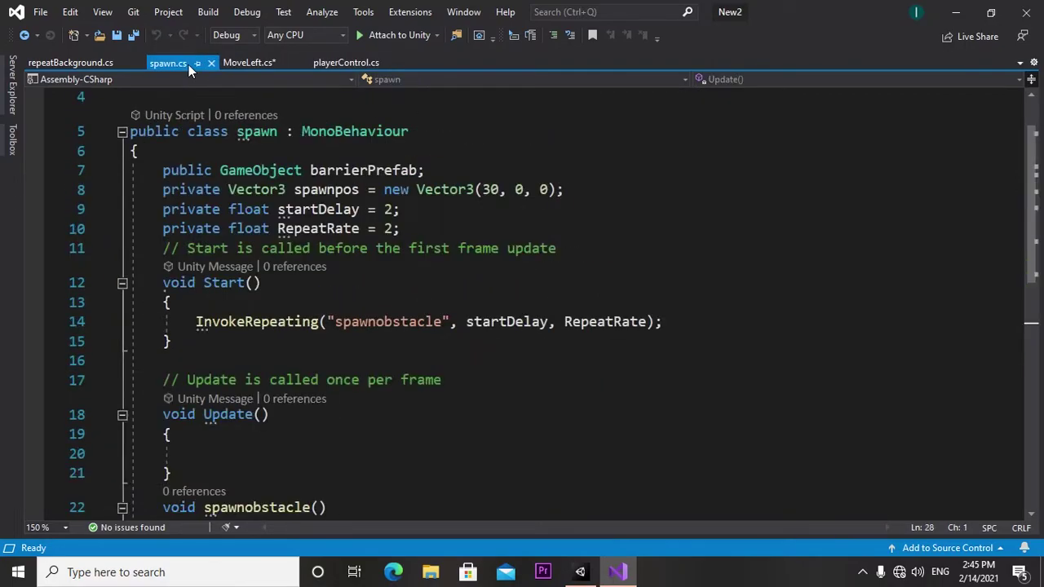
scroll(377, 236, "down", 3)
scroll(378, 237, "up", 3)
left_click(245, 63)
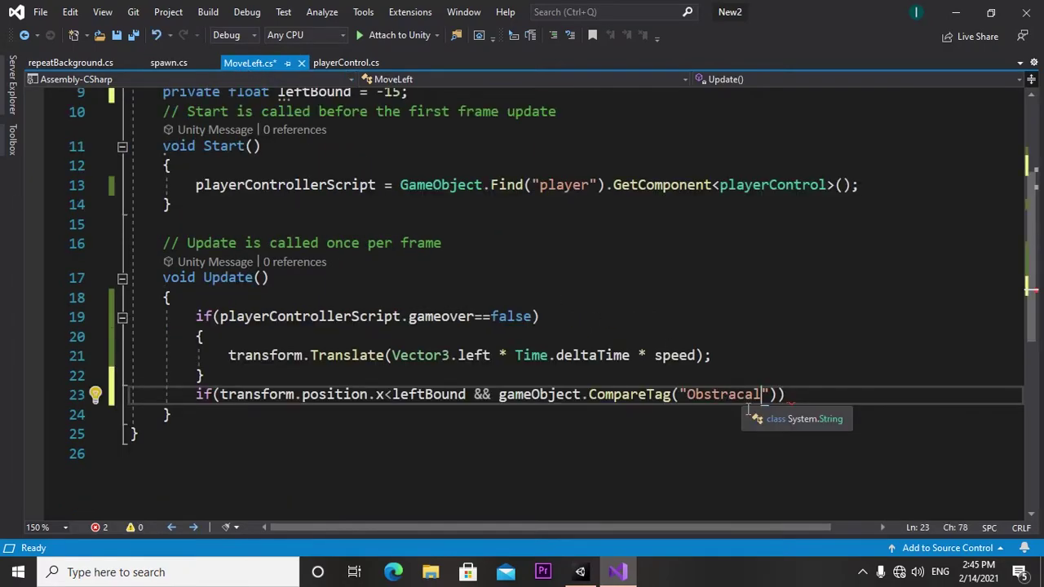
Step: Add a block calling Destroy(gameObject); under the leftBound condition and save MoveLeft.cs
left_click(800, 407)
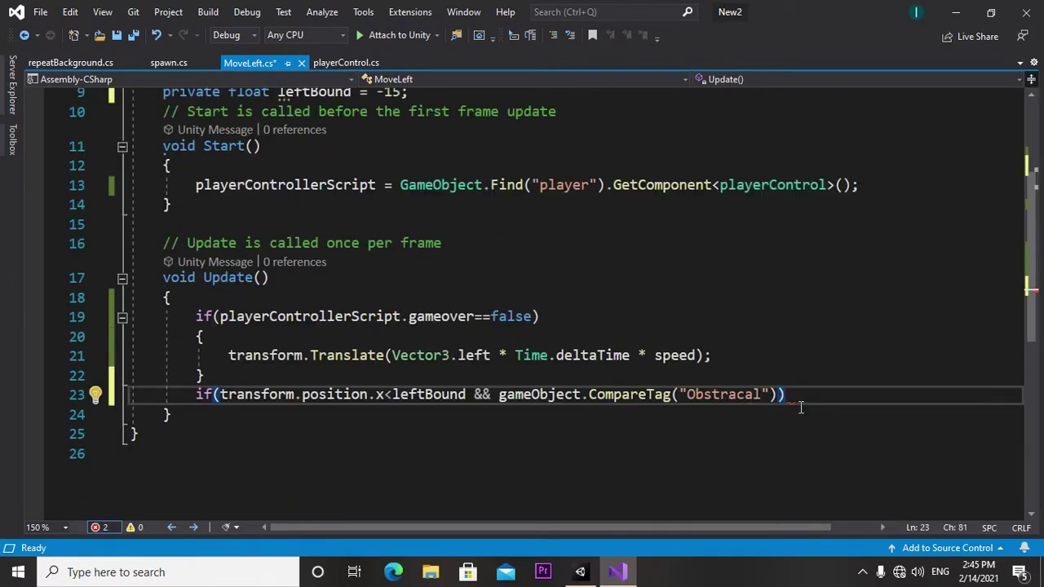
key("Return")
type("{")
key("Return")
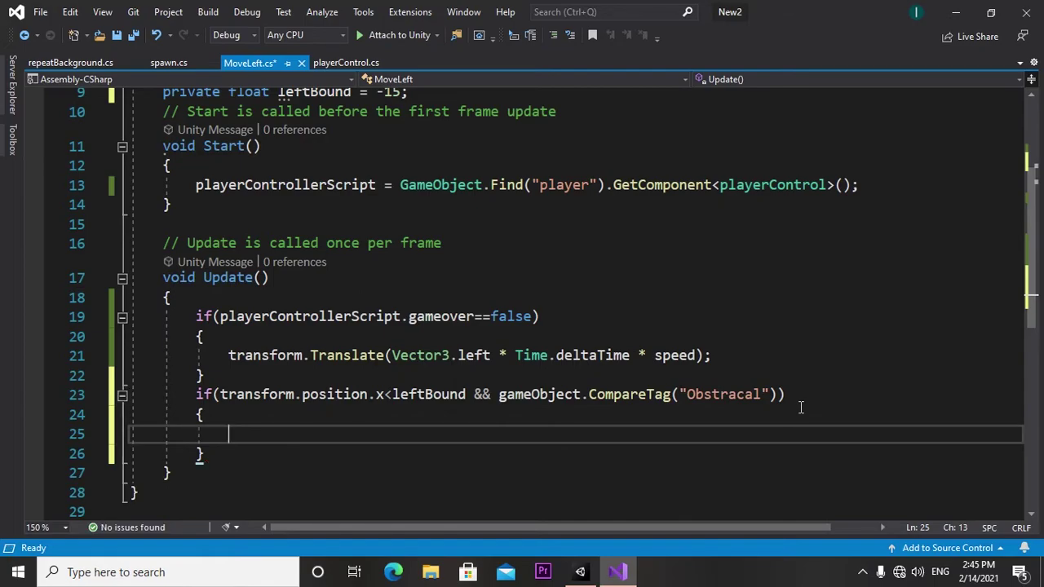
type("de")
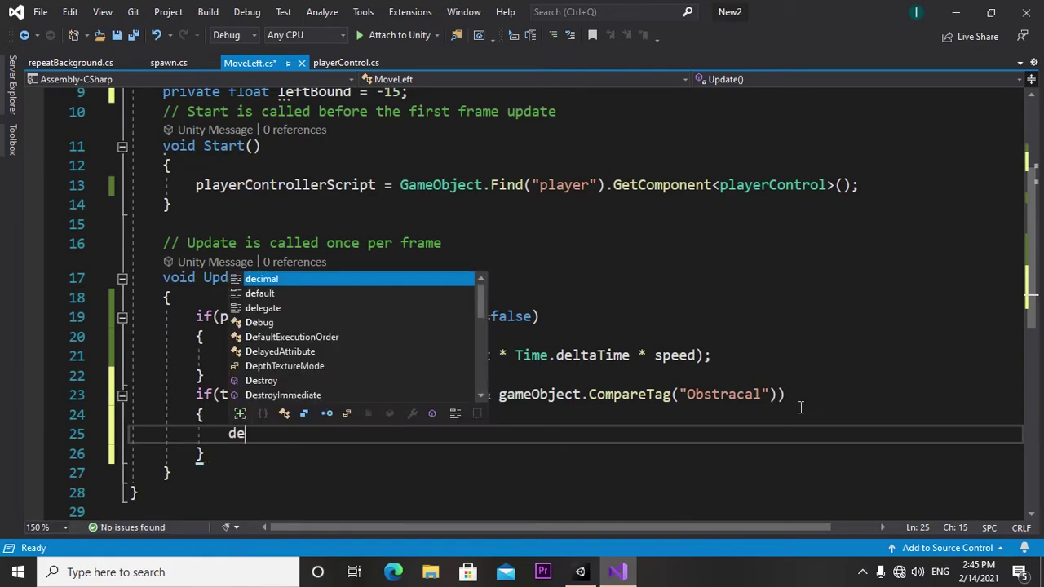
key("Down")
key("Down")
key("Down")
key("Down")
key("Down")
key("Down")
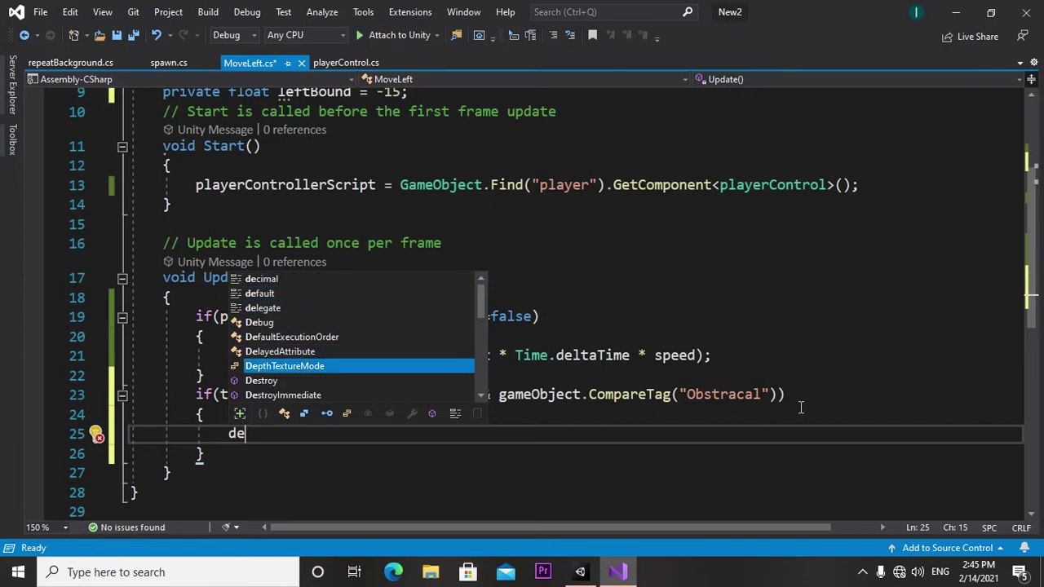
key("Down")
key("Tab")
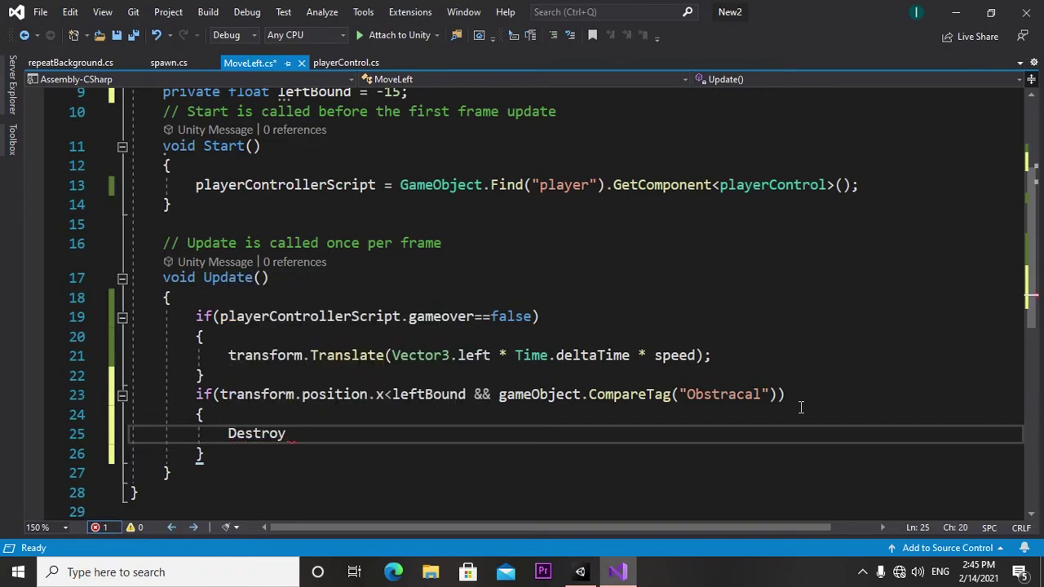
type("(ga")
key("Tab")
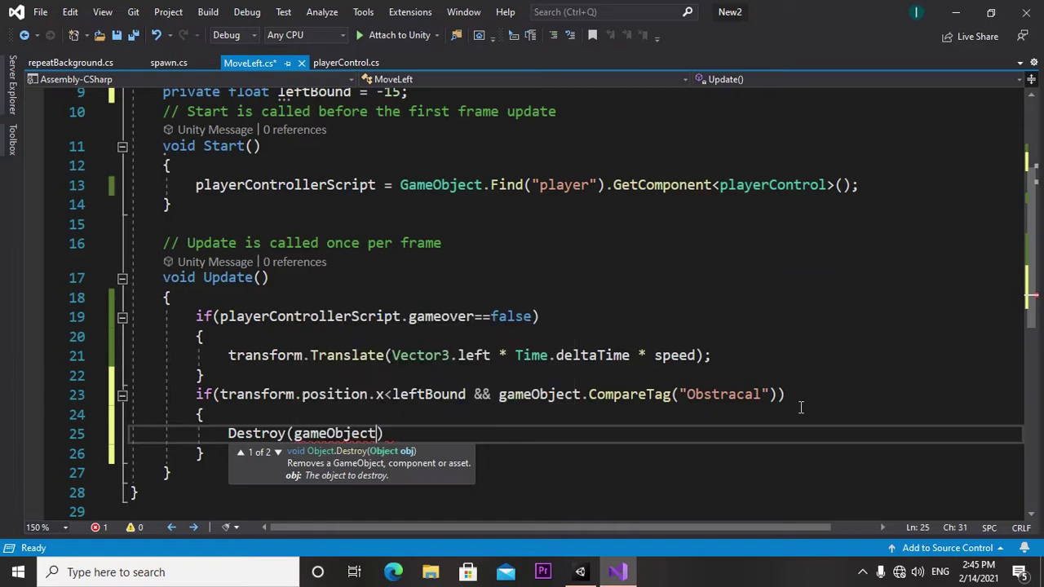
type(");")
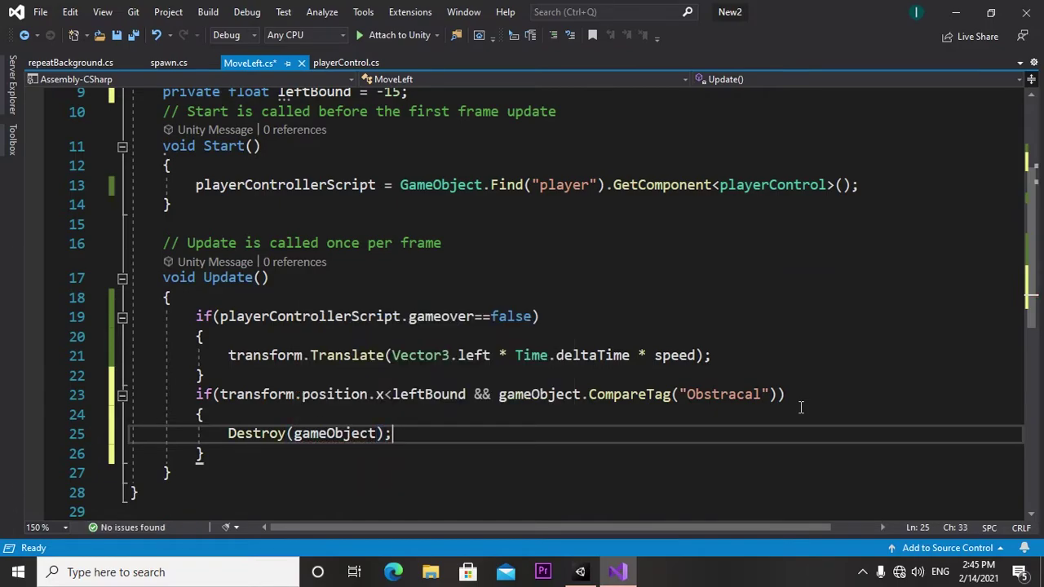
left_click(116, 37)
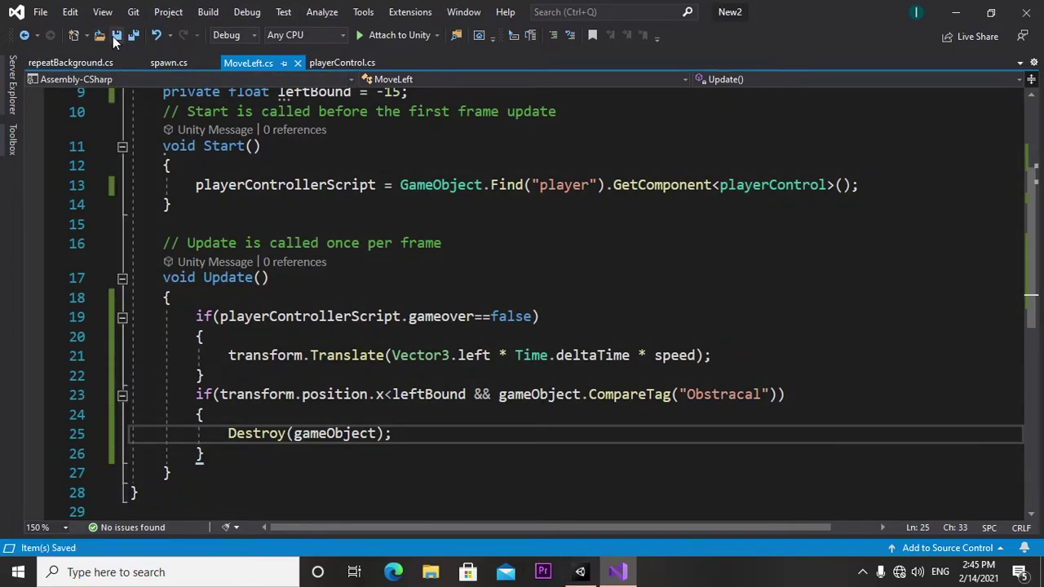
Step: Orbit the scene to the ground and player, start the game, jump, and stop after hitting a barrier
left_click(589, 571)
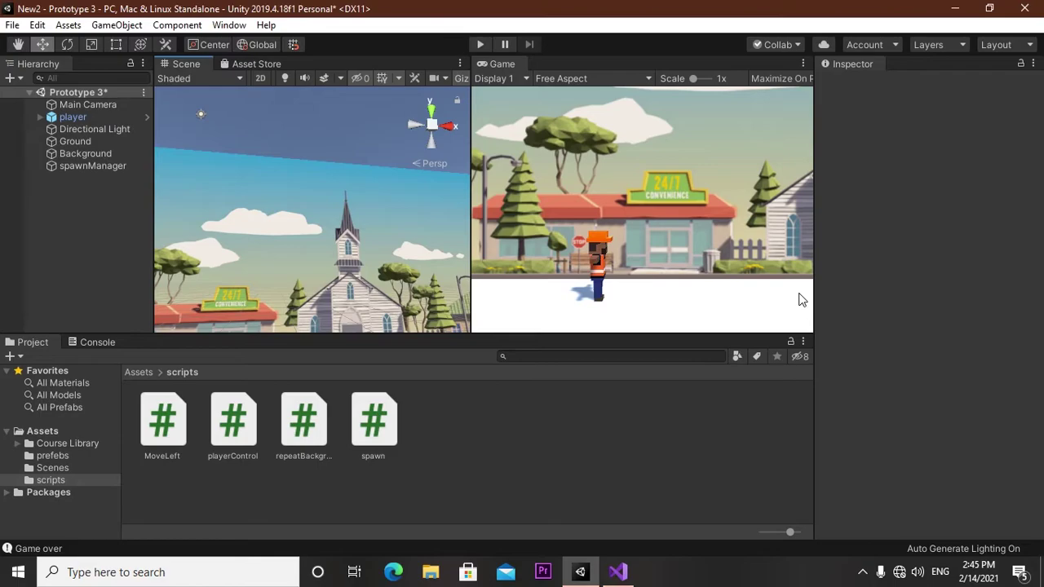
left_click_drag(354, 226, 58, 384, "alt")
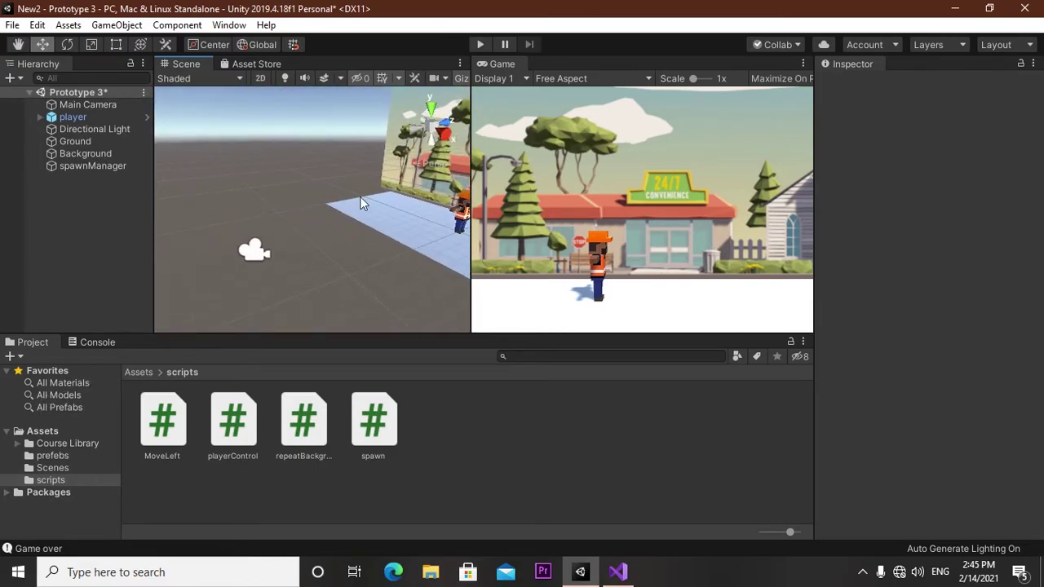
left_click(481, 44)
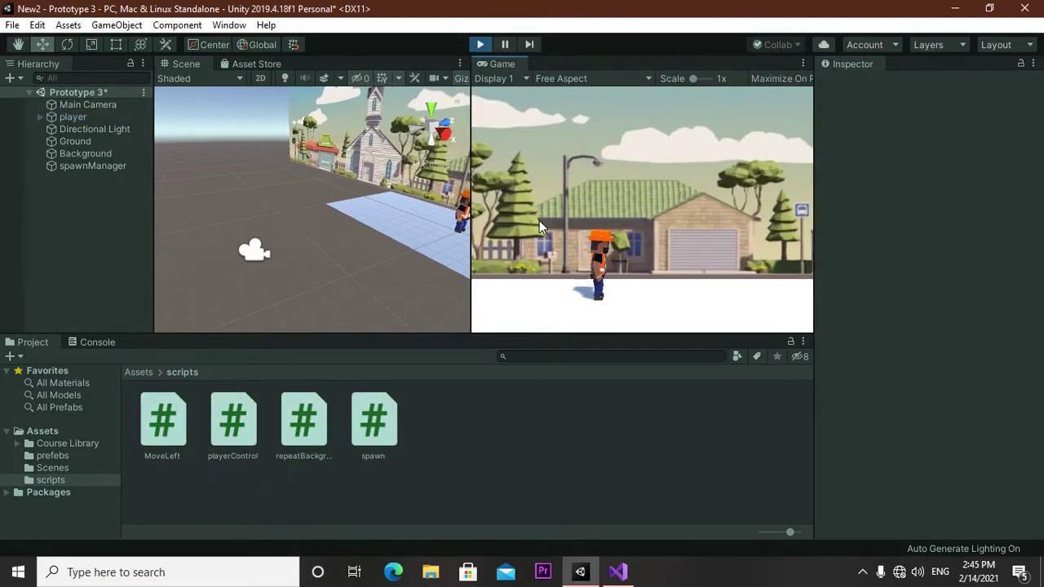
key("space")
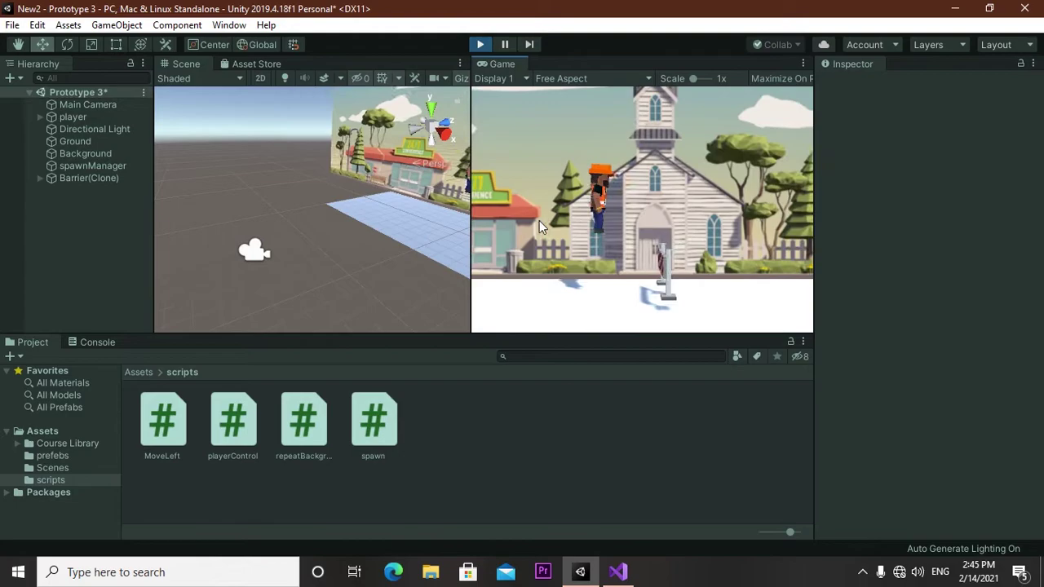
left_click(480, 44)
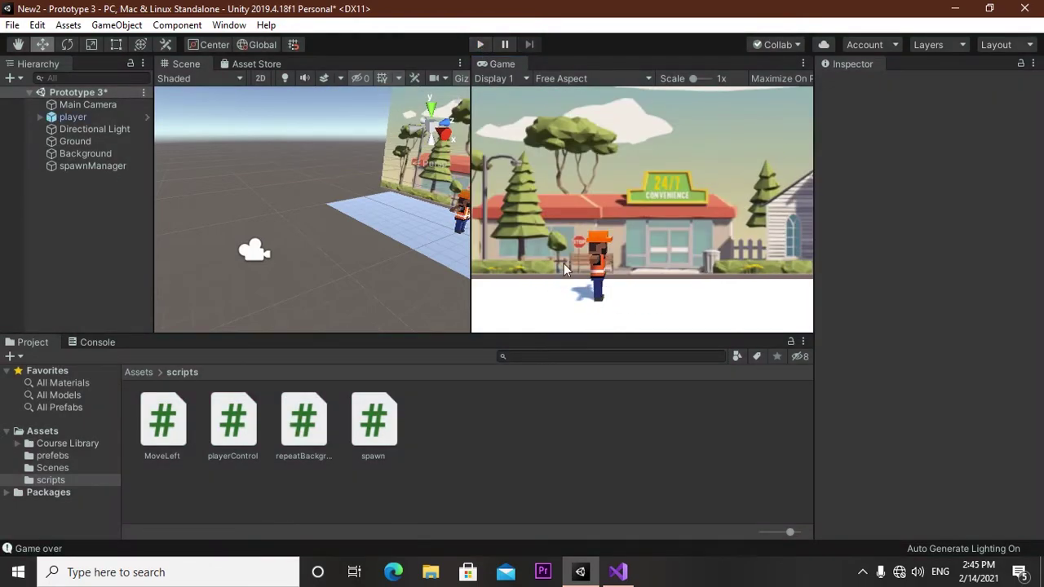
Step: Restart the game and jump the player over successive barriers seven times
left_click(480, 44)
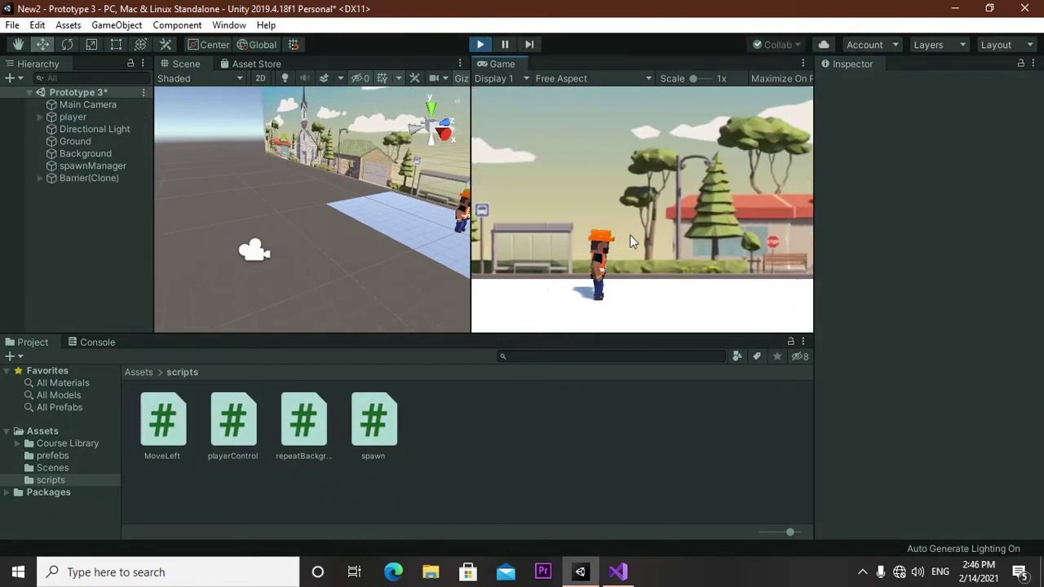
key("space")
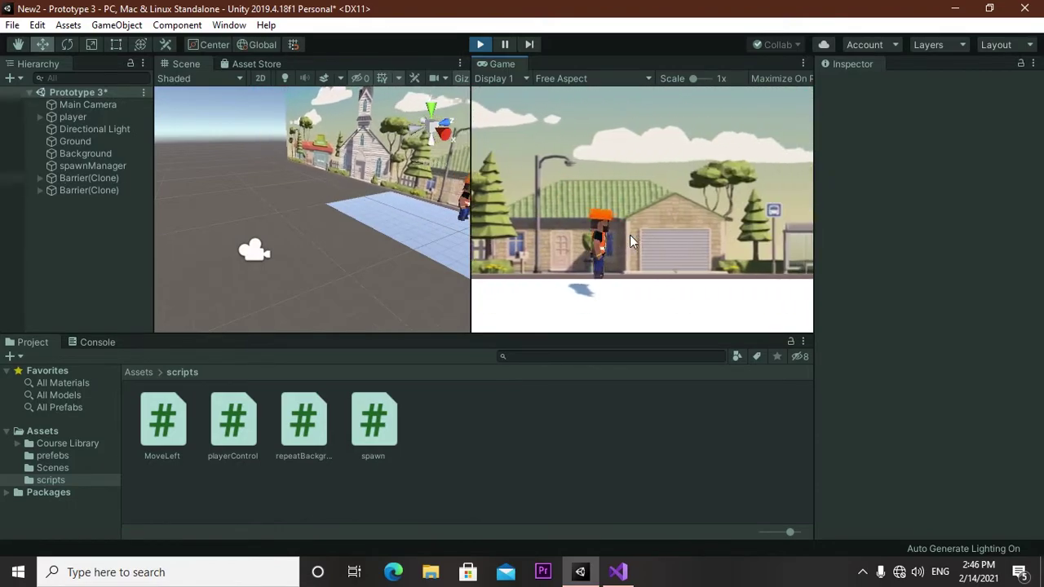
key("space")
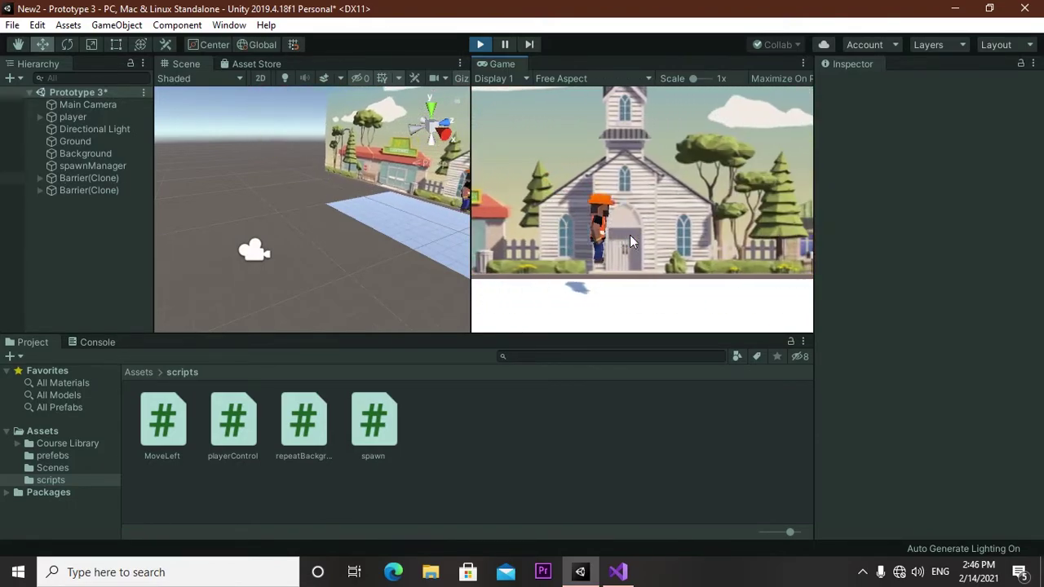
key("space")
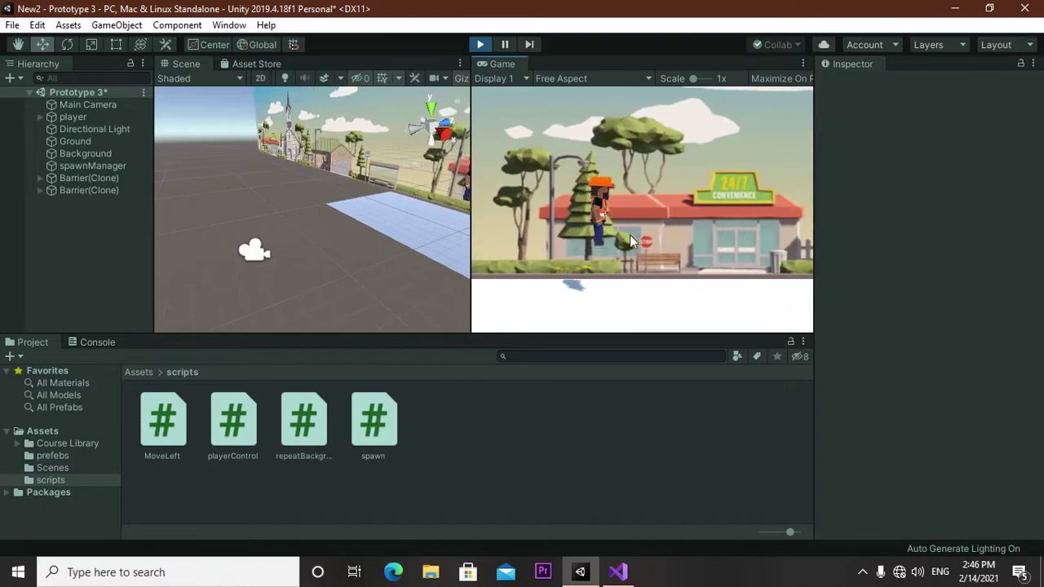
key("space")
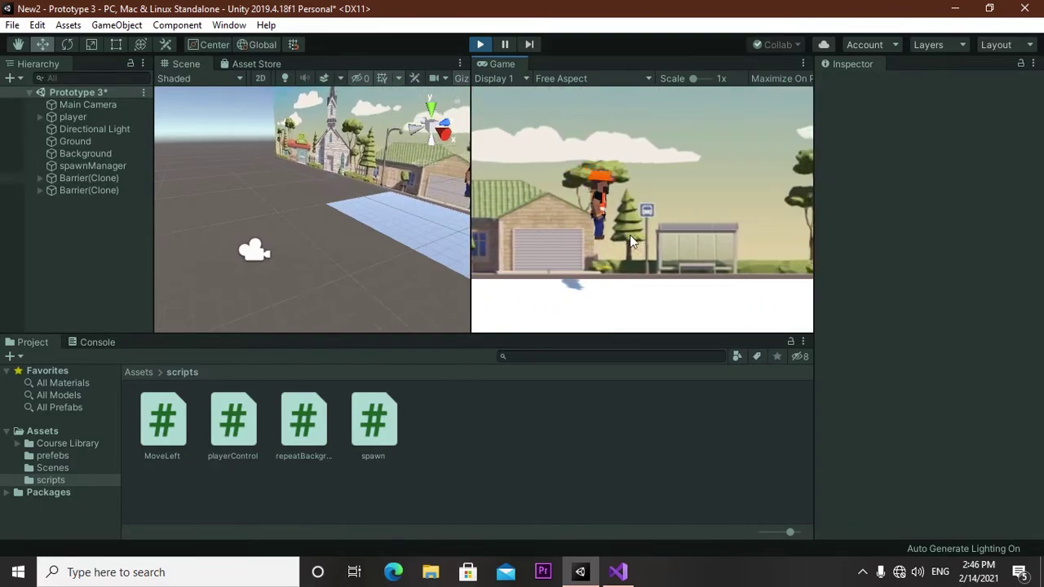
key("space")
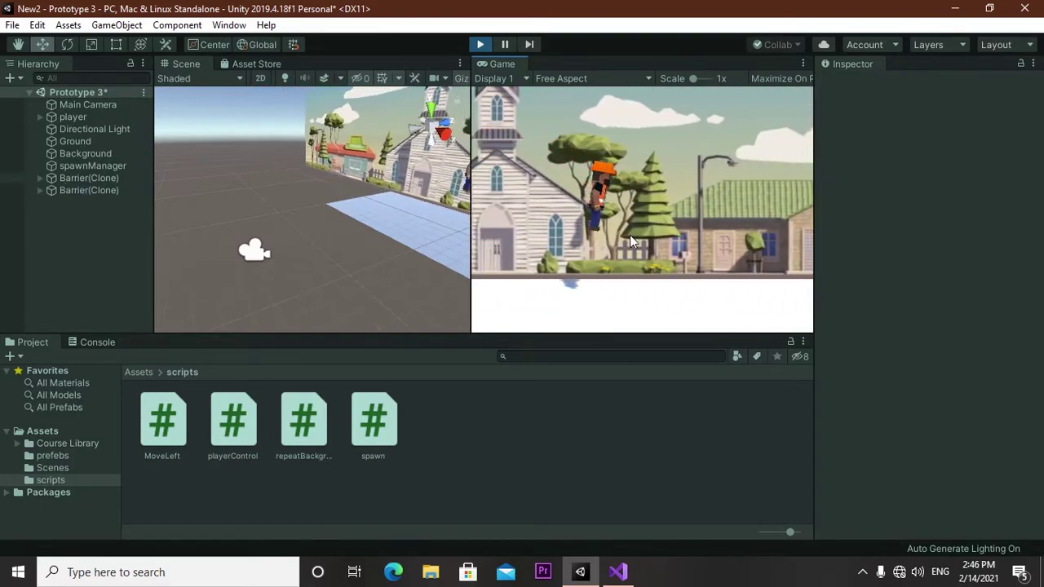
key("space")
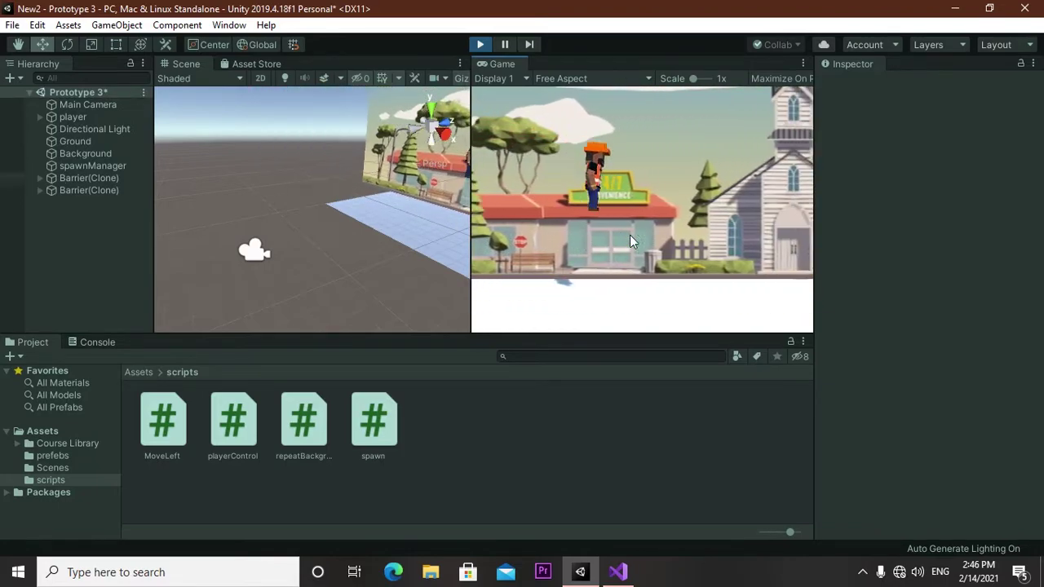
key("space")
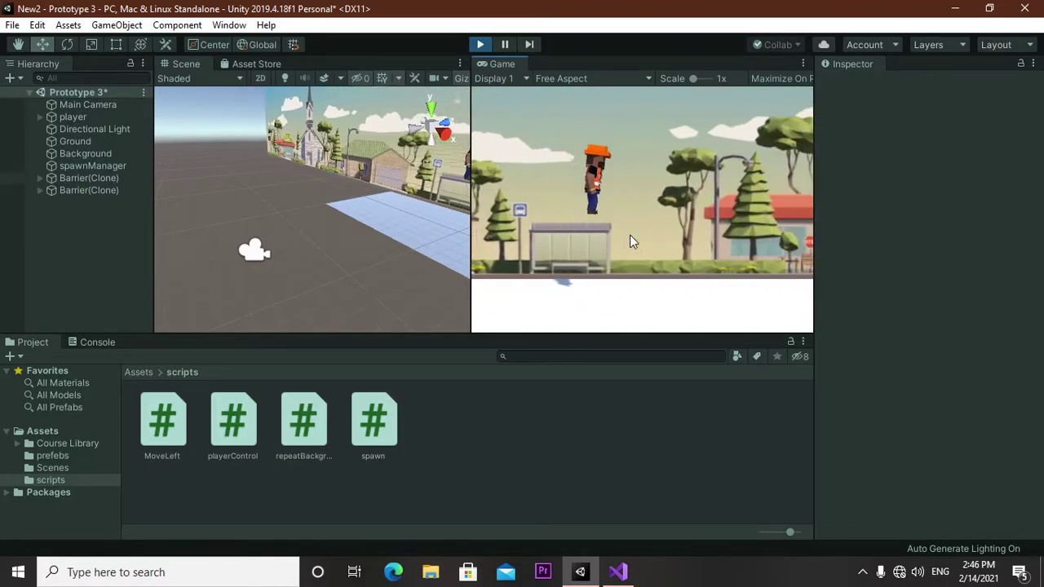
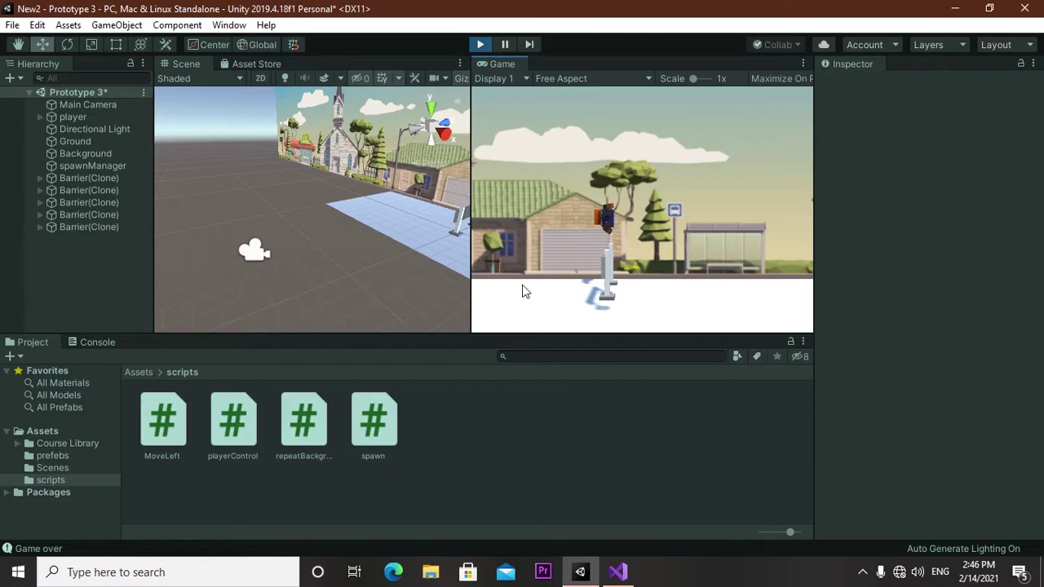
Step: Stop the finished run and review the MoveLeft script in Visual Studio
left_click(481, 45)
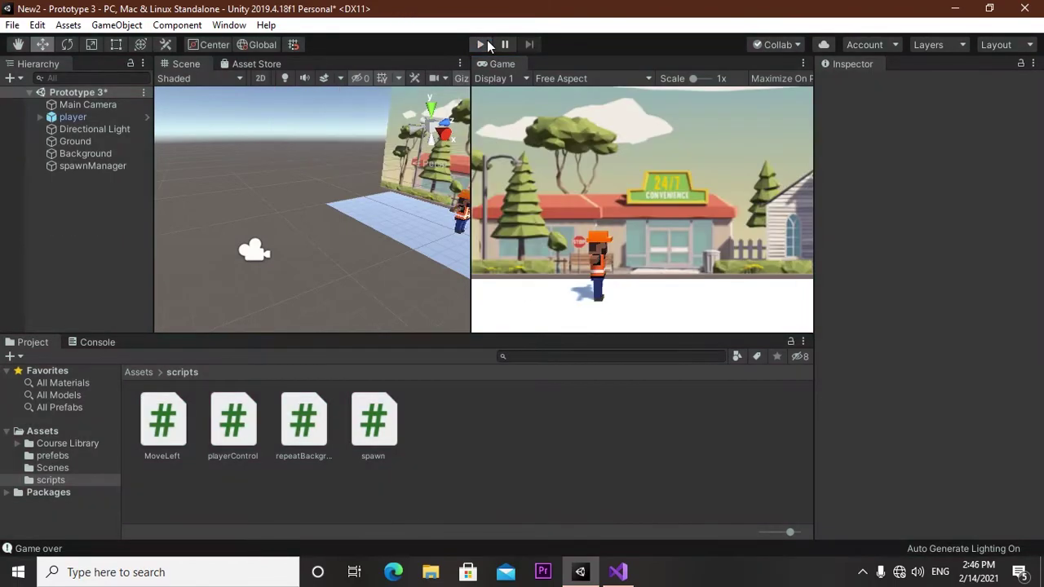
left_click(620, 576)
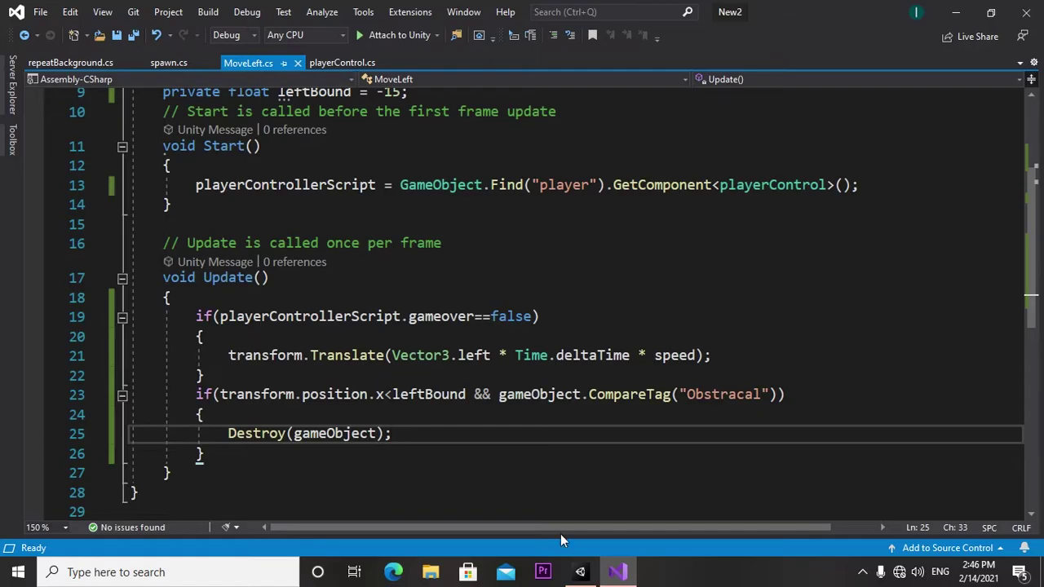
left_click(580, 573)
Step: Orbit the Scene view toward the background and player, and start Play mode again
mouse_move(398, 238)
left_mouse_down("alt")
mouse_move(727, 272)
mouse_move(904, 204)
left_mouse_up("alt")
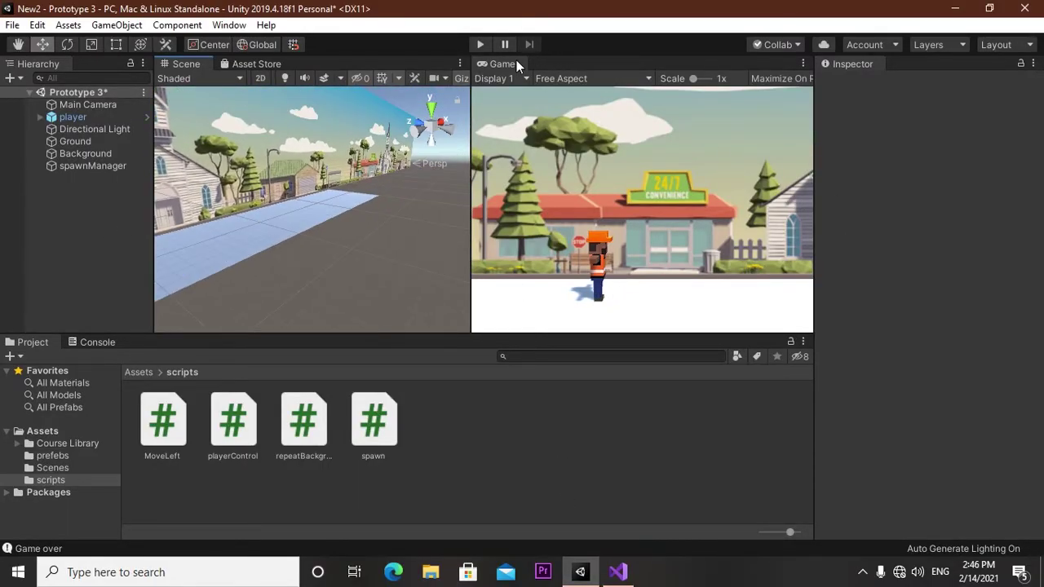
left_click(480, 44)
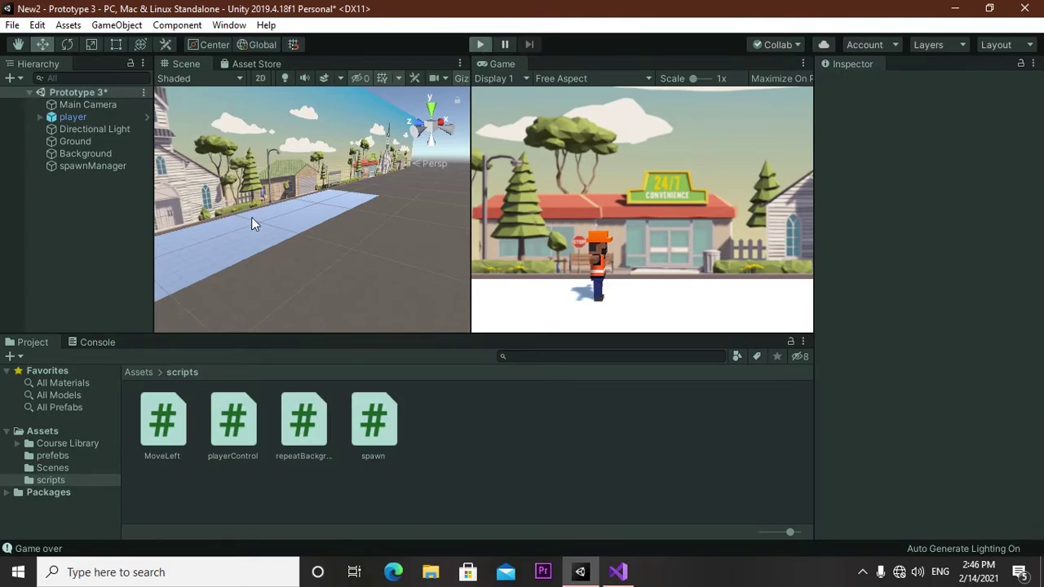
scroll(251, 220, "up", 1)
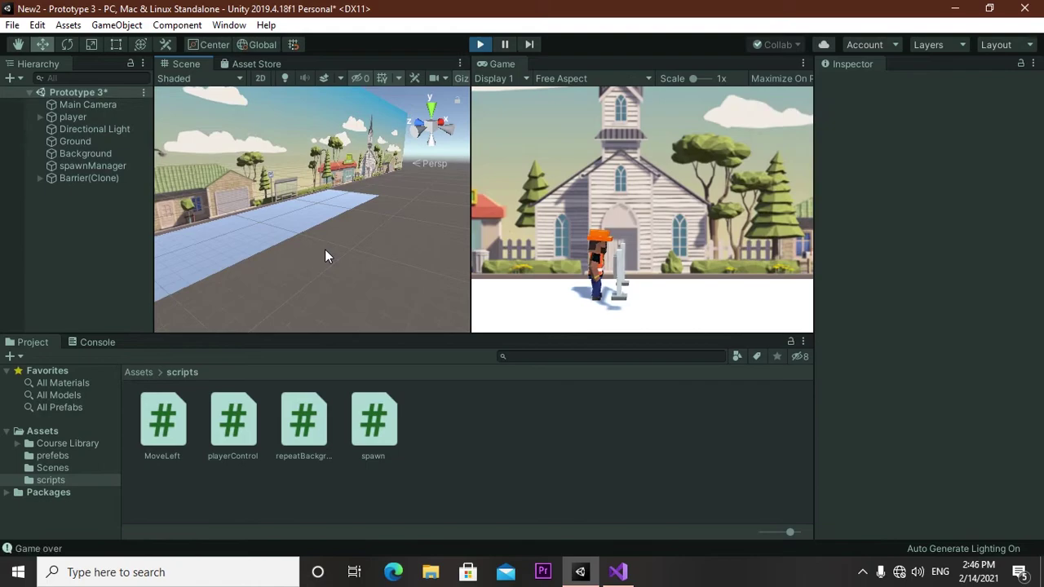
right_click_drag(322, 204, 324, 201)
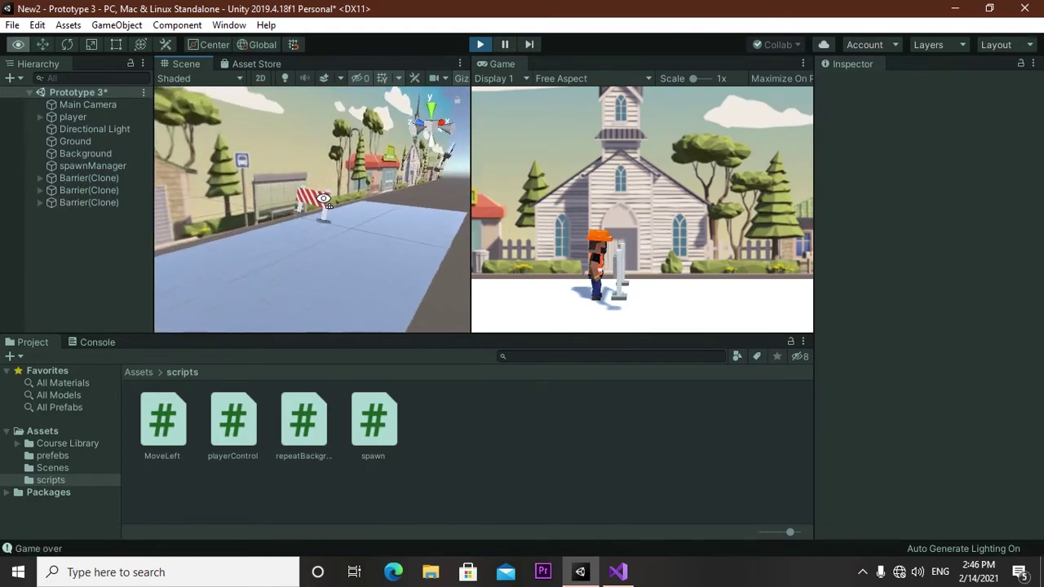
Step: Watch Barrier clones pile up on the road after game over, then stop Play and open spawn.cs
mouse_move(324, 200)
right_mouse_down()
mouse_move(76, 191)
mouse_move(120, 195)
right_mouse_up()
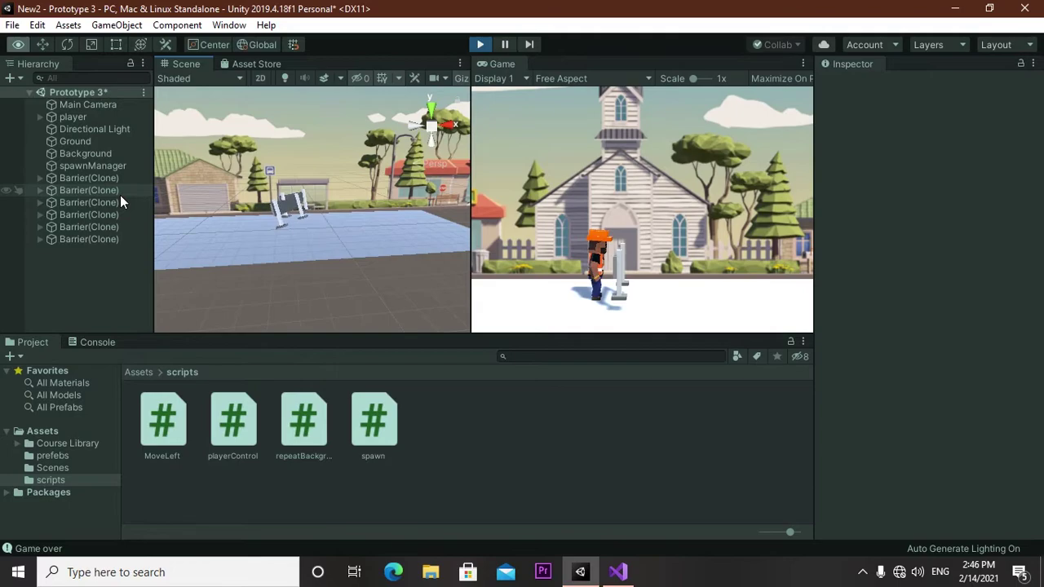
right_click_drag(119, 195, 140, 195)
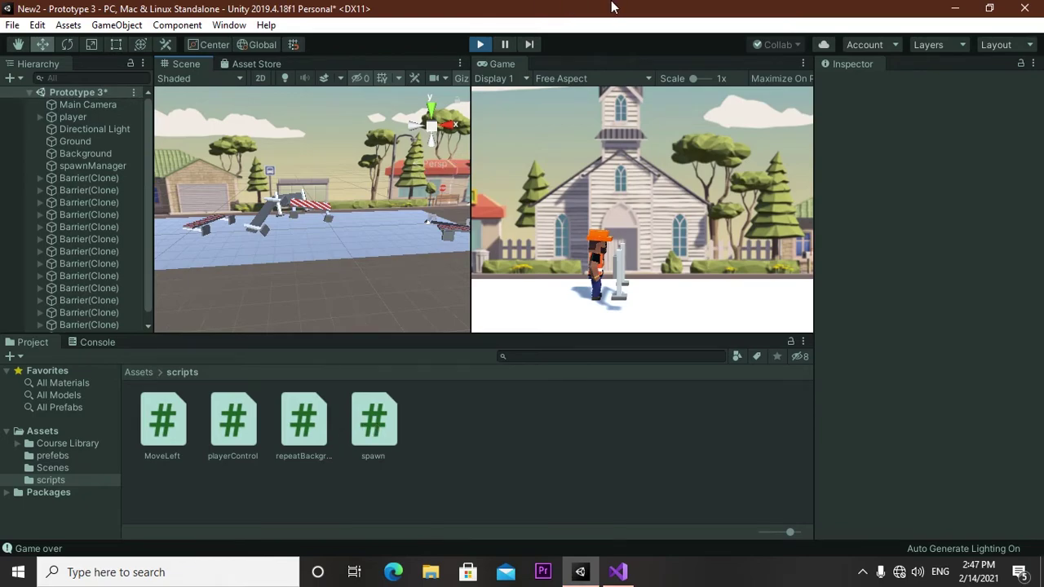
left_click(480, 45)
double_click(357, 443)
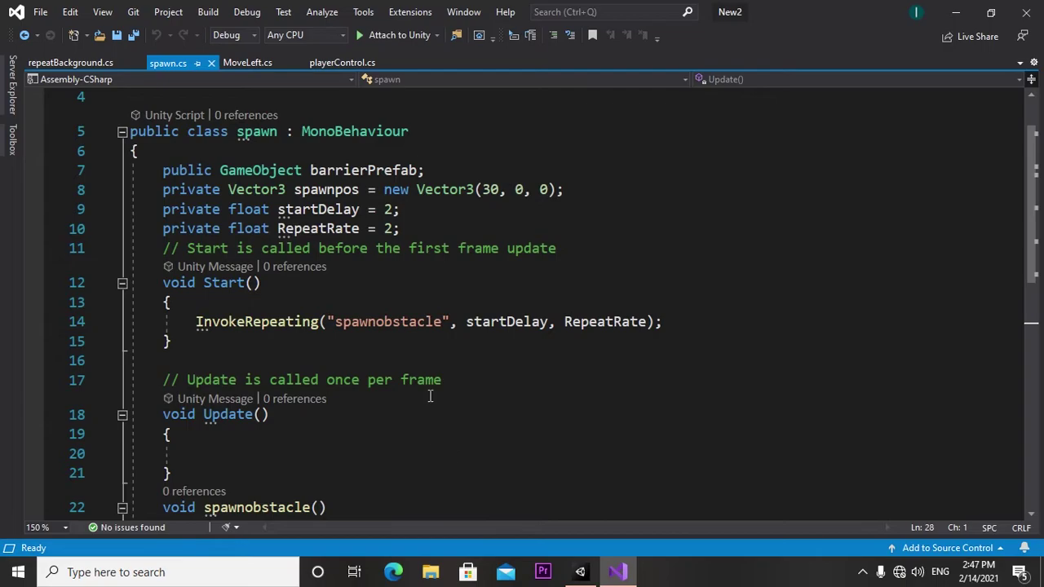
Step: Add 'private playerControl playercontrolscript;' on a new line below RepeatRate in spawn.cs
left_click(414, 235)
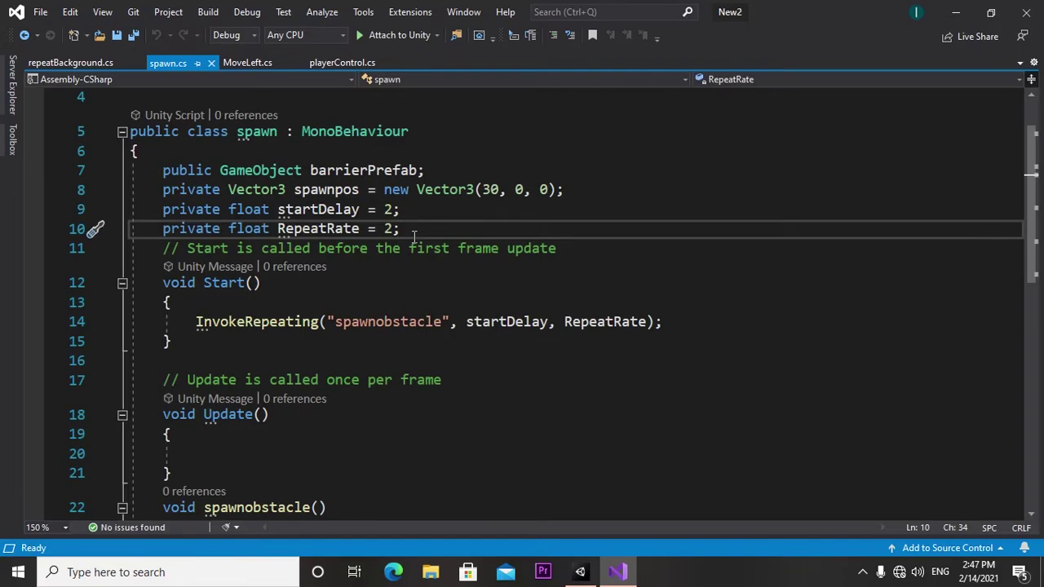
key("Return")
type("private ")
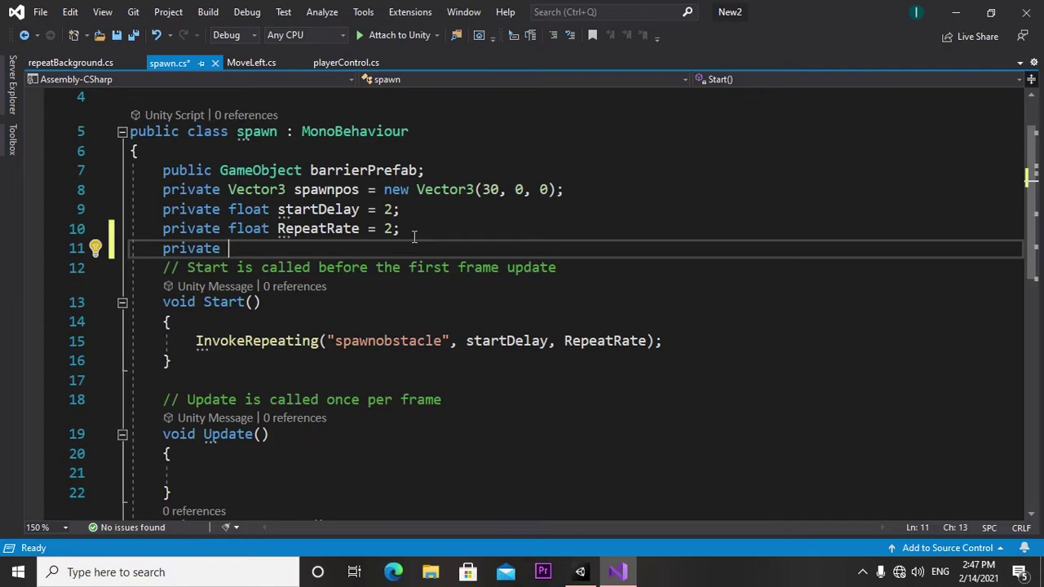
type("pla")
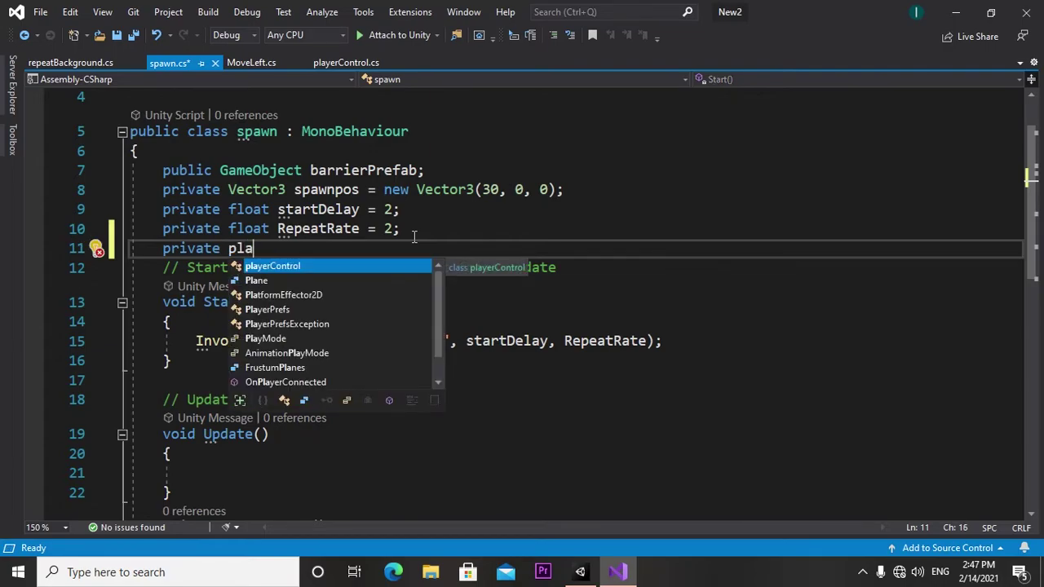
key("Tab")
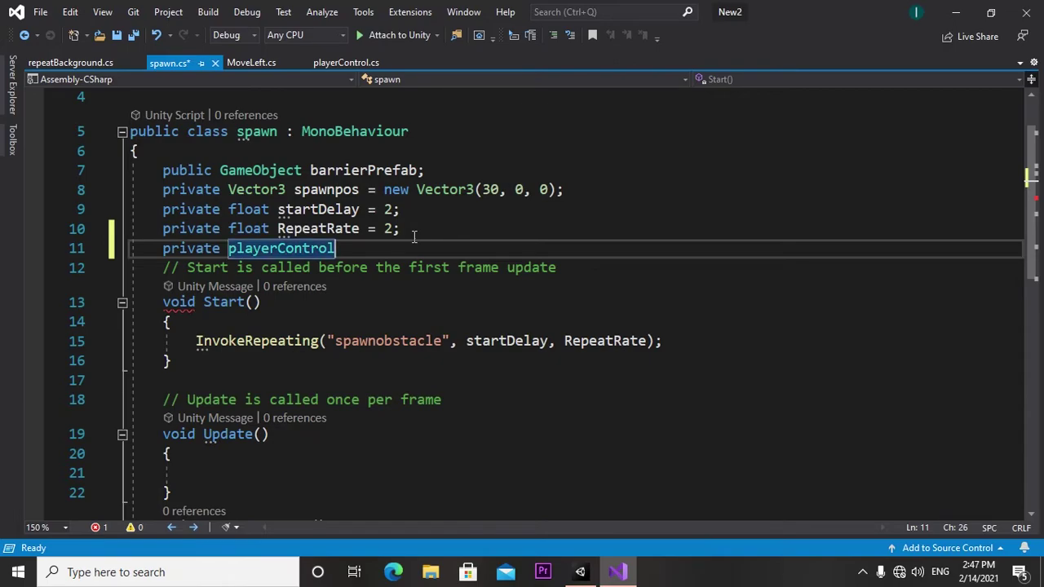
type(" playe")
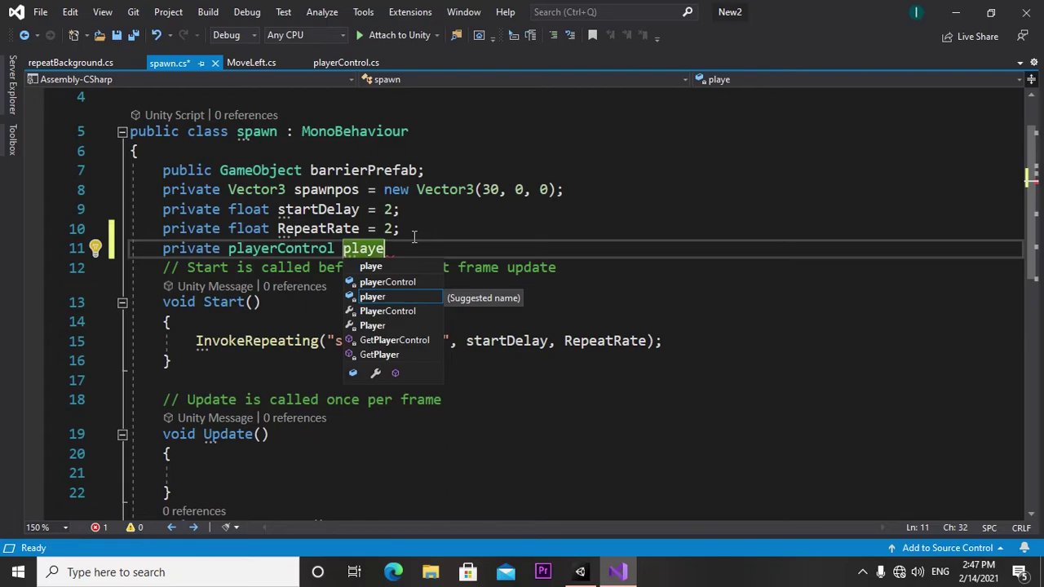
type("rcon")
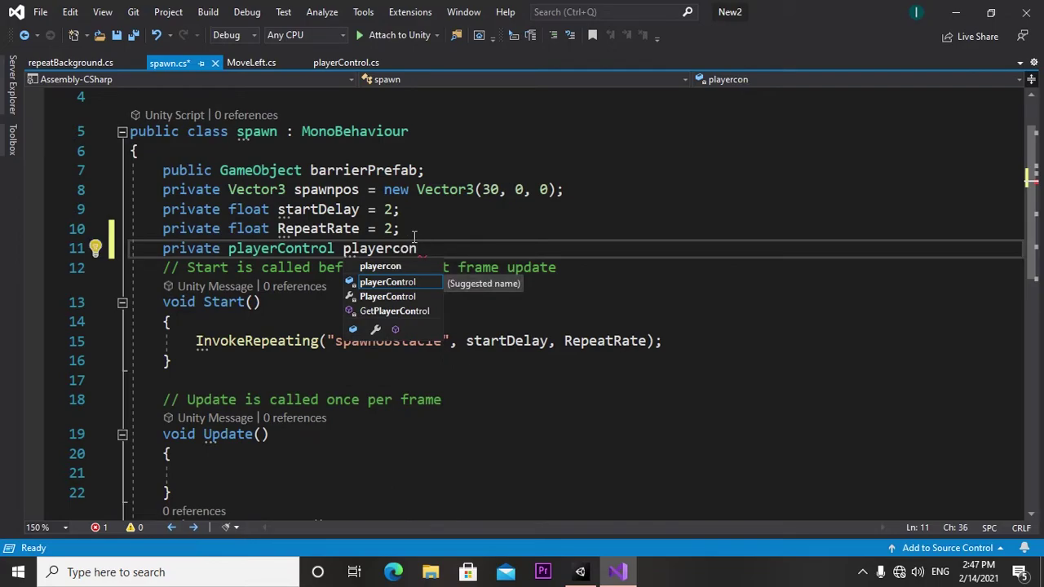
type("tr")
type("ol")
type("script;")
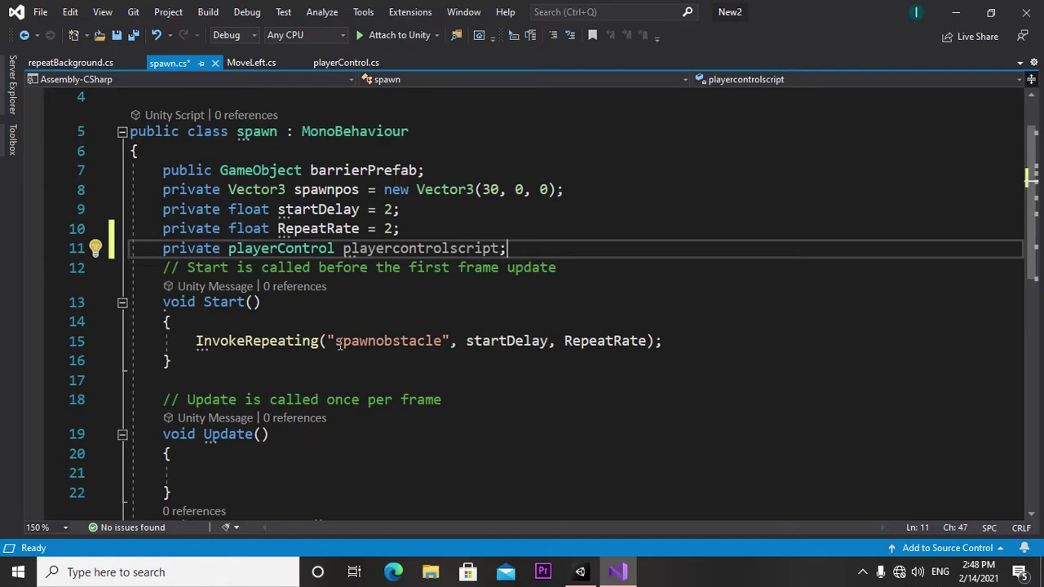
mouse_move(209, 354)
left_click_drag(196, 341, 172, 362)
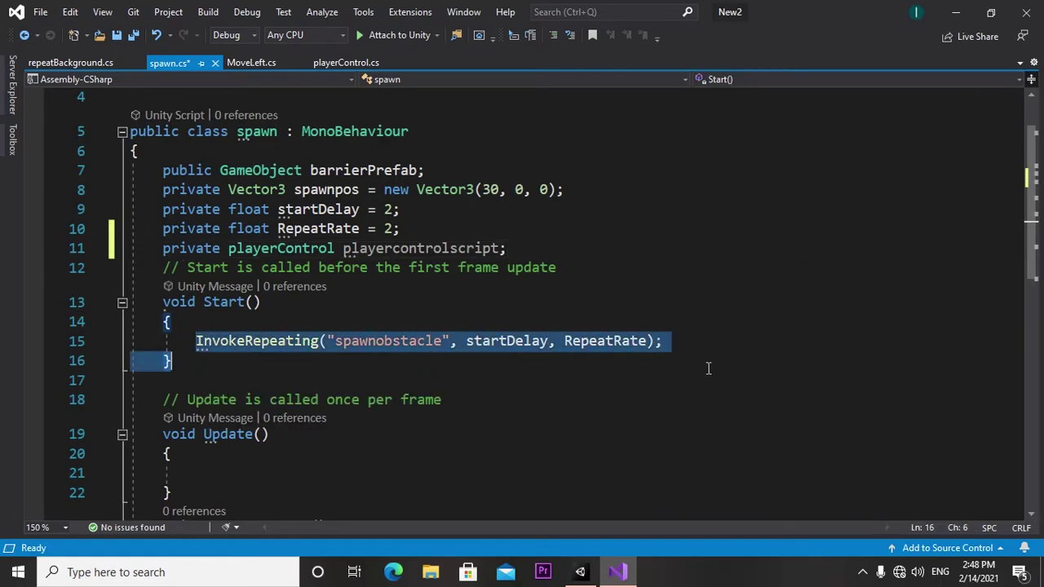
Step: In Start, begin 'playercontrolscript = GameObject.Find', correcting the mistyped lowercase gameObject
scroll(798, 400, "down", 3)
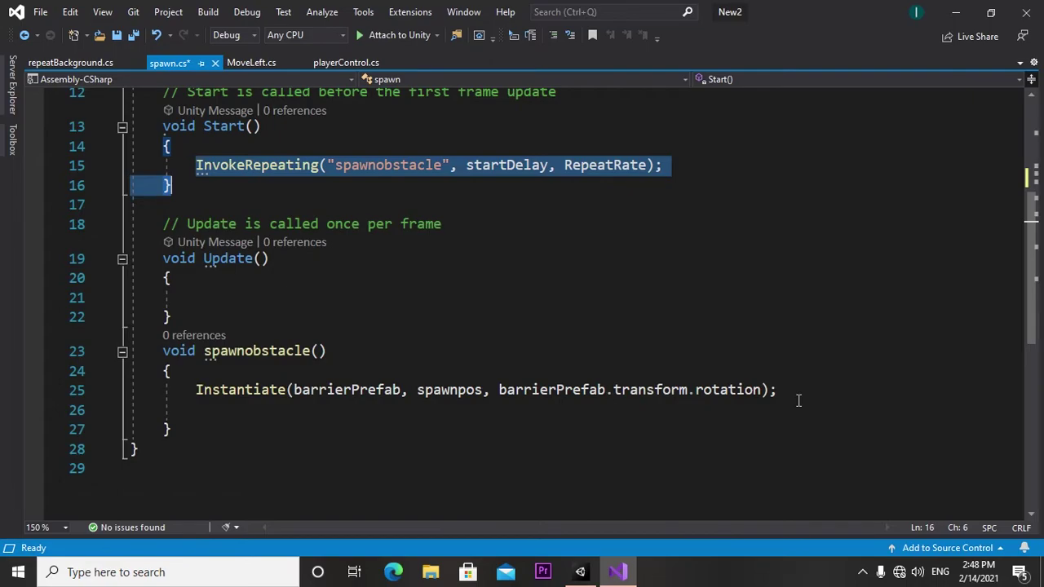
scroll(799, 400, "up", 2)
scroll(798, 400, "up", 2)
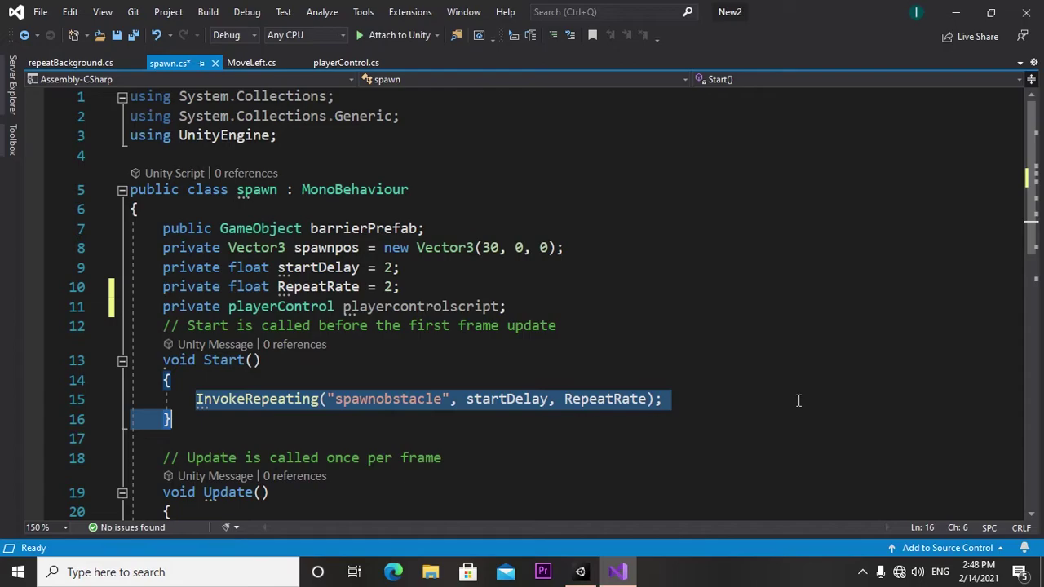
left_click(206, 384)
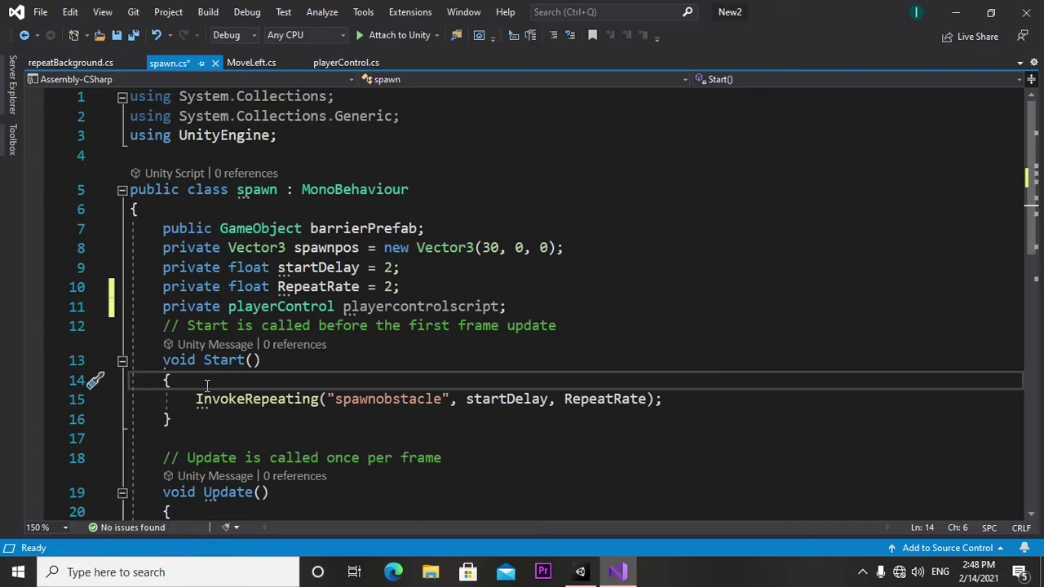
key("Return")
type("pla")
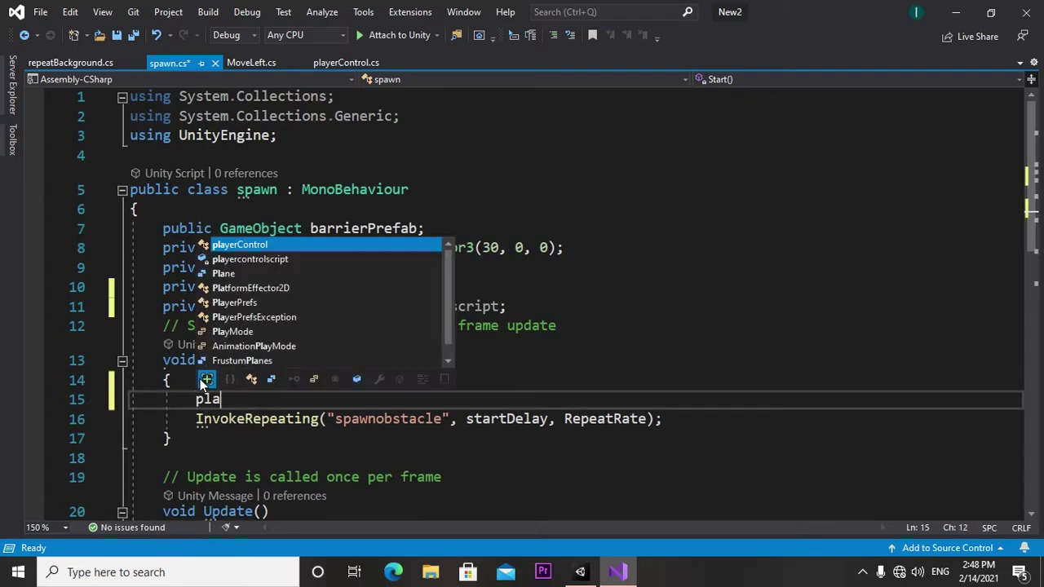
type("y")
key("Down")
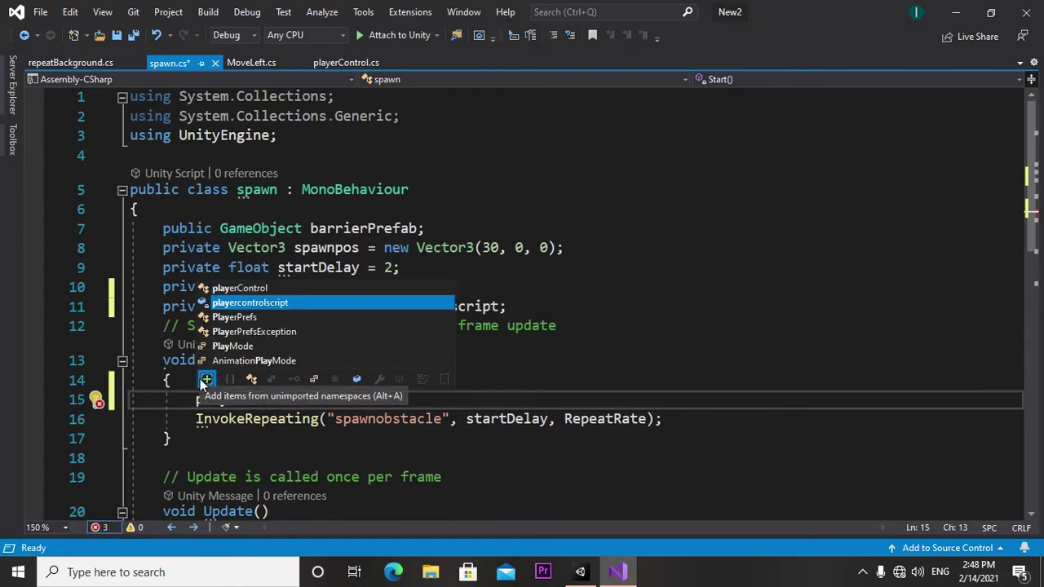
key("Tab")
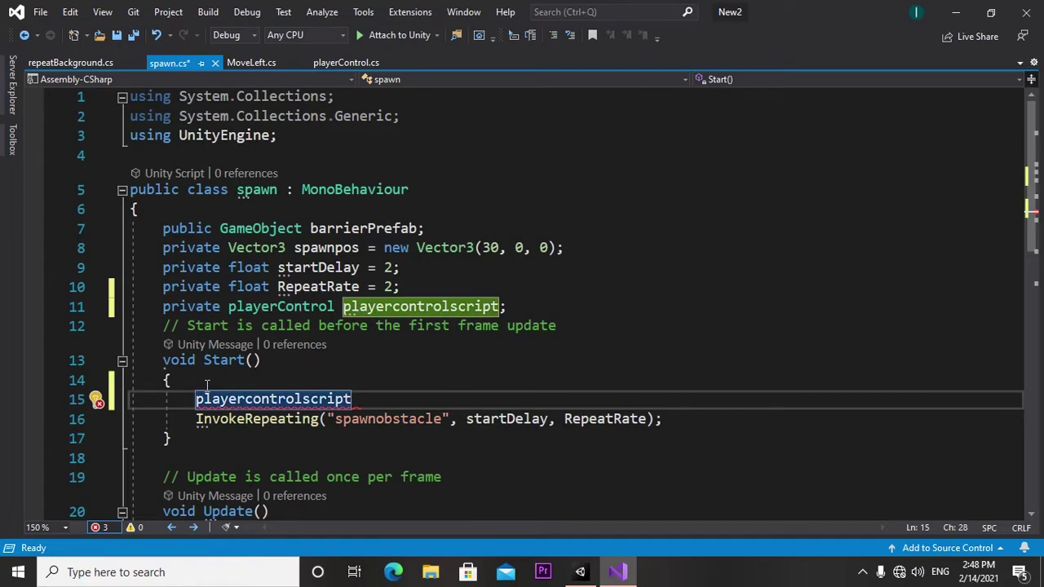
type("=")
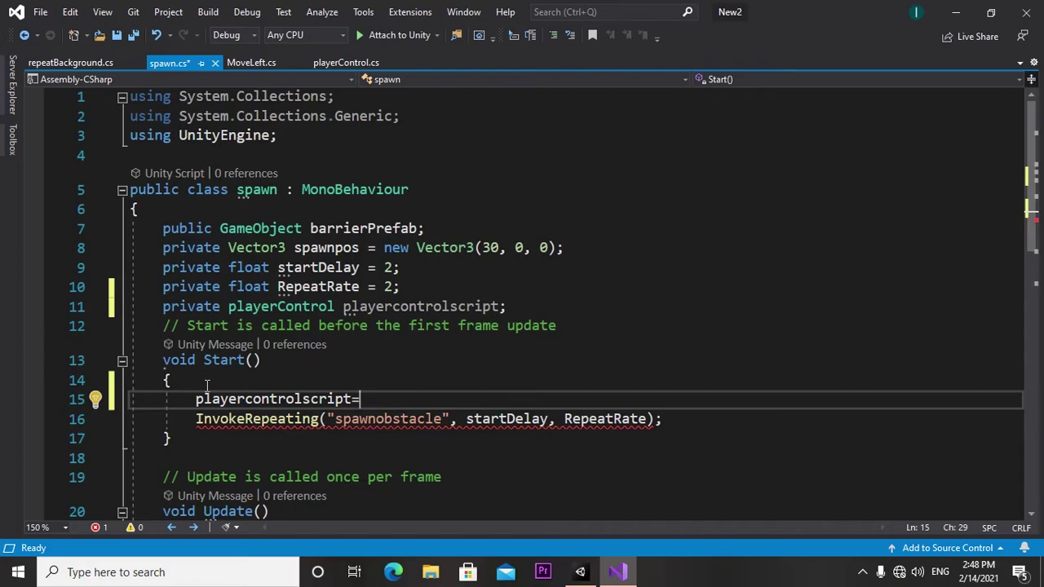
type("game")
key("Tab")
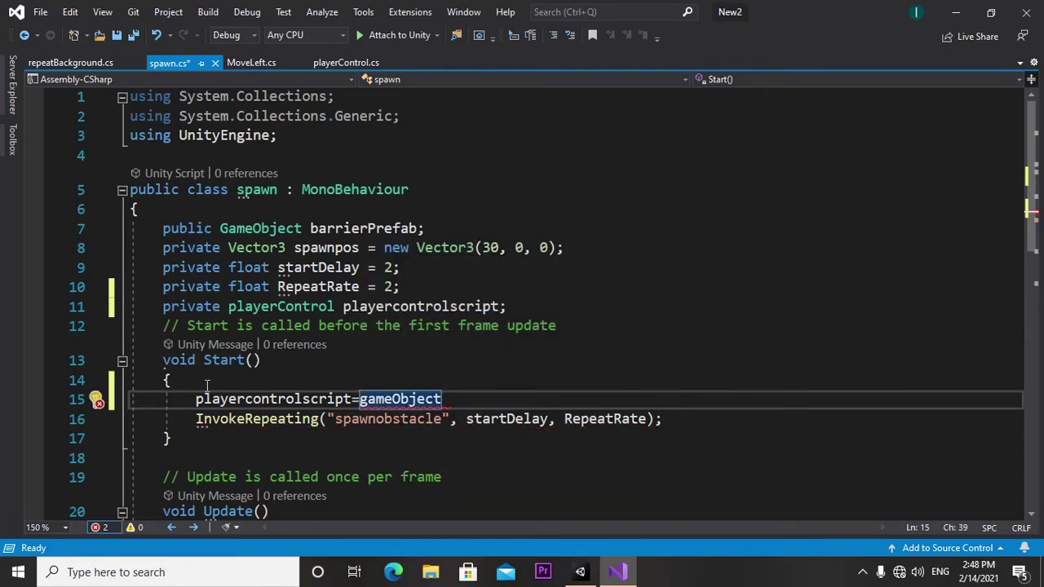
type(".fi")
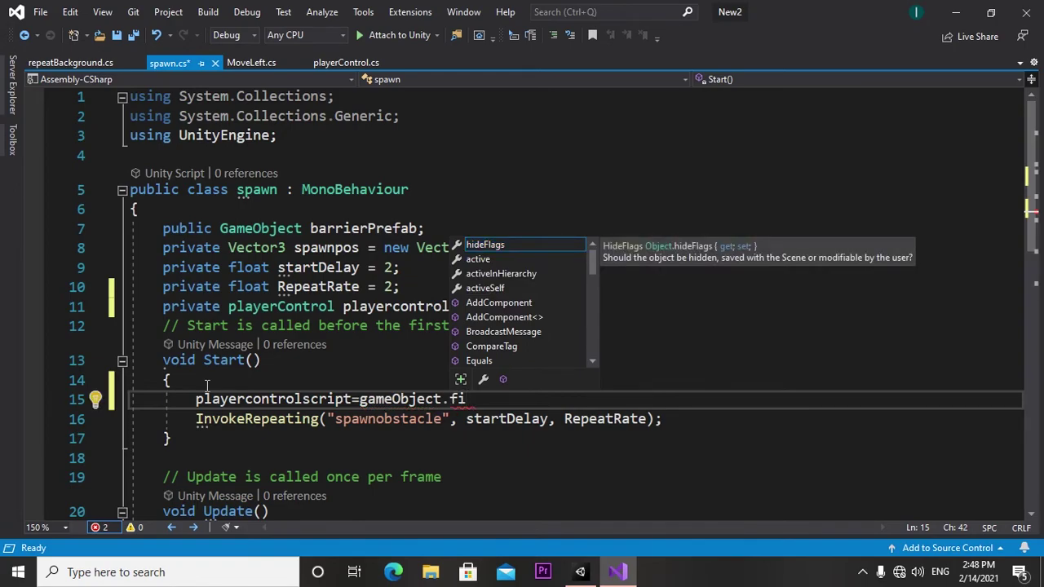
type("n")
key("BackSpace")
key("BackSpace")
key("BackSpace")
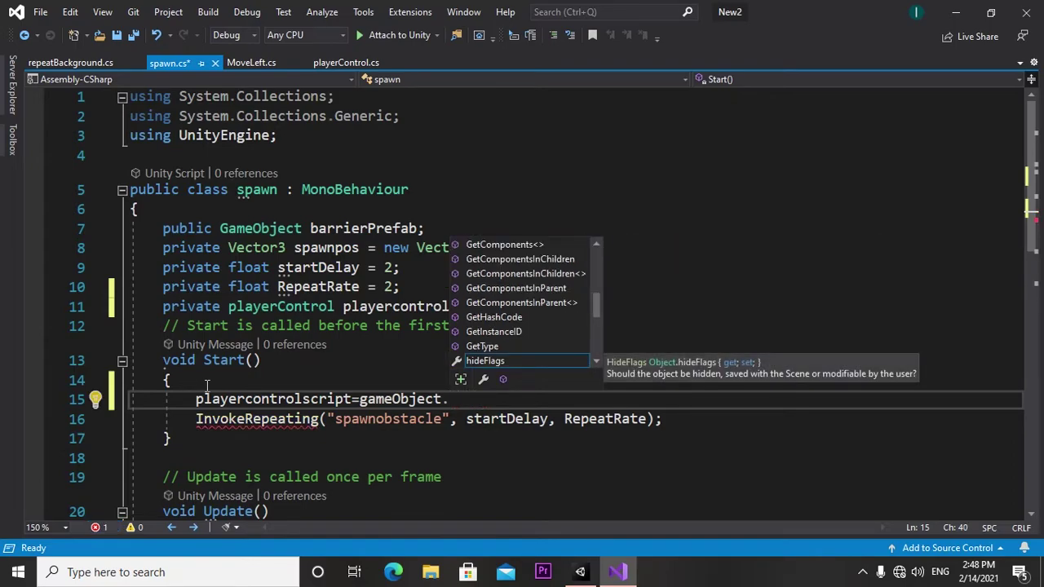
key("BackSpace")
type(".")
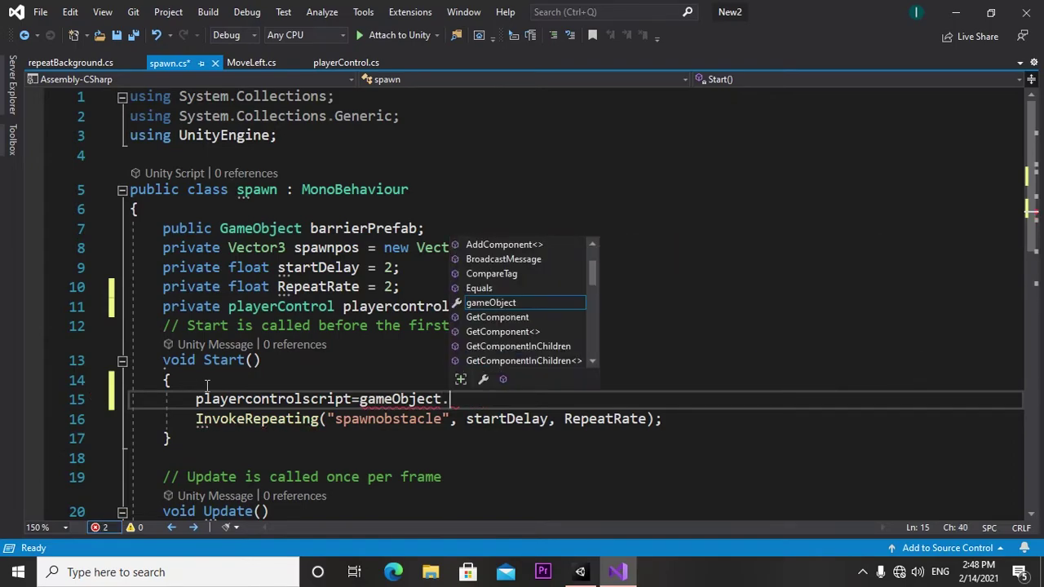
type("F")
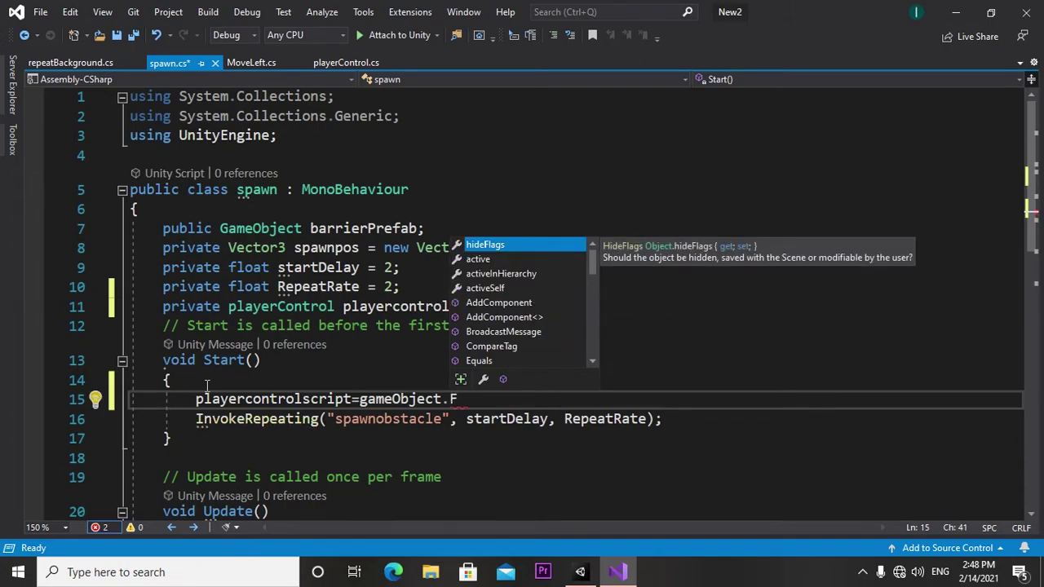
key("BackSpace")
key("BackSpace")
key("BackSpace")
key("BackSpace")
key("BackSpace")
key("BackSpace")
key("BackSpace")
key("BackSpace")
key("BackSpace")
key("BackSpace")
key("BackSpace")
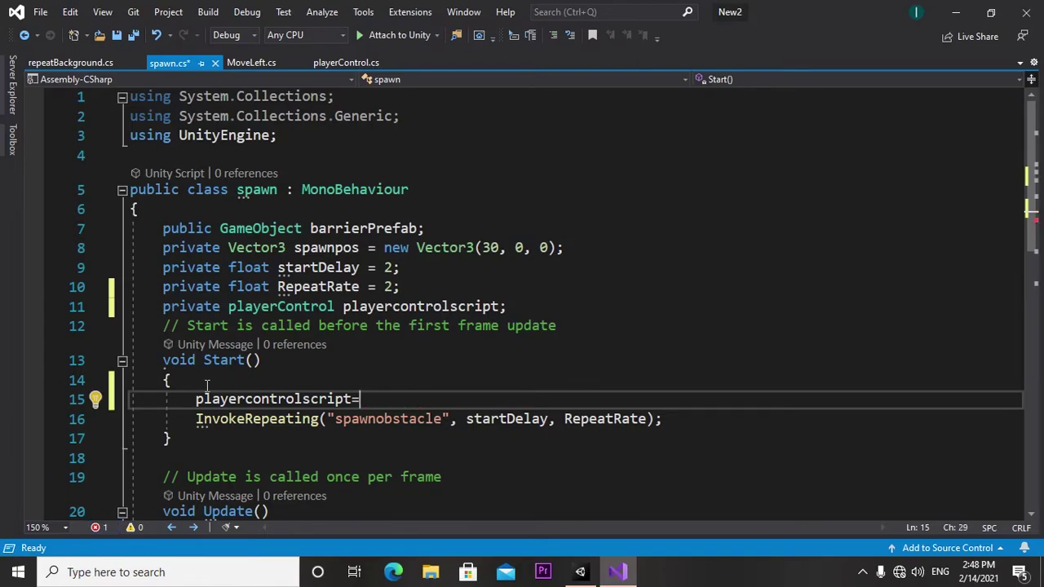
type("G")
key("Tab")
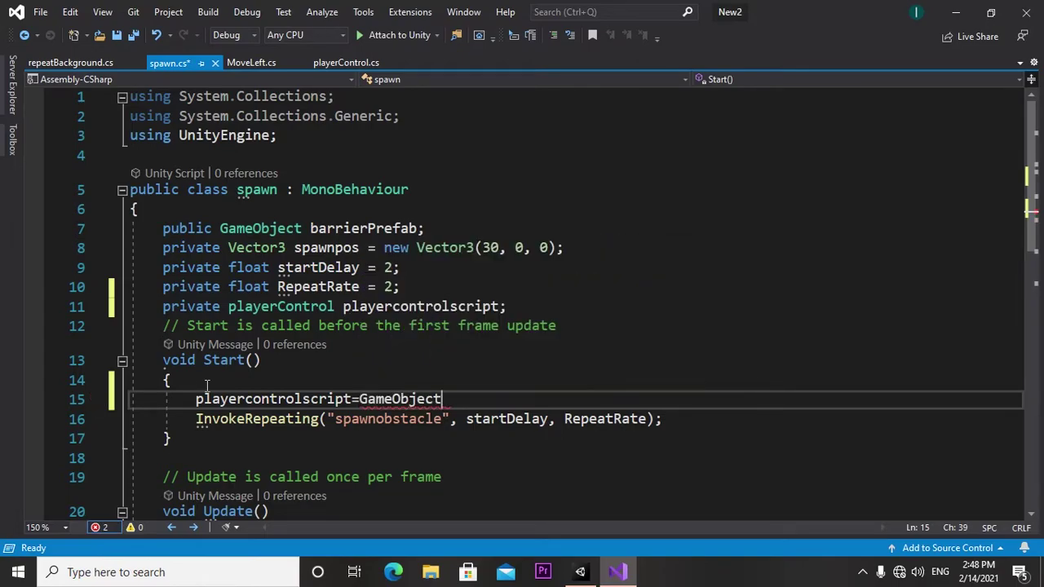
type(".")
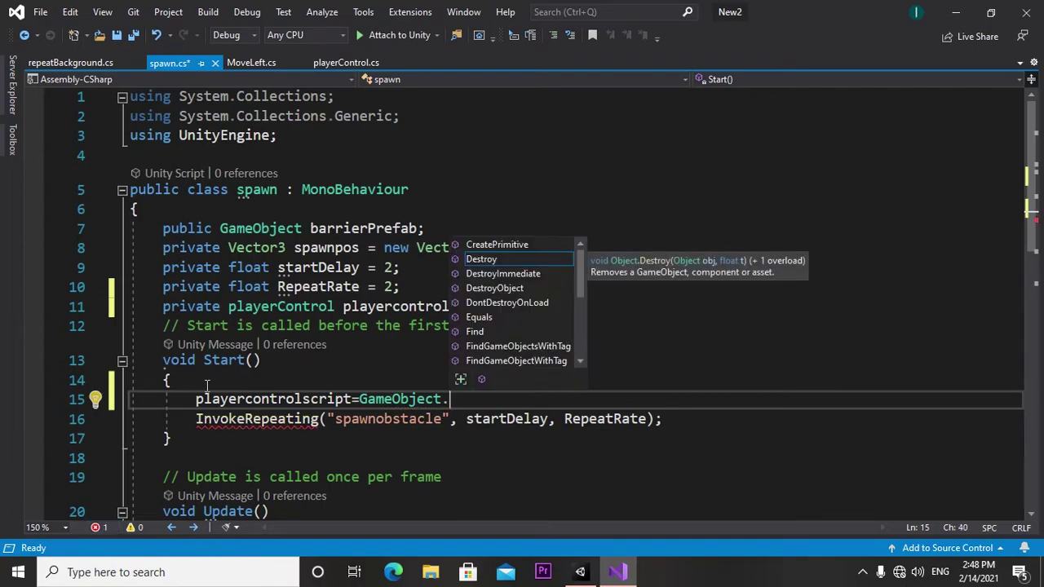
type("f")
key("Tab")
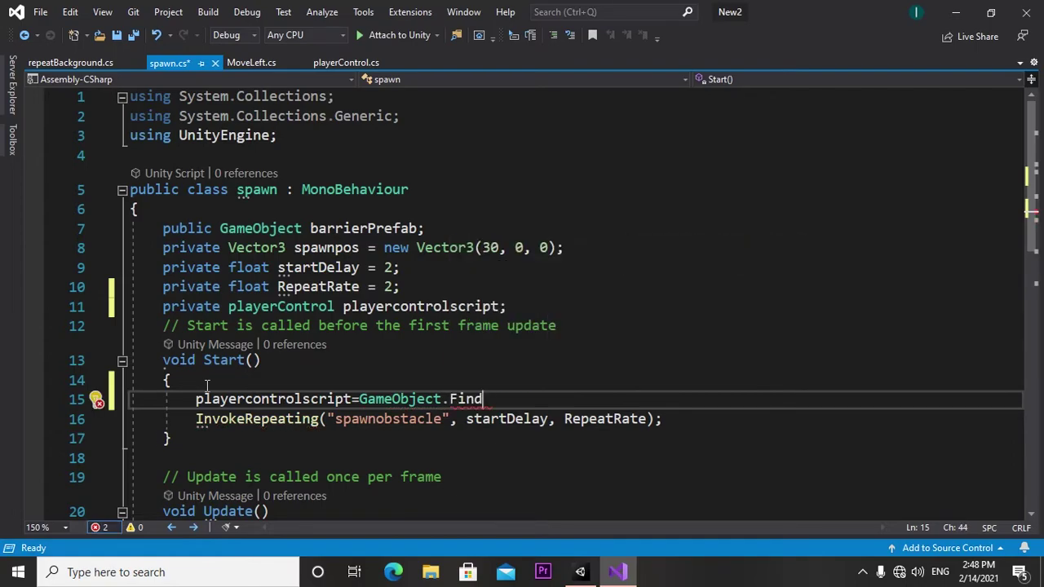
Step: Complete the statement with ("player").GetComponent<playerControl>(); and start a new line
type("(")
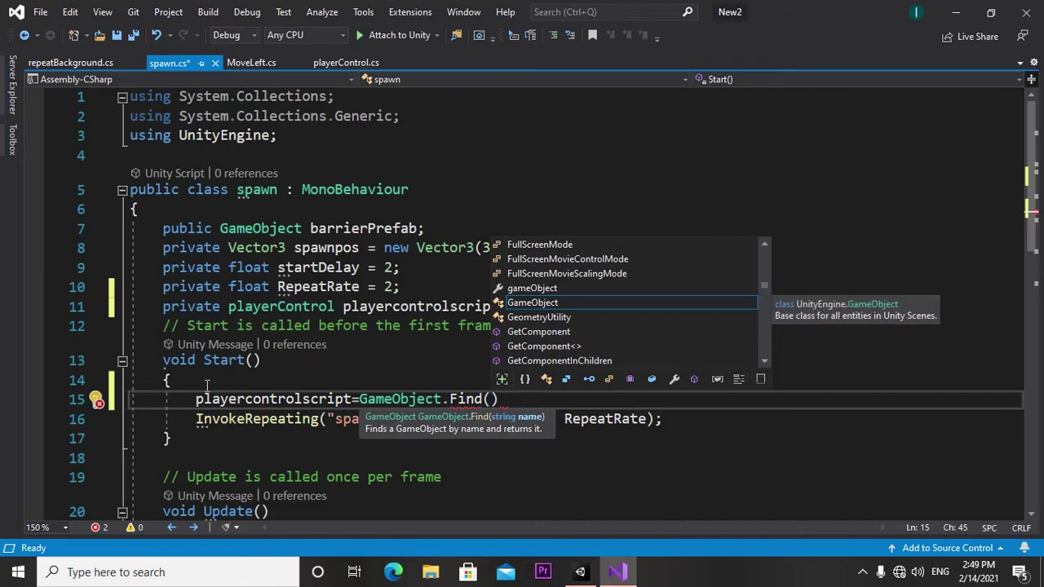
type("\"")
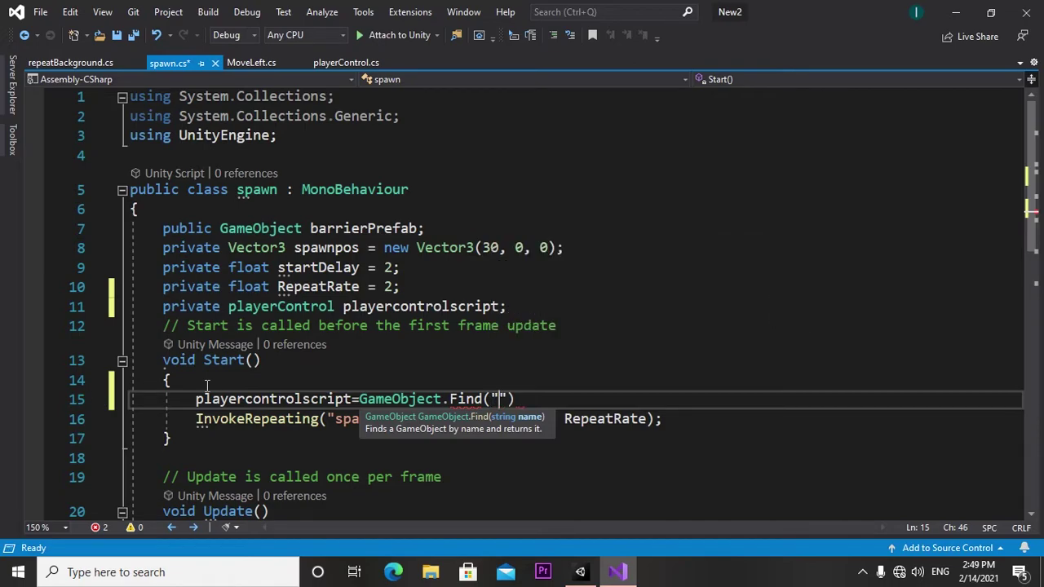
type("pla")
type("yer")
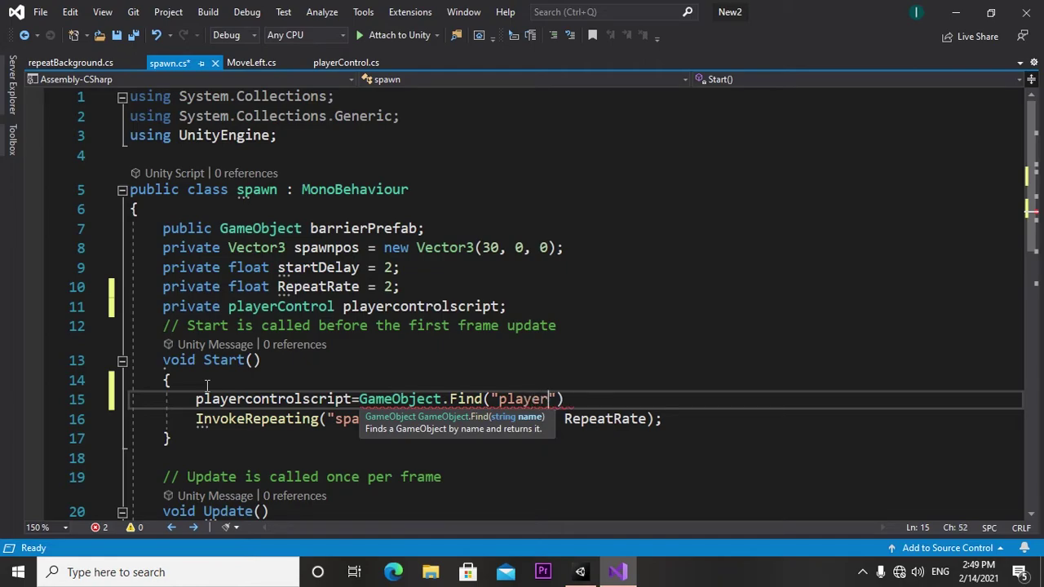
type("\")")
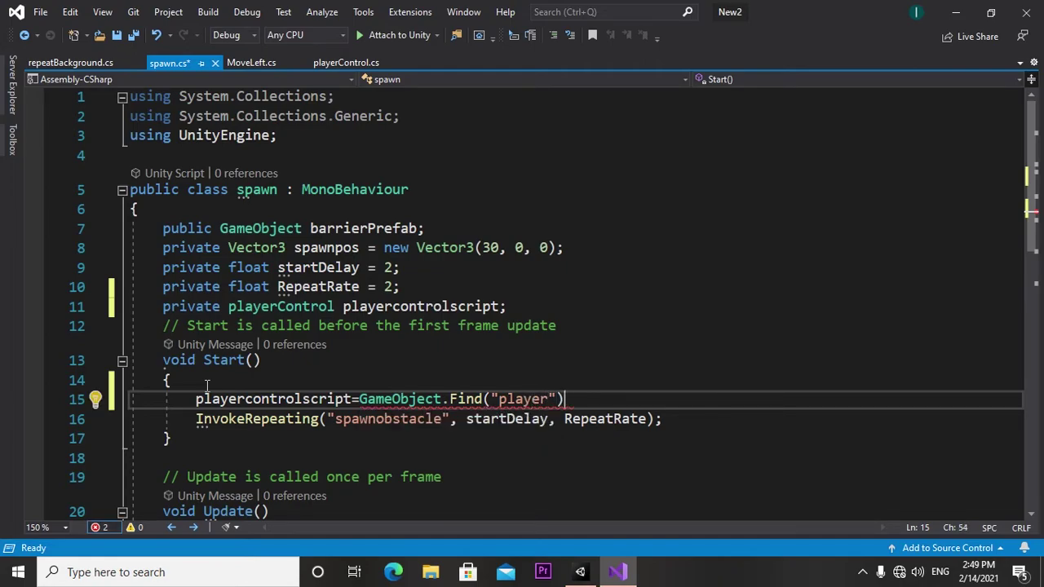
type(".")
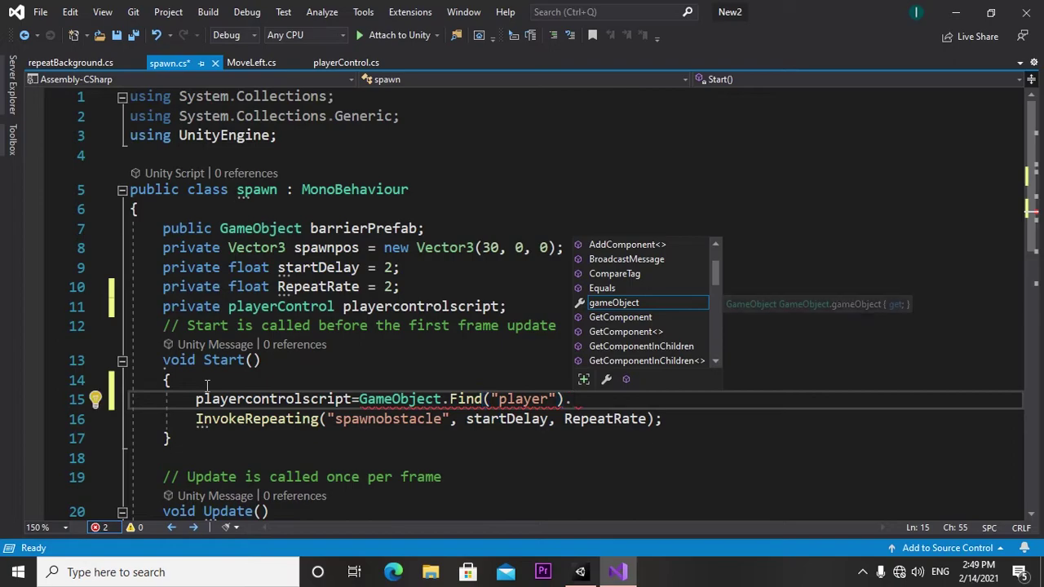
type("get")
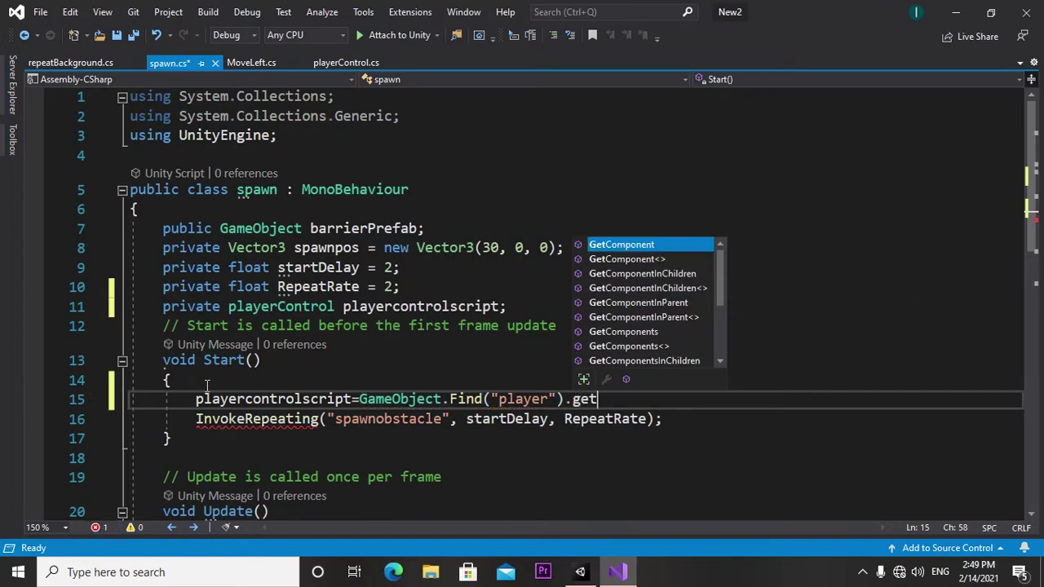
key("Tab")
key("BackSpace")
key("BackSpace")
key("BackSpace")
key("BackSpace")
key("BackSpace")
key("BackSpace")
key("BackSpace")
key("BackSpace")
key("BackSpace")
key("BackSpace")
key("BackSpace")
key("BackSpace")
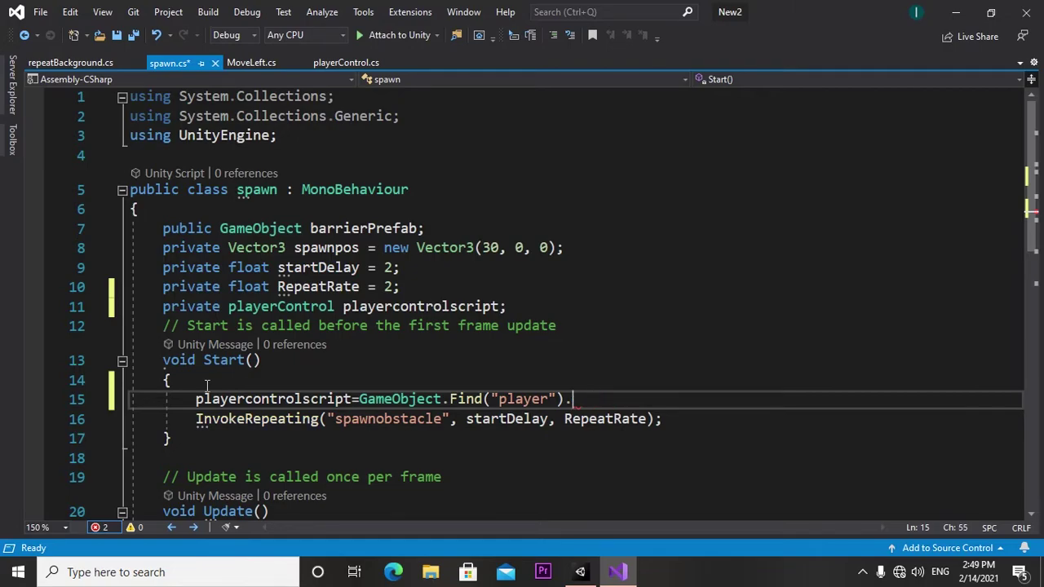
type("G")
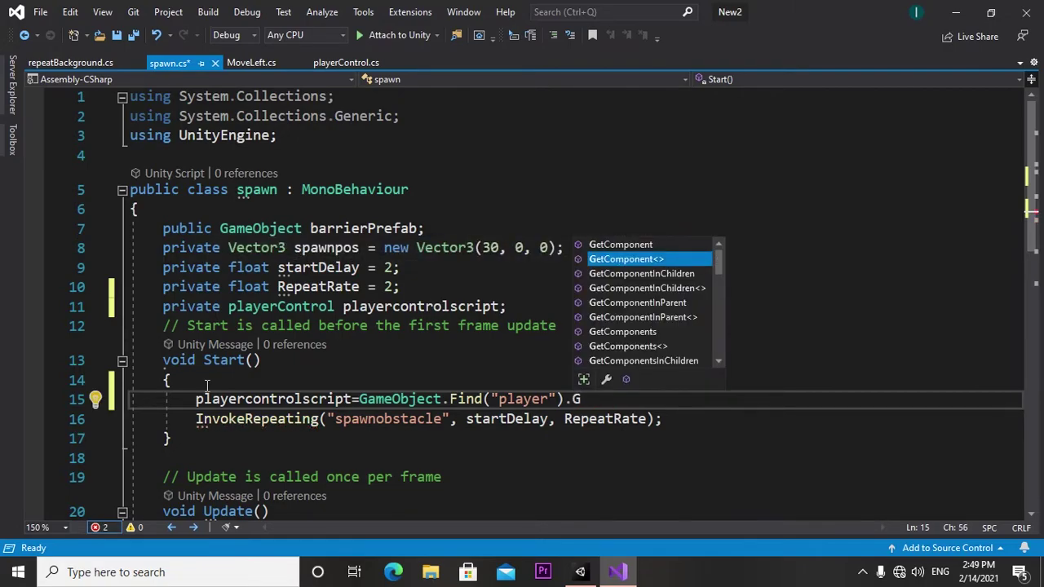
key("Tab")
type("<")
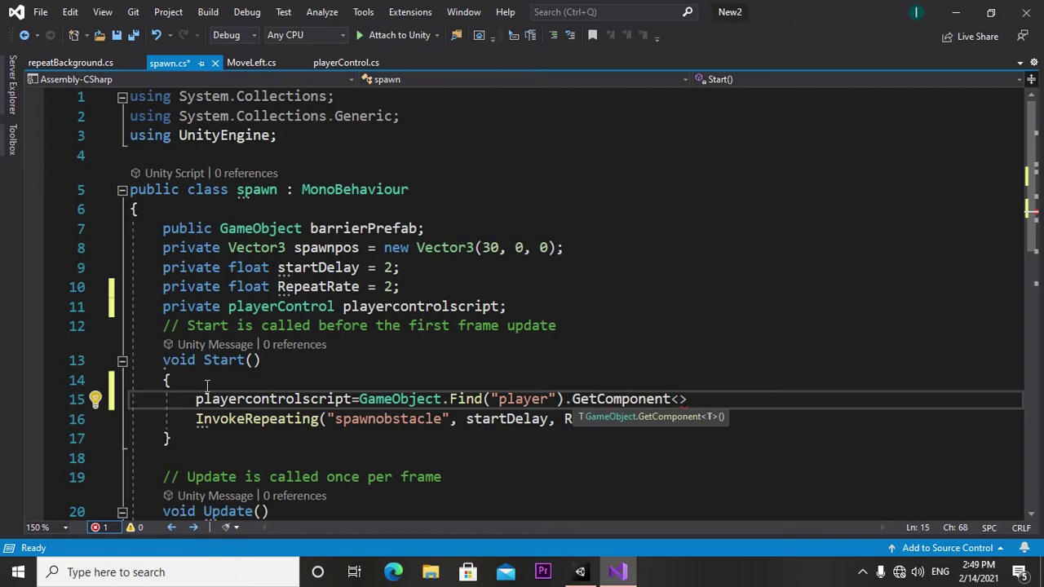
type("p")
type("la")
key("Tab")
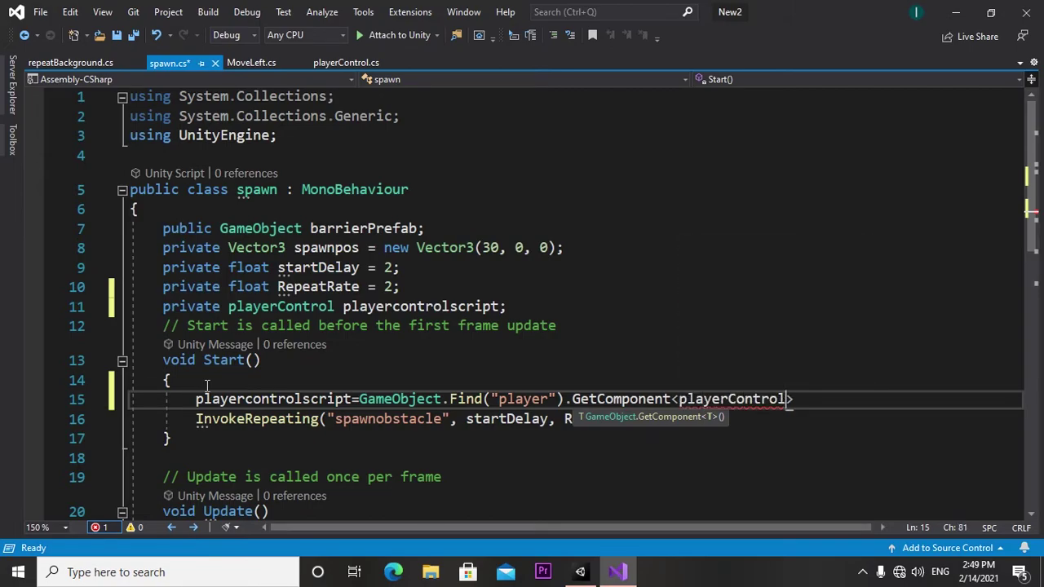
type(">")
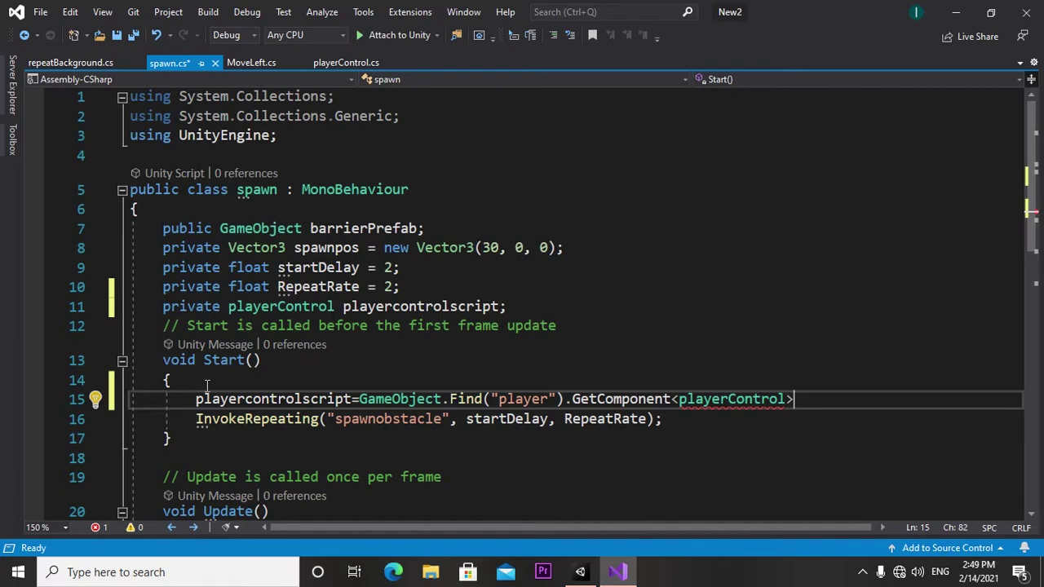
type("()")
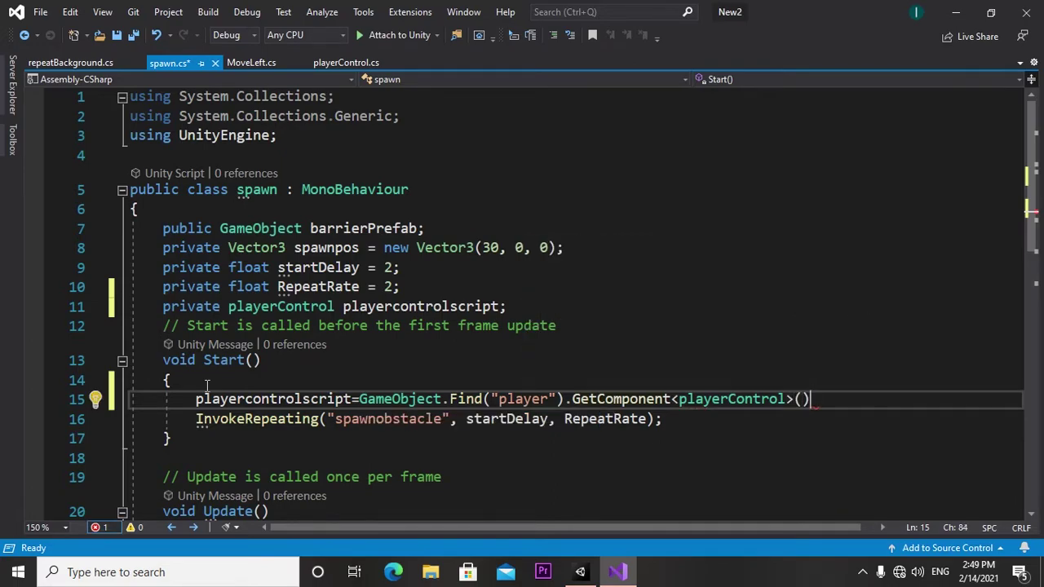
type(";")
key("Return")
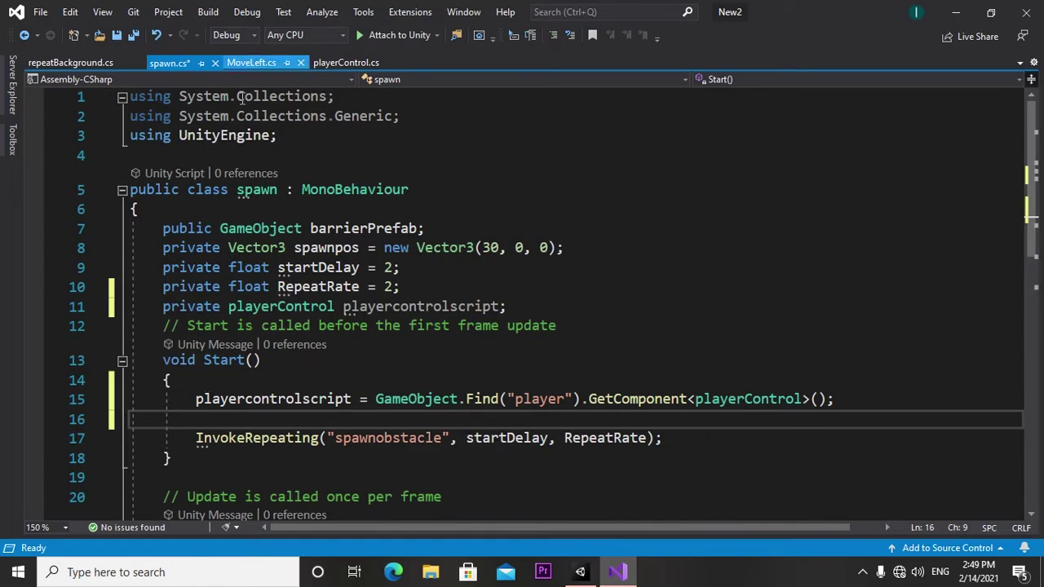
scroll(561, 333, "down", 4)
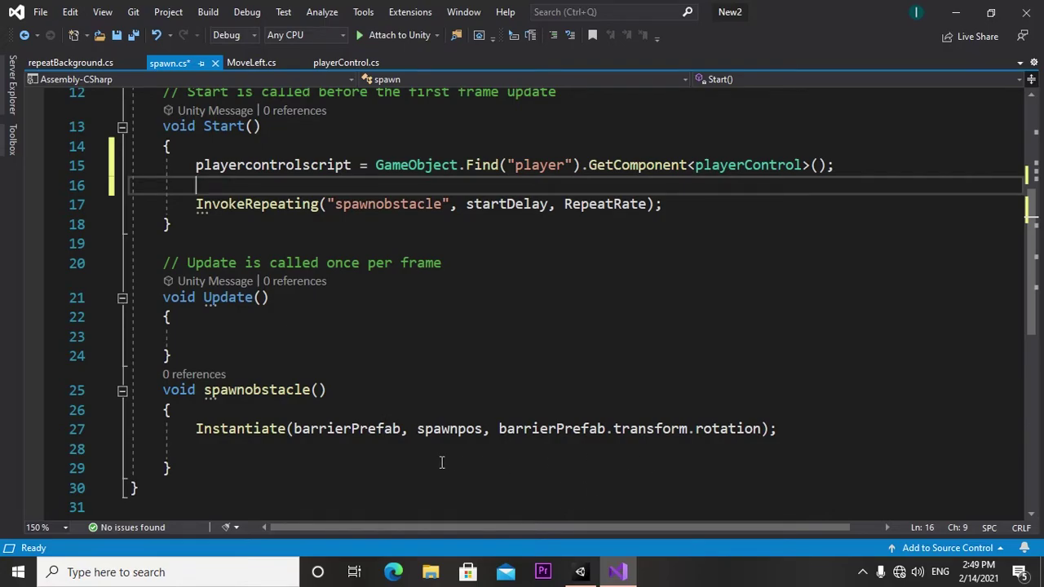
Step: Insert if(playercontrolscript.gameover==false) with an empty brace block before the Instantiate call
left_click(214, 418)
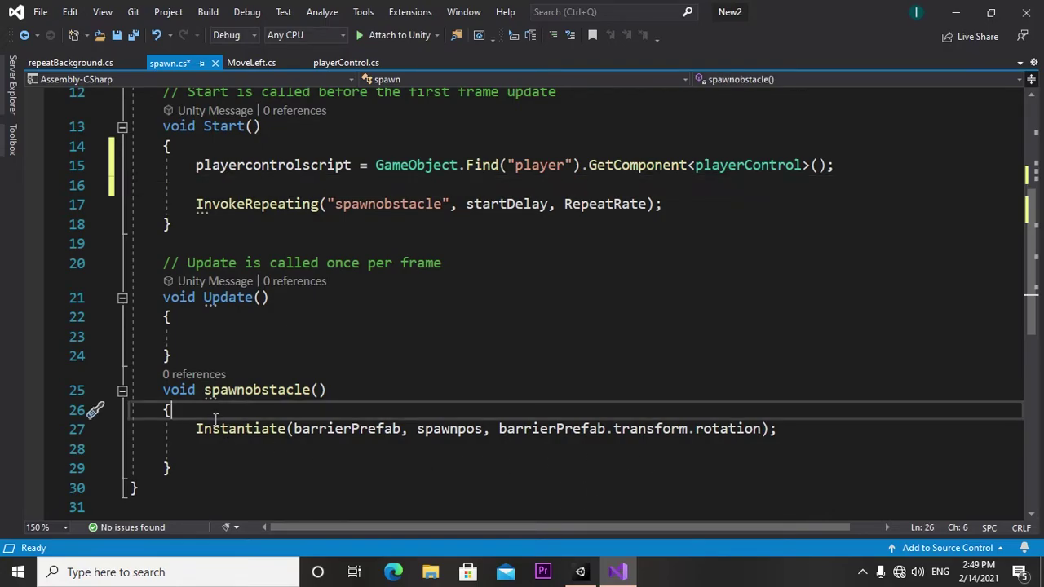
key("Return")
type("i")
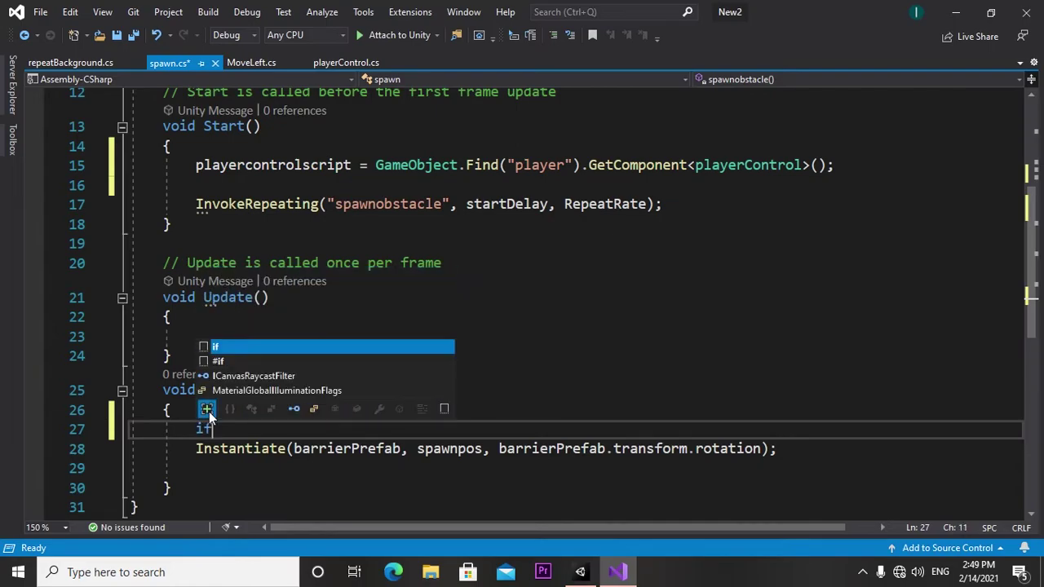
type("f")
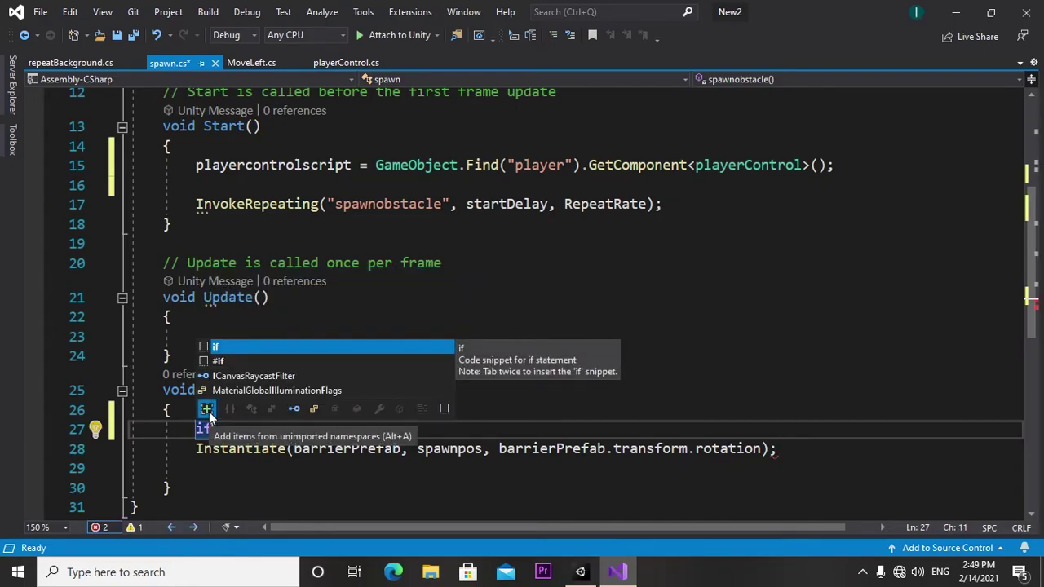
type("(player")
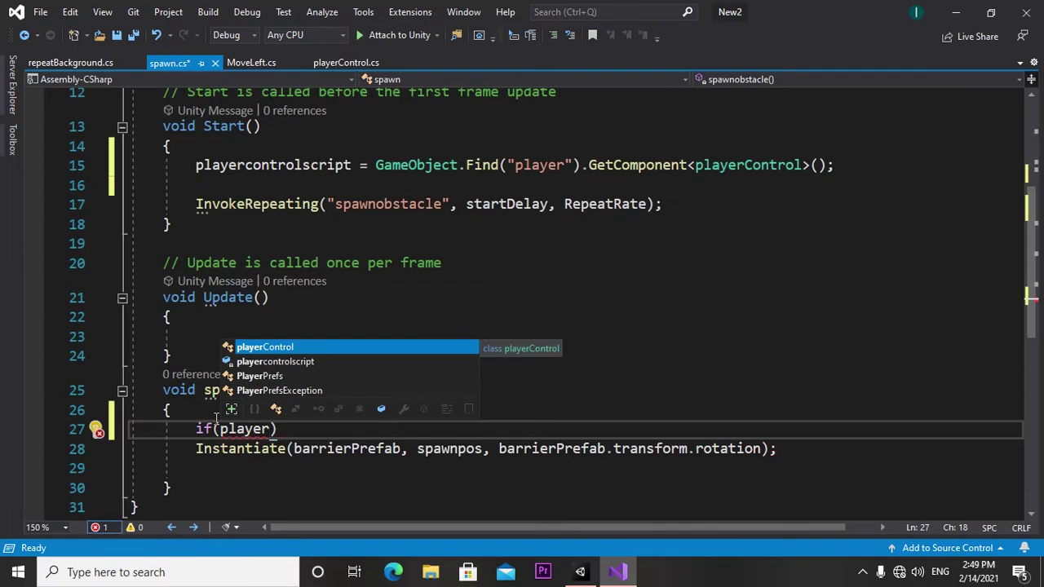
key("Down")
key("Tab")
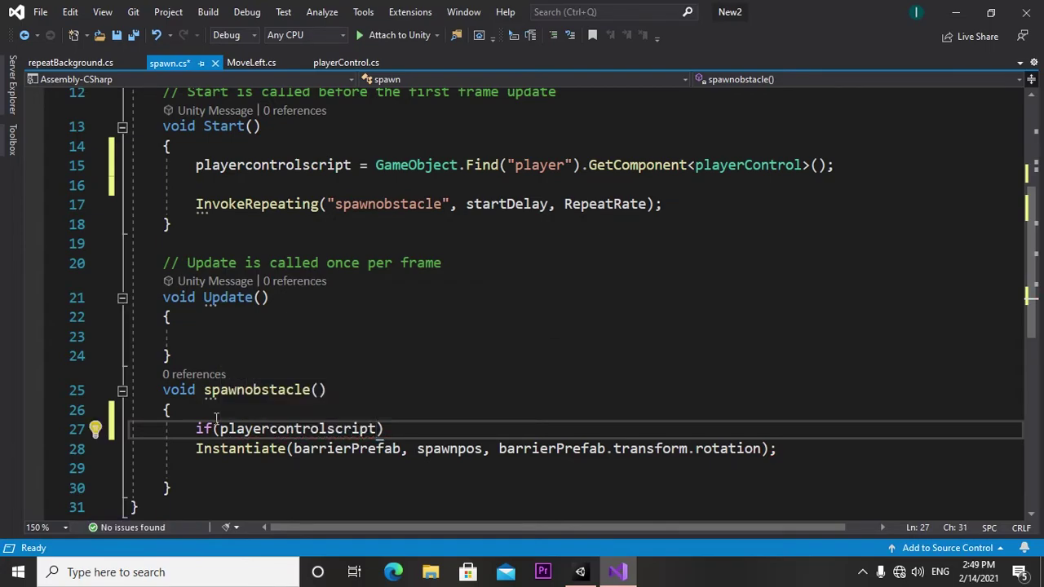
type(".game")
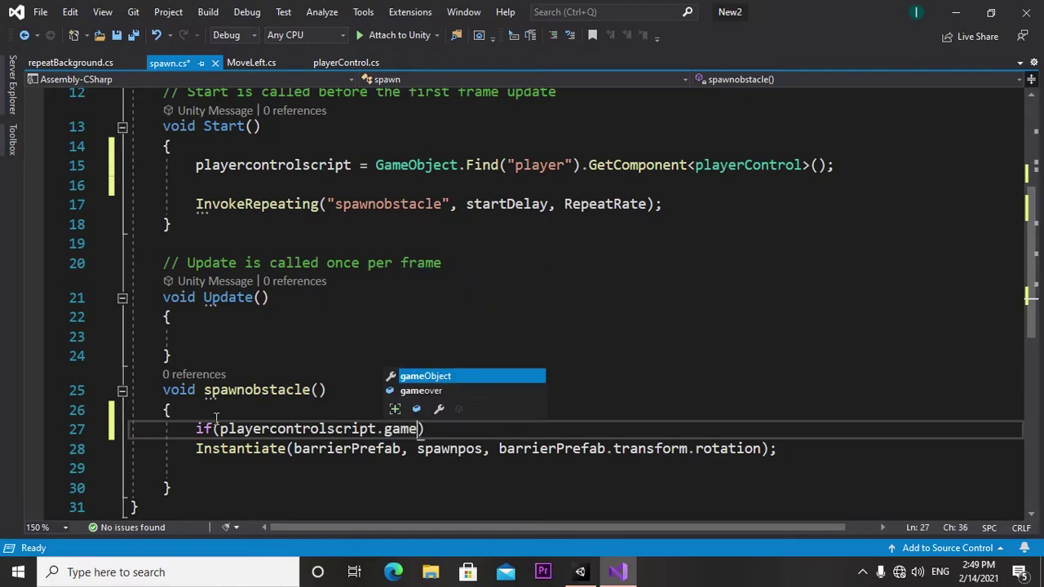
key("Down")
key("Tab")
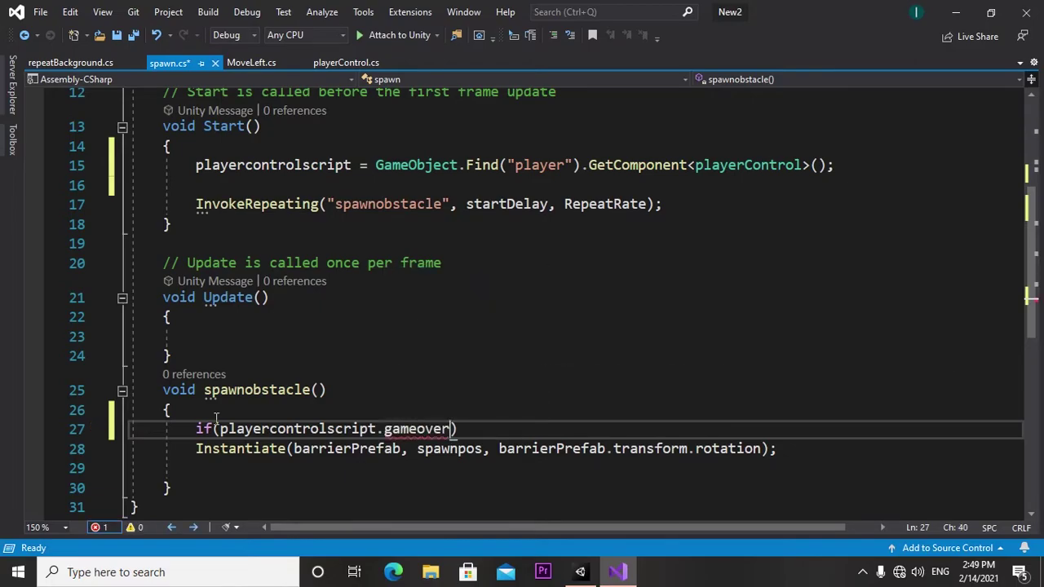
type("==")
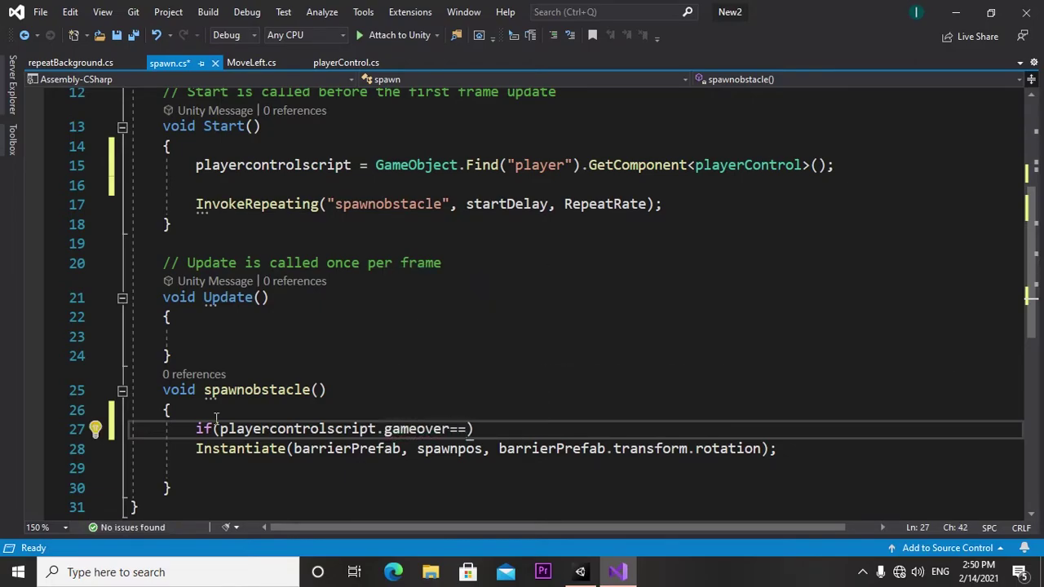
type("fa")
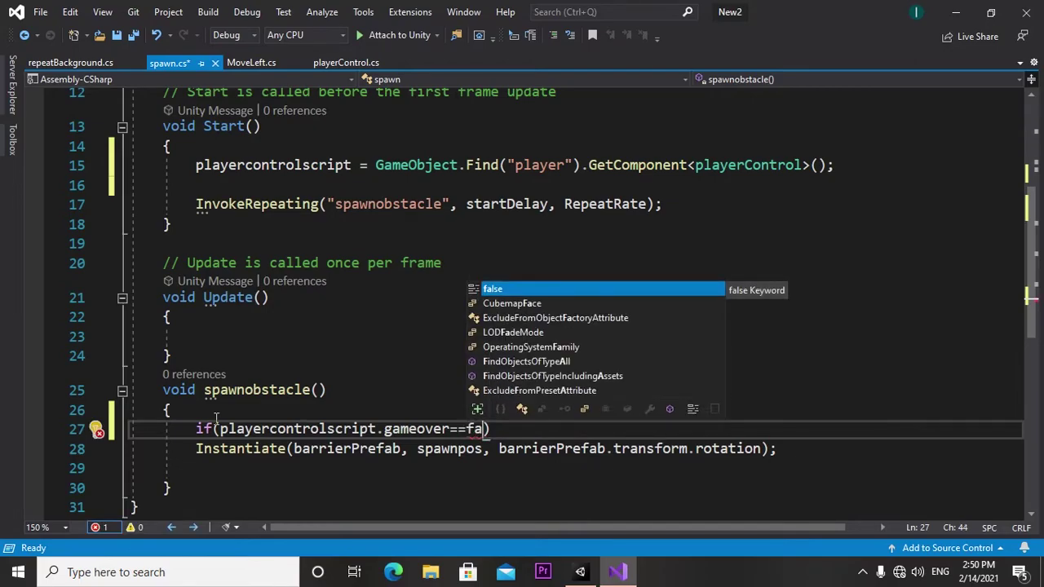
key("Tab")
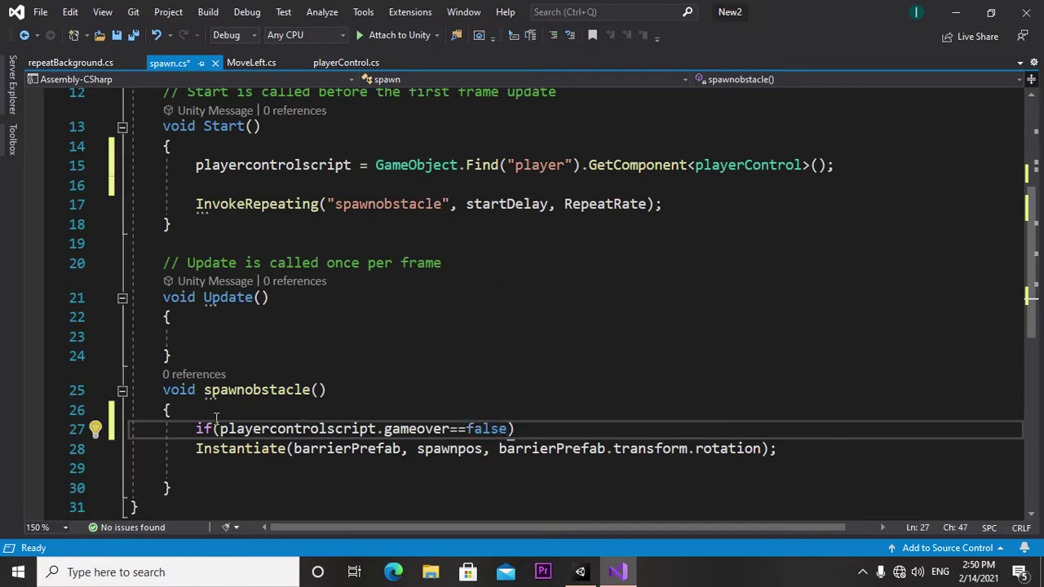
type(")")
key("Return")
type("{")
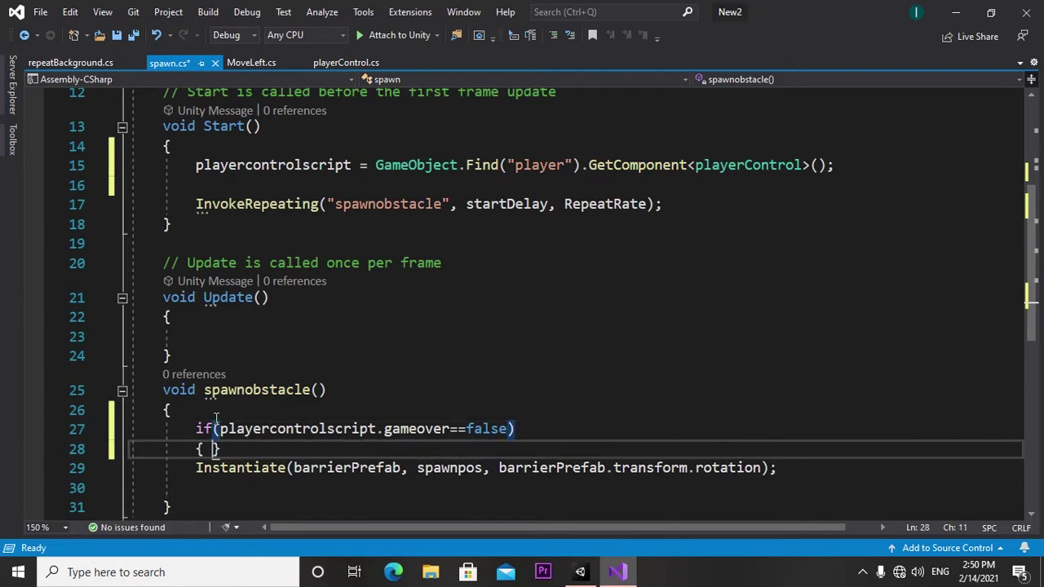
key("Return")
Step: Move the Instantiate statement inside the gameover==false if block
scroll(216, 418, "down", 3)
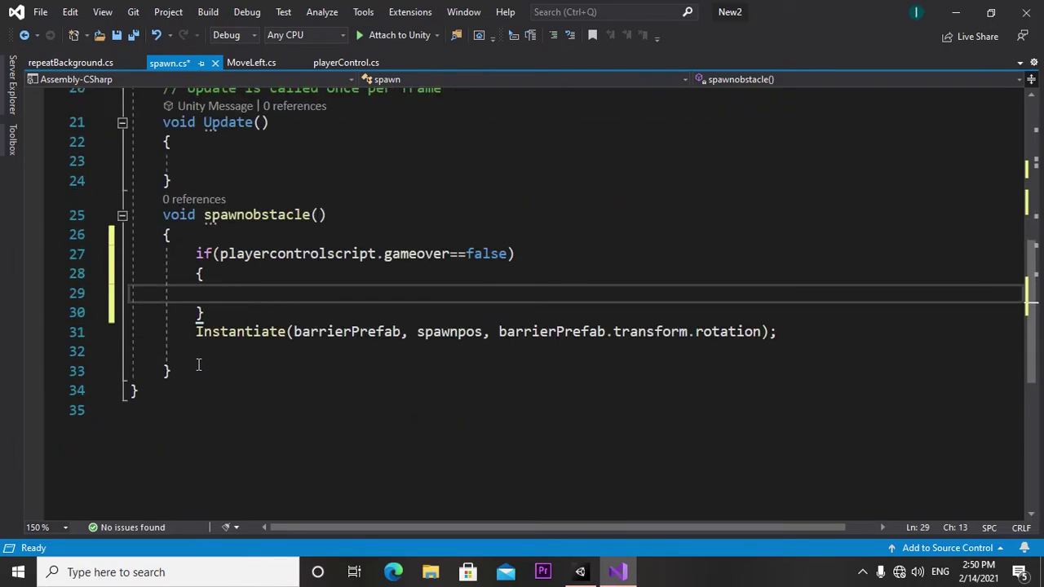
mouse_move(195, 332)
left_mouse_down()
mouse_move(775, 355)
mouse_move(819, 340)
left_mouse_up()
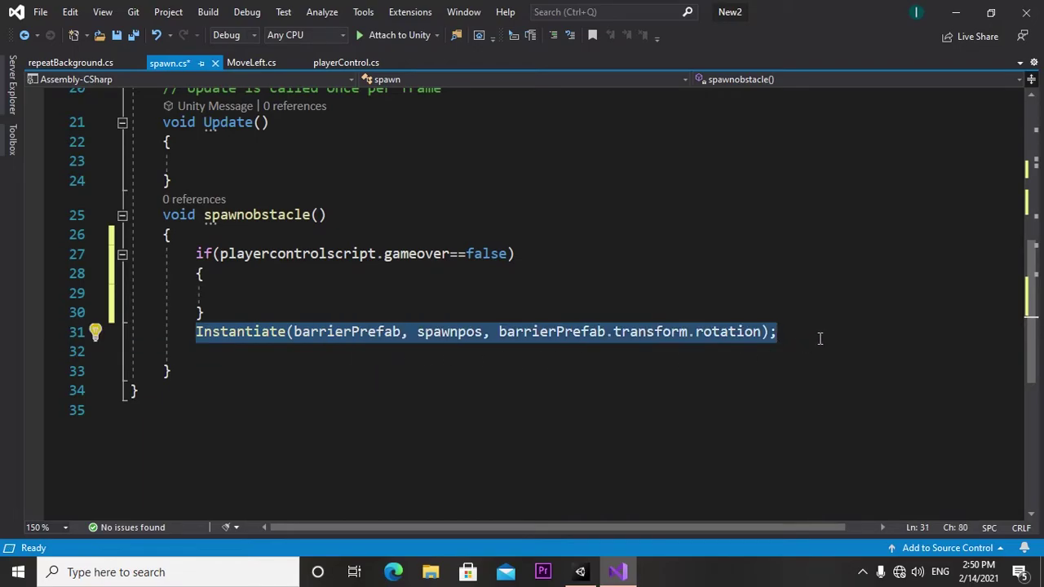
key("ctrl+x")
left_click(230, 299)
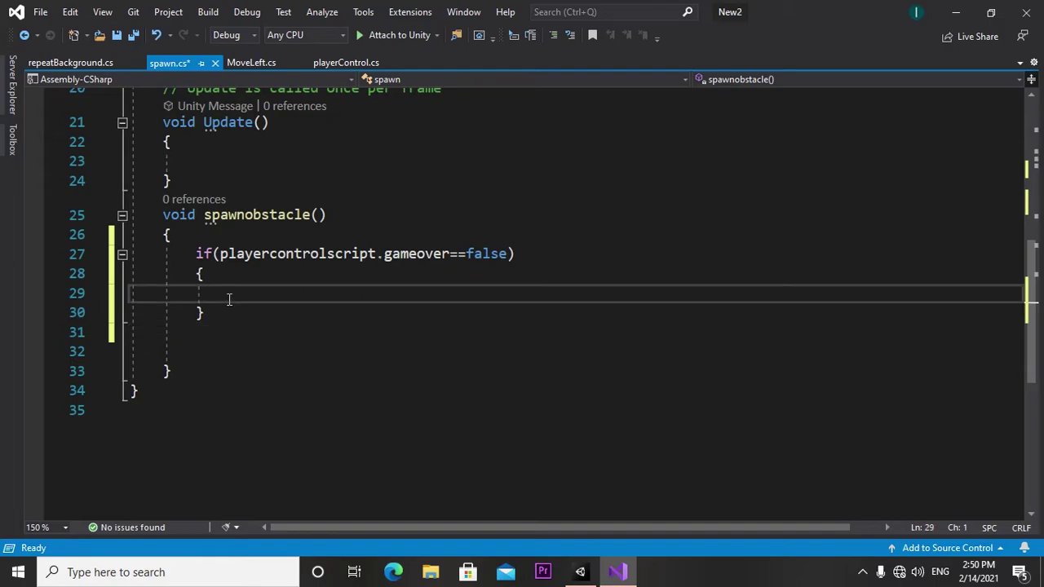
key("Return")
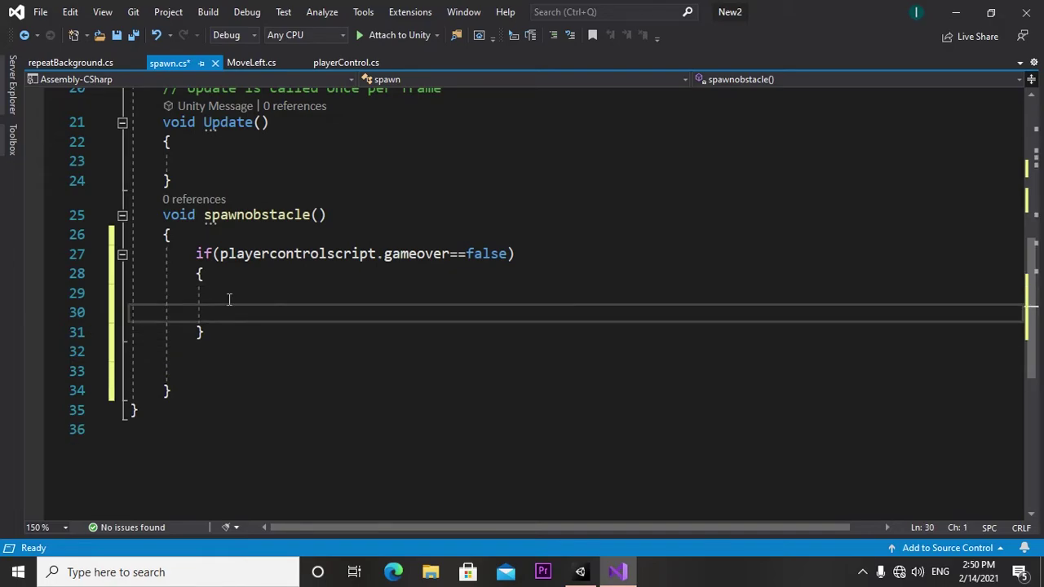
key("ctrl+z")
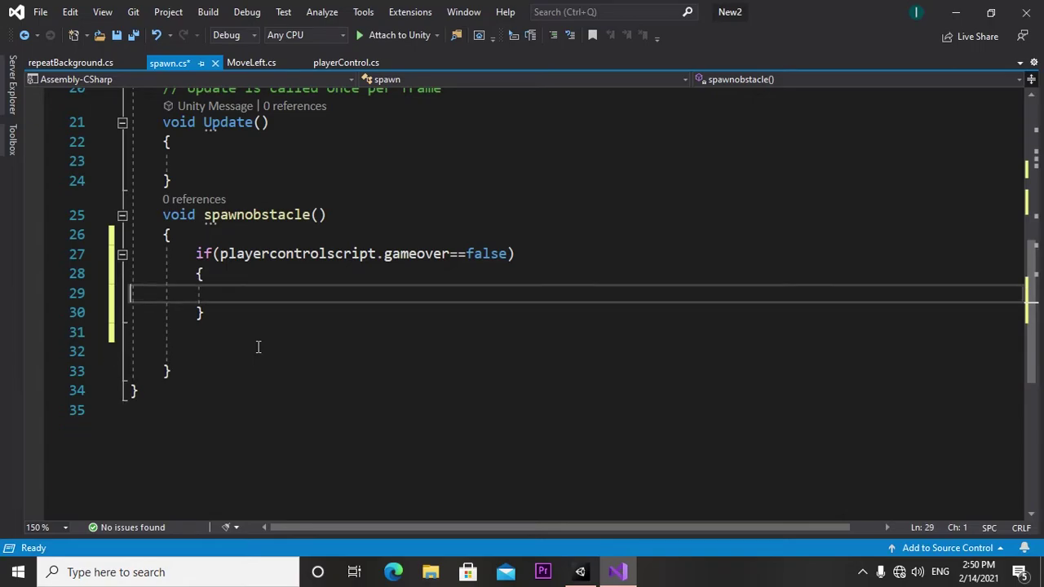
key("ctrl+z")
key("ctrl+x")
left_click(232, 299)
key("ctrl+v")
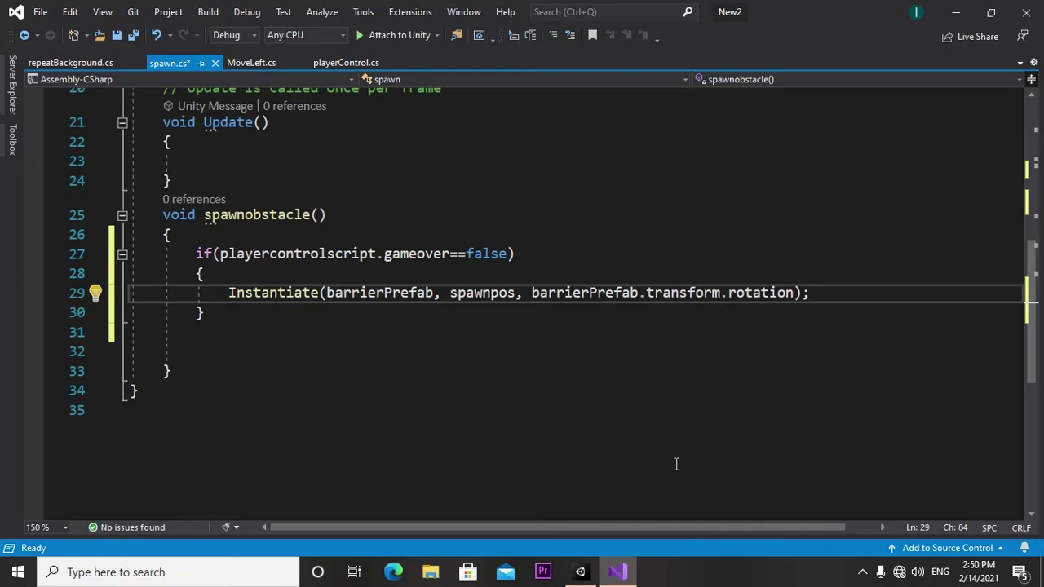
left_click(676, 464)
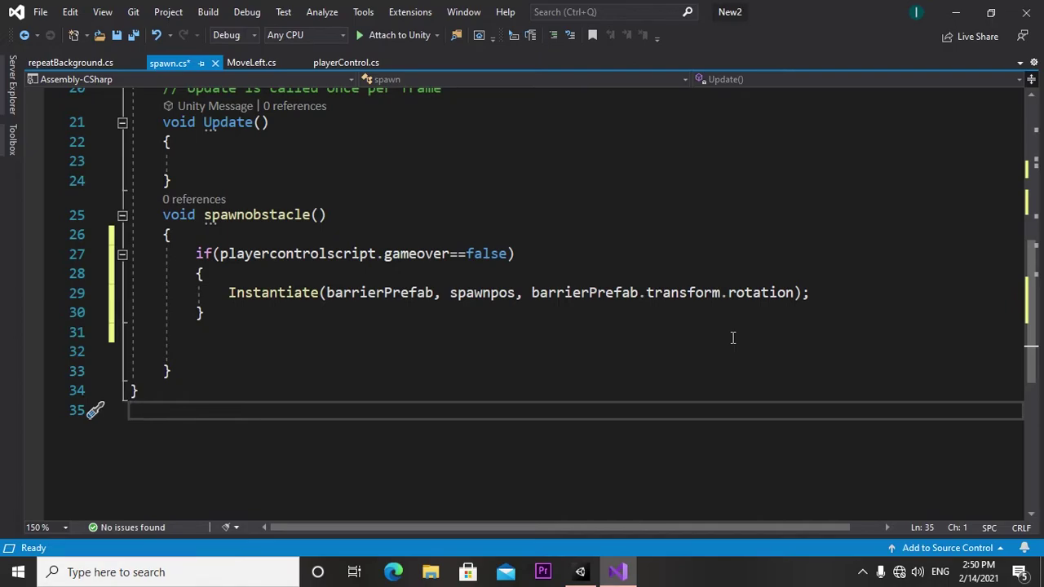
key("ctrl+z")
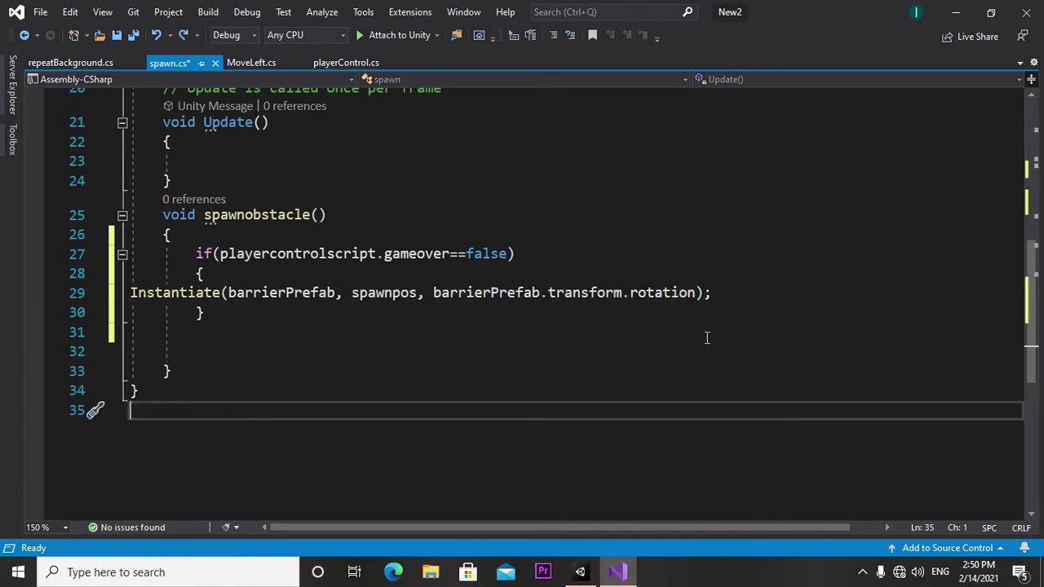
key("ctrl+z")
key("ctrl+z")
left_click(674, 423)
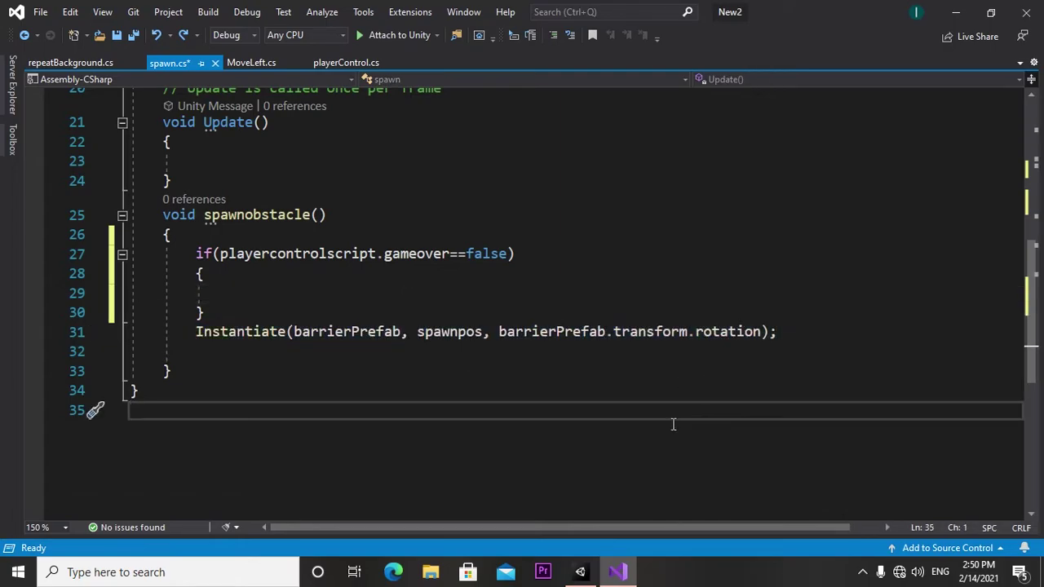
left_click(802, 341)
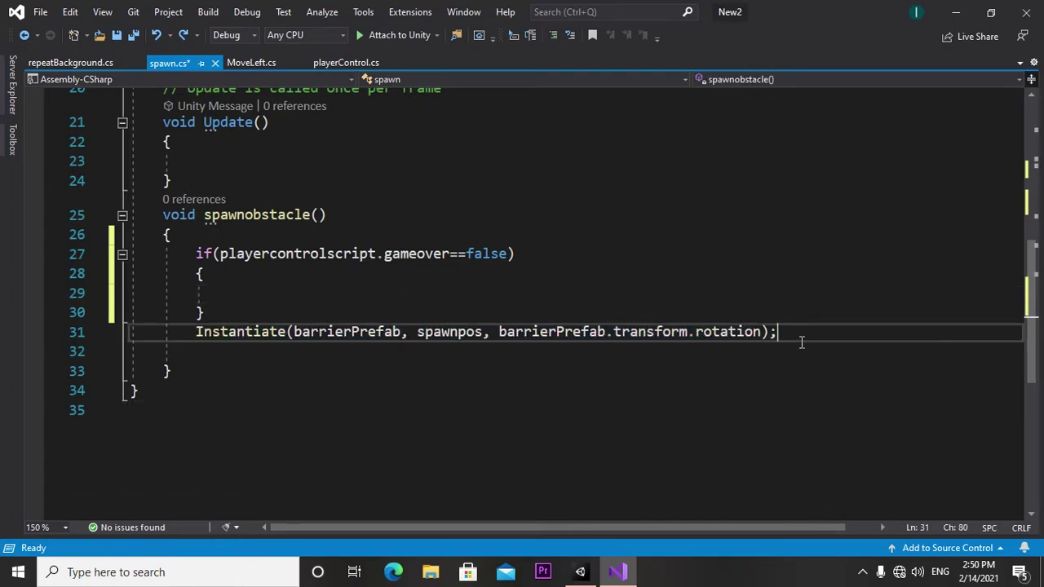
left_click_drag(802, 341, 197, 341)
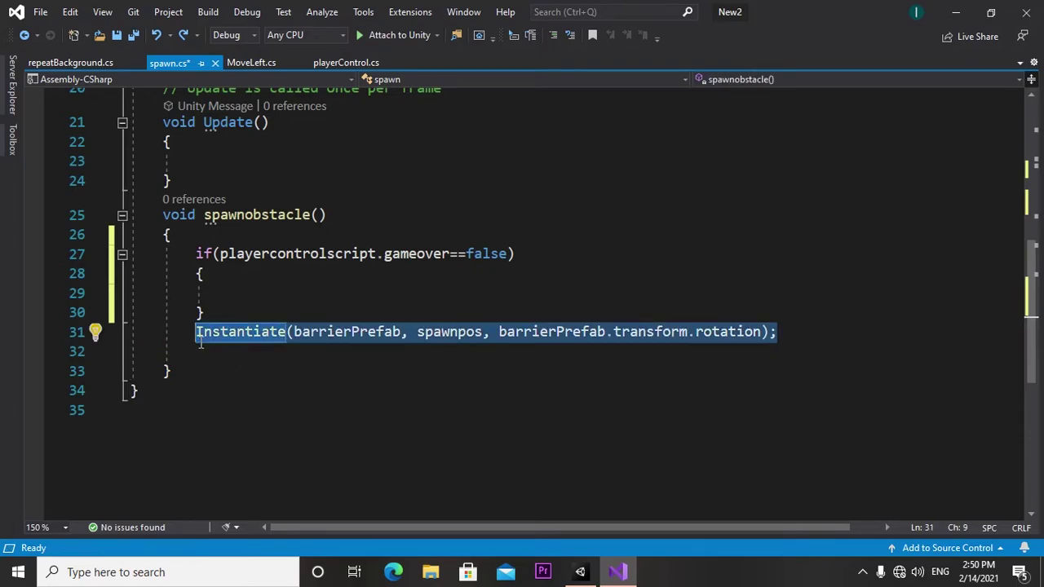
key("ctrl+x")
left_click(222, 302)
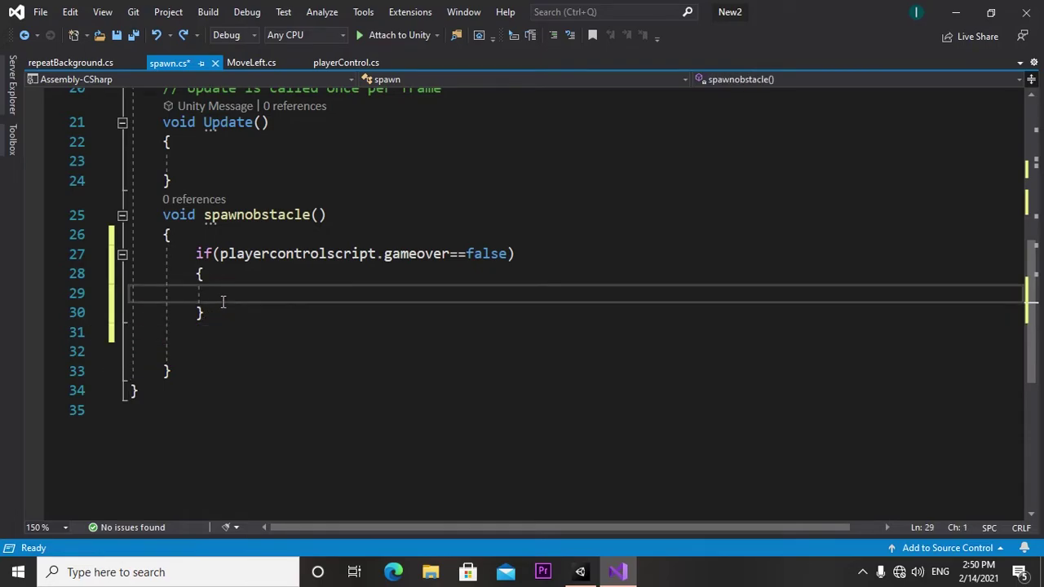
key("ctrl+v")
Step: Save spawn.cs and switch back to the Unity editor
scroll(608, 445, "up", 5)
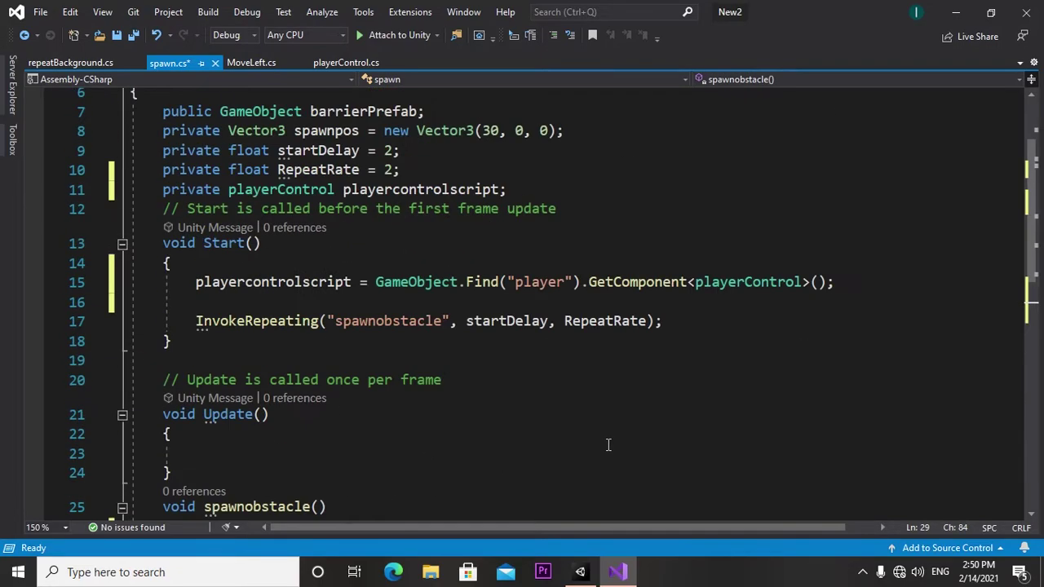
left_click(117, 36)
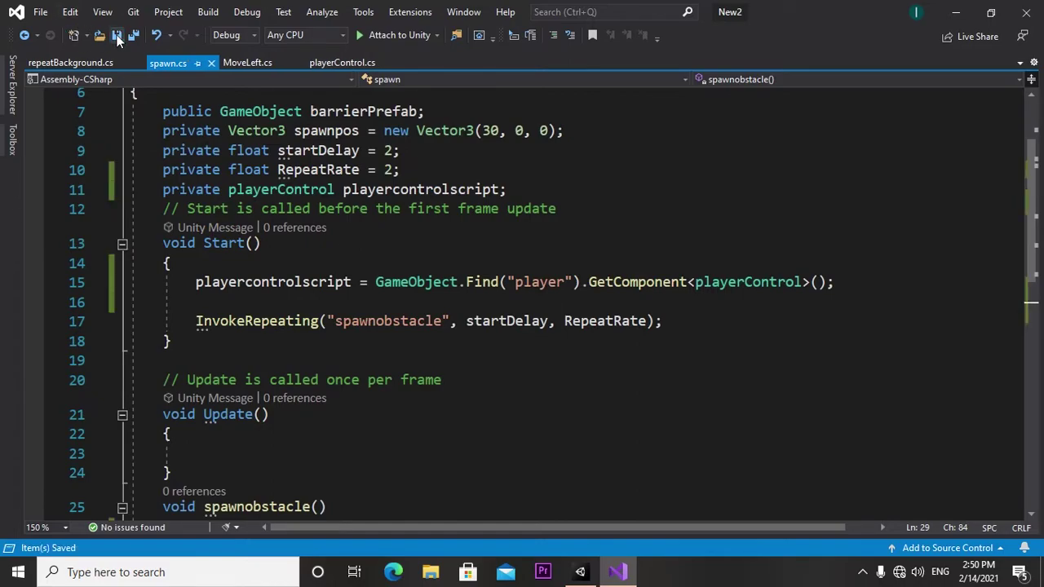
scroll(445, 383, "down", 5)
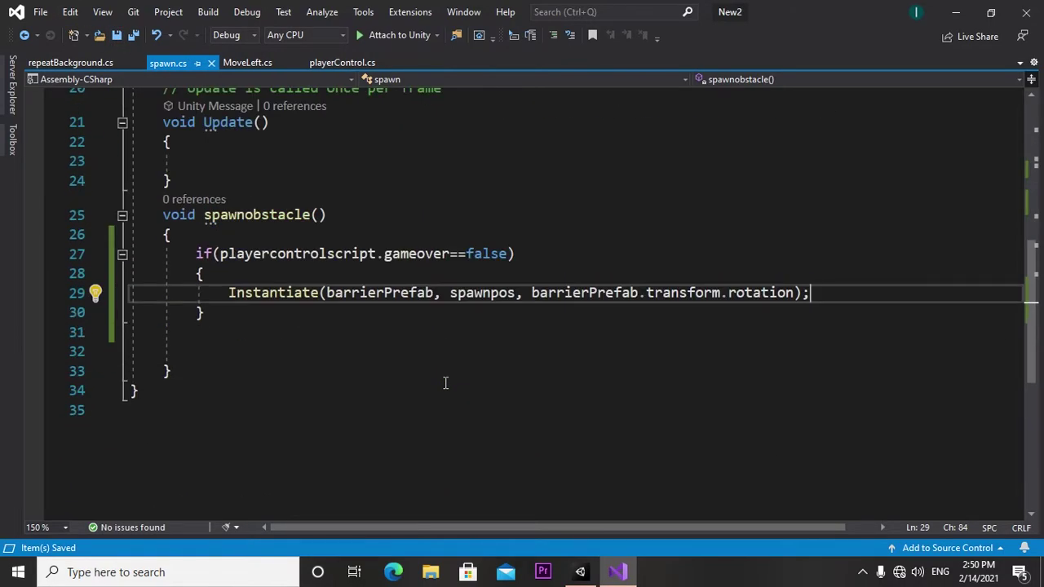
scroll(445, 384, "up", 2)
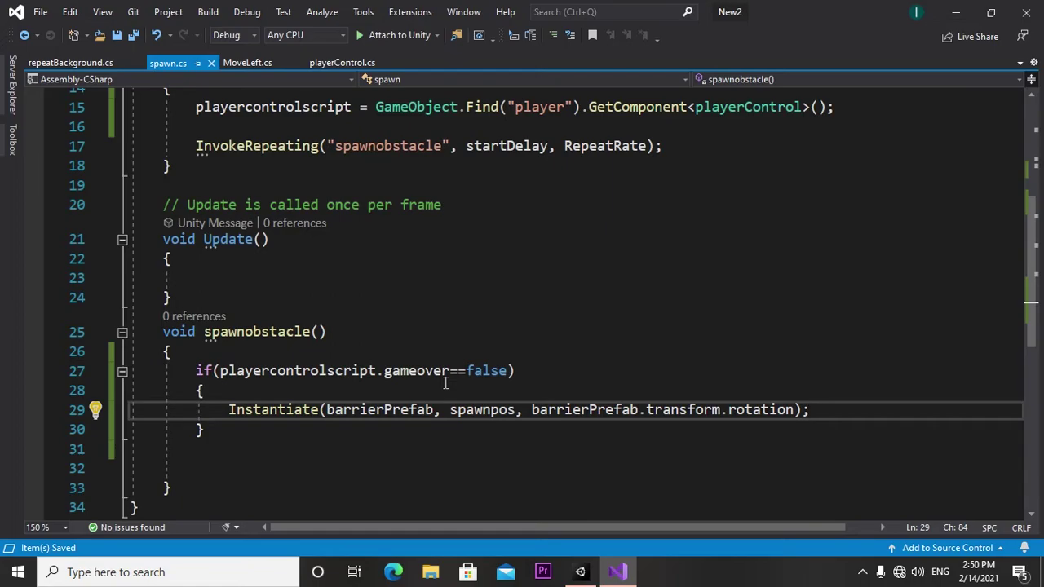
scroll(446, 384, "down", 2)
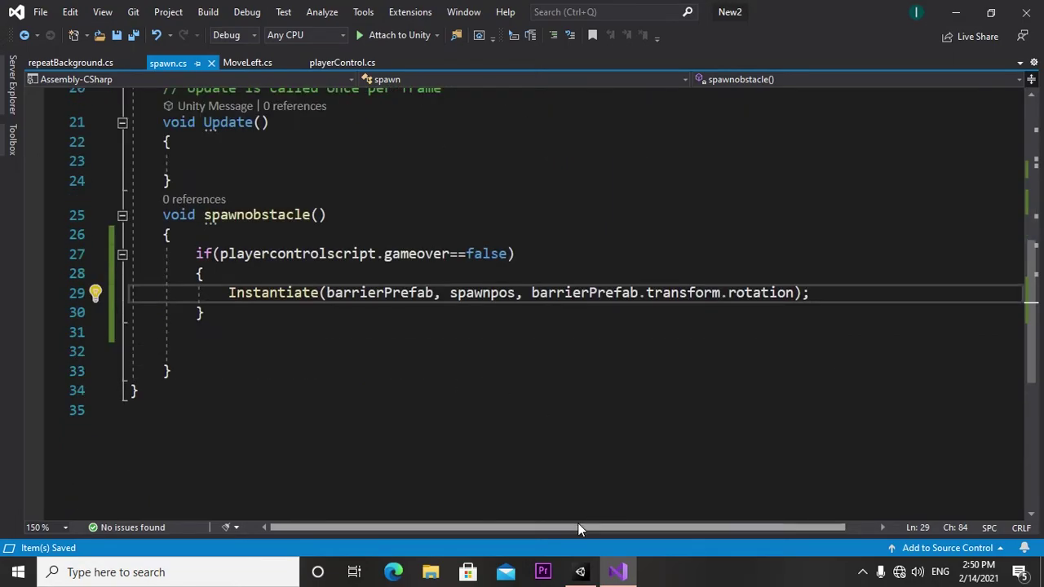
mouse_move(580, 575)
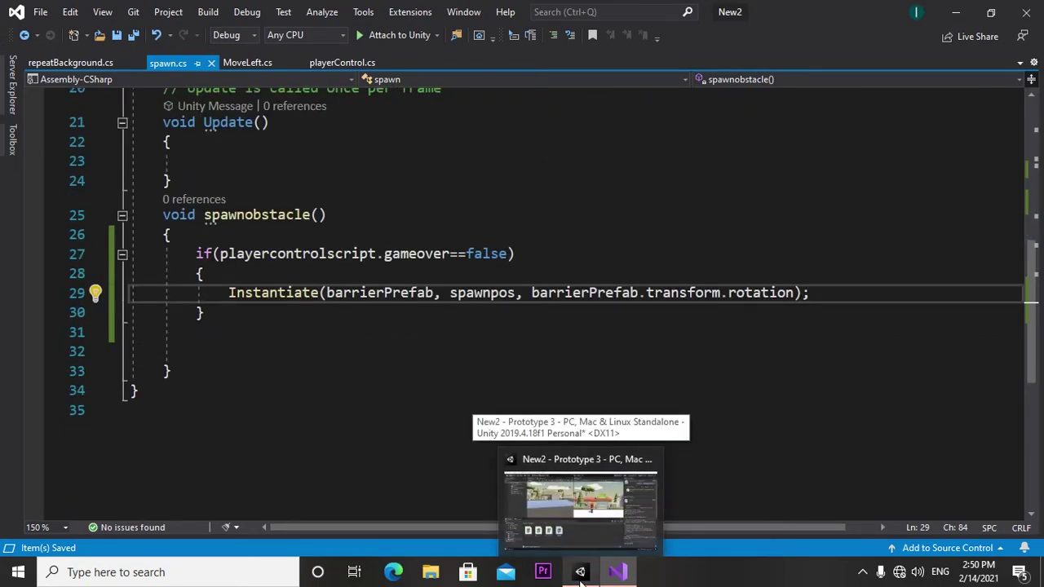
scroll(316, 339, "up", 7)
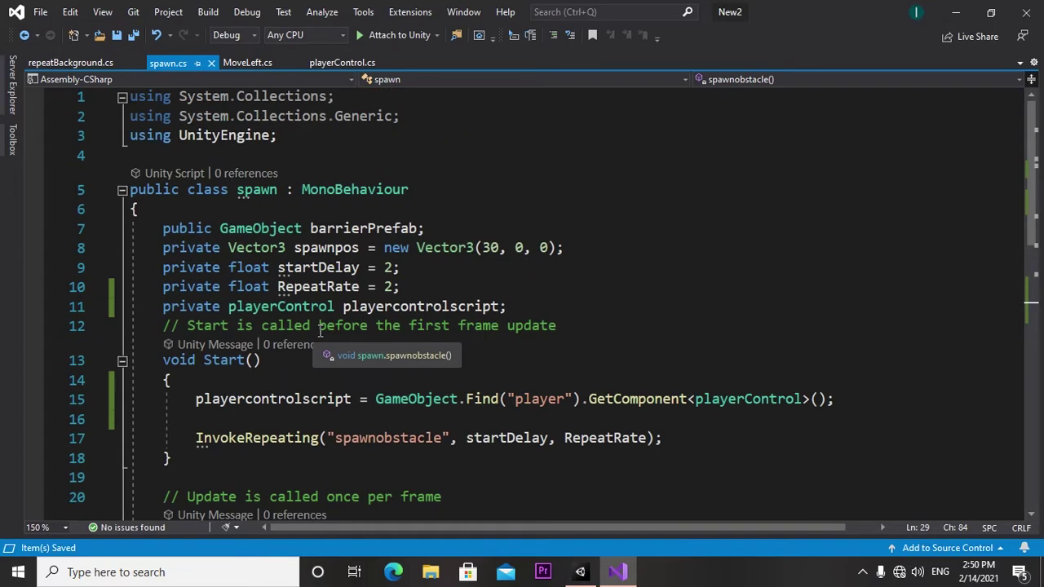
scroll(355, 211, "down", 4)
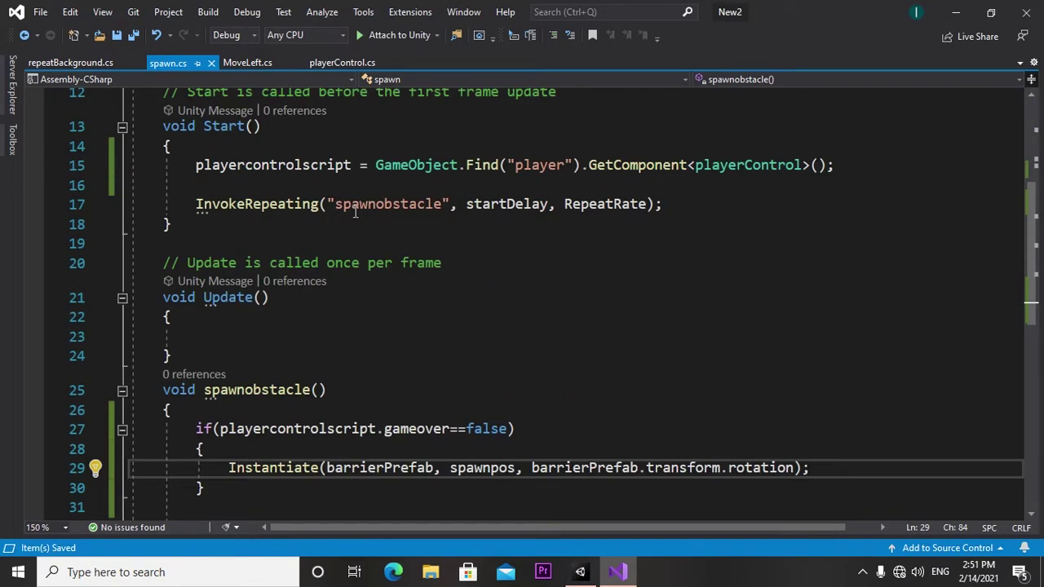
scroll(355, 210, "down", 4)
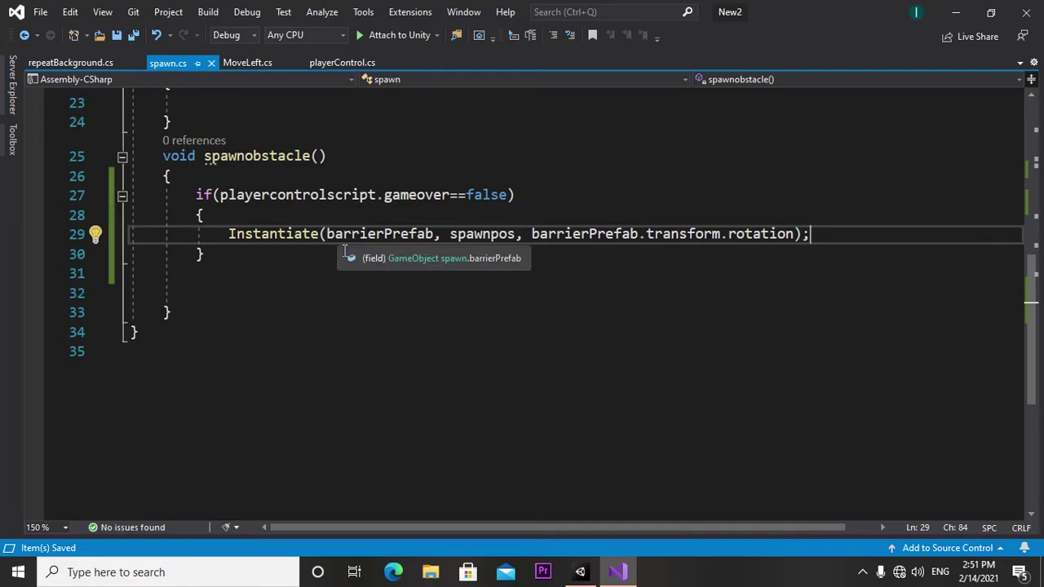
left_click(584, 571)
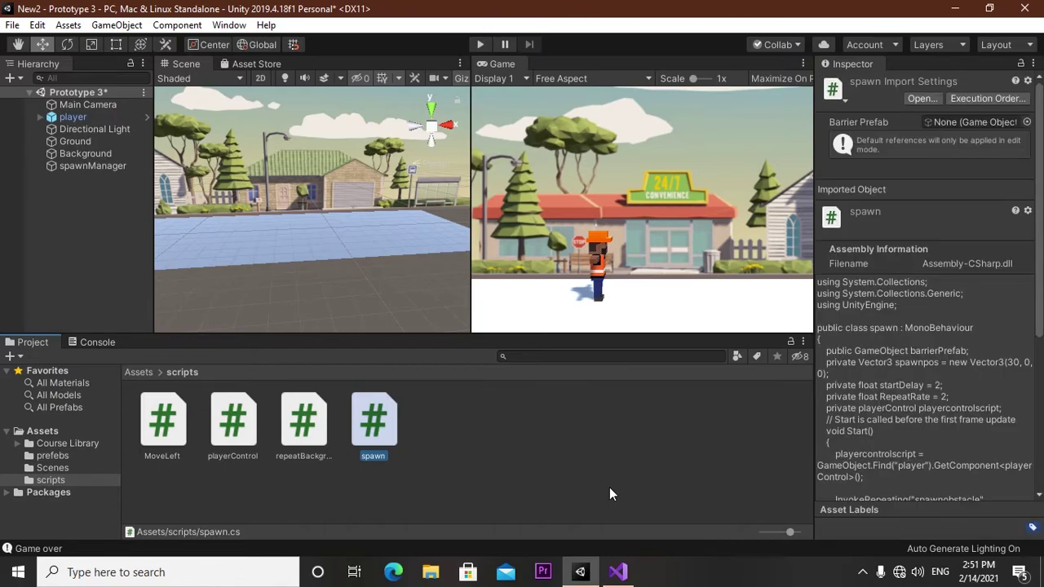
left_click(484, 45)
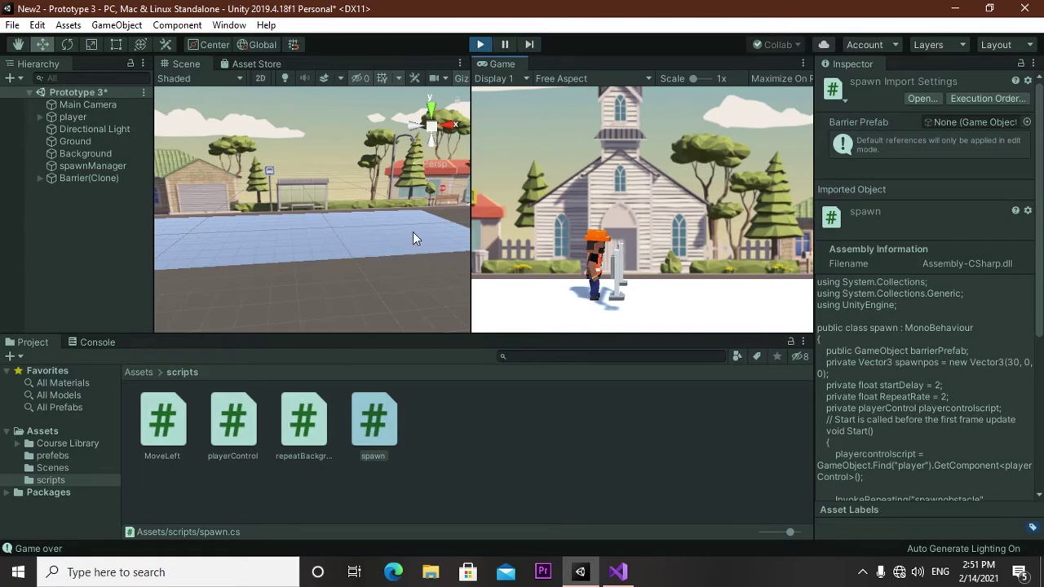
right_click_drag(394, 226, 444, 252)
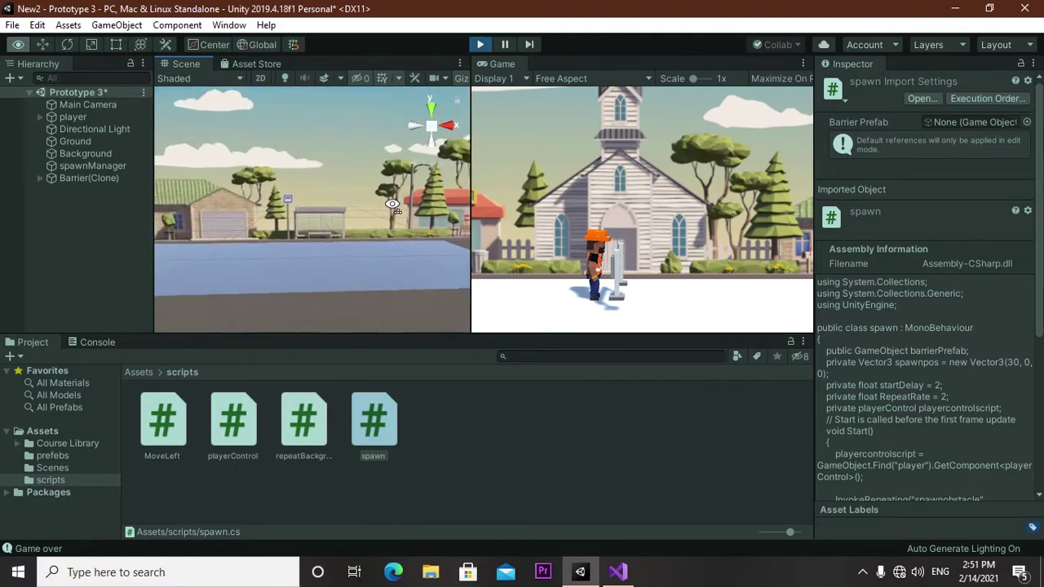
right_click_drag(444, 252, 439, 113)
left_click(481, 43)
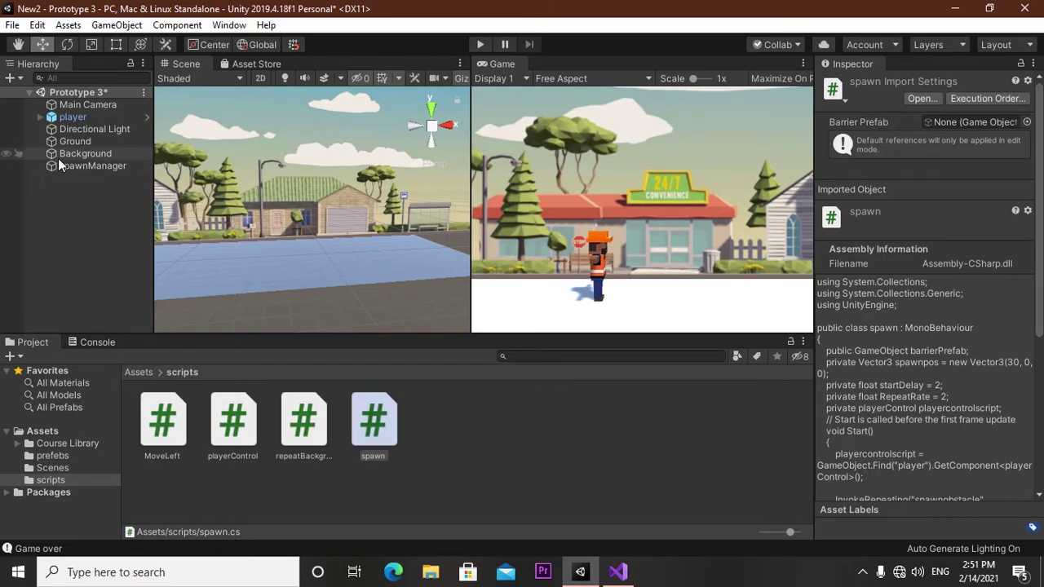
Step: Remove the Rigidbody component from the Barrier prefab in prefebs, then start a test run
left_click(52, 455)
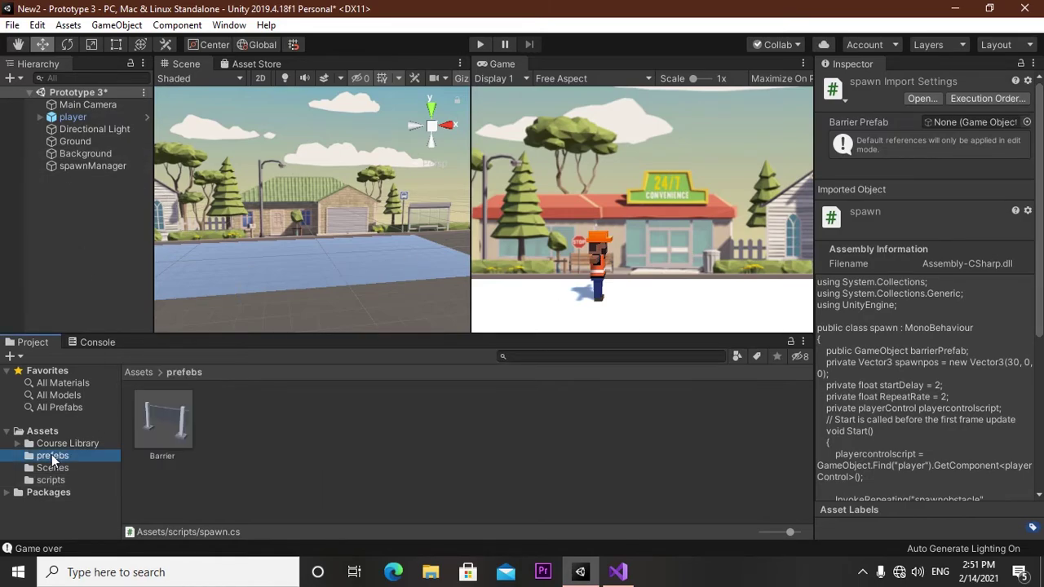
left_click(160, 428)
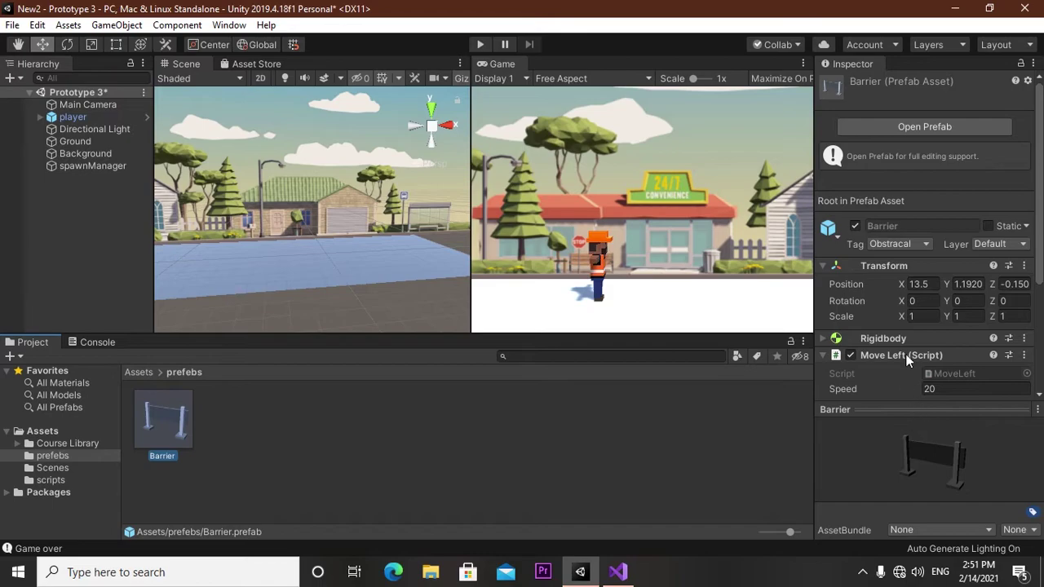
left_click(872, 336)
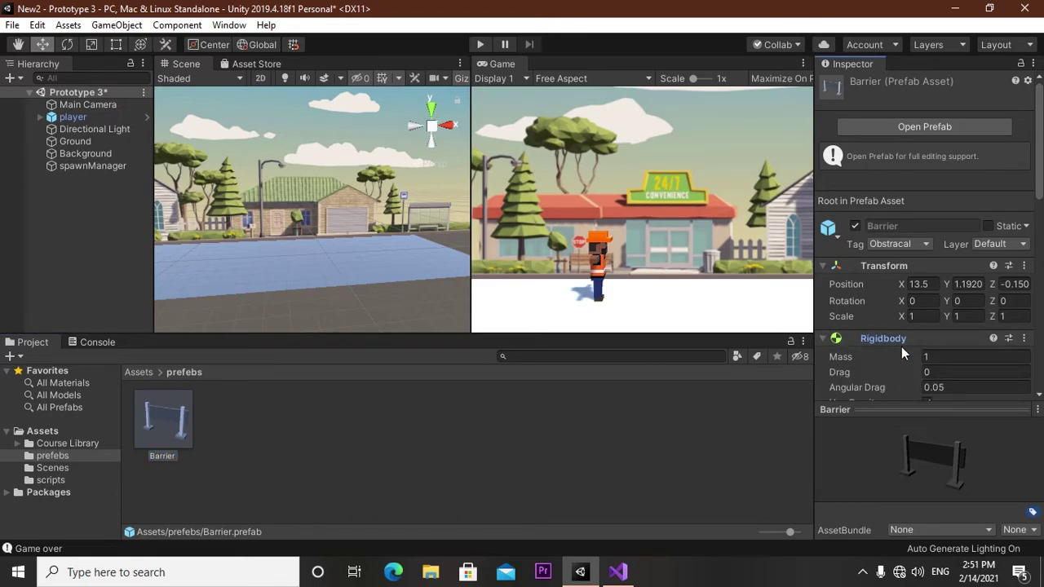
scroll(901, 347, "down", 3)
scroll(902, 347, "down", 3)
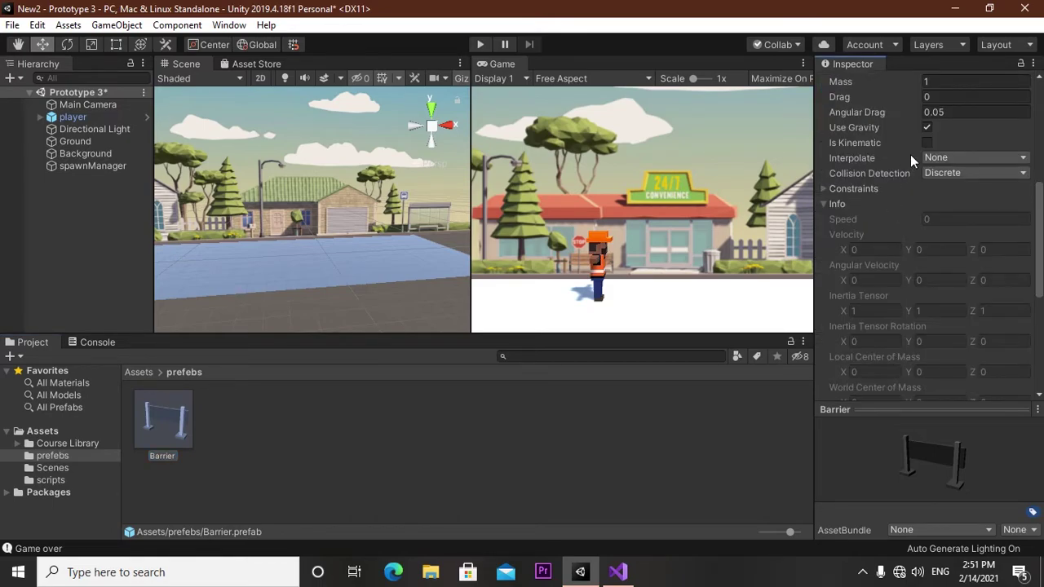
scroll(911, 154, "up", 6)
right_click(883, 341)
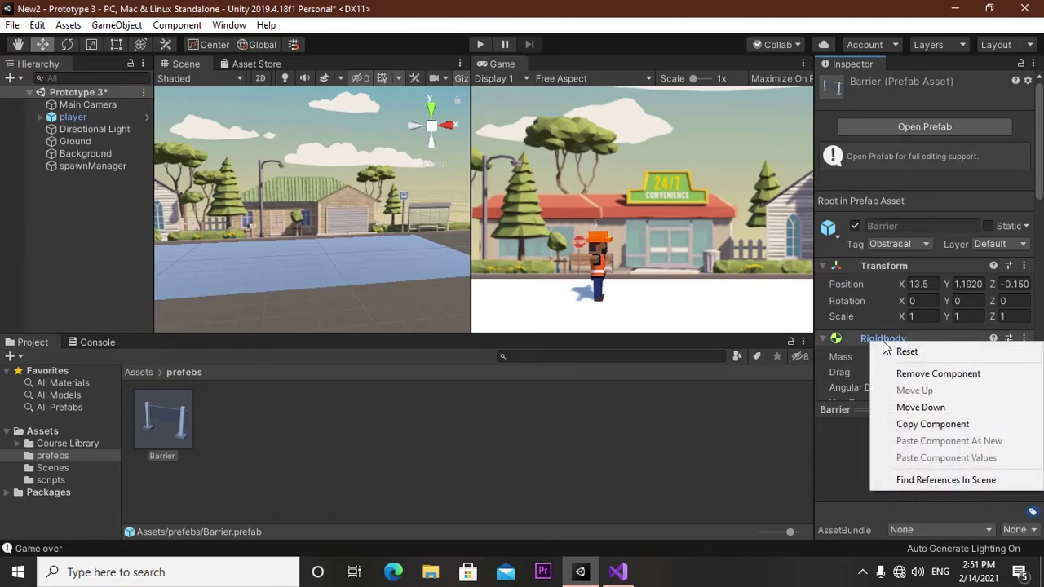
left_click(911, 375)
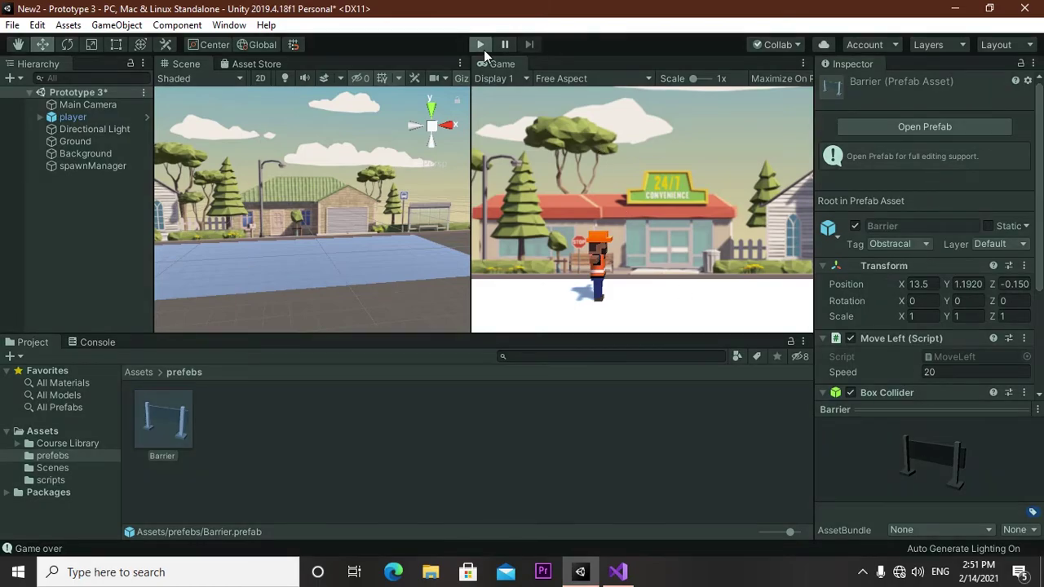
left_click(481, 47)
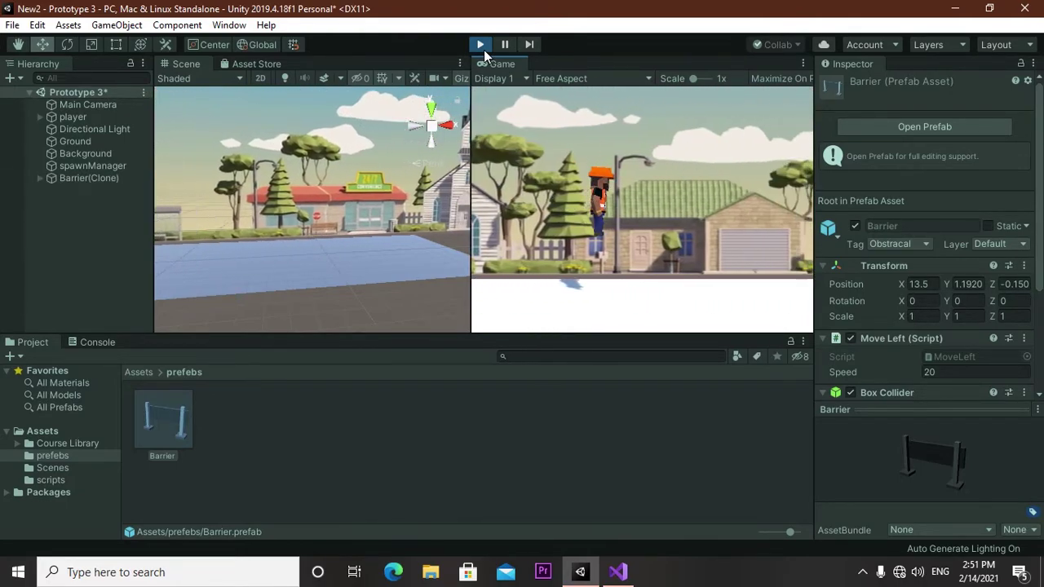
Step: Jump with Space until the player hits a barrier, then stop and restart Play mode
key("space")
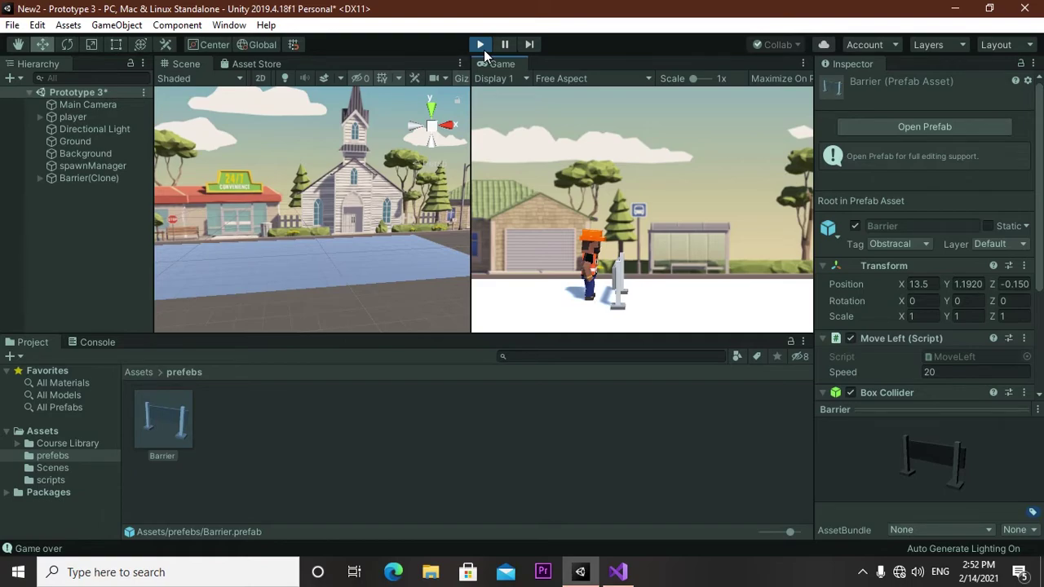
left_click(480, 45)
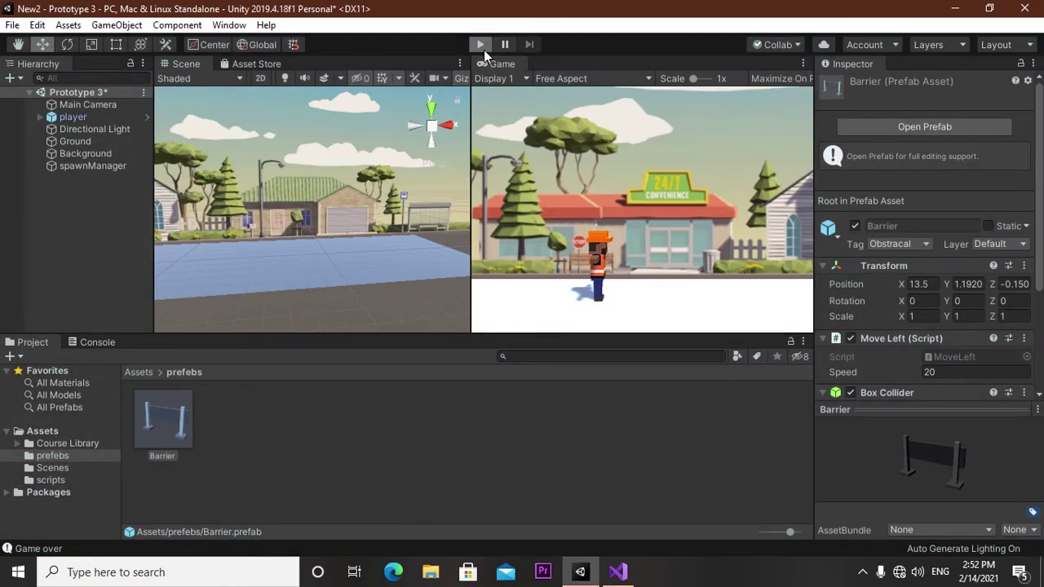
left_click(481, 45)
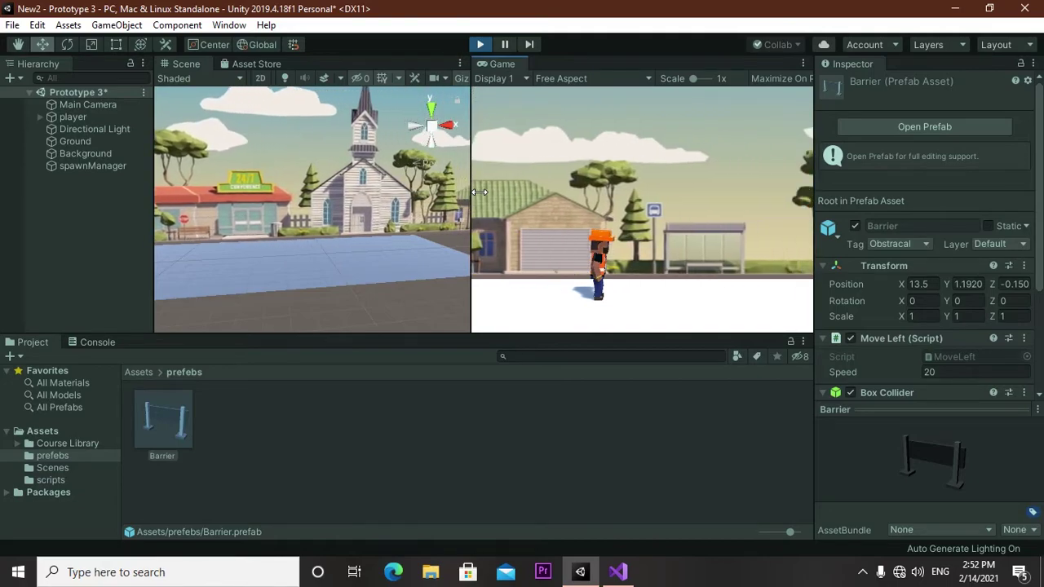
mouse_move(479, 192)
left_mouse_down()
mouse_move(308, 194)
mouse_move(380, 217)
left_mouse_up()
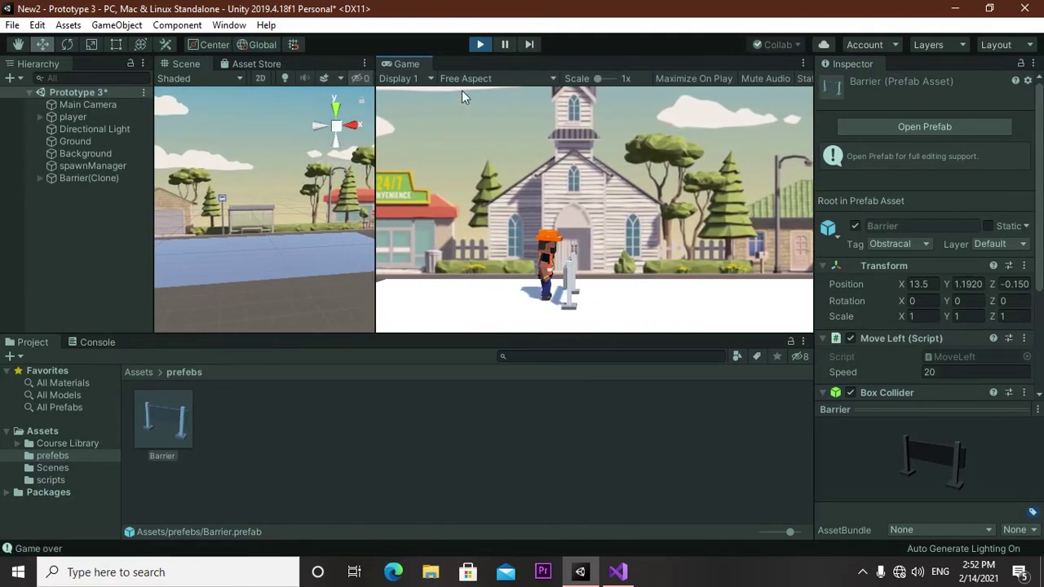
Step: Restart Play mode and jump five times with Space to clear the spawned barriers
left_click(478, 45)
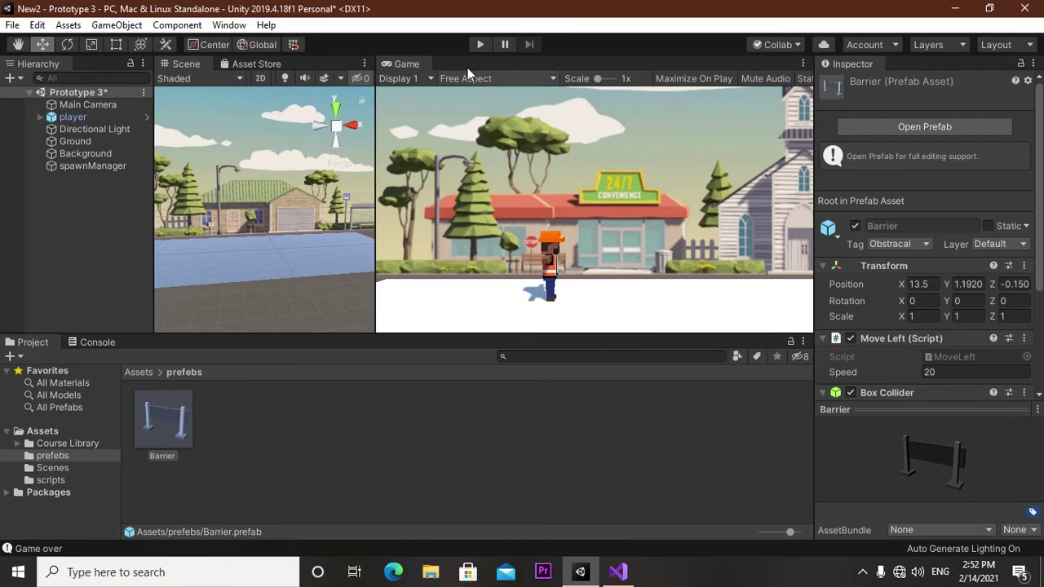
left_click(481, 45)
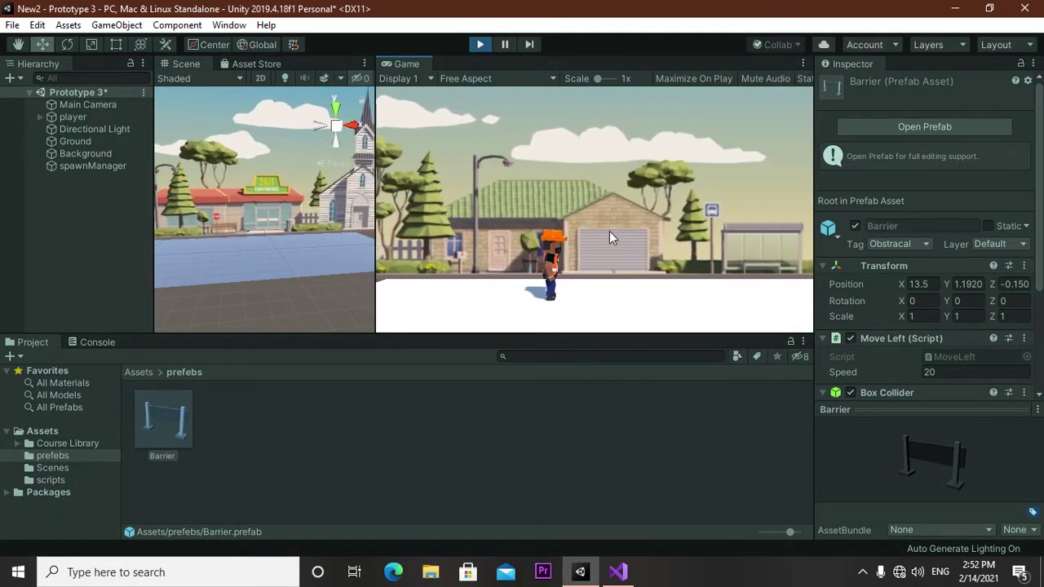
key("space")
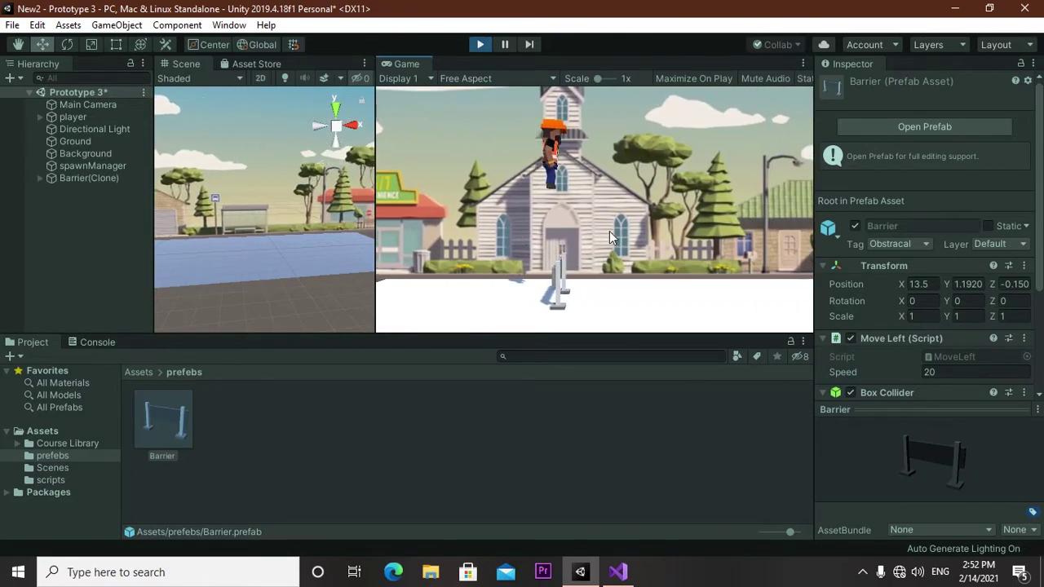
key("space")
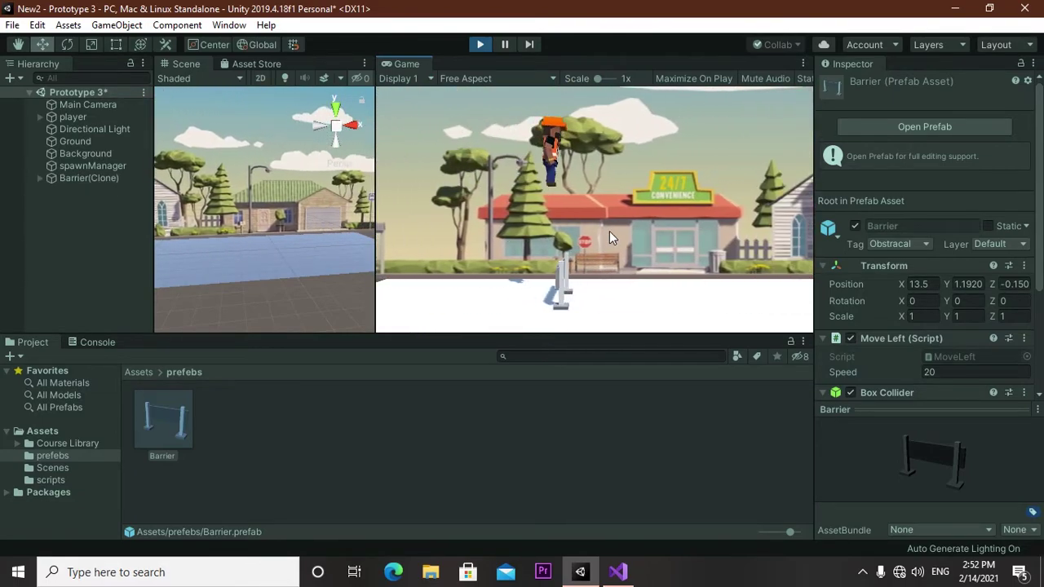
key("space")
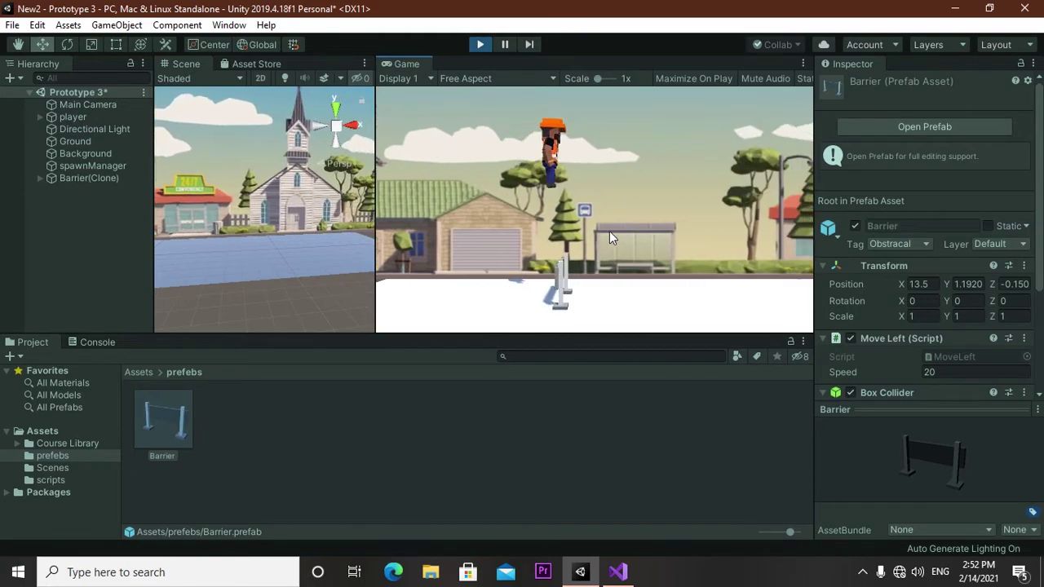
key("space")
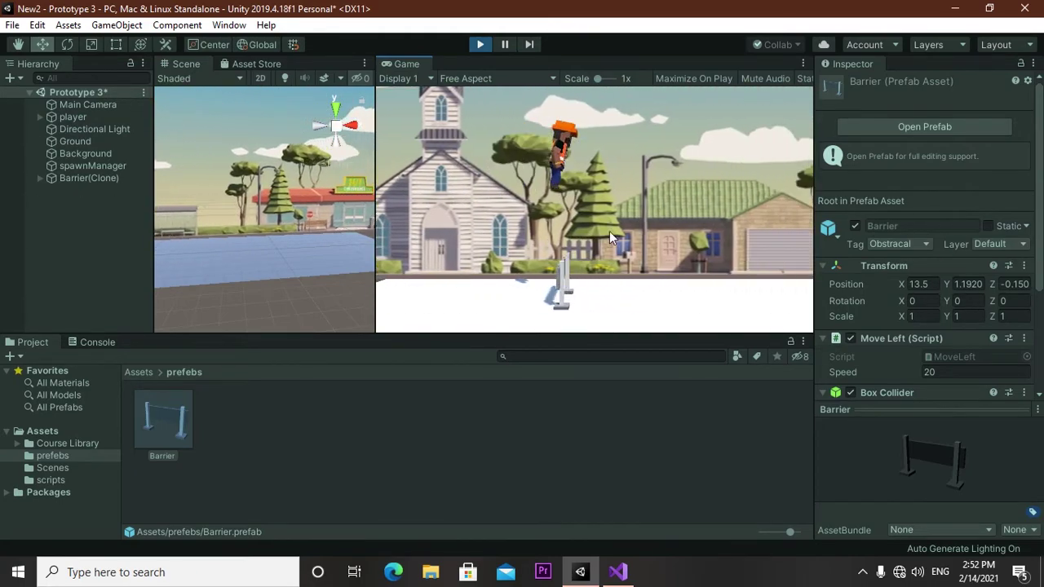
key("space")
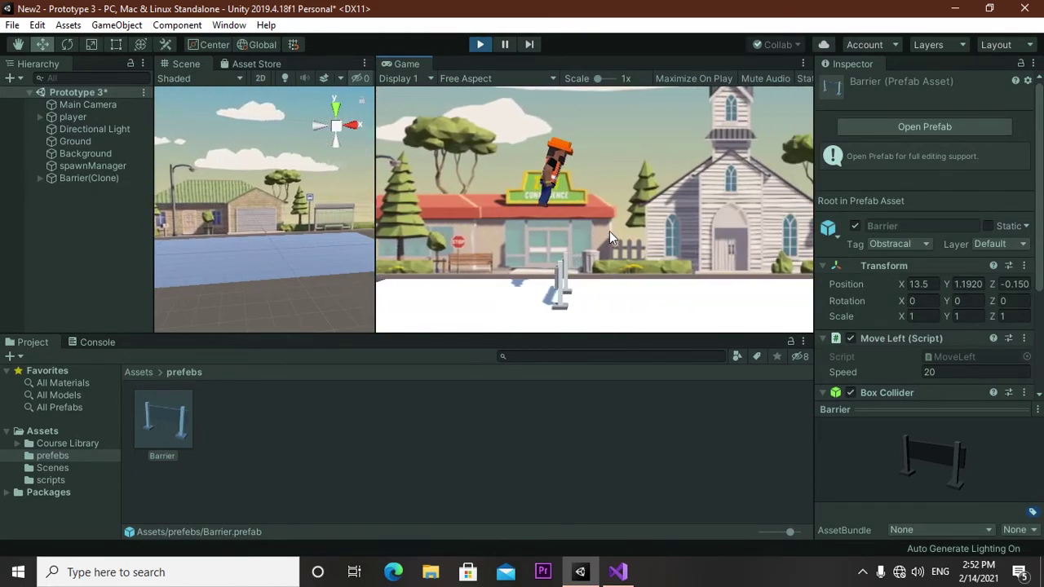